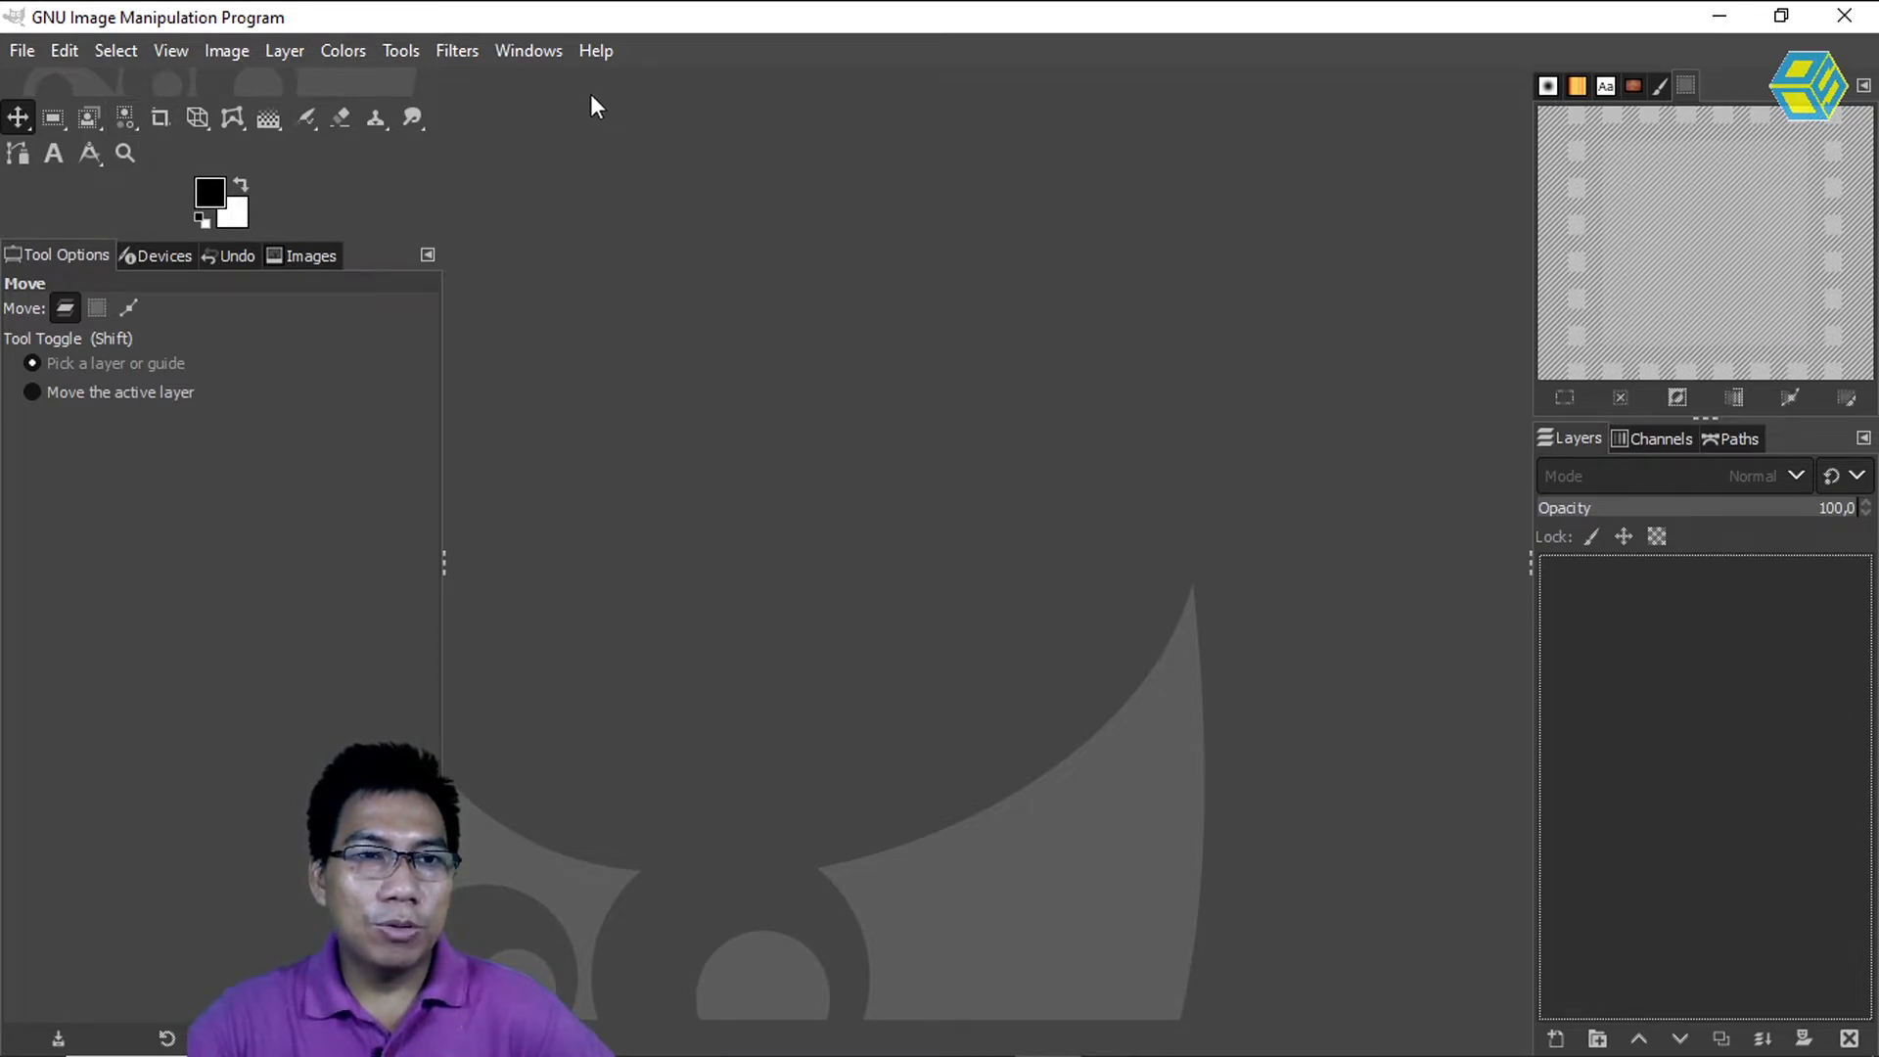
- Open the image Oldman.jpg from the recently used files
{"action": "left_click", "coordinate": [21, 50]}
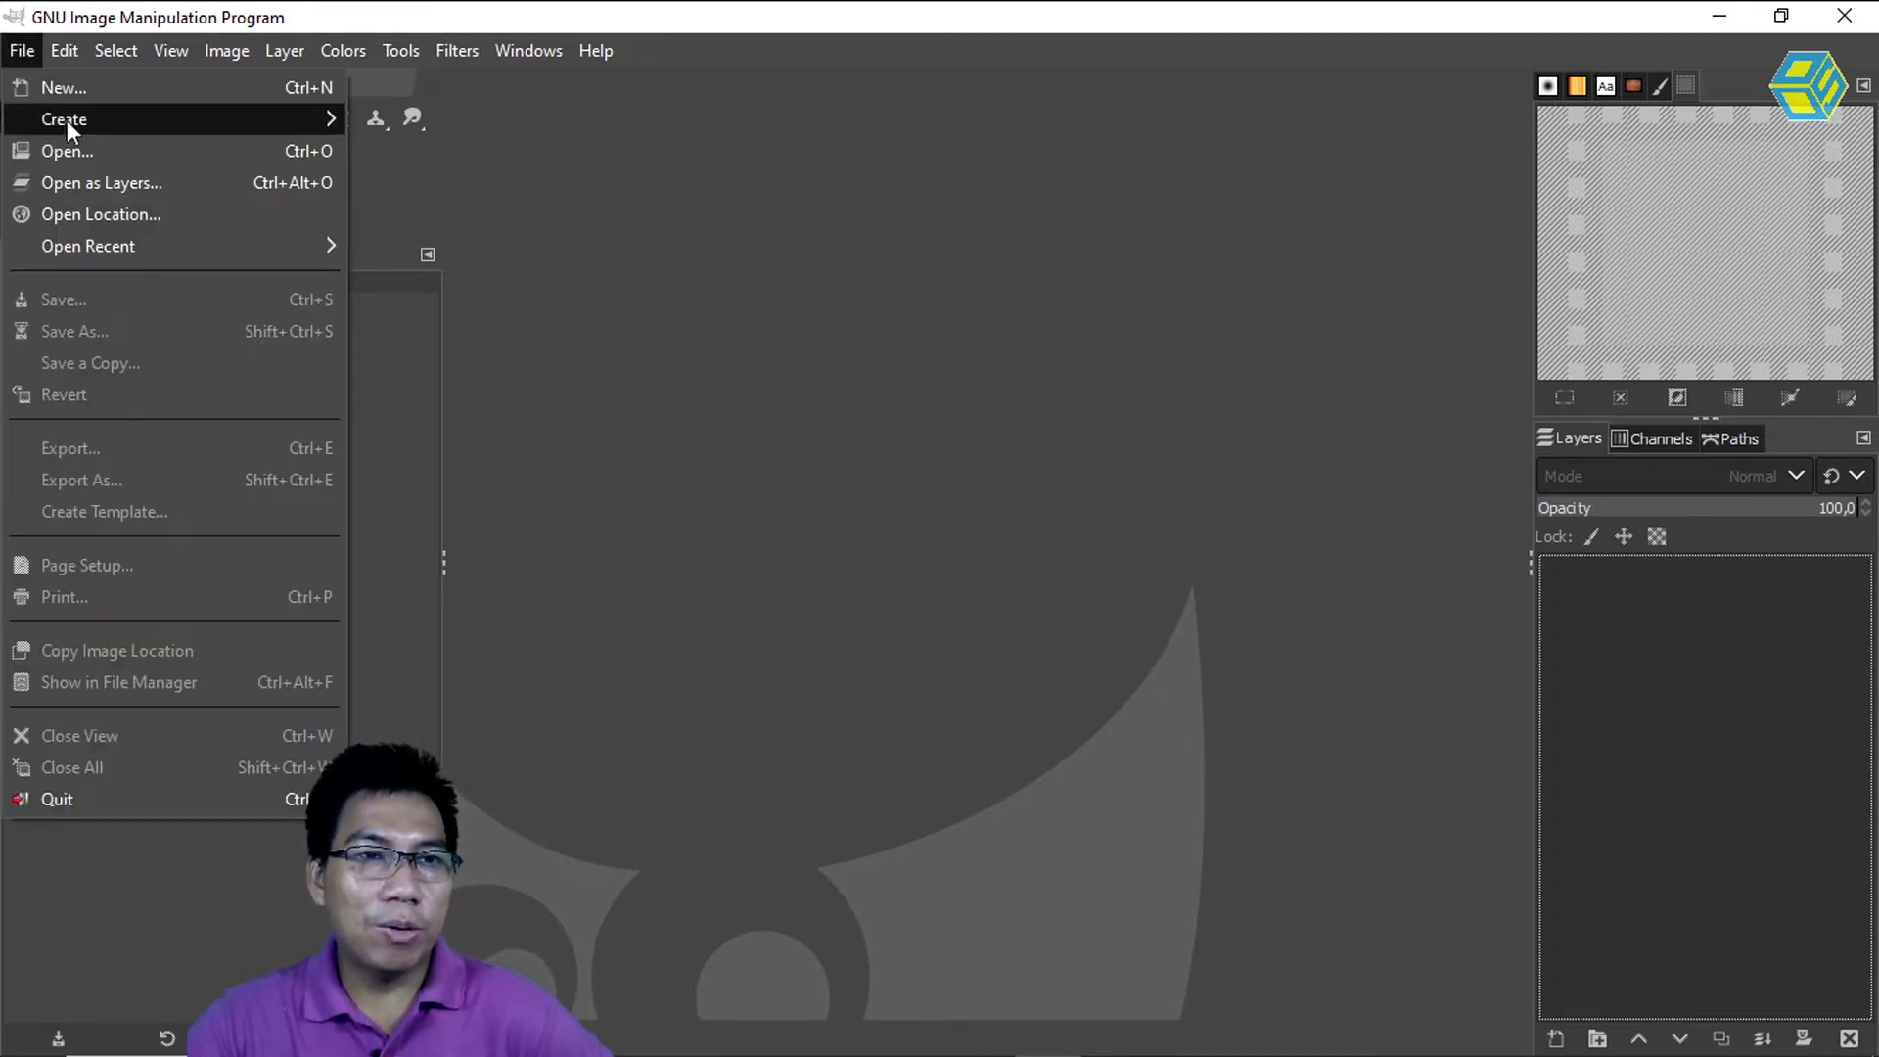
{"action": "left_click", "coordinate": [69, 151]}
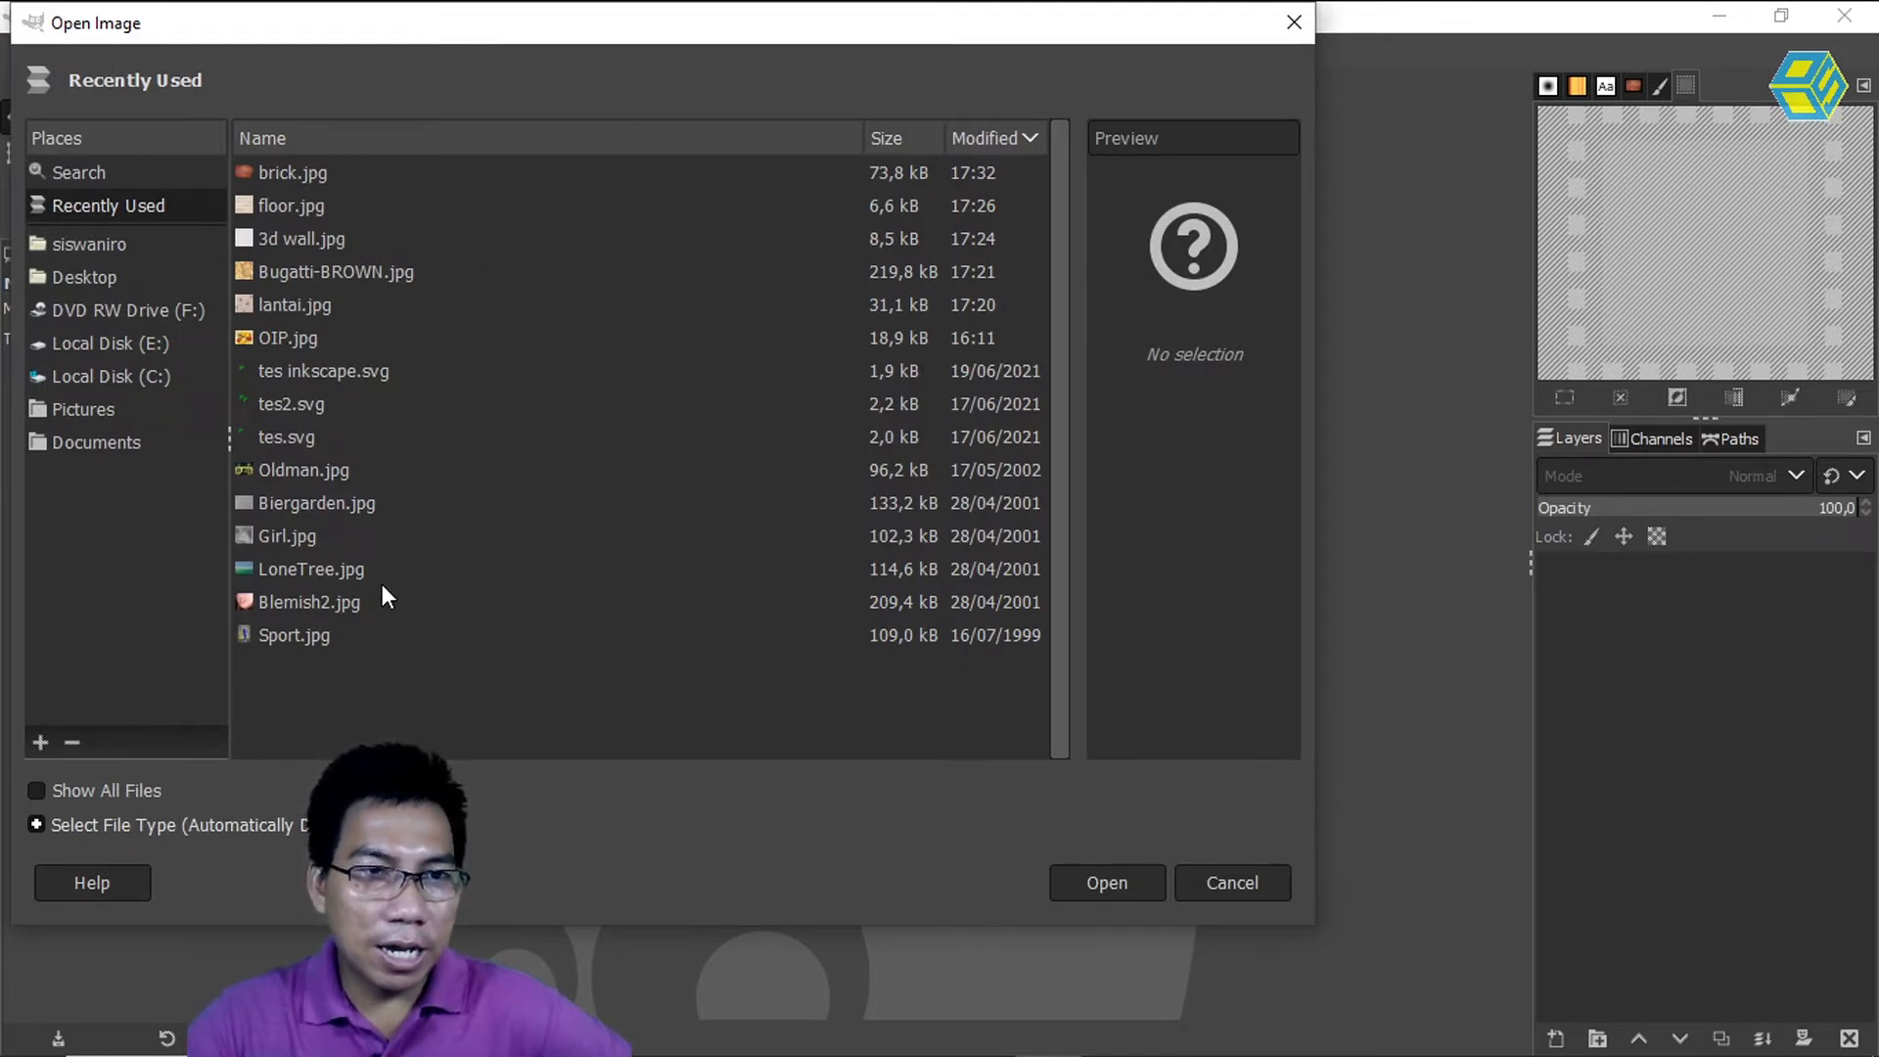
{"action": "left_click", "coordinate": [283, 468]}
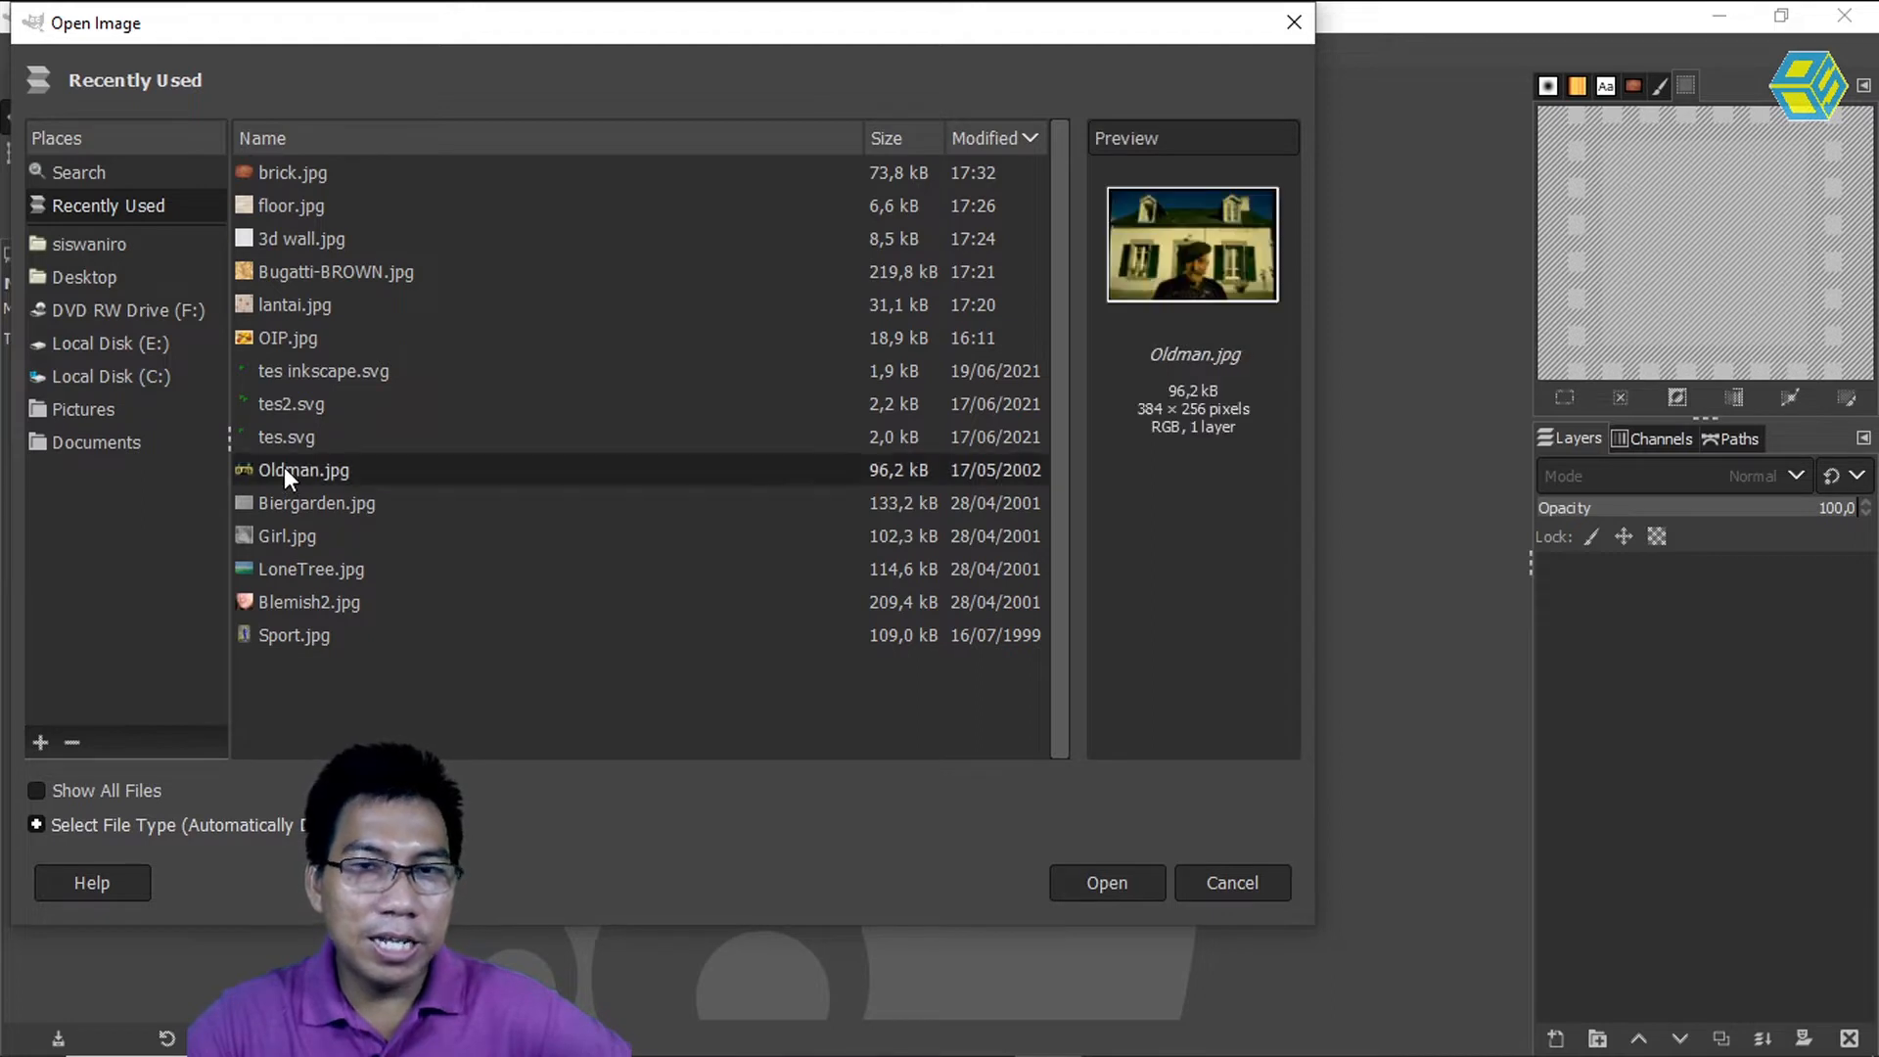
{"action": "left_click", "coordinate": [1130, 883]}
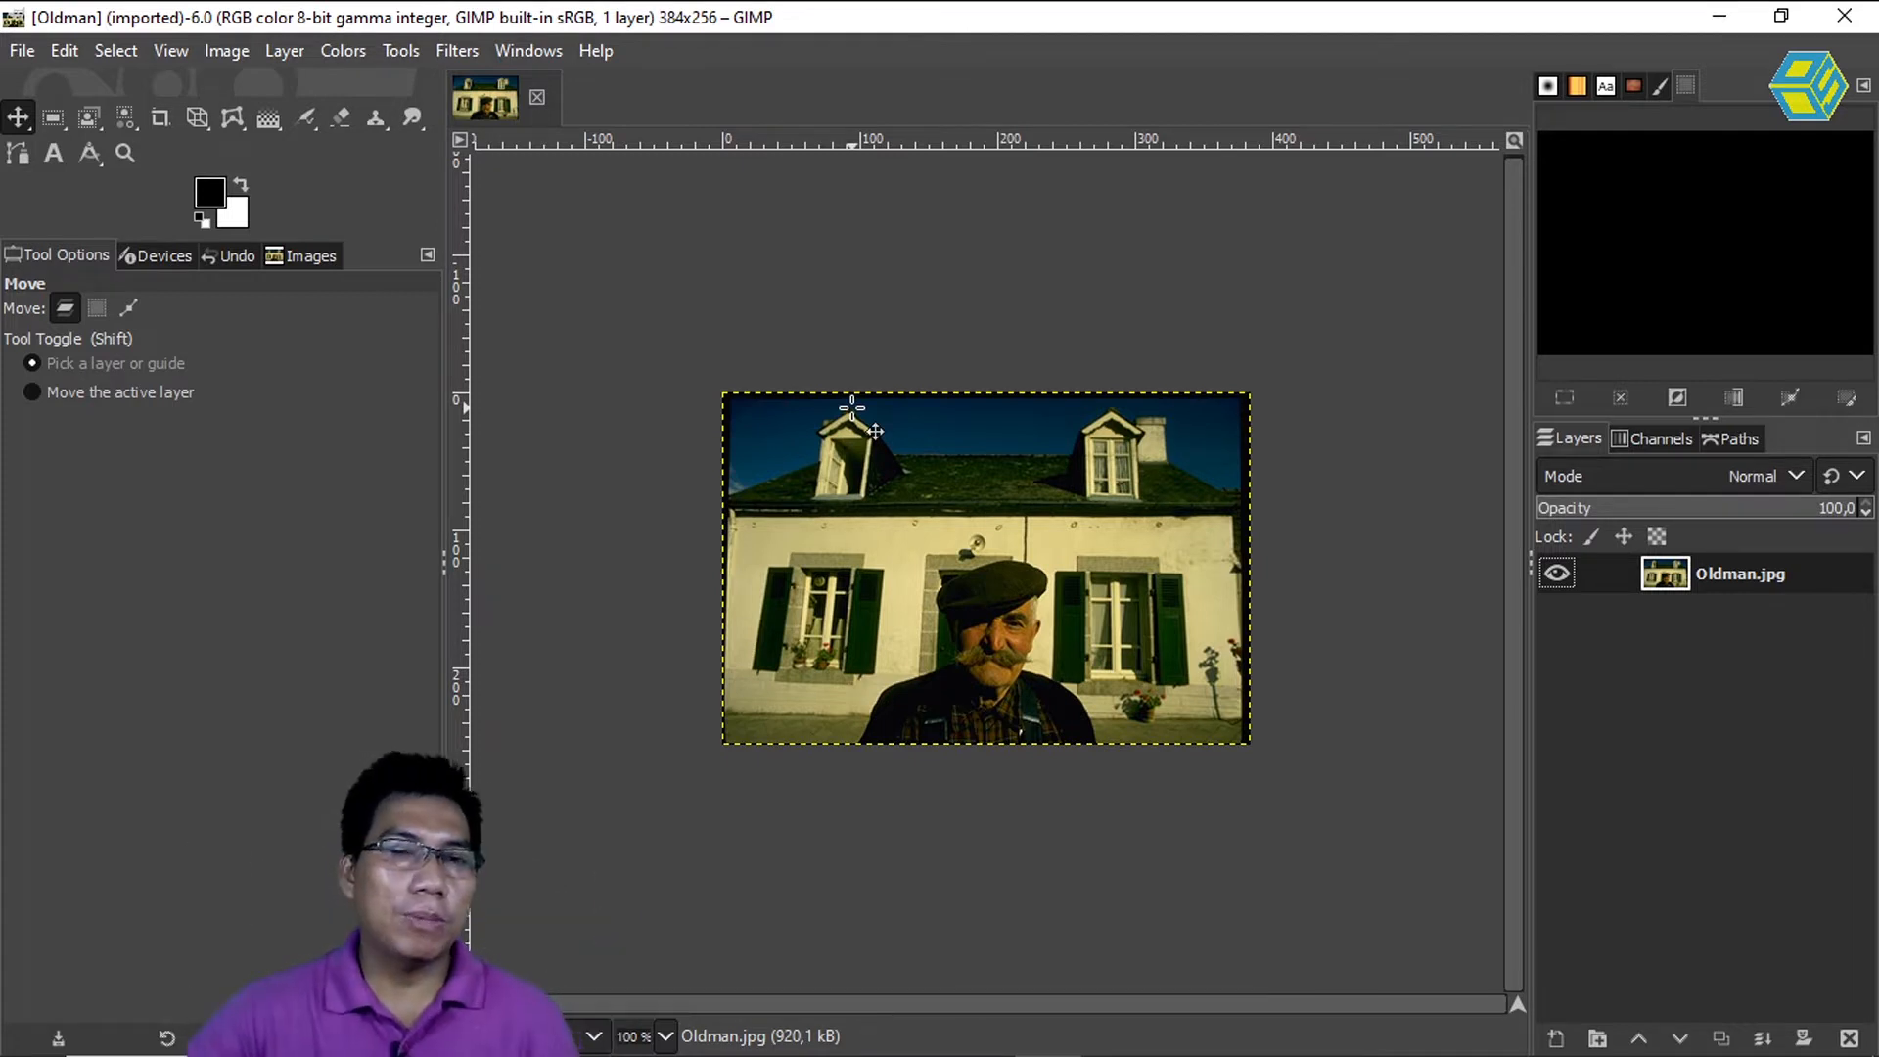
- Try the Unified Transform tool on the photo, distorting its corners and shifting it, and discard the transform
{"action": "left_click", "coordinate": [202, 126]}
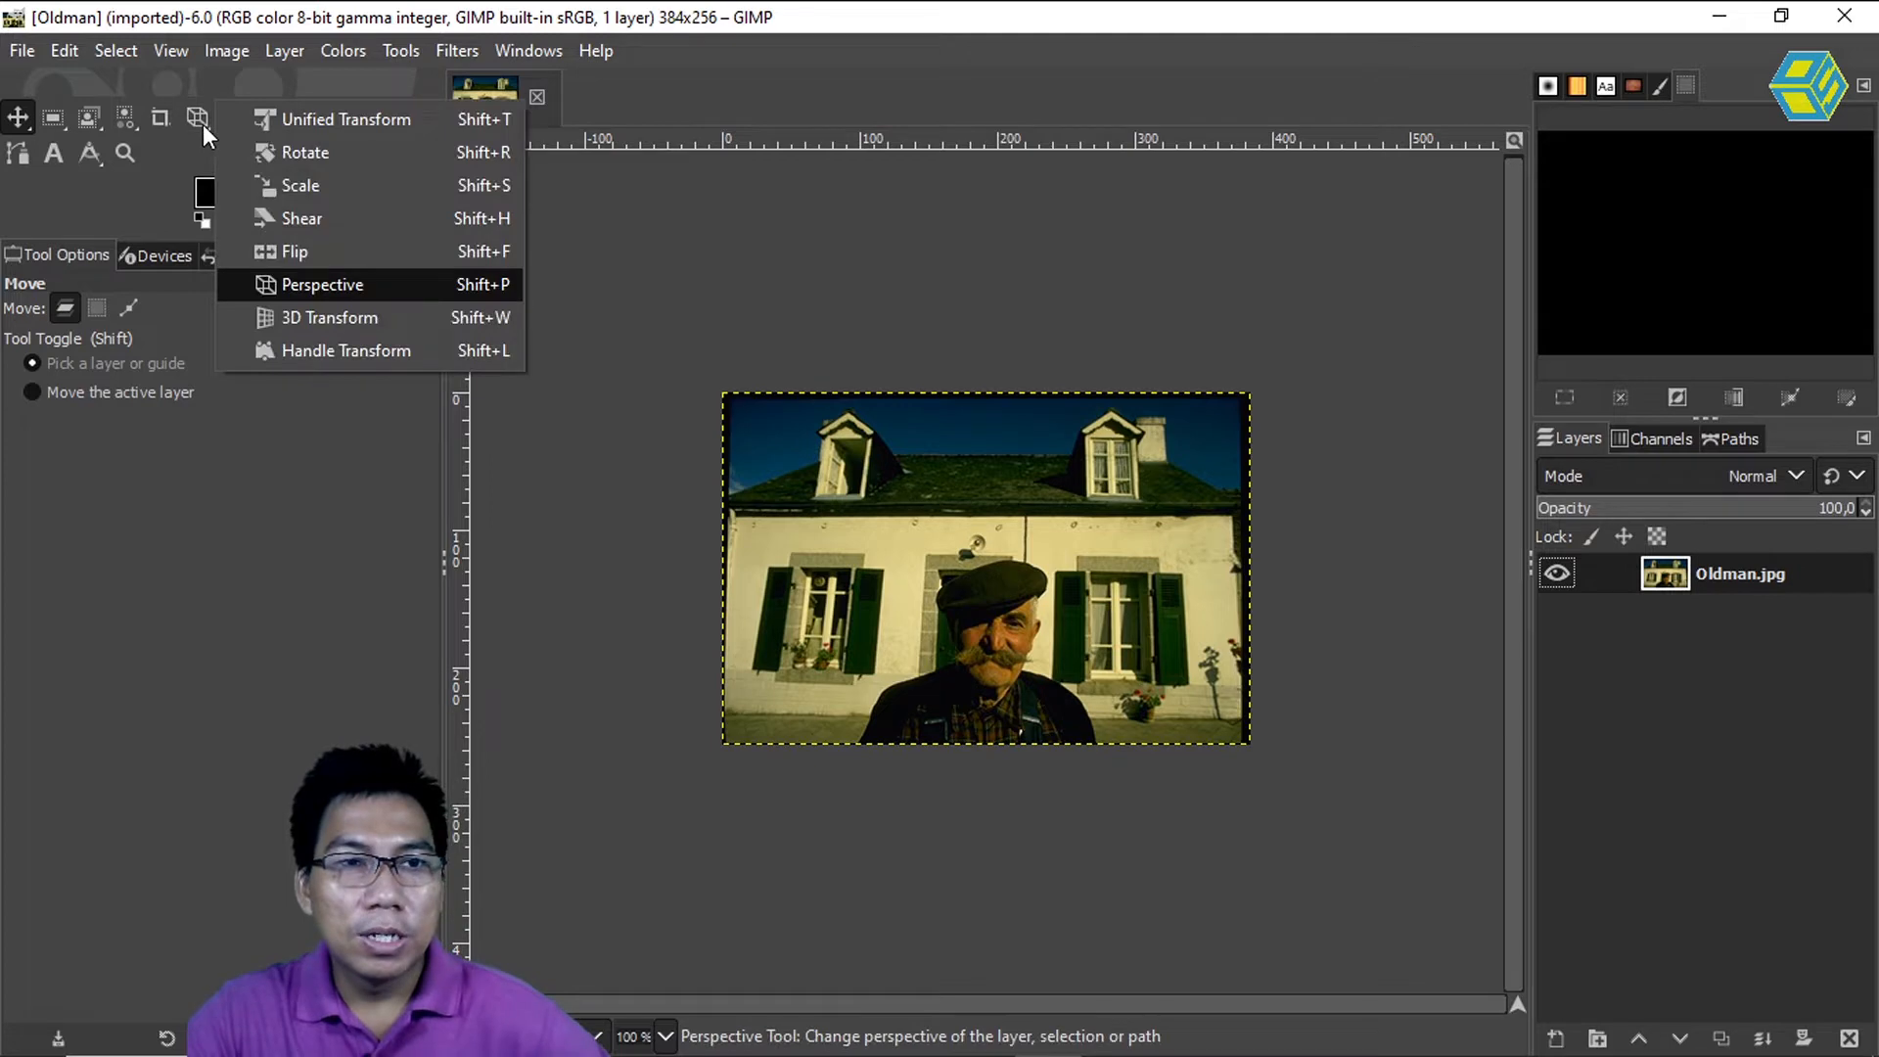
{"action": "left_click", "coordinate": [322, 119]}
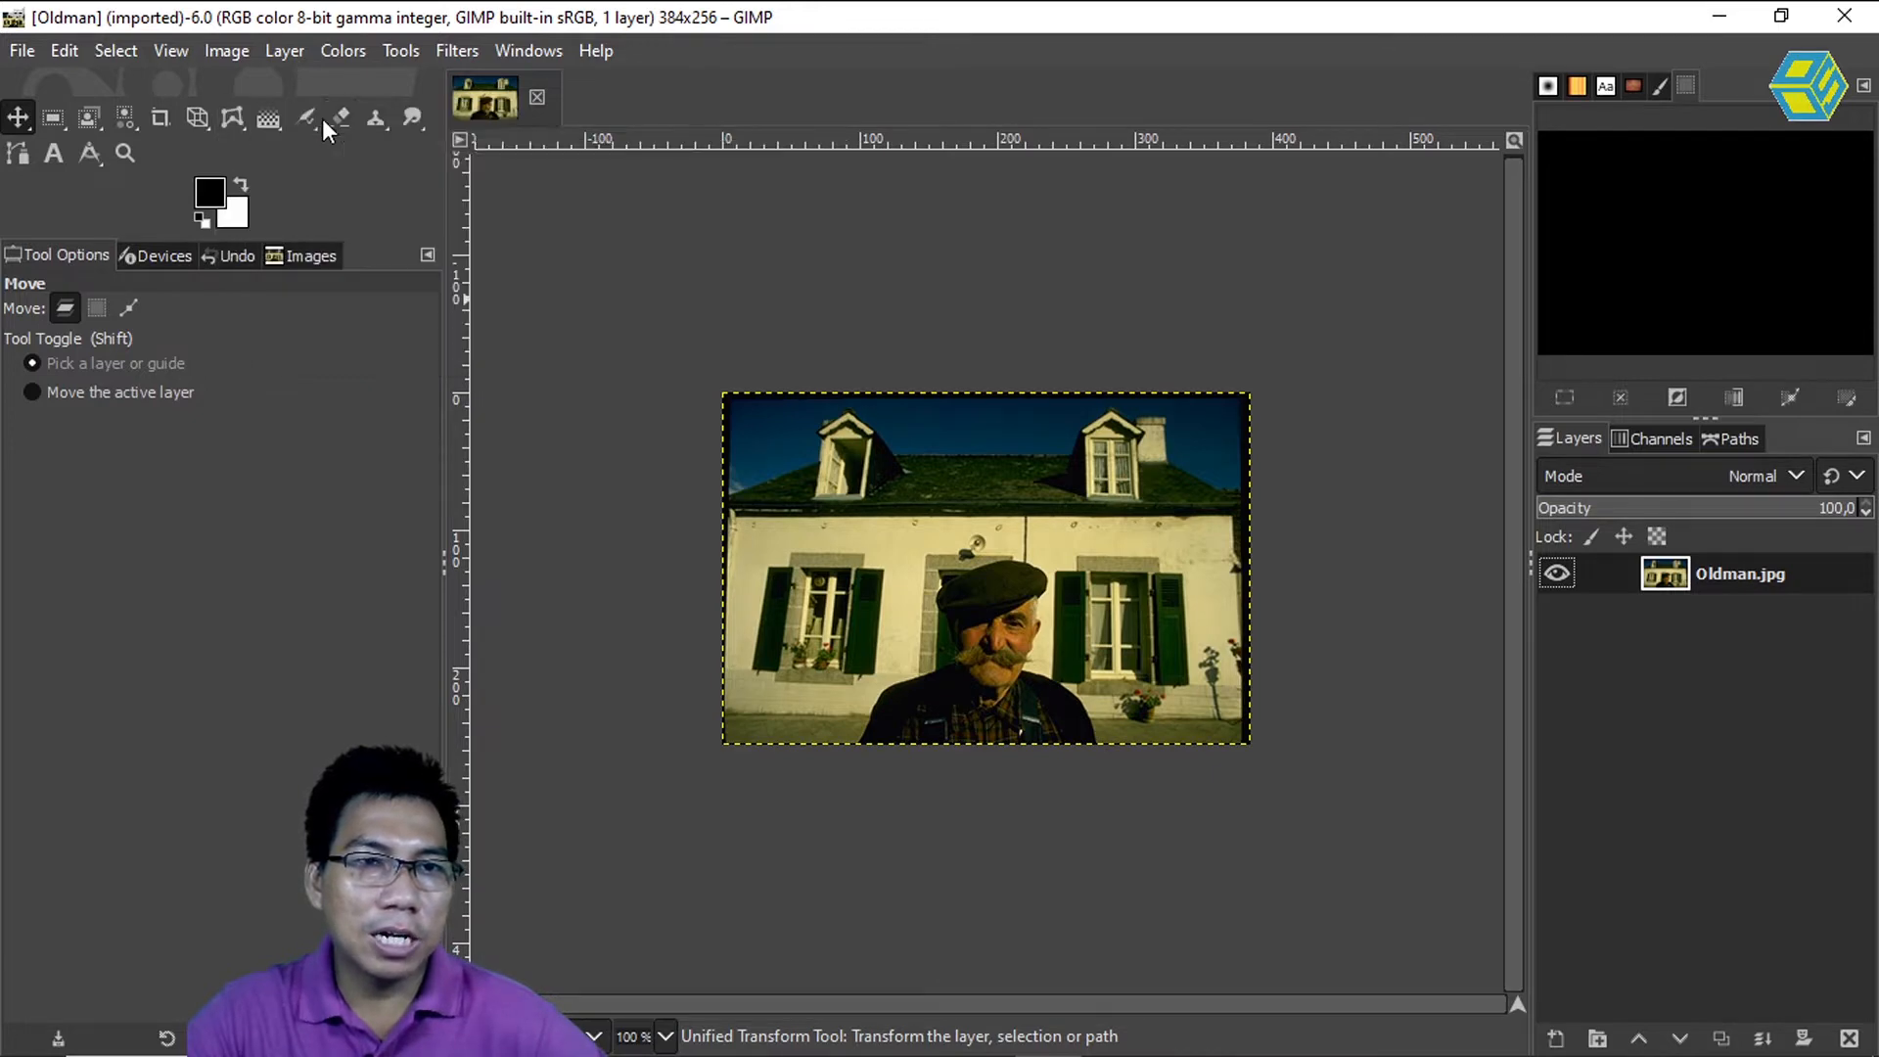
{"action": "left_click", "coordinate": [844, 486]}
{"action": "left_click_drag", "start_coordinate": [844, 487], "coordinate": [856, 518]}
{"action": "left_click_drag", "start_coordinate": [744, 529], "coordinate": [752, 558]}
{"action": "left_click_drag", "start_coordinate": [734, 445], "coordinate": [654, 362]}
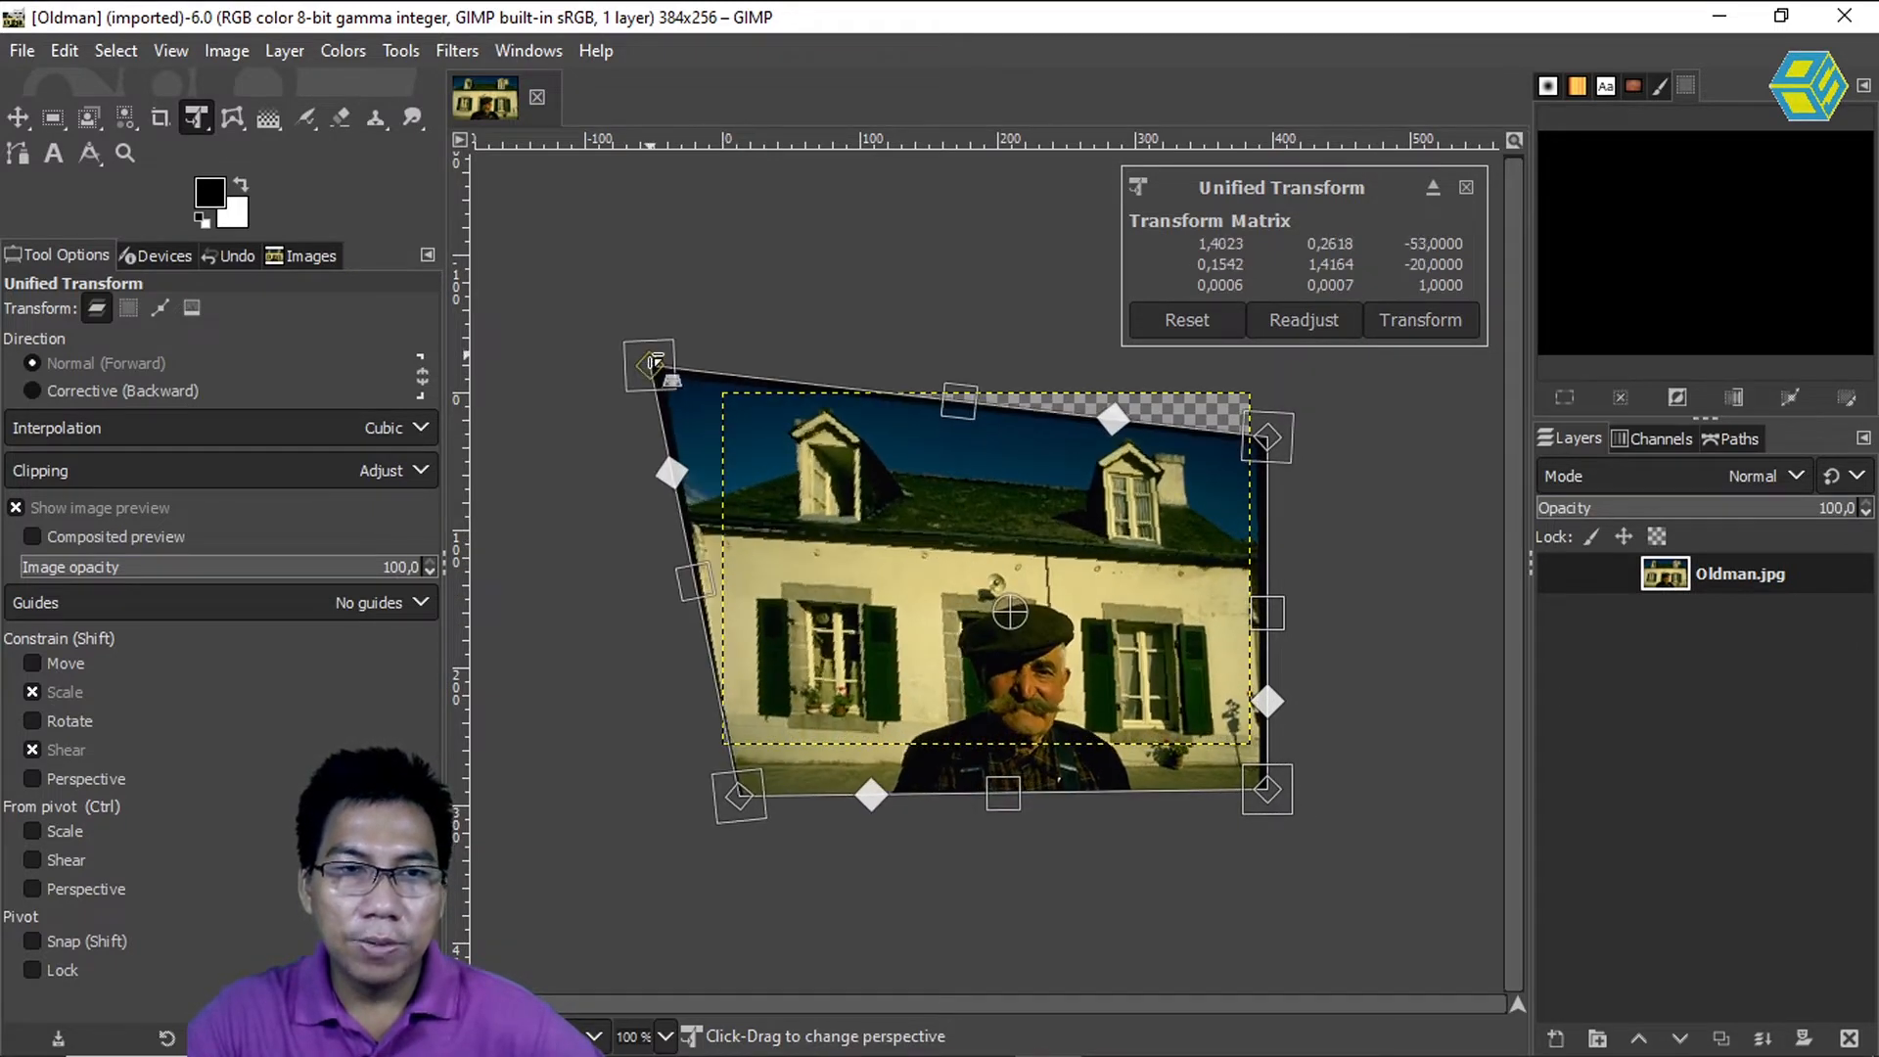
{"action": "left_click_drag", "start_coordinate": [960, 404], "coordinate": [958, 396]}
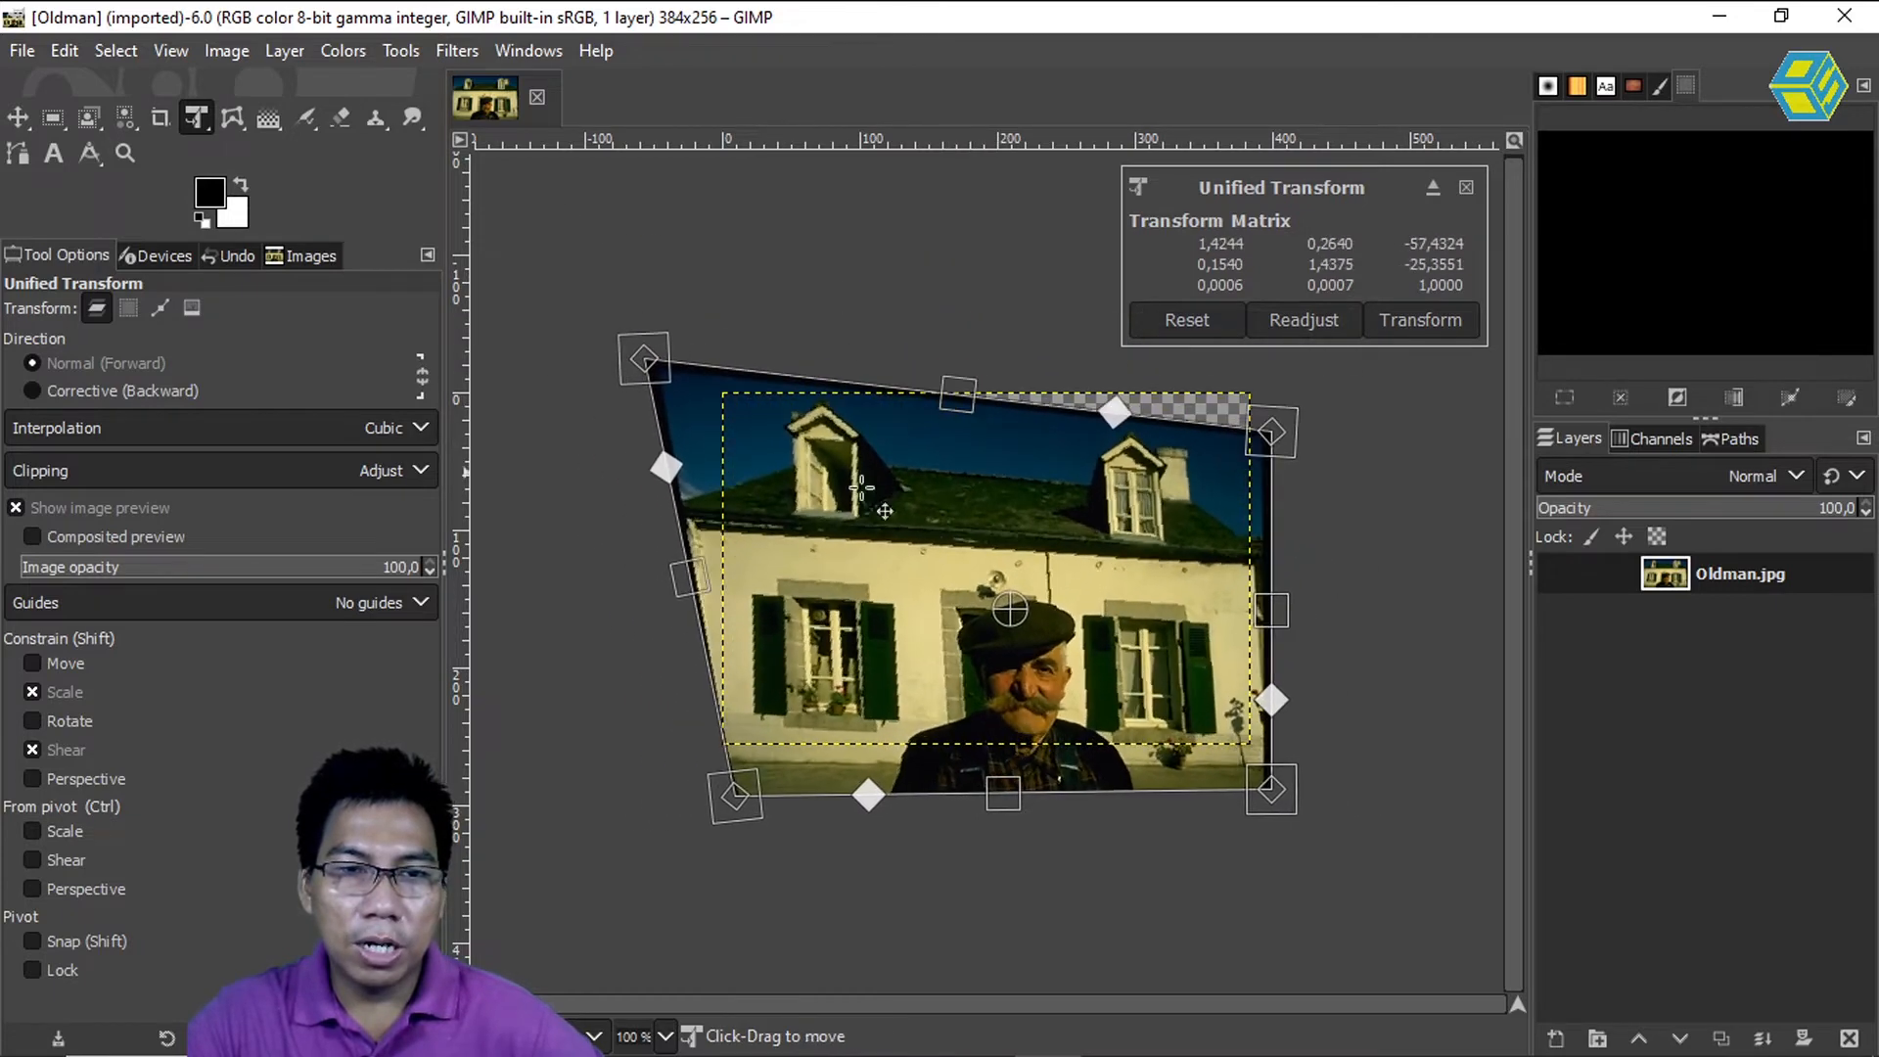
{"action": "left_click_drag", "start_coordinate": [742, 794], "coordinate": [764, 888]}
{"action": "left_click_drag", "start_coordinate": [1290, 799], "coordinate": [1124, 687]}
{"action": "left_click_drag", "start_coordinate": [1093, 546], "coordinate": [1189, 556]}
{"action": "left_click_drag", "start_coordinate": [967, 568], "coordinate": [1014, 577]}
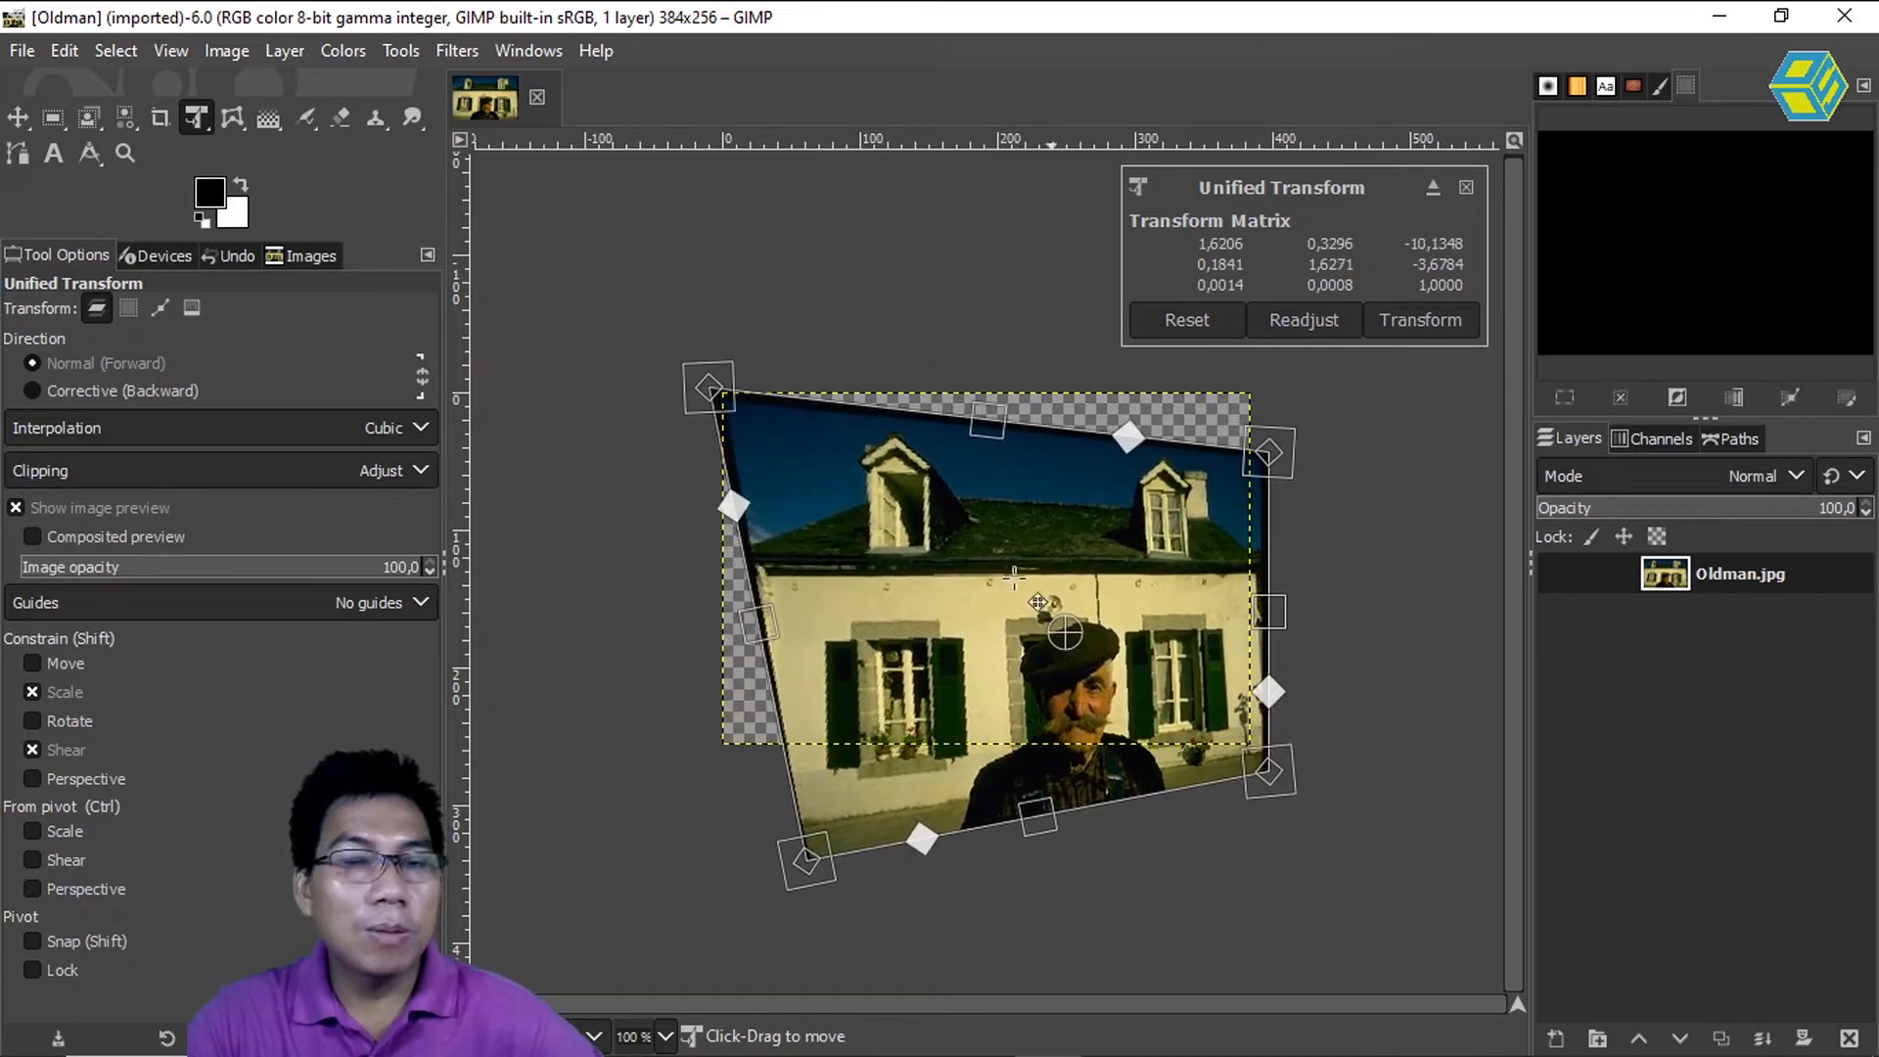
{"action": "key", "text": "Escape"}
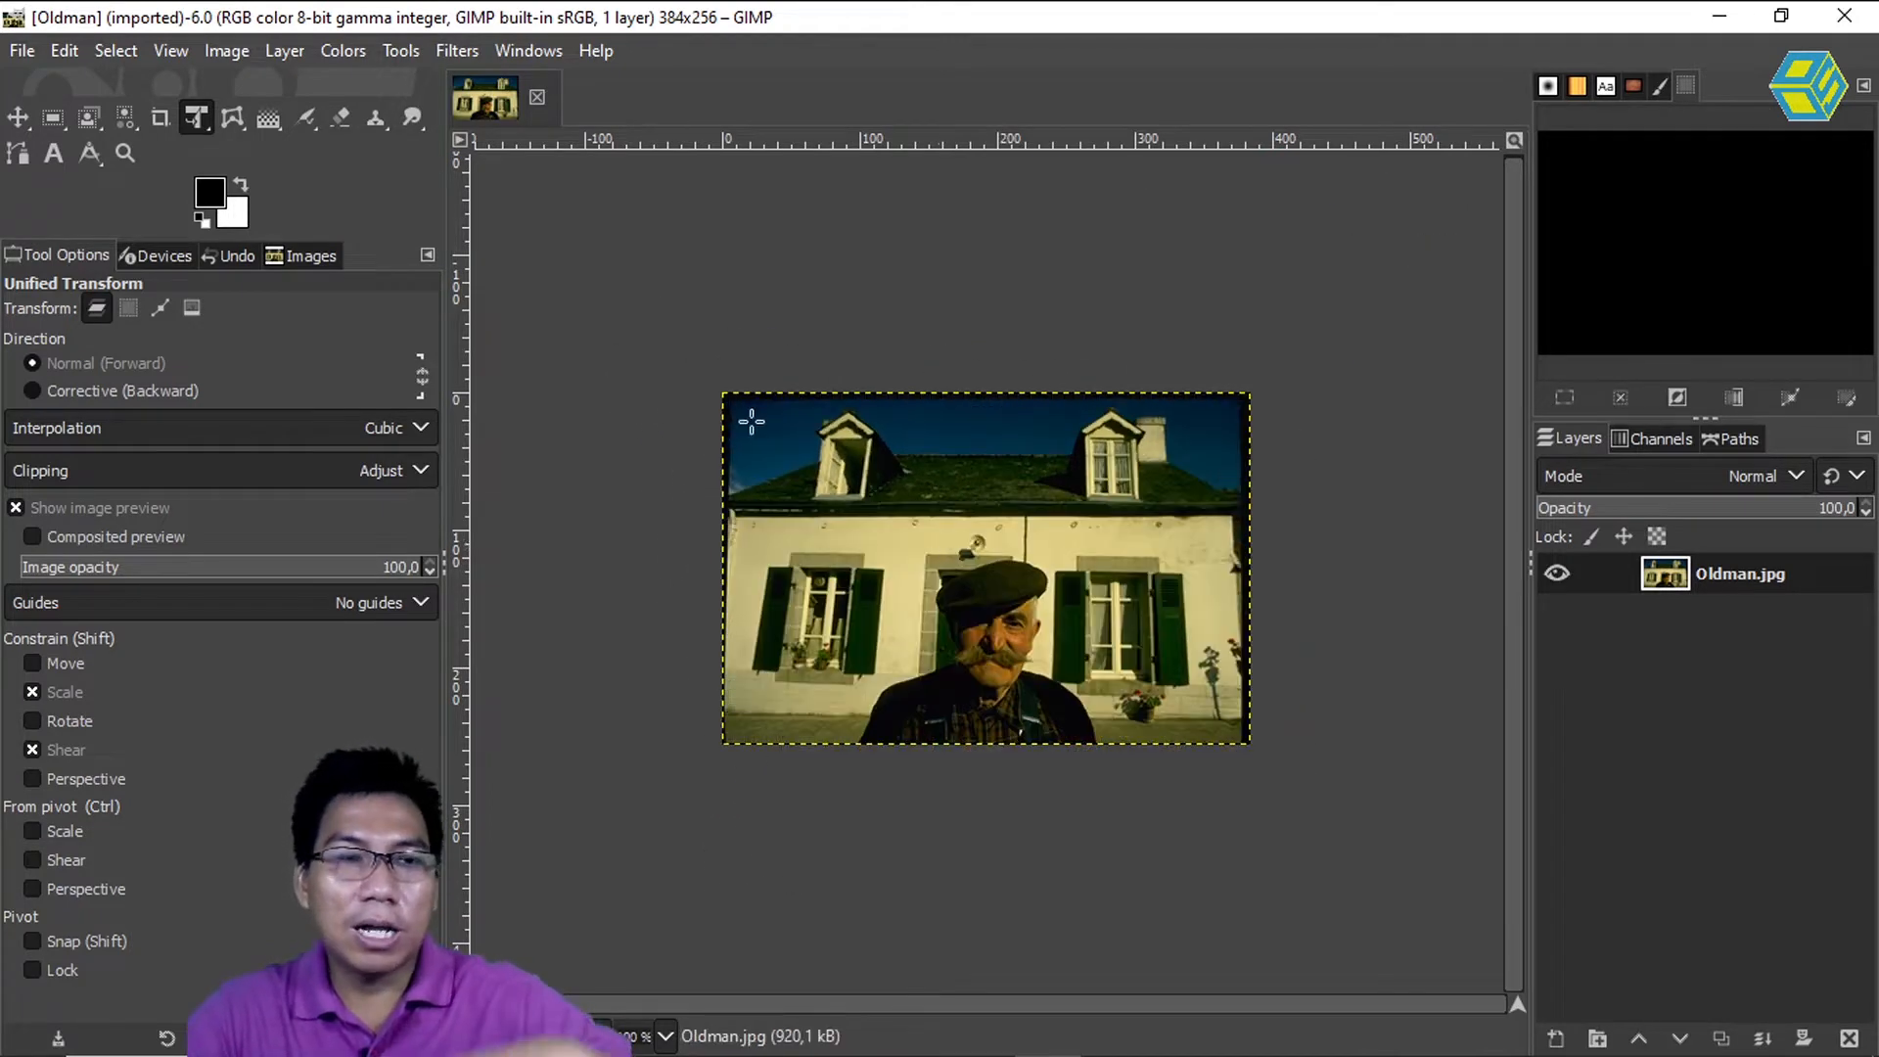
- Rotate the photo layer by 14.72 degrees around centre X 80, Y 180 px, and revert to the base image
{"action": "left_click", "coordinate": [195, 120]}
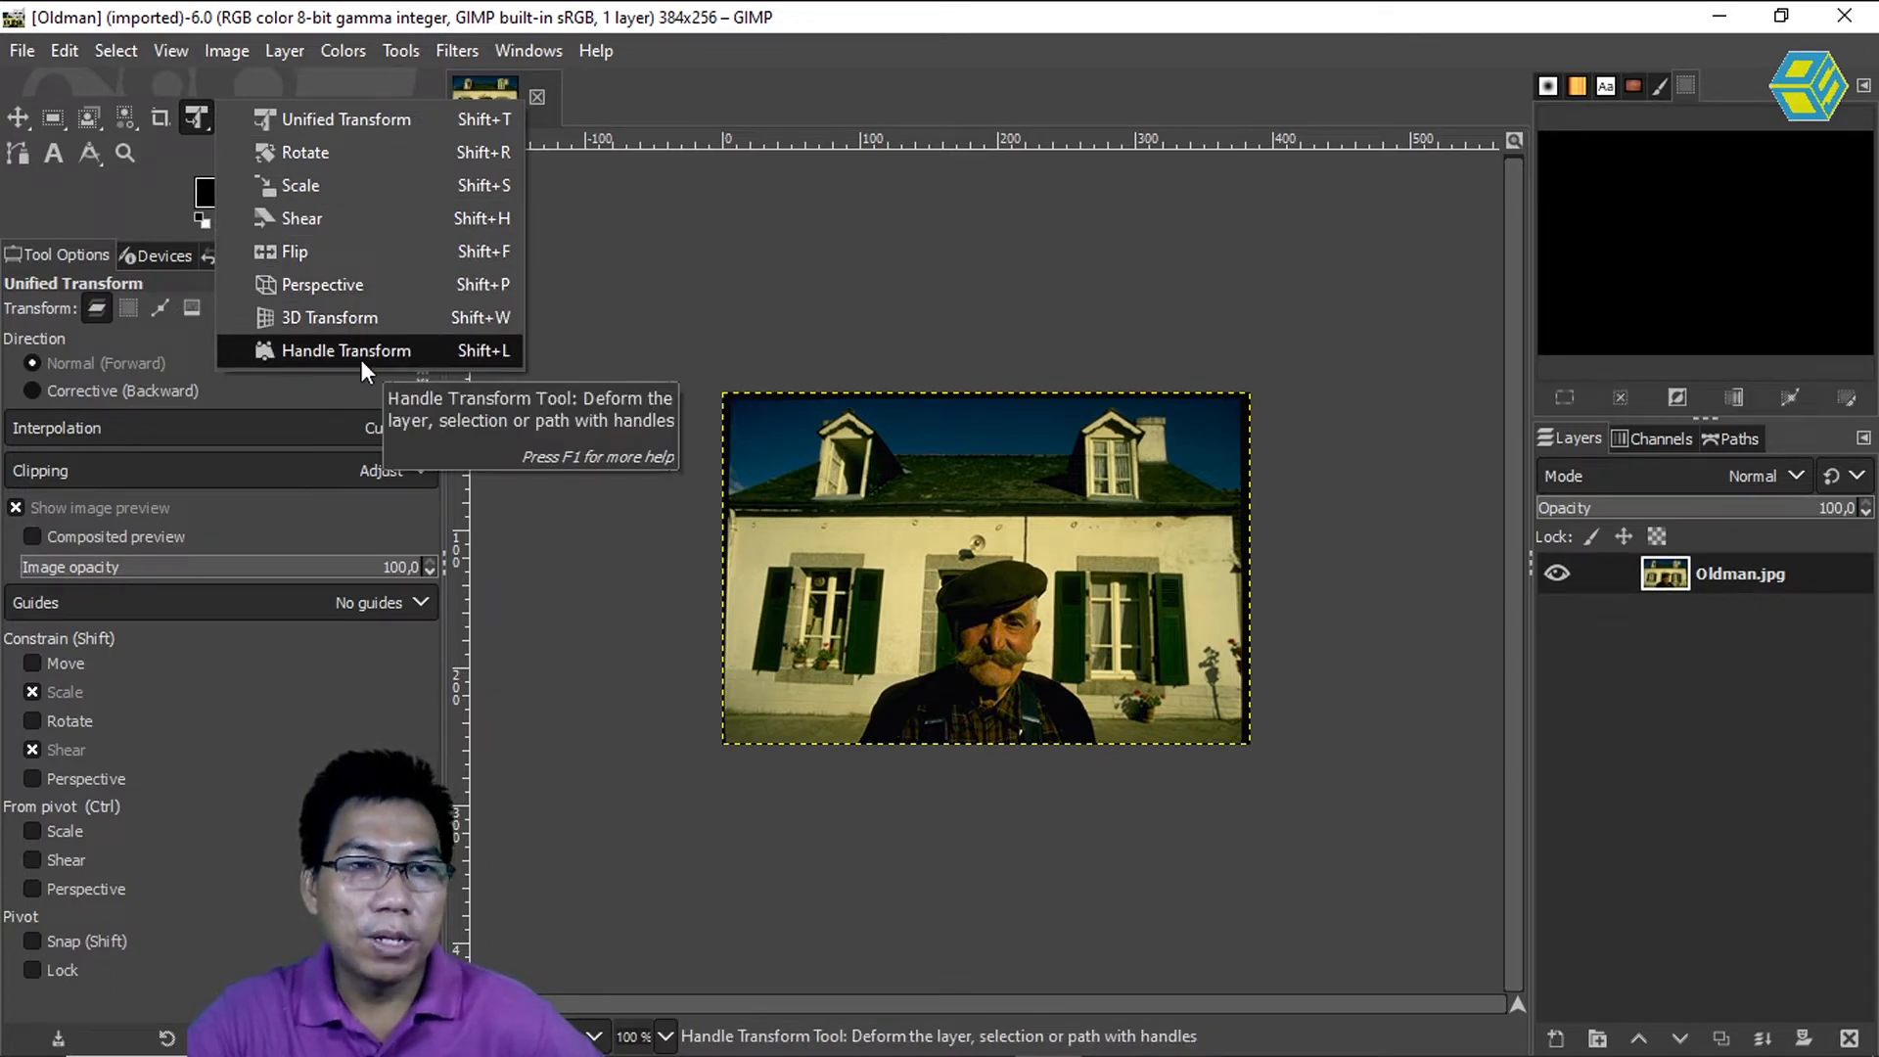
{"action": "left_click", "coordinate": [348, 153]}
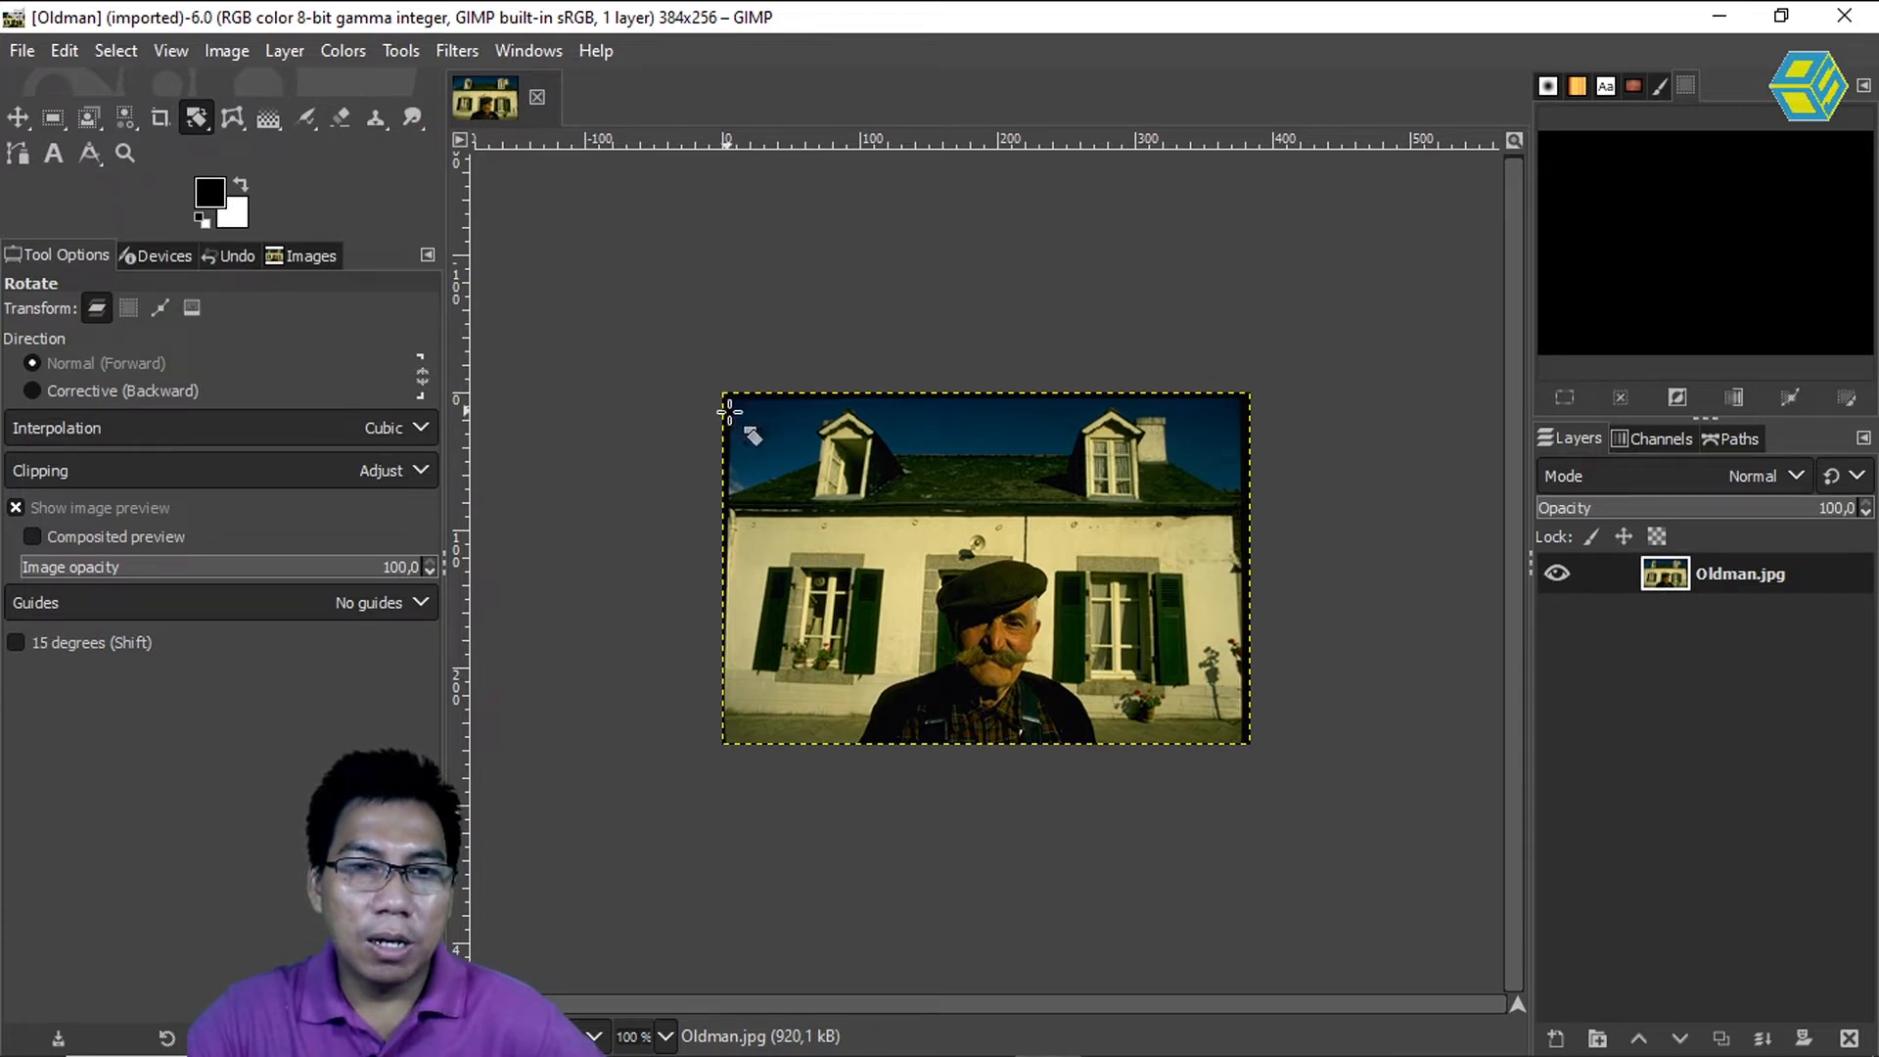
{"action": "left_click_drag", "start_coordinate": [724, 468], "coordinate": [766, 273]}
{"action": "left_click_drag", "start_coordinate": [893, 239], "coordinate": [833, 639]}
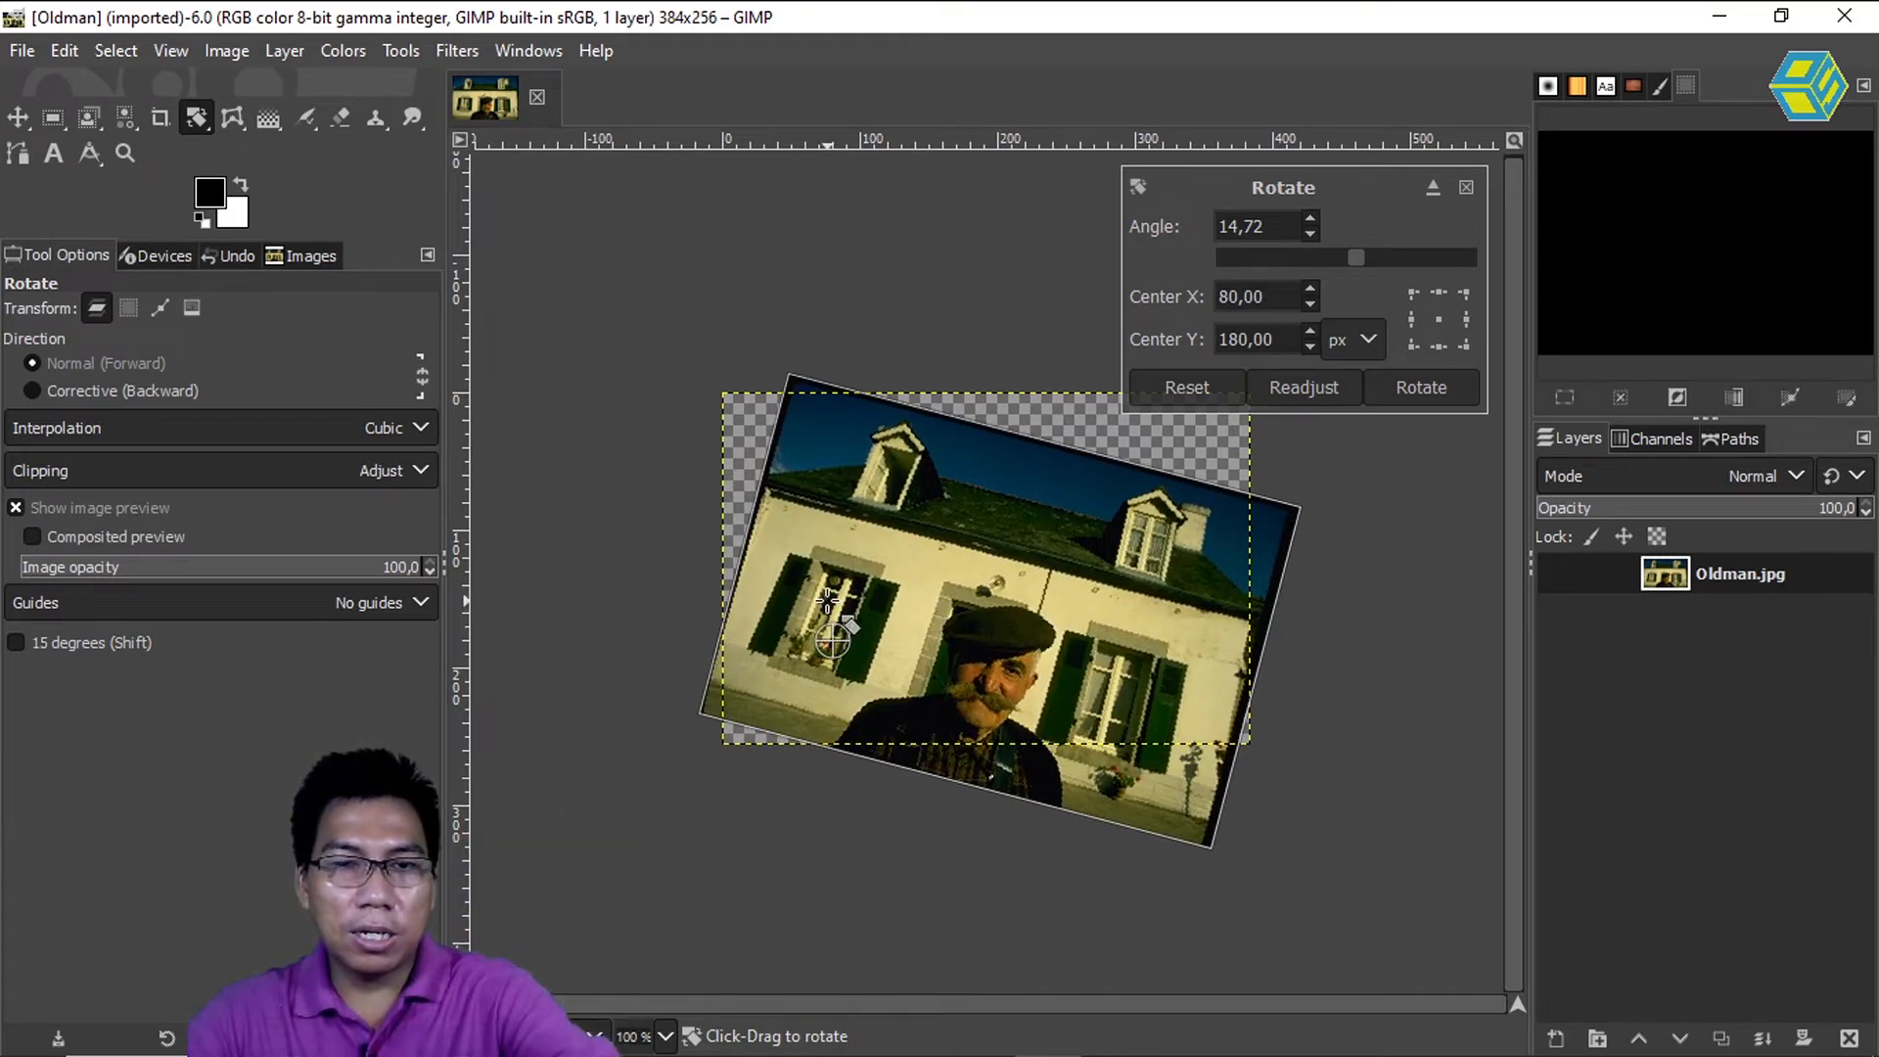
{"action": "key", "text": "Return"}
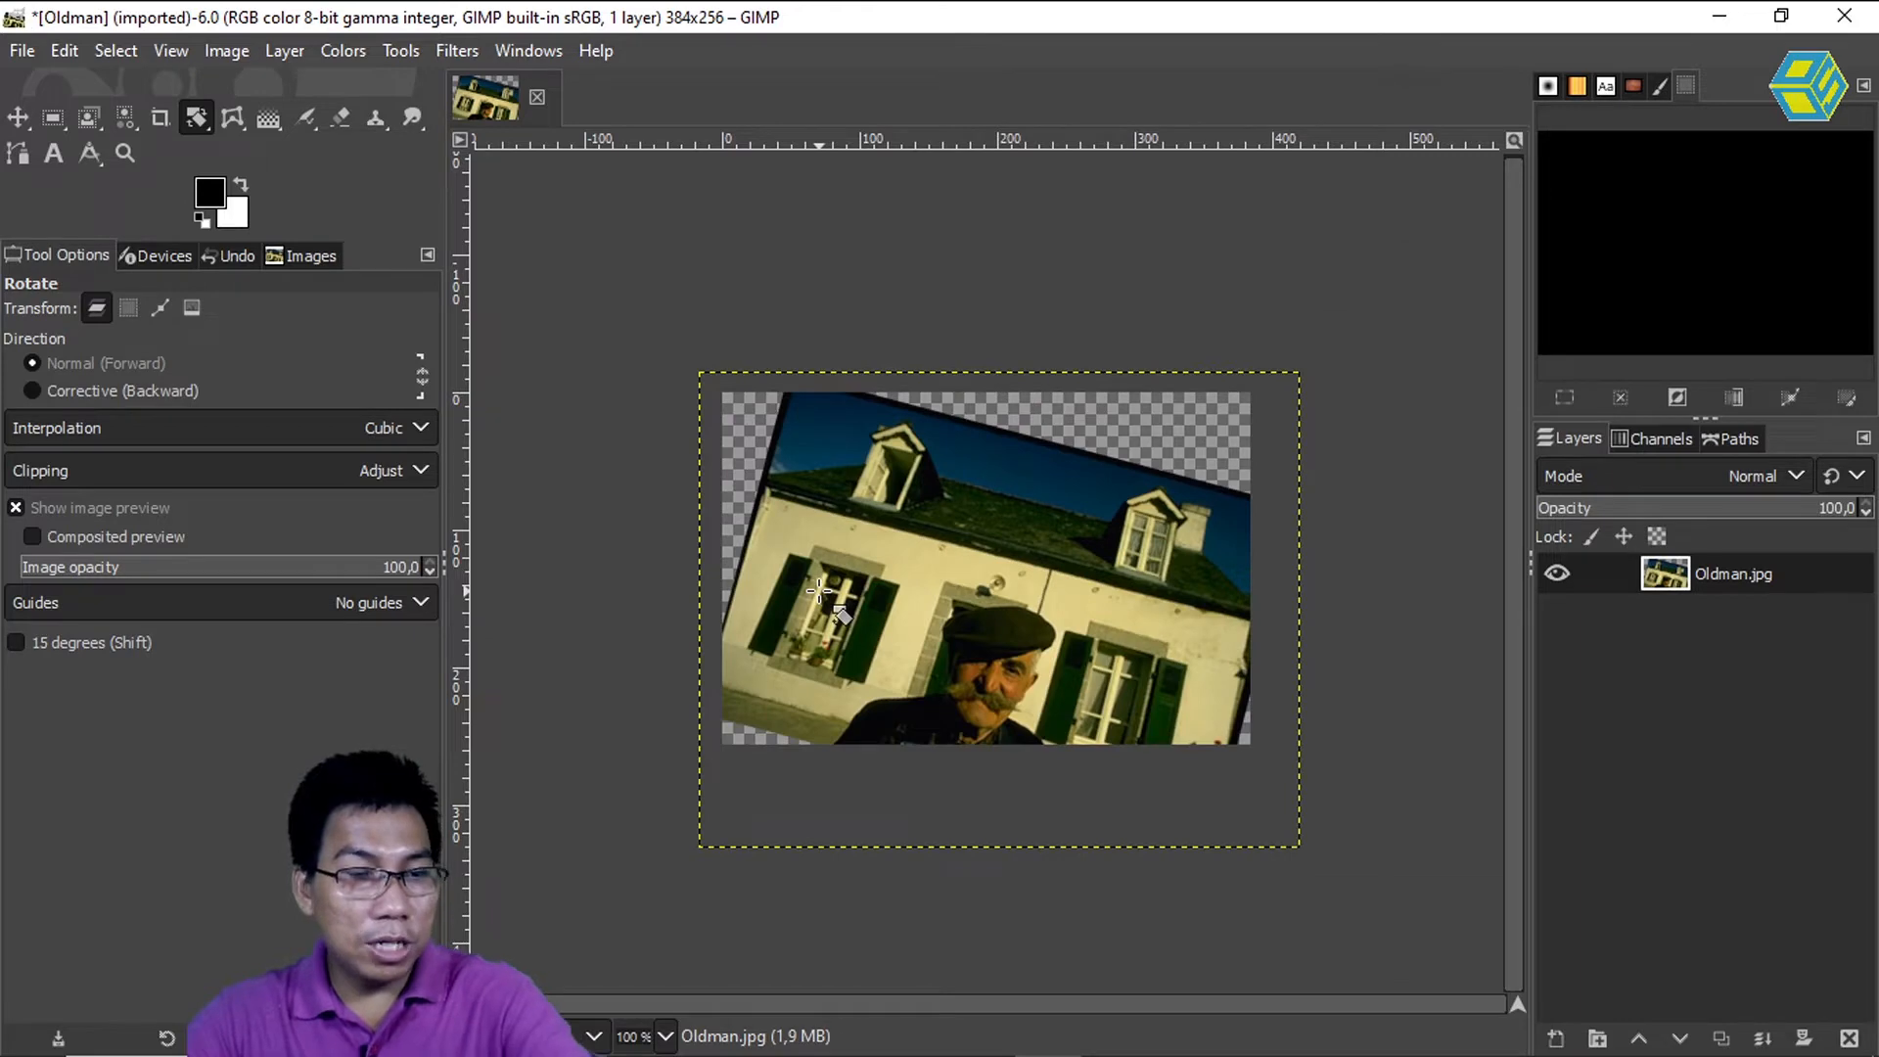
{"action": "left_click", "coordinate": [231, 256]}
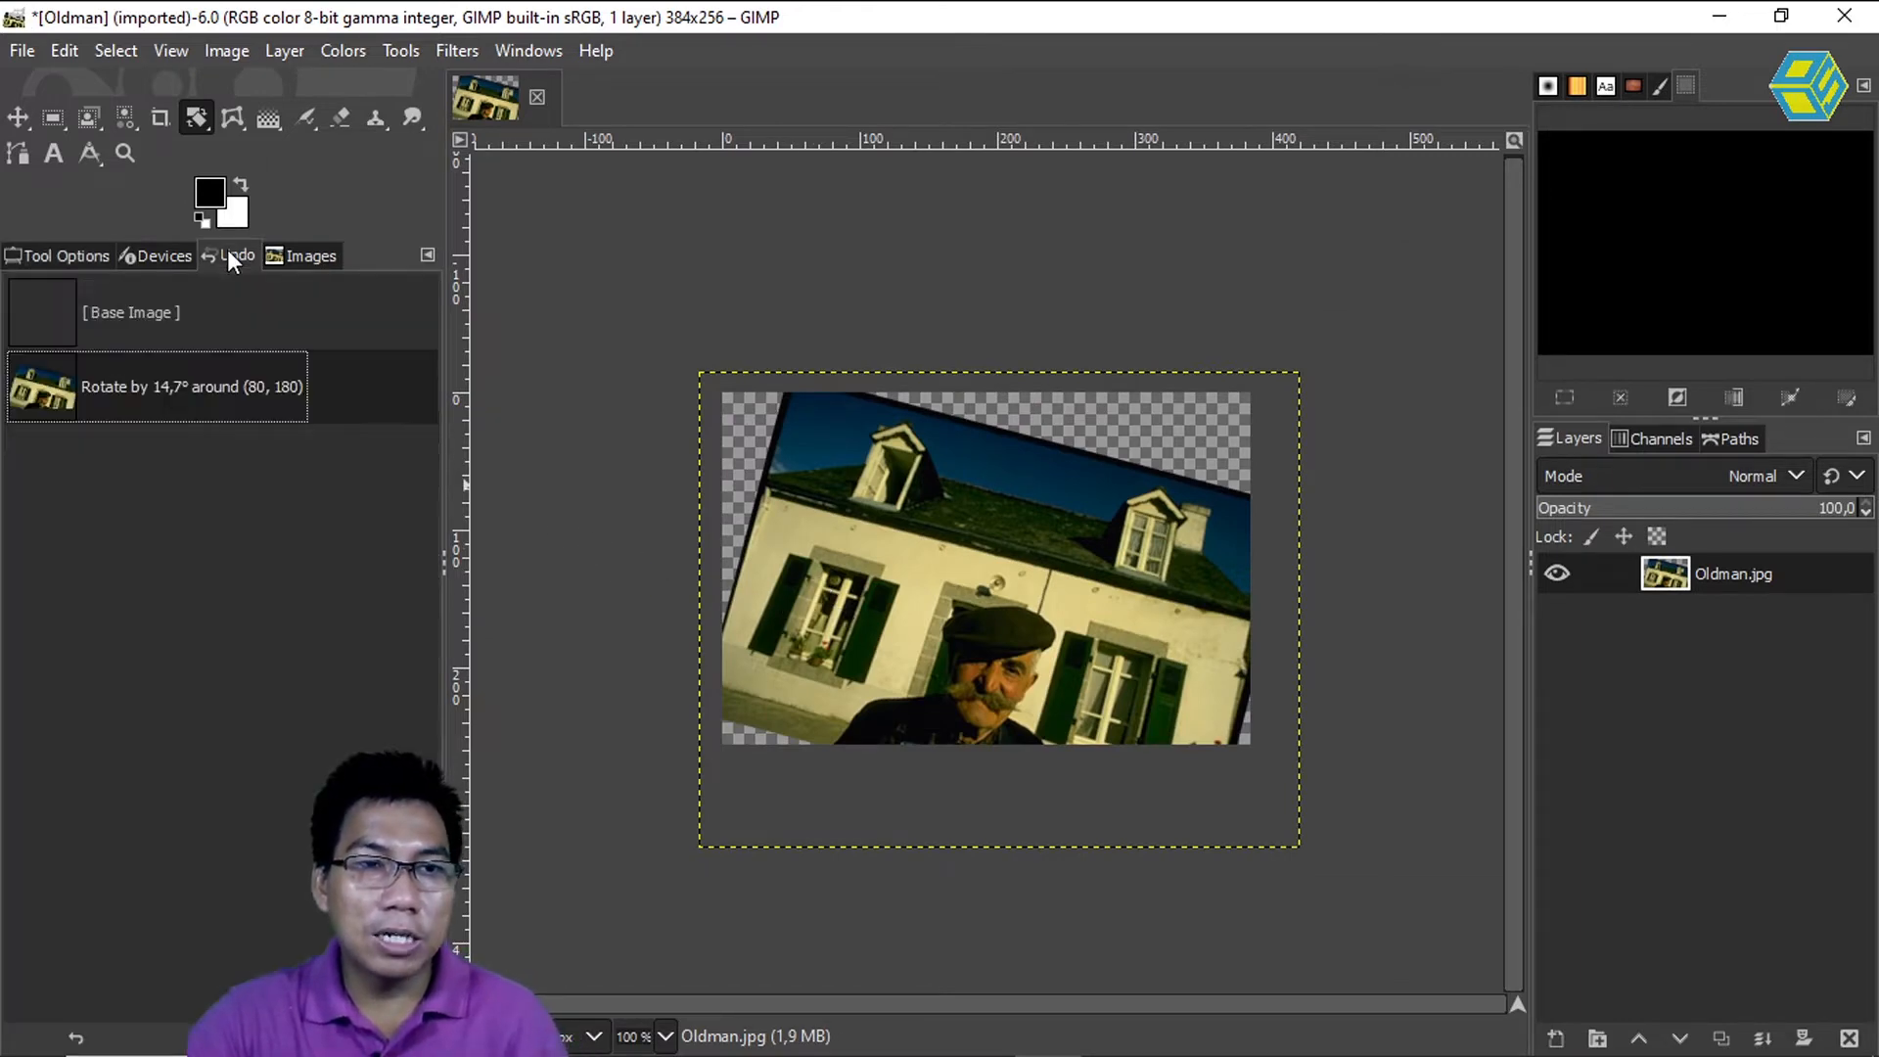
{"action": "left_click", "coordinate": [63, 311]}
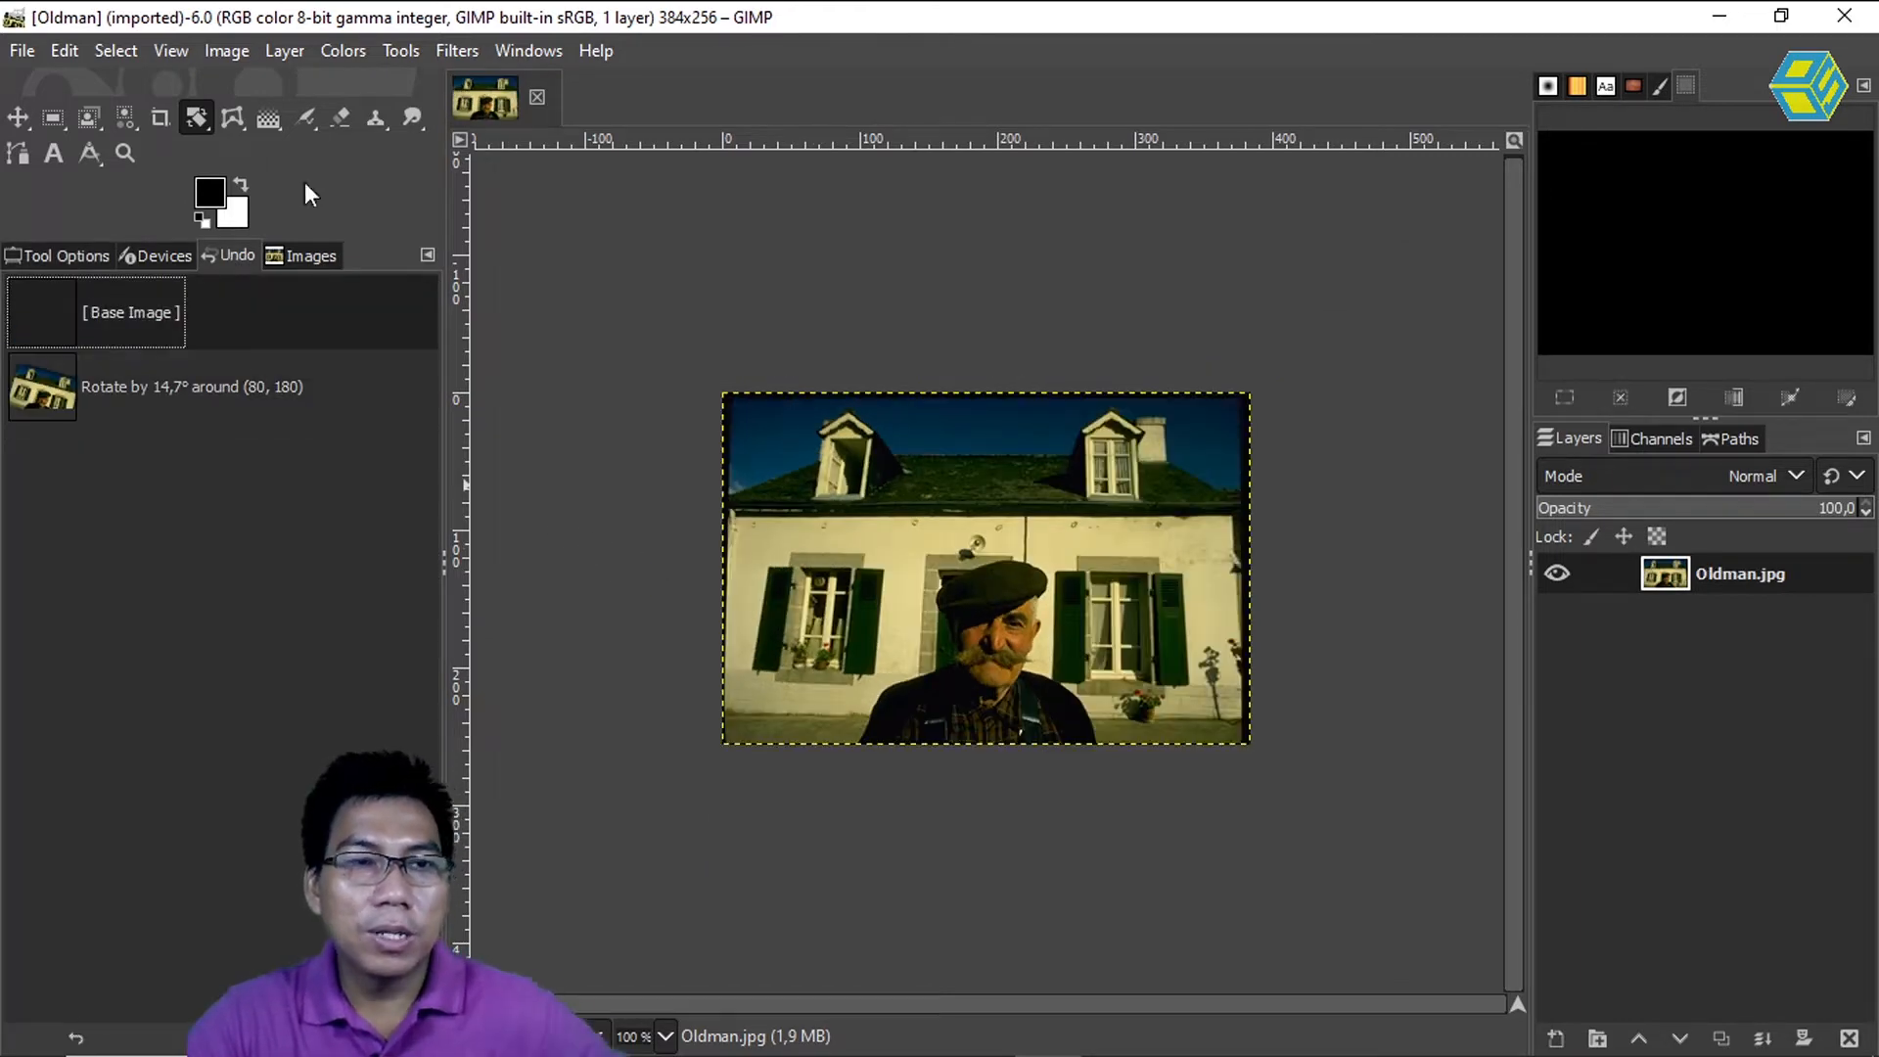
- Try the Scale tool on the photo layer, resizing and moving it to about 460 × 307 px
{"action": "left_click", "coordinate": [202, 125]}
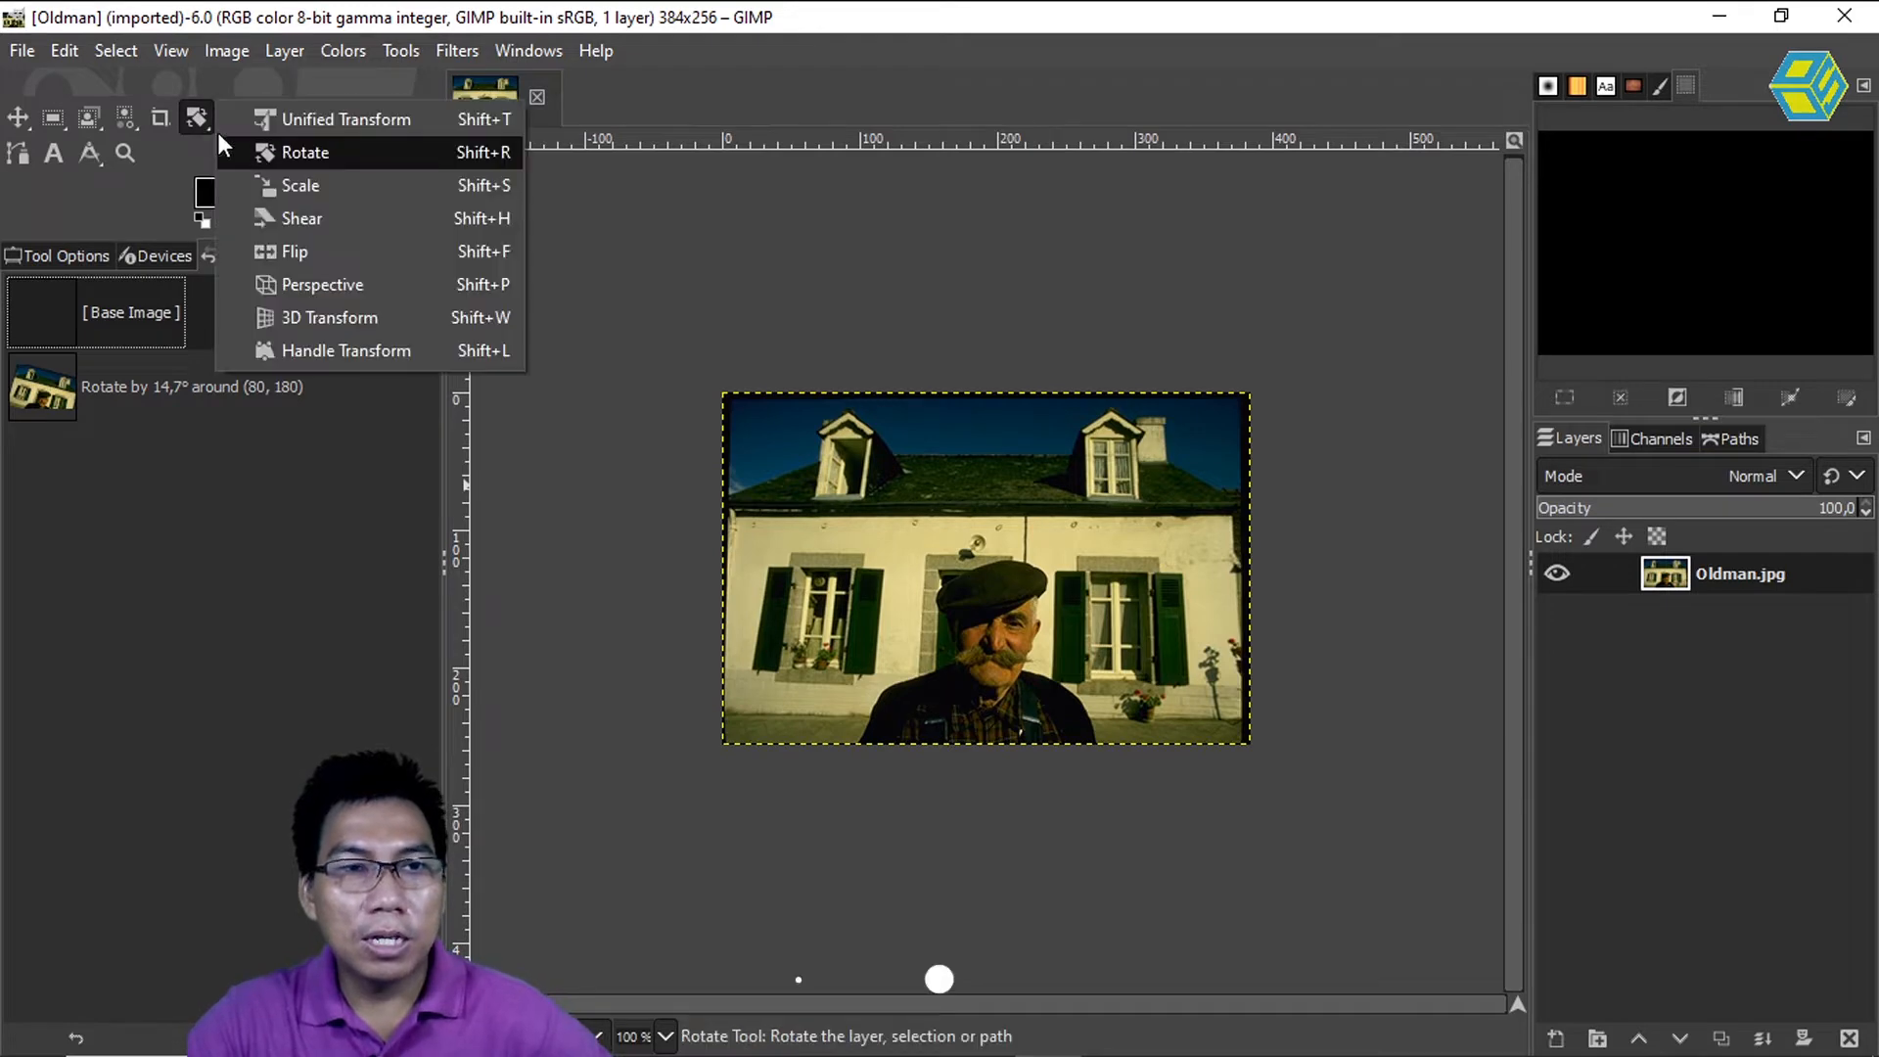
{"action": "left_click", "coordinate": [294, 182]}
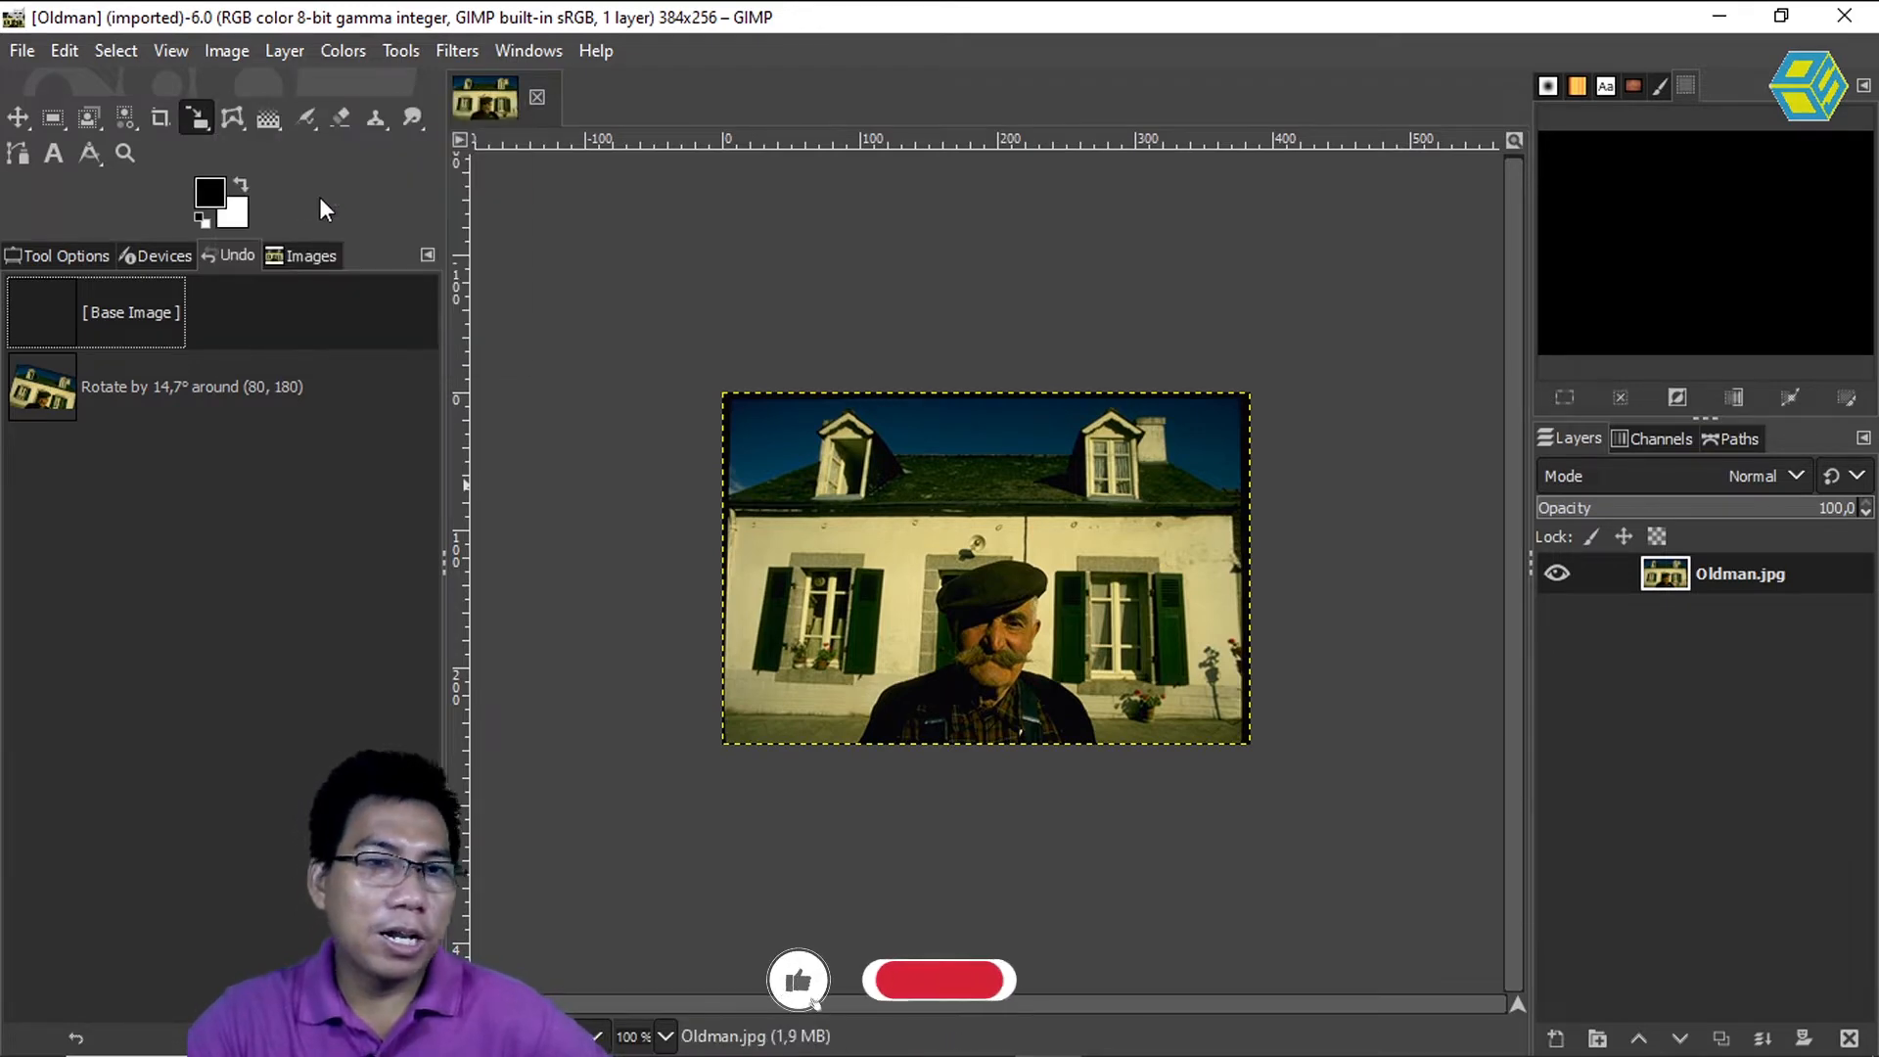
{"action": "left_click", "coordinate": [797, 431]}
{"action": "left_click_drag", "start_coordinate": [753, 419], "coordinate": [757, 564]}
{"action": "mouse_move", "coordinate": [1006, 416]}
{"action": "left_mouse_down"}
{"action": "mouse_move", "coordinate": [992, 330]}
{"action": "mouse_move", "coordinate": [994, 411]}
{"action": "left_mouse_up"}
{"action": "mouse_move", "coordinate": [1241, 736]}
{"action": "left_mouse_down"}
{"action": "mouse_move", "coordinate": [1284, 764]}
{"action": "mouse_move", "coordinate": [1229, 718]}
{"action": "mouse_move", "coordinate": [1245, 740]}
{"action": "left_mouse_up"}
{"action": "left_click_drag", "start_coordinate": [1024, 734], "coordinate": [1079, 791]}
{"action": "left_click_drag", "start_coordinate": [1014, 610], "coordinate": [945, 624]}
{"action": "left_click_drag", "start_coordinate": [963, 606], "coordinate": [747, 716]}
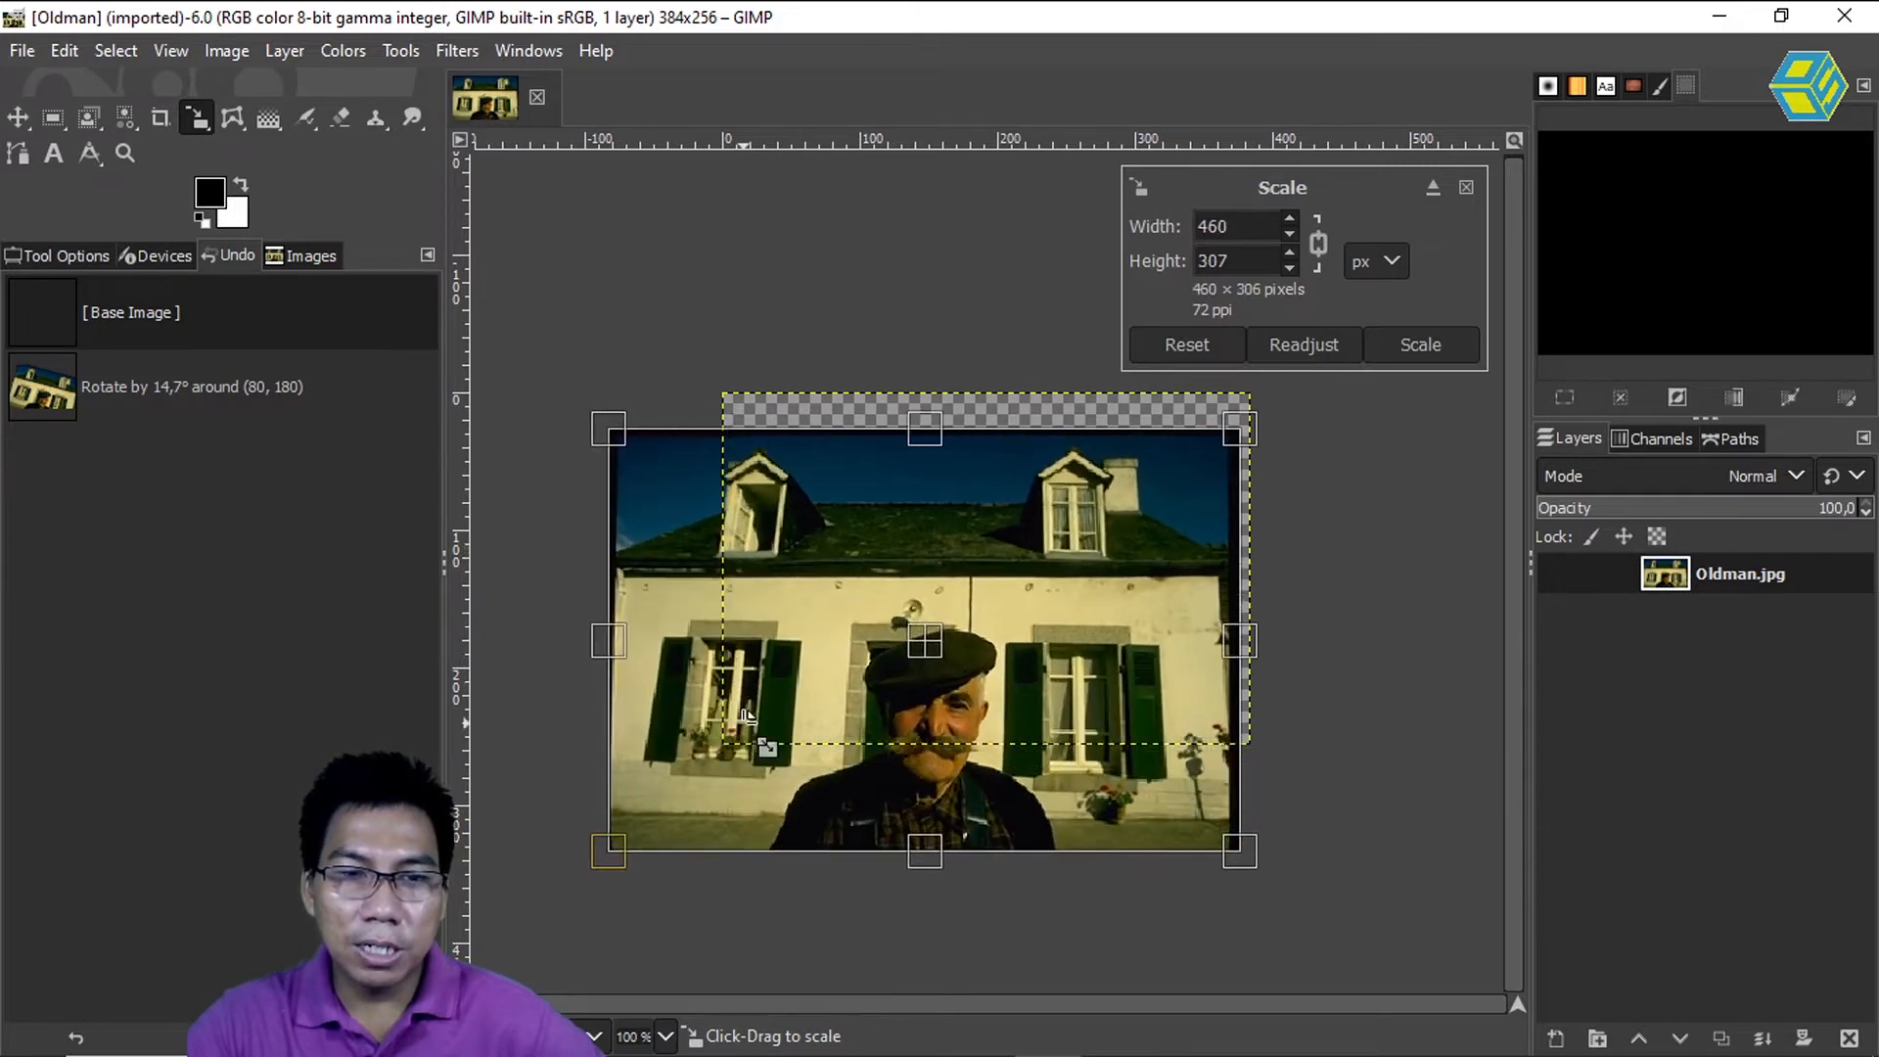
- Scale the photo layer to 569 × 379 px, apply it, and revert to the base image
{"action": "left_click_drag", "start_coordinate": [676, 782], "coordinate": [627, 850]}
{"action": "mouse_move", "coordinate": [721, 780]}
{"action": "left_mouse_down"}
{"action": "mouse_move", "coordinate": [659, 822]}
{"action": "mouse_move", "coordinate": [772, 742]}
{"action": "mouse_move", "coordinate": [733, 762]}
{"action": "left_mouse_up"}
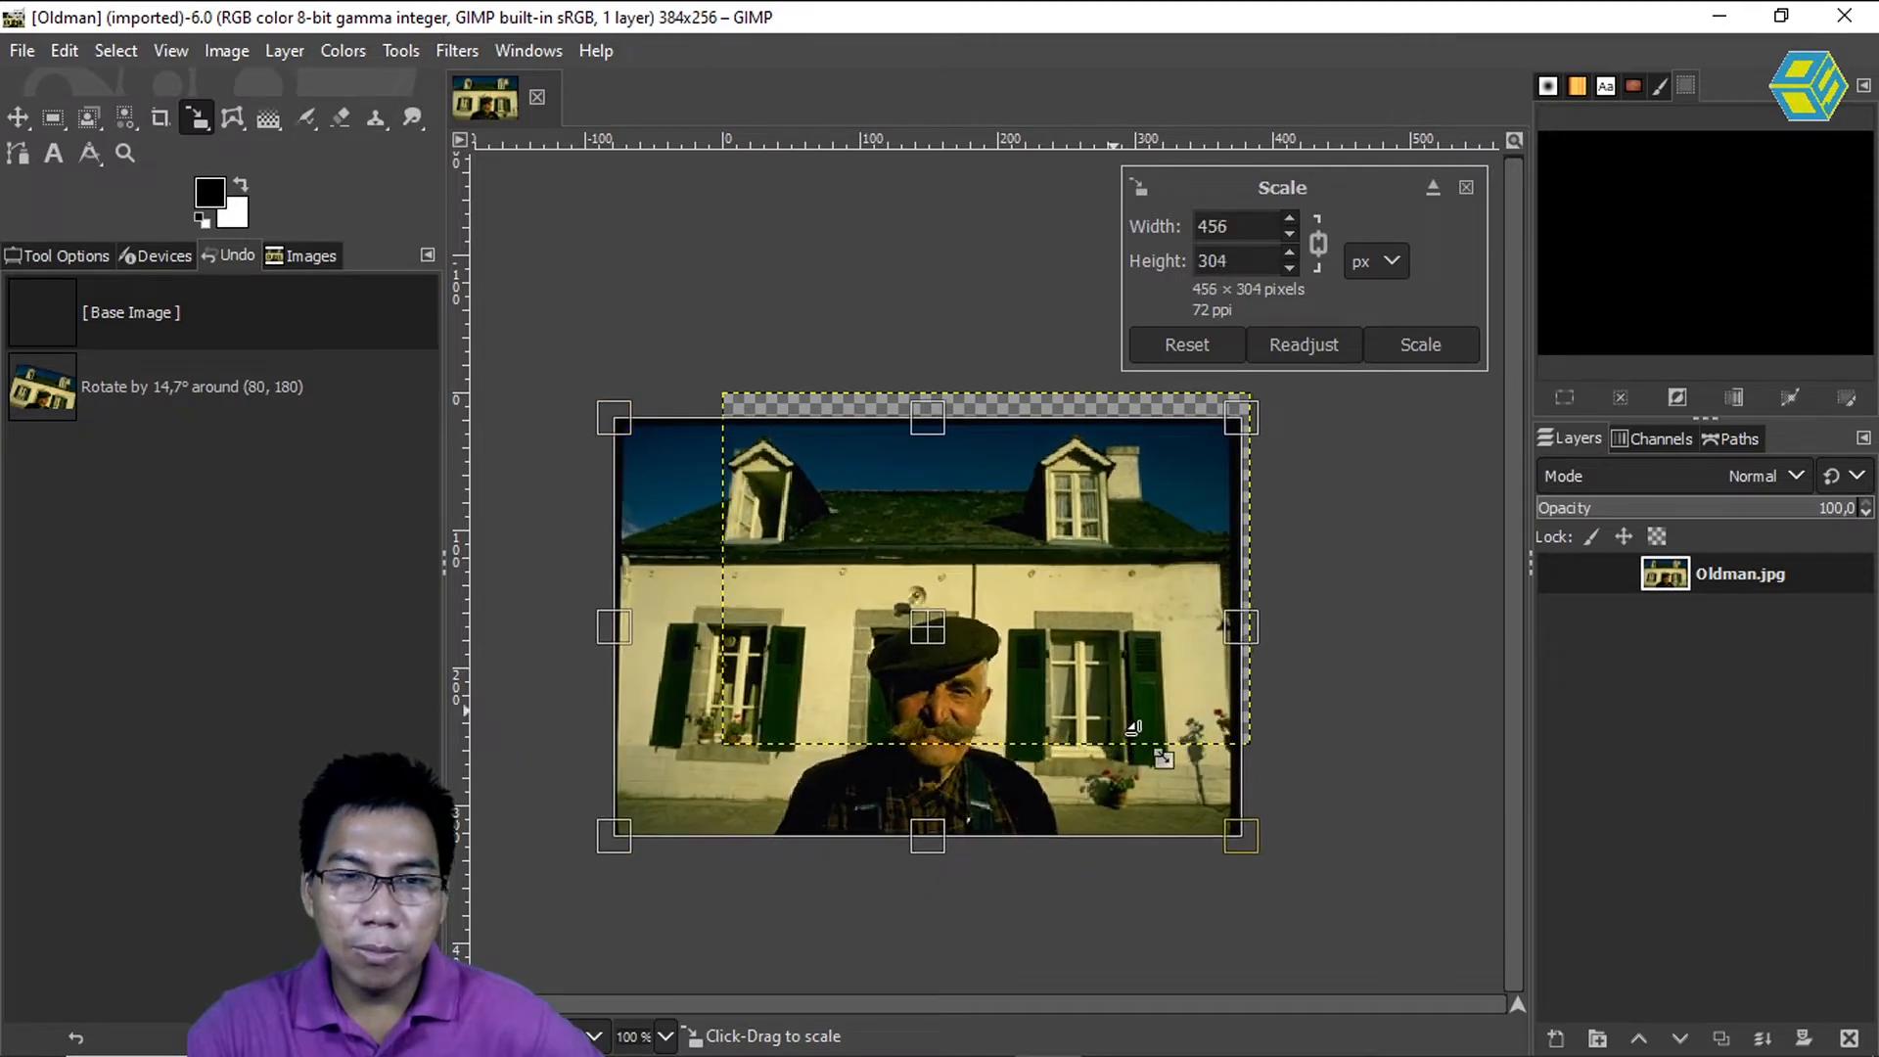
{"action": "left_click_drag", "start_coordinate": [1132, 729], "coordinate": [1010, 671]}
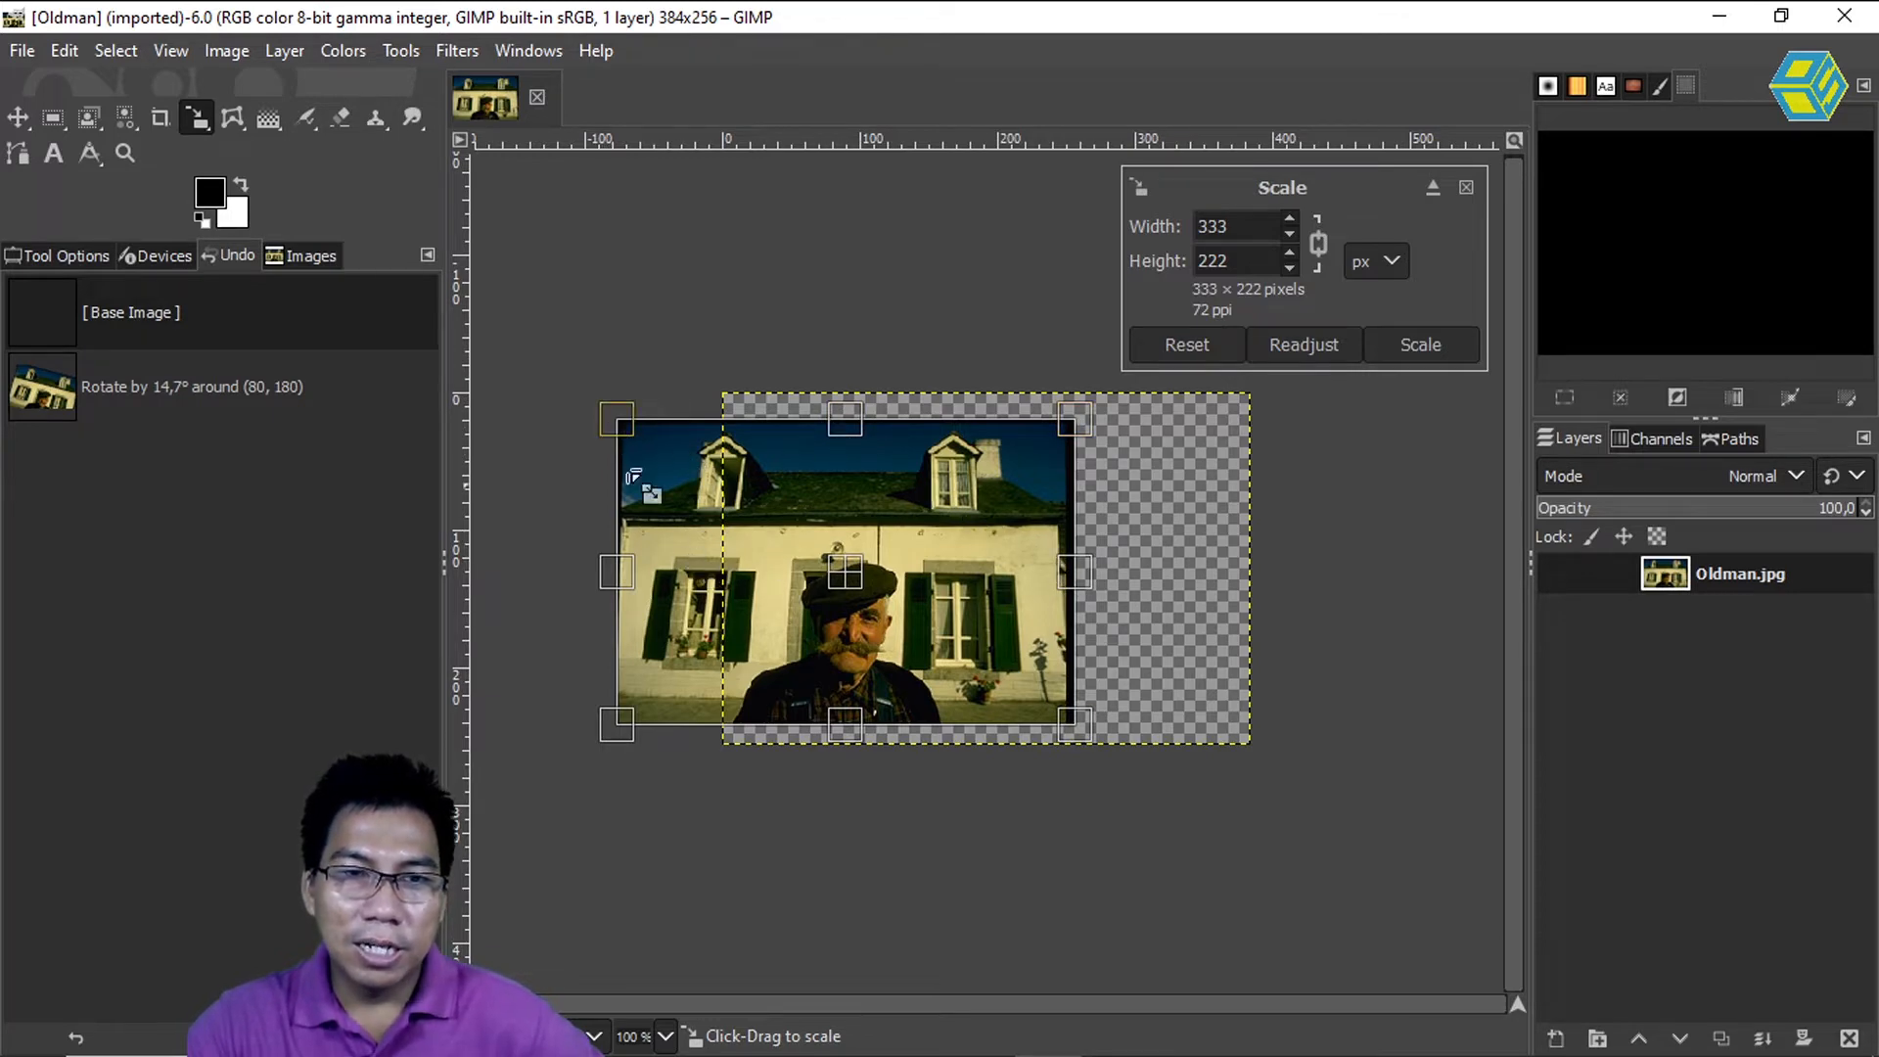
{"action": "left_click_drag", "start_coordinate": [1036, 607], "coordinate": [1098, 741]}
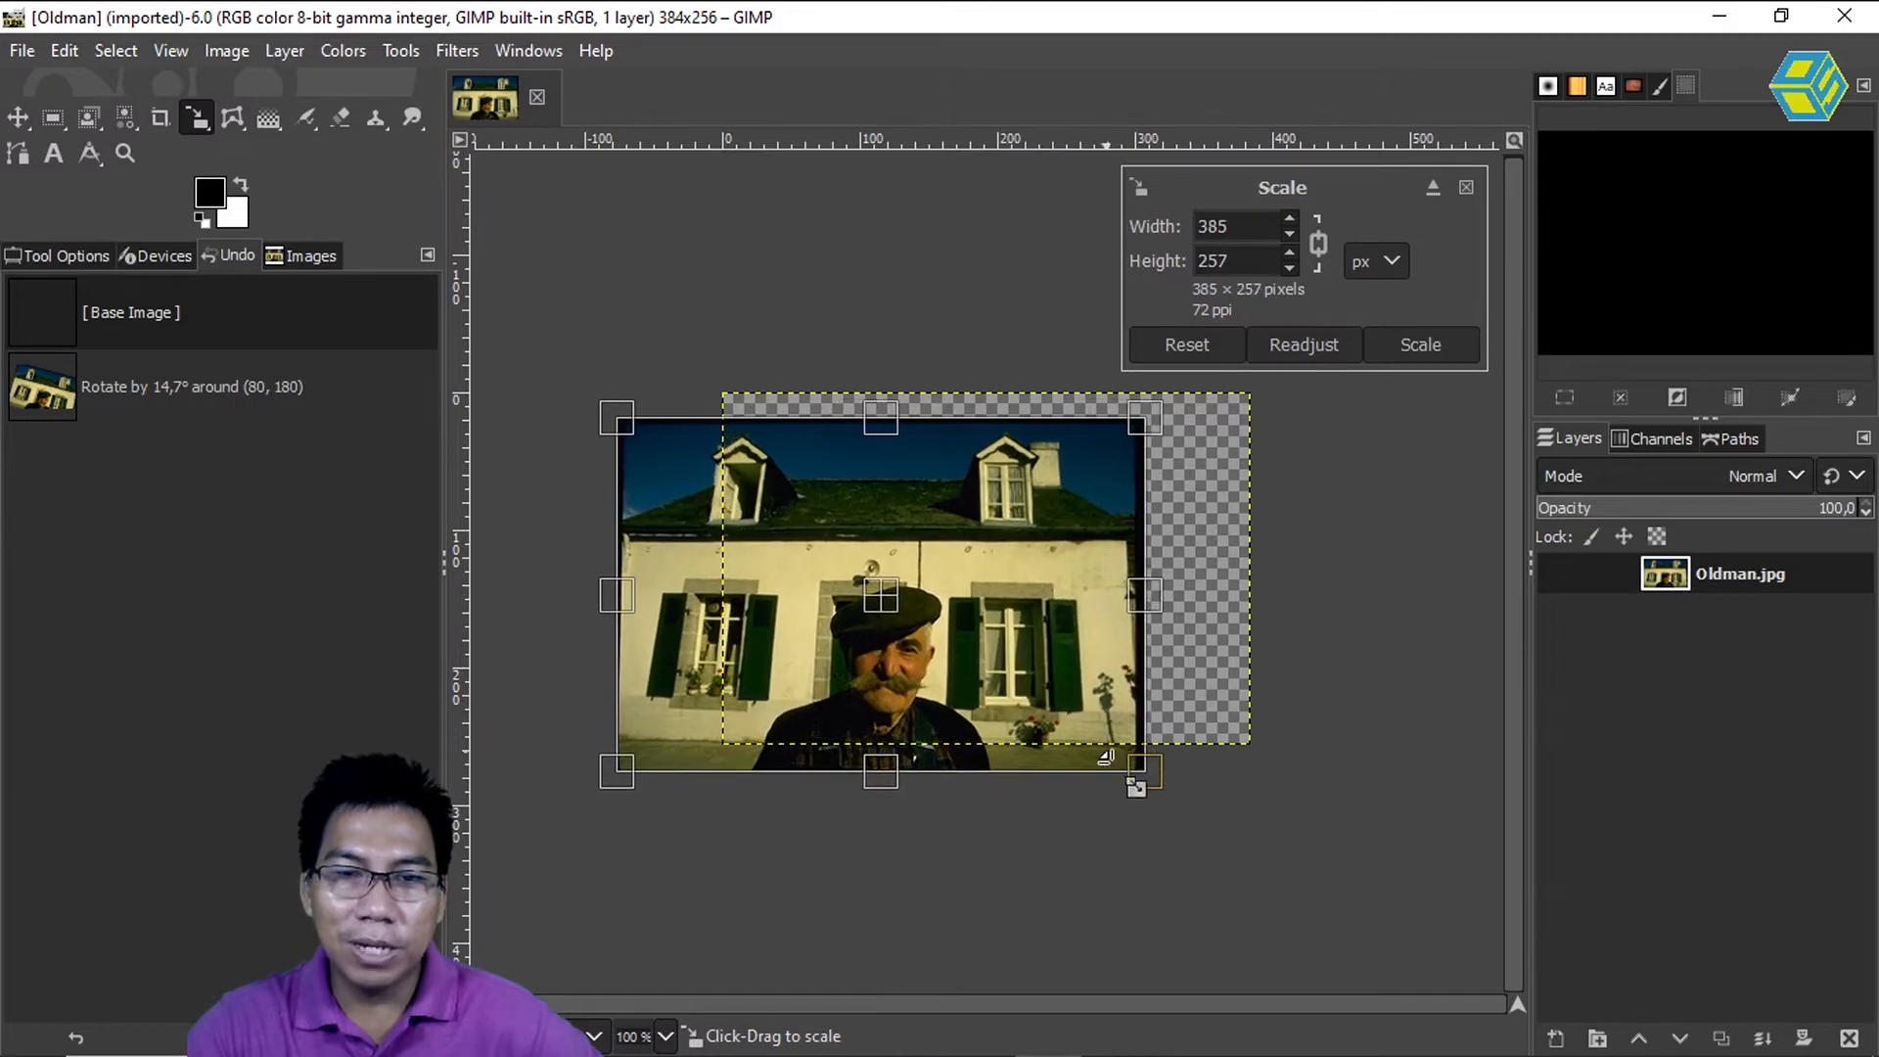
{"action": "left_click_drag", "start_coordinate": [793, 579], "coordinate": [688, 717]}
{"action": "left_click_drag", "start_coordinate": [797, 660], "coordinate": [882, 487]}
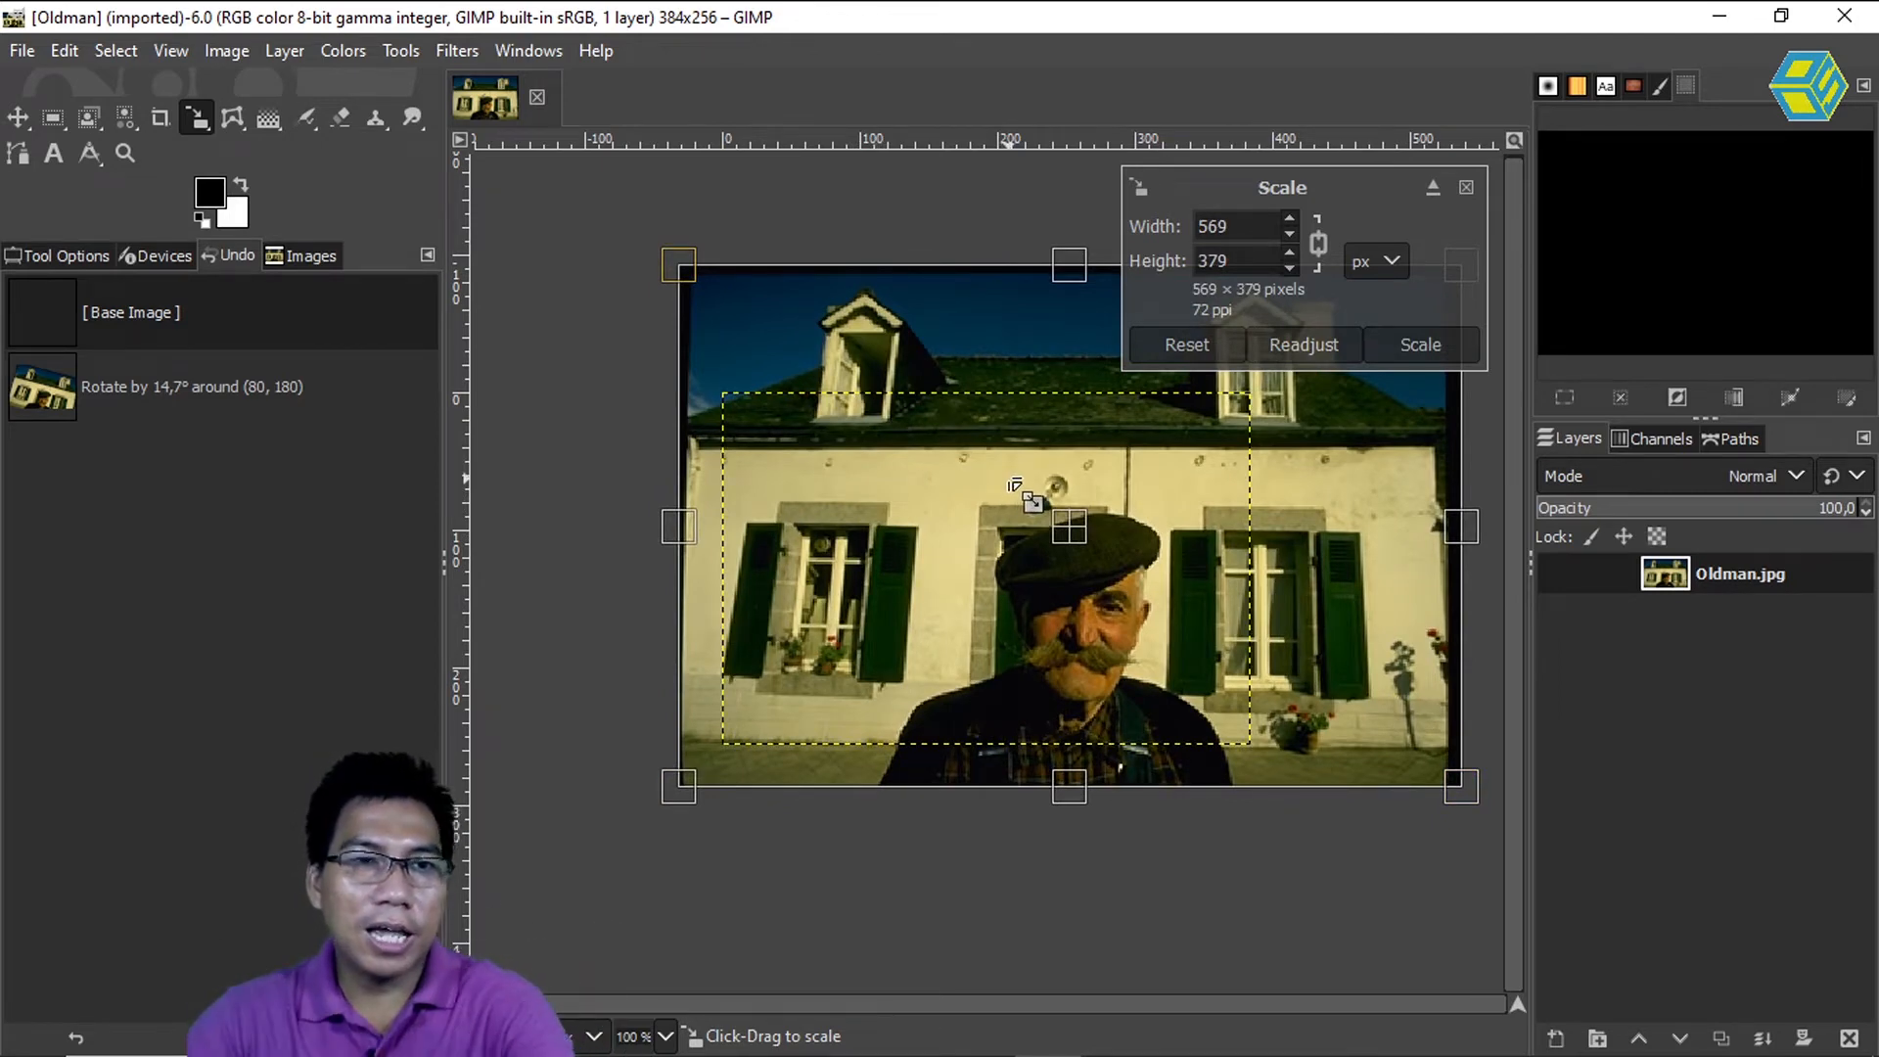
{"action": "key", "text": "Return"}
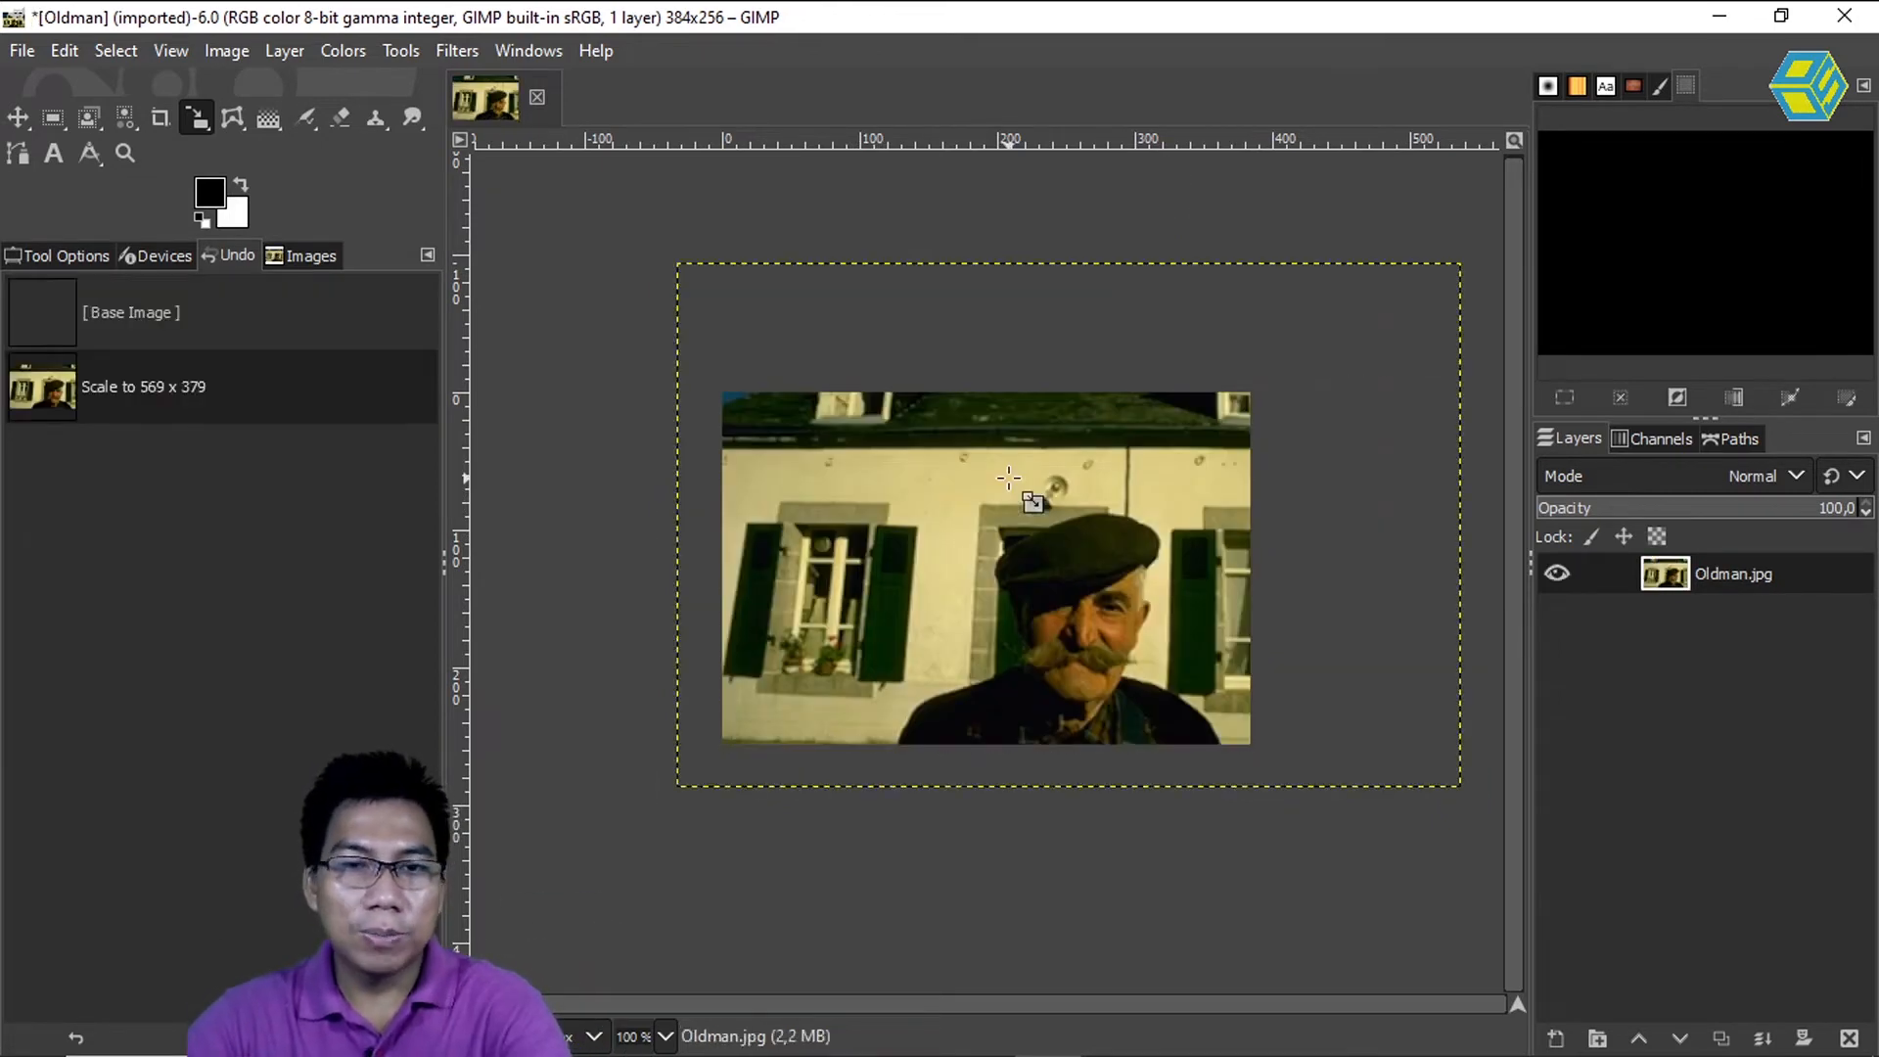
{"action": "left_click", "coordinate": [223, 326]}
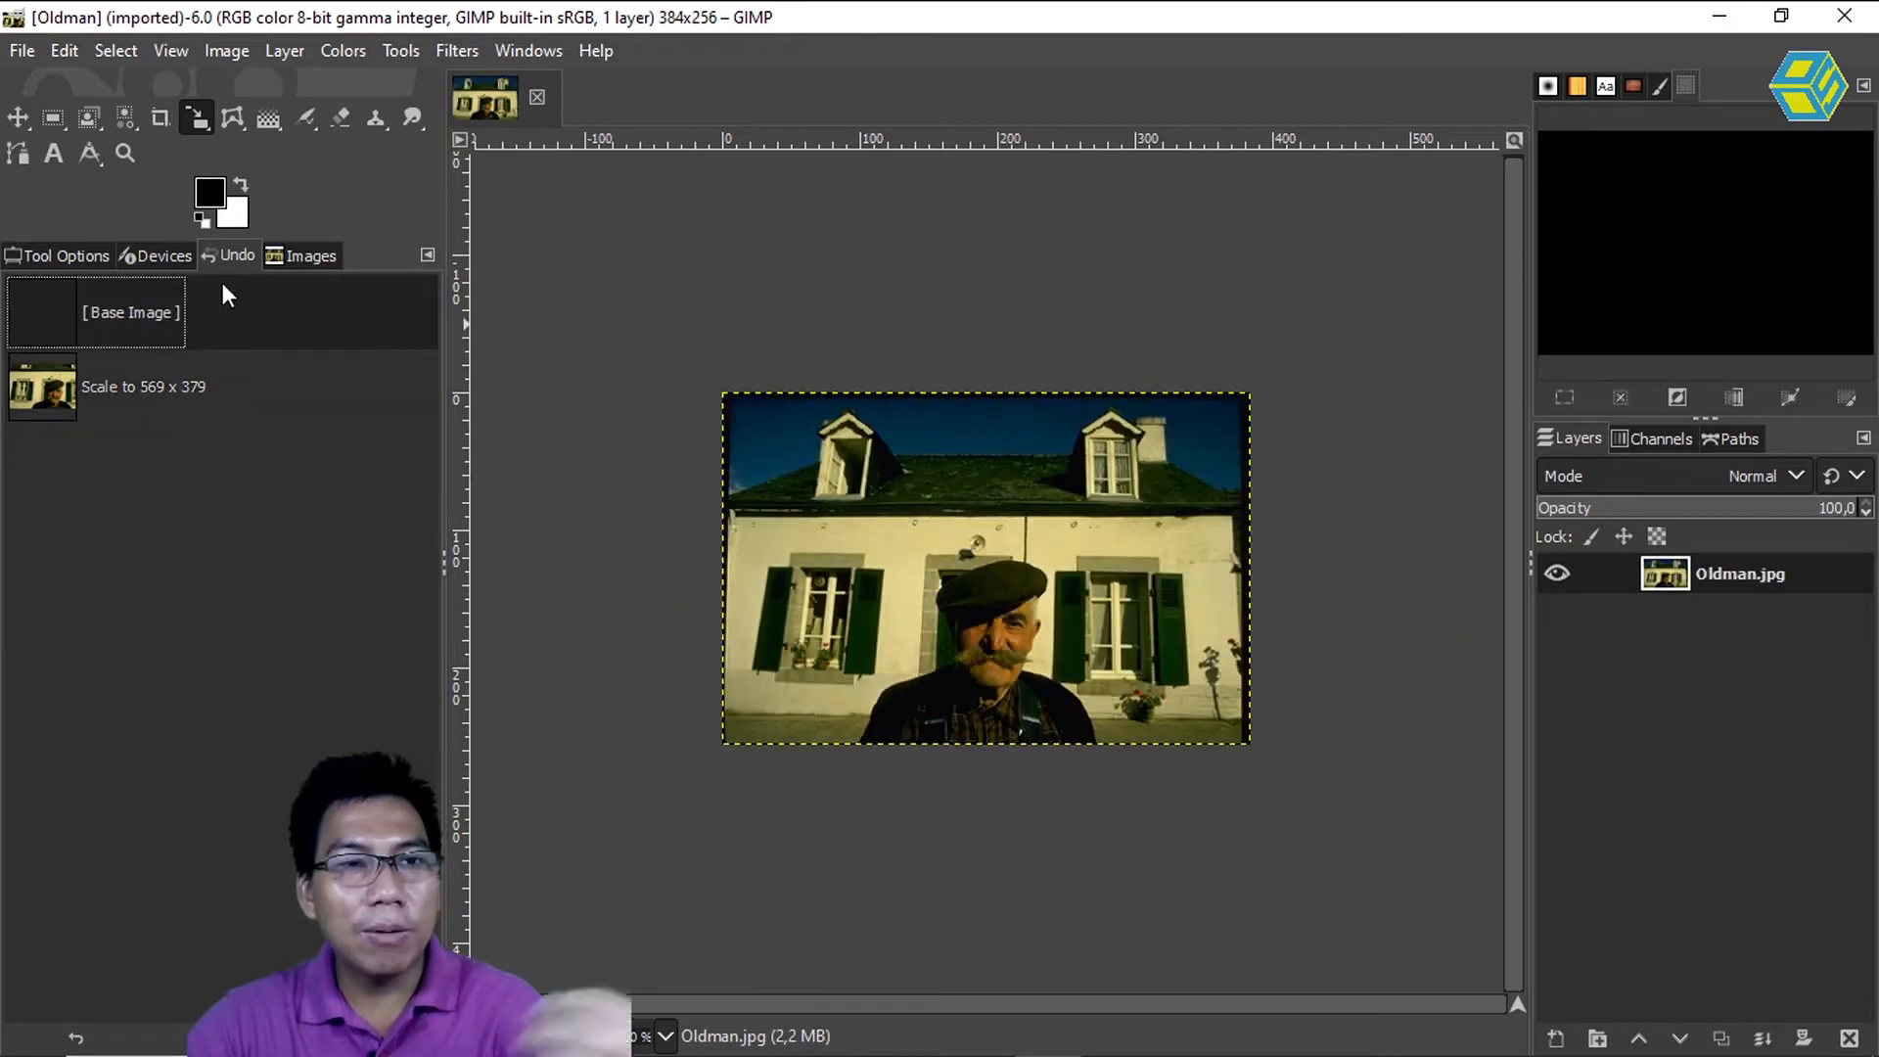
- Try the Shear tool on the photo layer with a Y magnitude of about -31, and discard the shear
{"action": "left_click", "coordinate": [198, 122]}
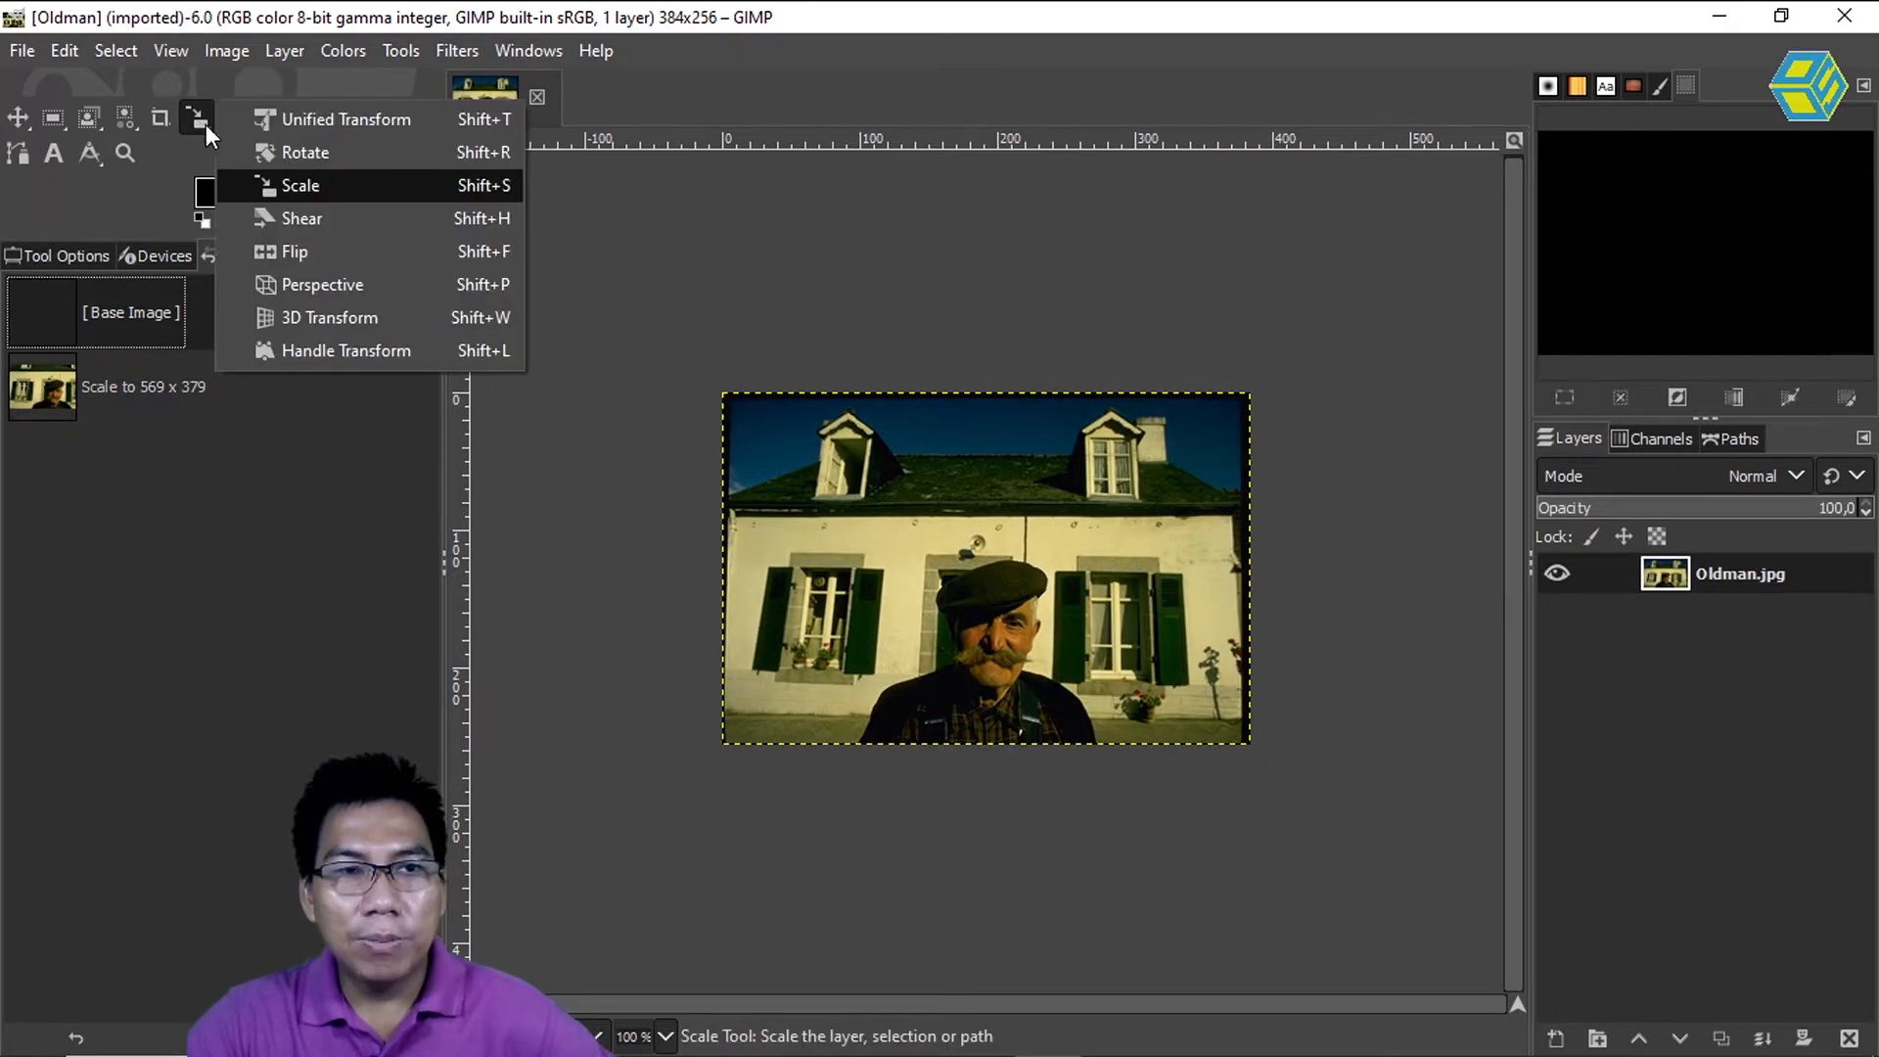
{"action": "left_click", "coordinate": [296, 245]}
{"action": "left_click_drag", "start_coordinate": [881, 496], "coordinate": [899, 510]}
{"action": "left_click_drag", "start_coordinate": [765, 406], "coordinate": [784, 460]}
{"action": "key", "text": "Escape"}
{"action": "mouse_move", "coordinate": [770, 654]}
{"action": "left_mouse_down"}
{"action": "mouse_move", "coordinate": [763, 394]}
{"action": "mouse_move", "coordinate": [764, 683]}
{"action": "left_mouse_up"}
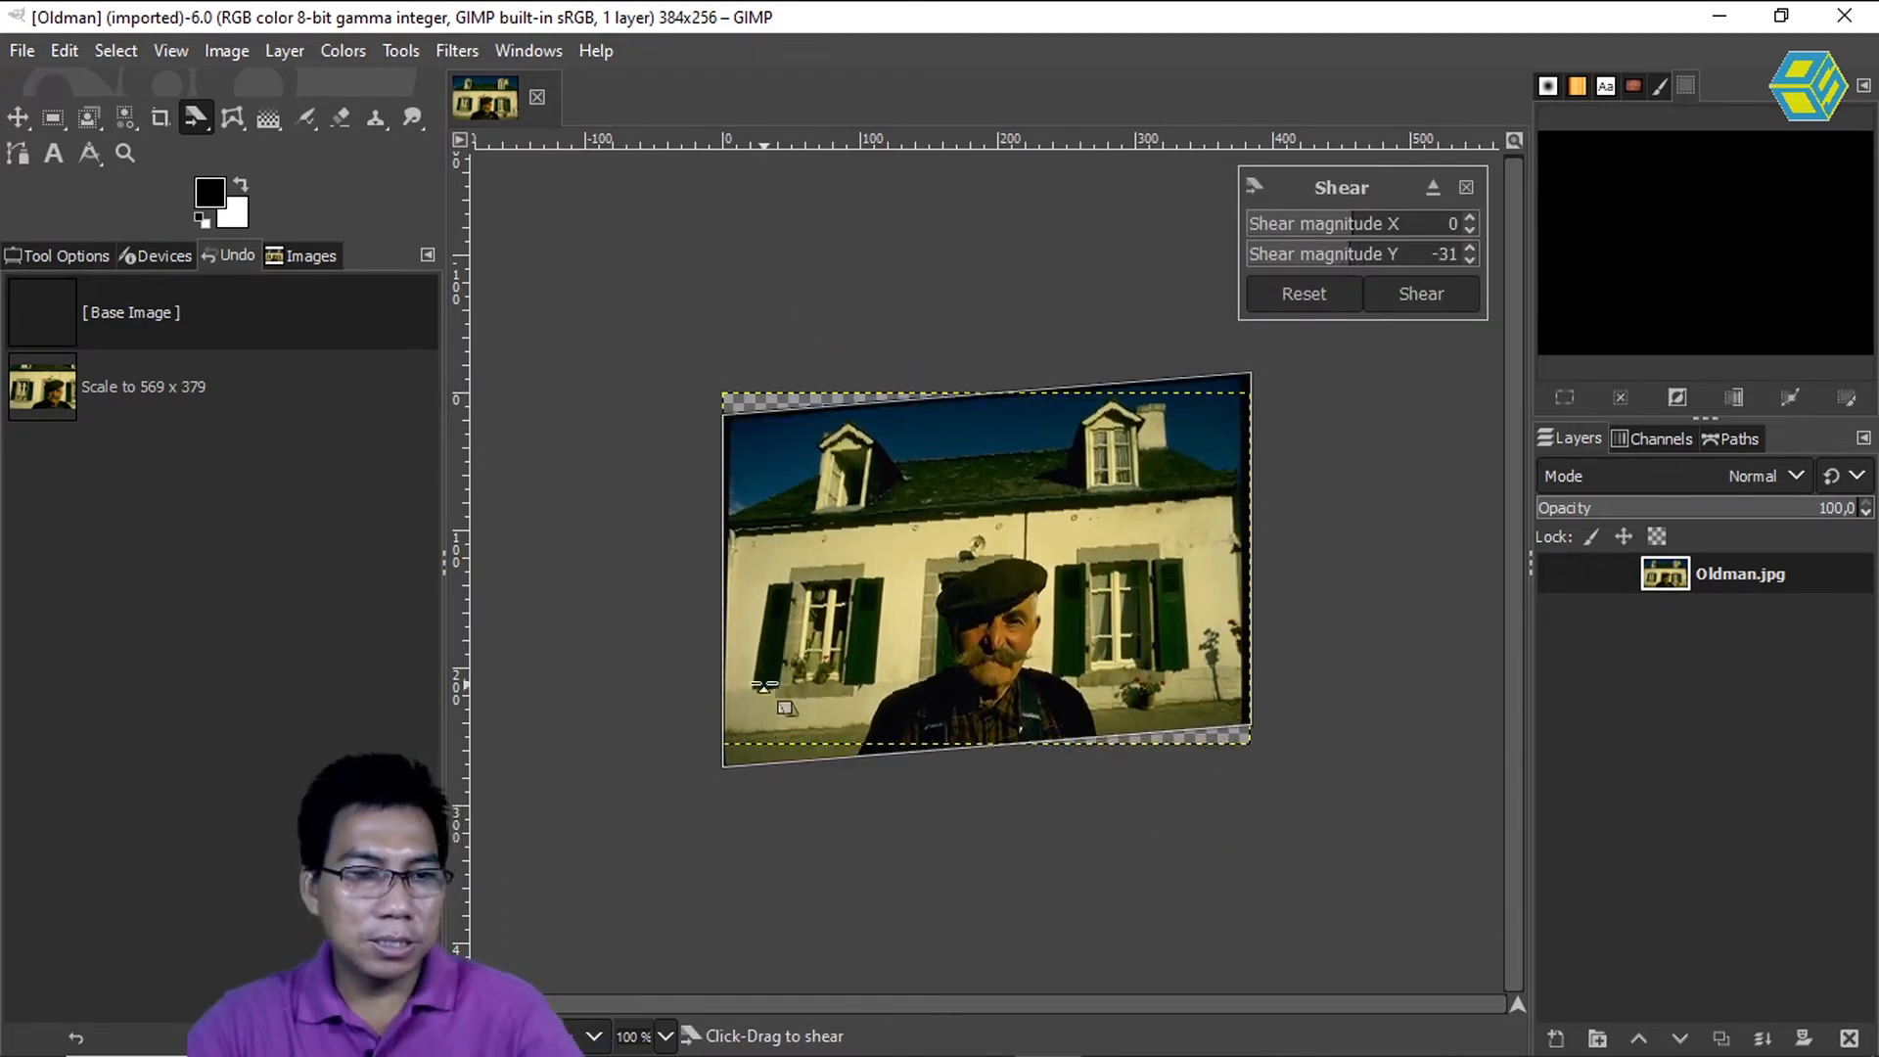
{"action": "key", "text": "Escape"}
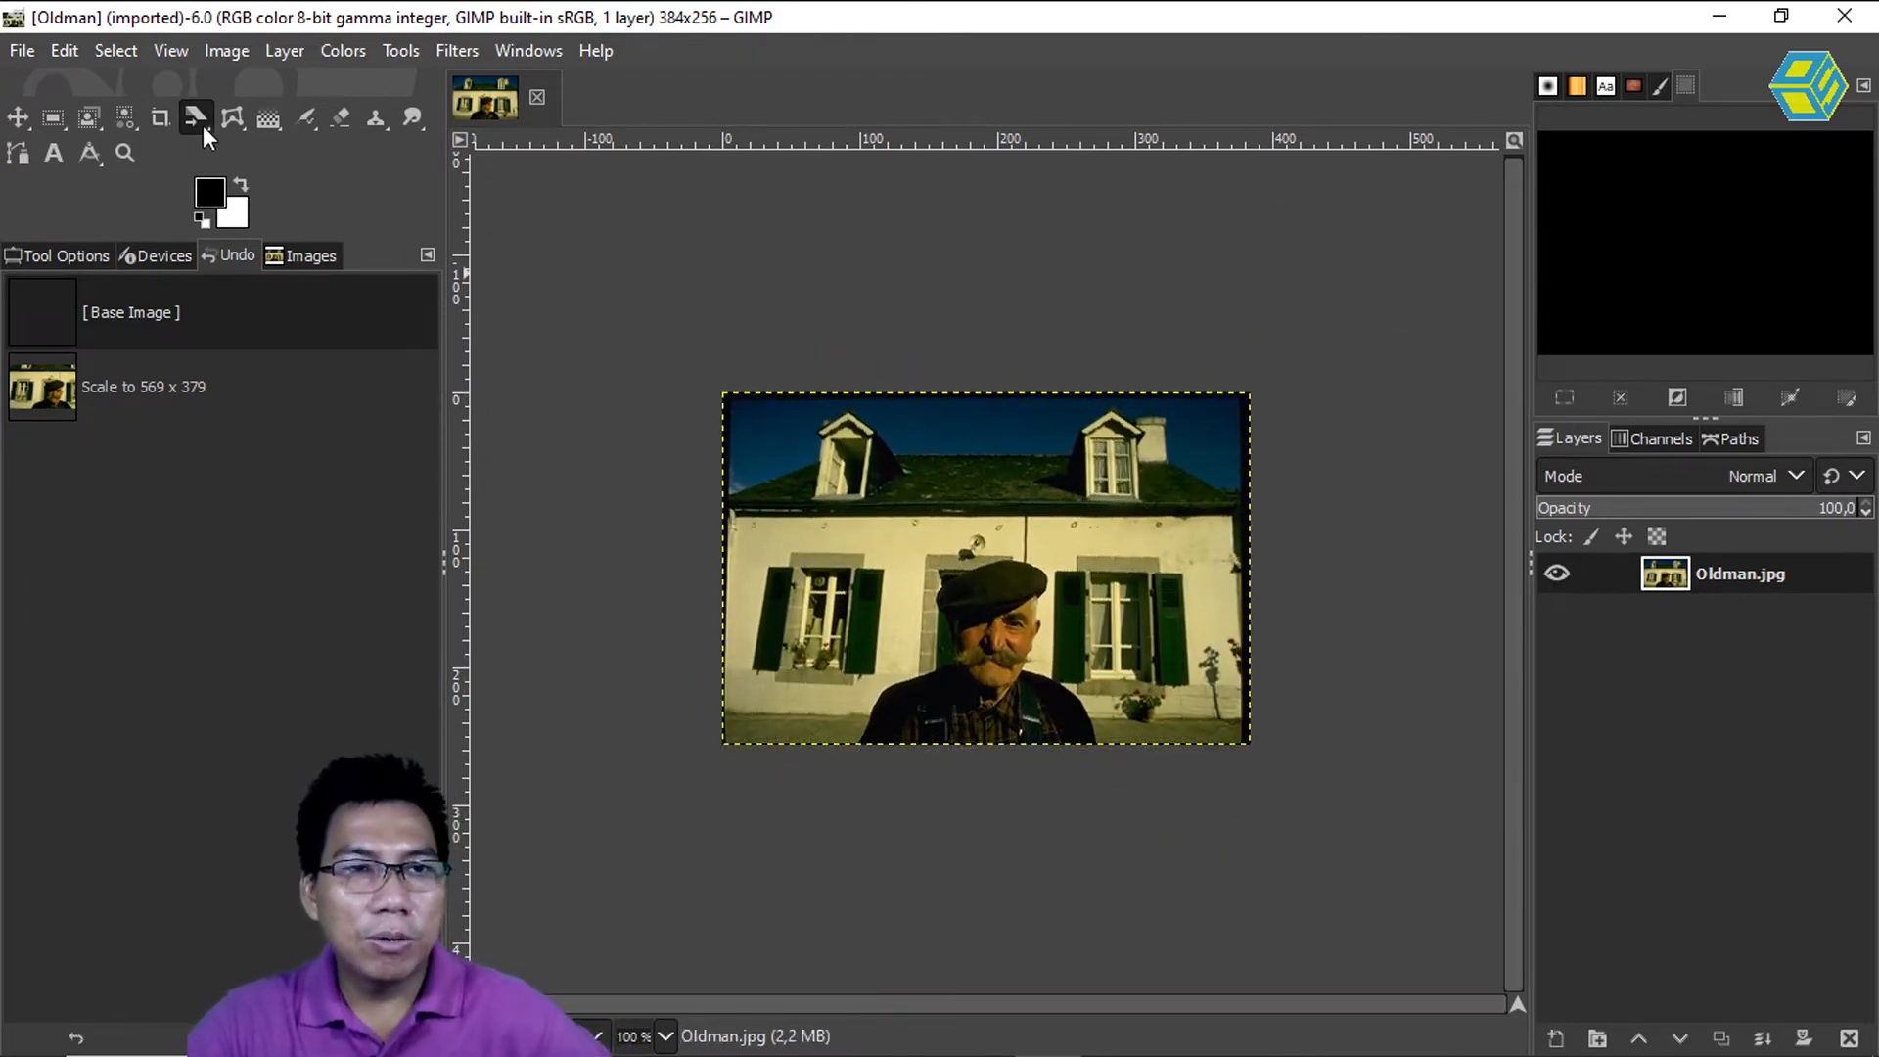
- Flip the photo layer horizontally nine times with the Flip tool, and revert to the base image
{"action": "left_click", "coordinate": [202, 124]}
{"action": "left_click", "coordinate": [326, 249]}
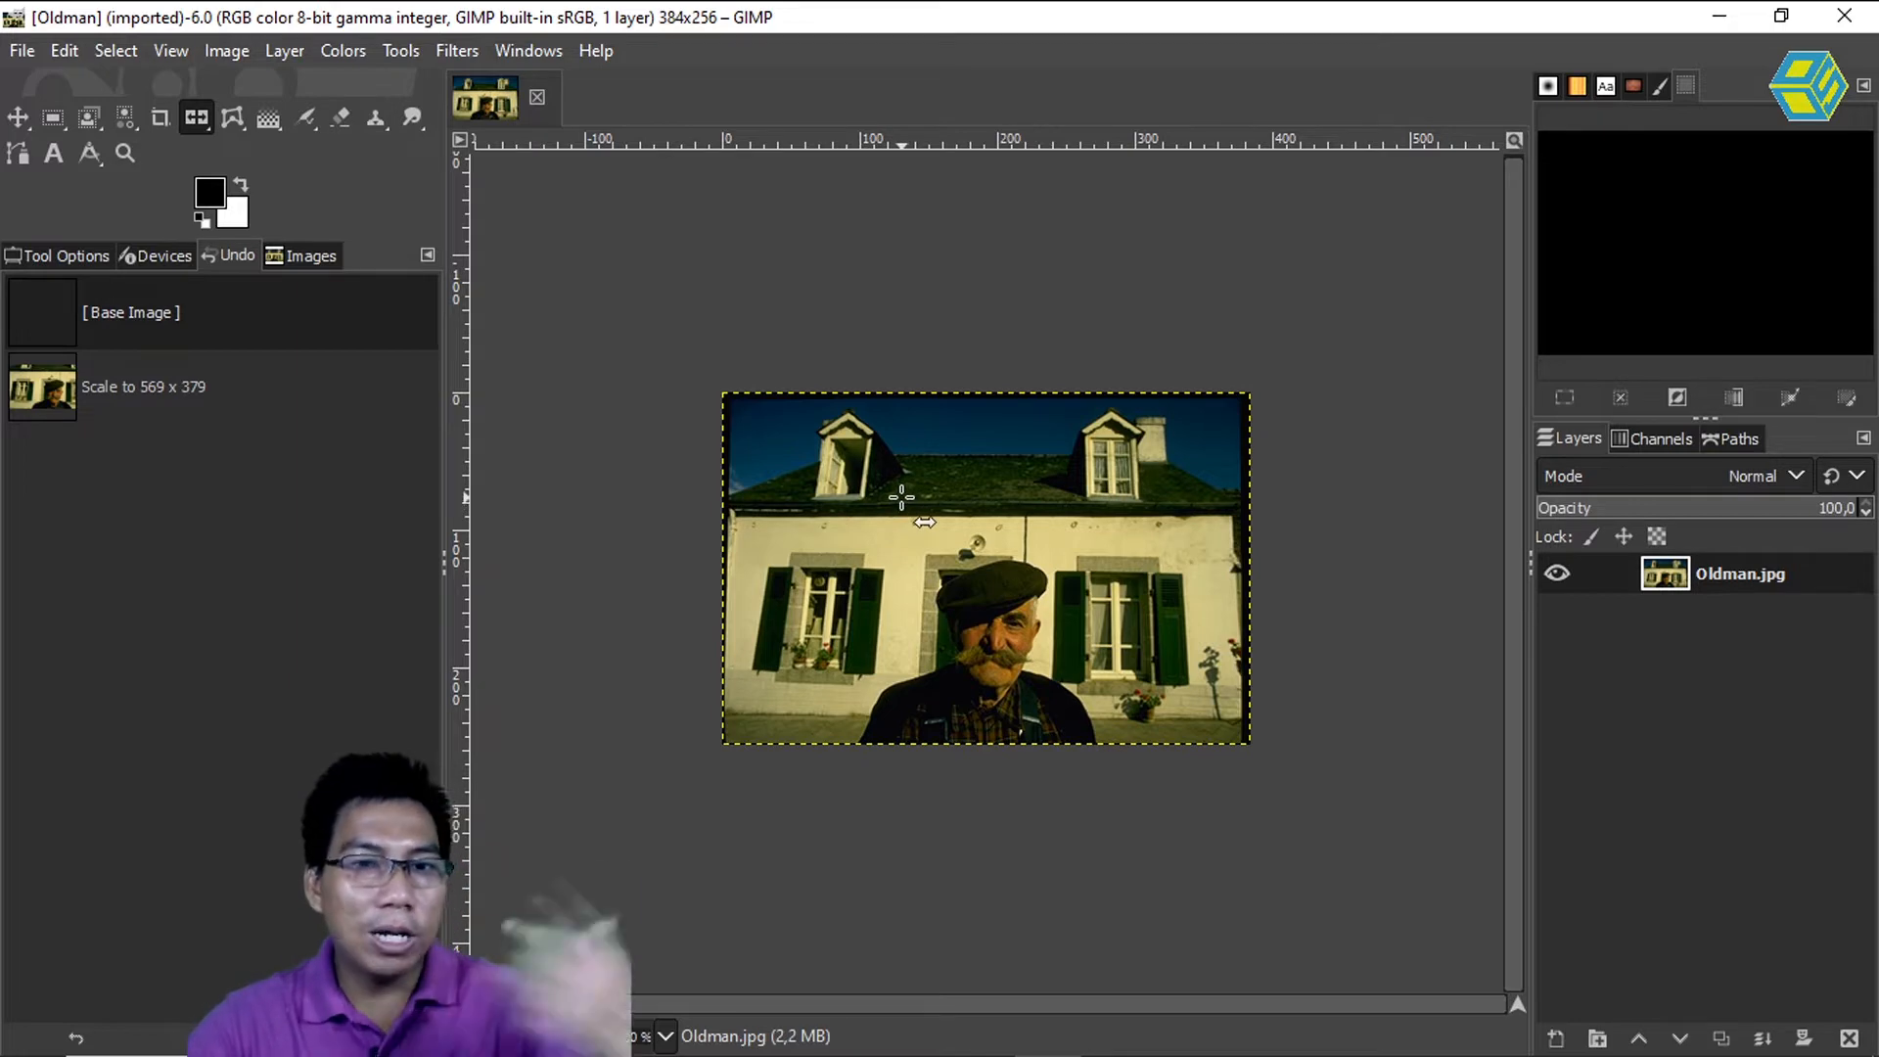
{"action": "left_click", "coordinate": [1002, 634]}
{"action": "left_click", "coordinate": [1002, 635]}
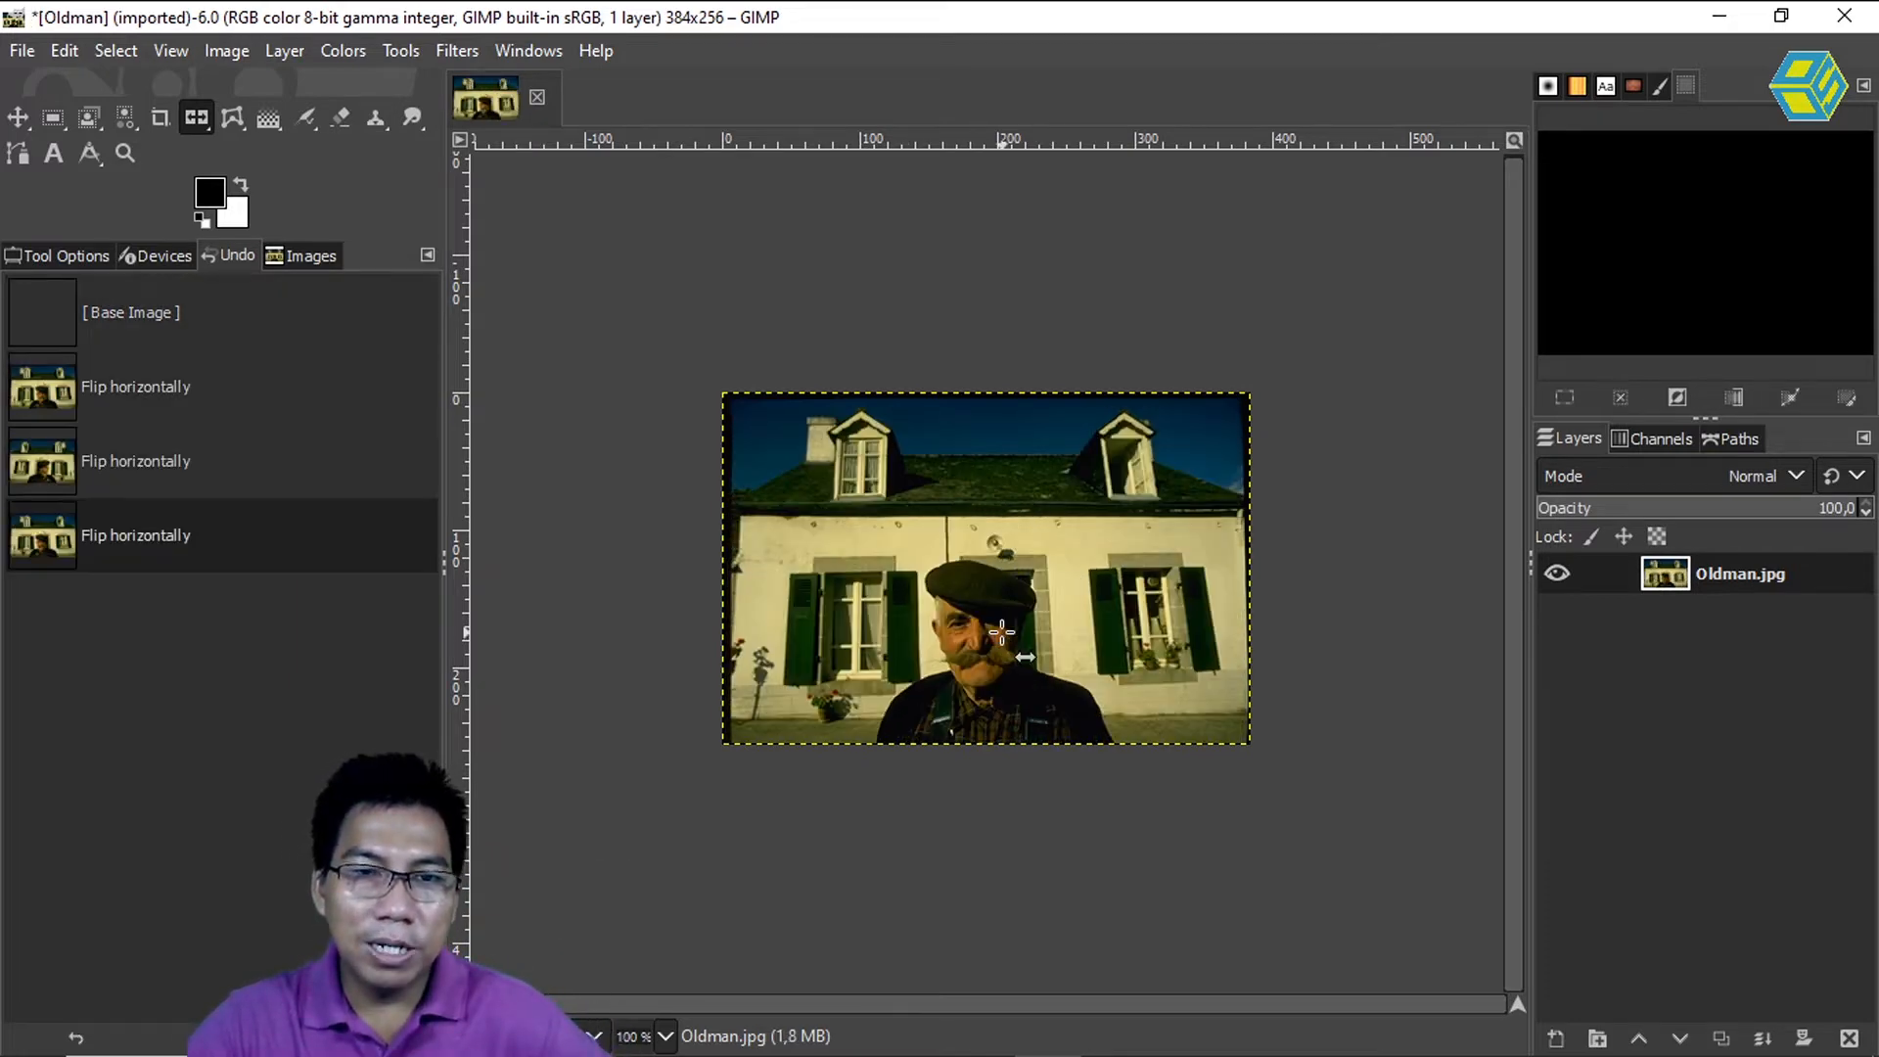
{"action": "left_click", "coordinate": [1001, 634]}
{"action": "left_click", "coordinate": [1001, 634]}
{"action": "left_click", "coordinate": [1001, 635]}
{"action": "left_click", "coordinate": [1001, 634]}
{"action": "left_click", "coordinate": [1001, 634]}
{"action": "left_click", "coordinate": [1002, 634]}
{"action": "left_click", "coordinate": [1001, 635]}
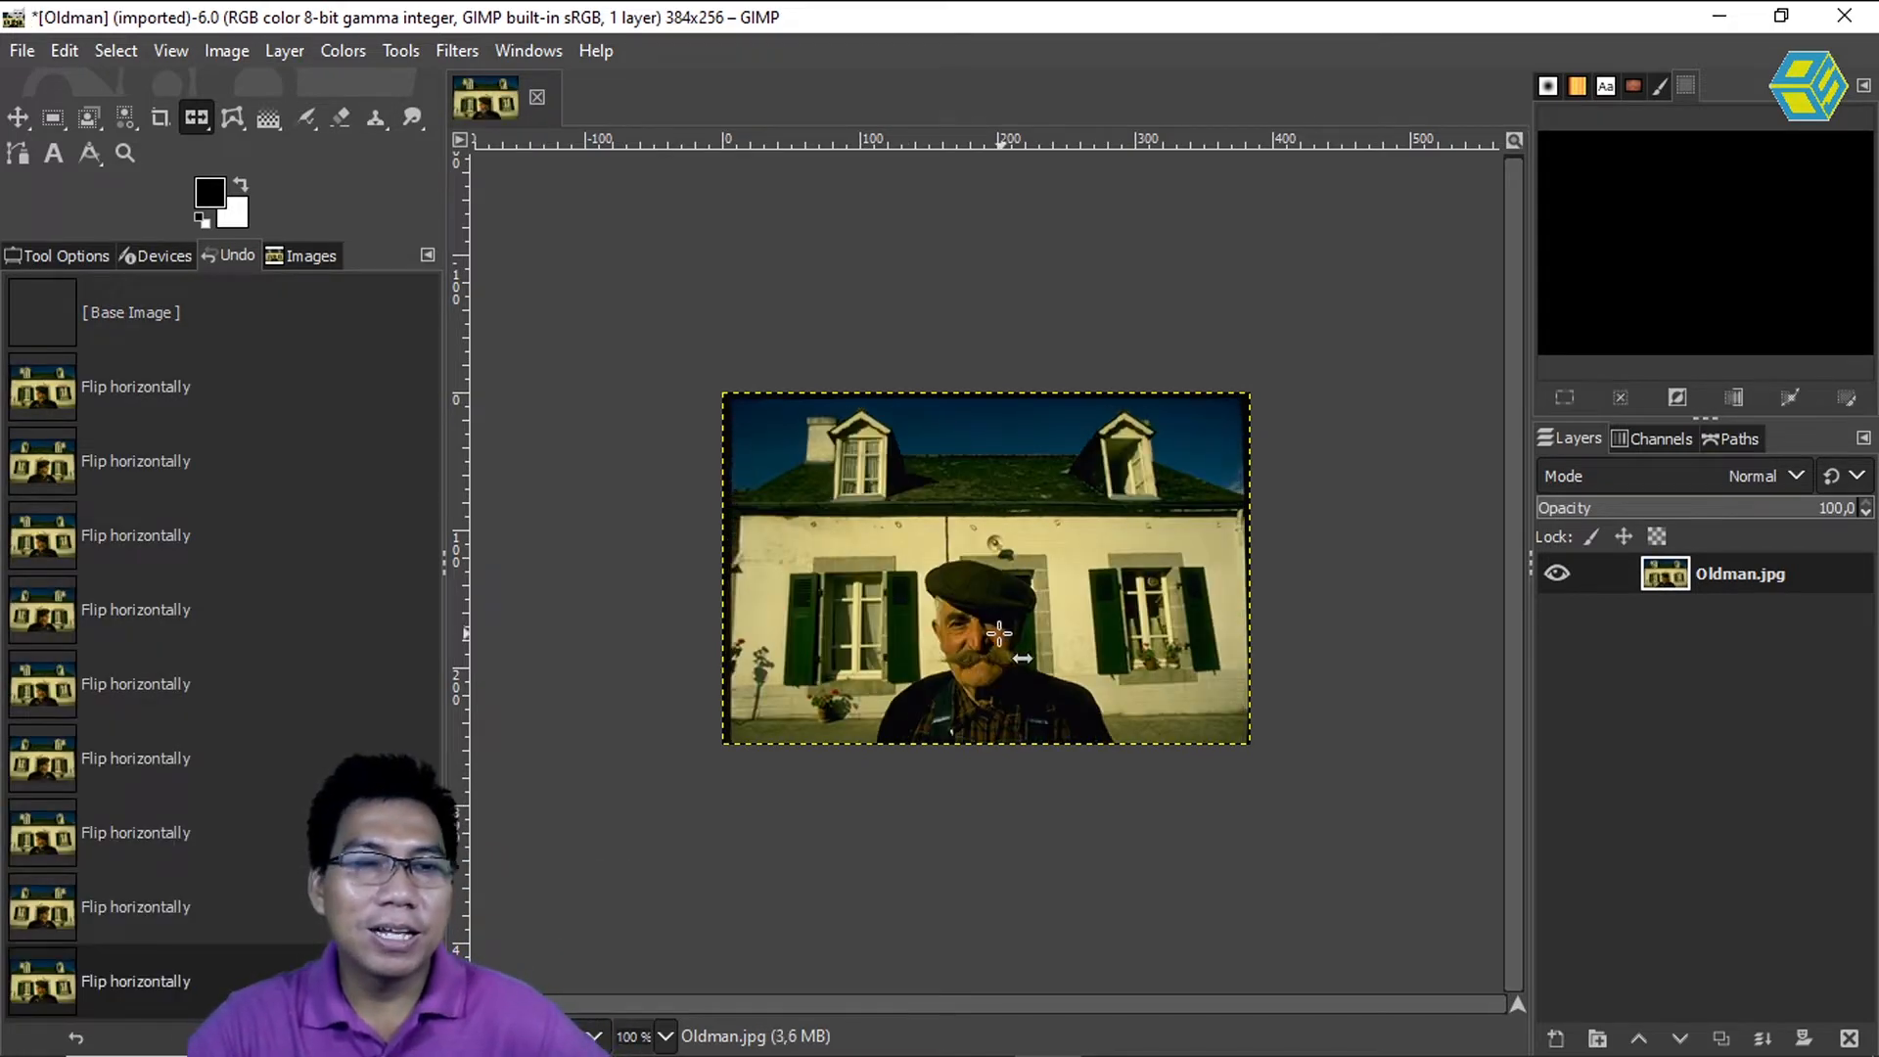
{"action": "left_click", "coordinate": [129, 305]}
- Distort the photo layer with the Perspective tool, pulling its left corners inward and raising its upper-right corner above the canvas
{"action": "right_click", "coordinate": [203, 115]}
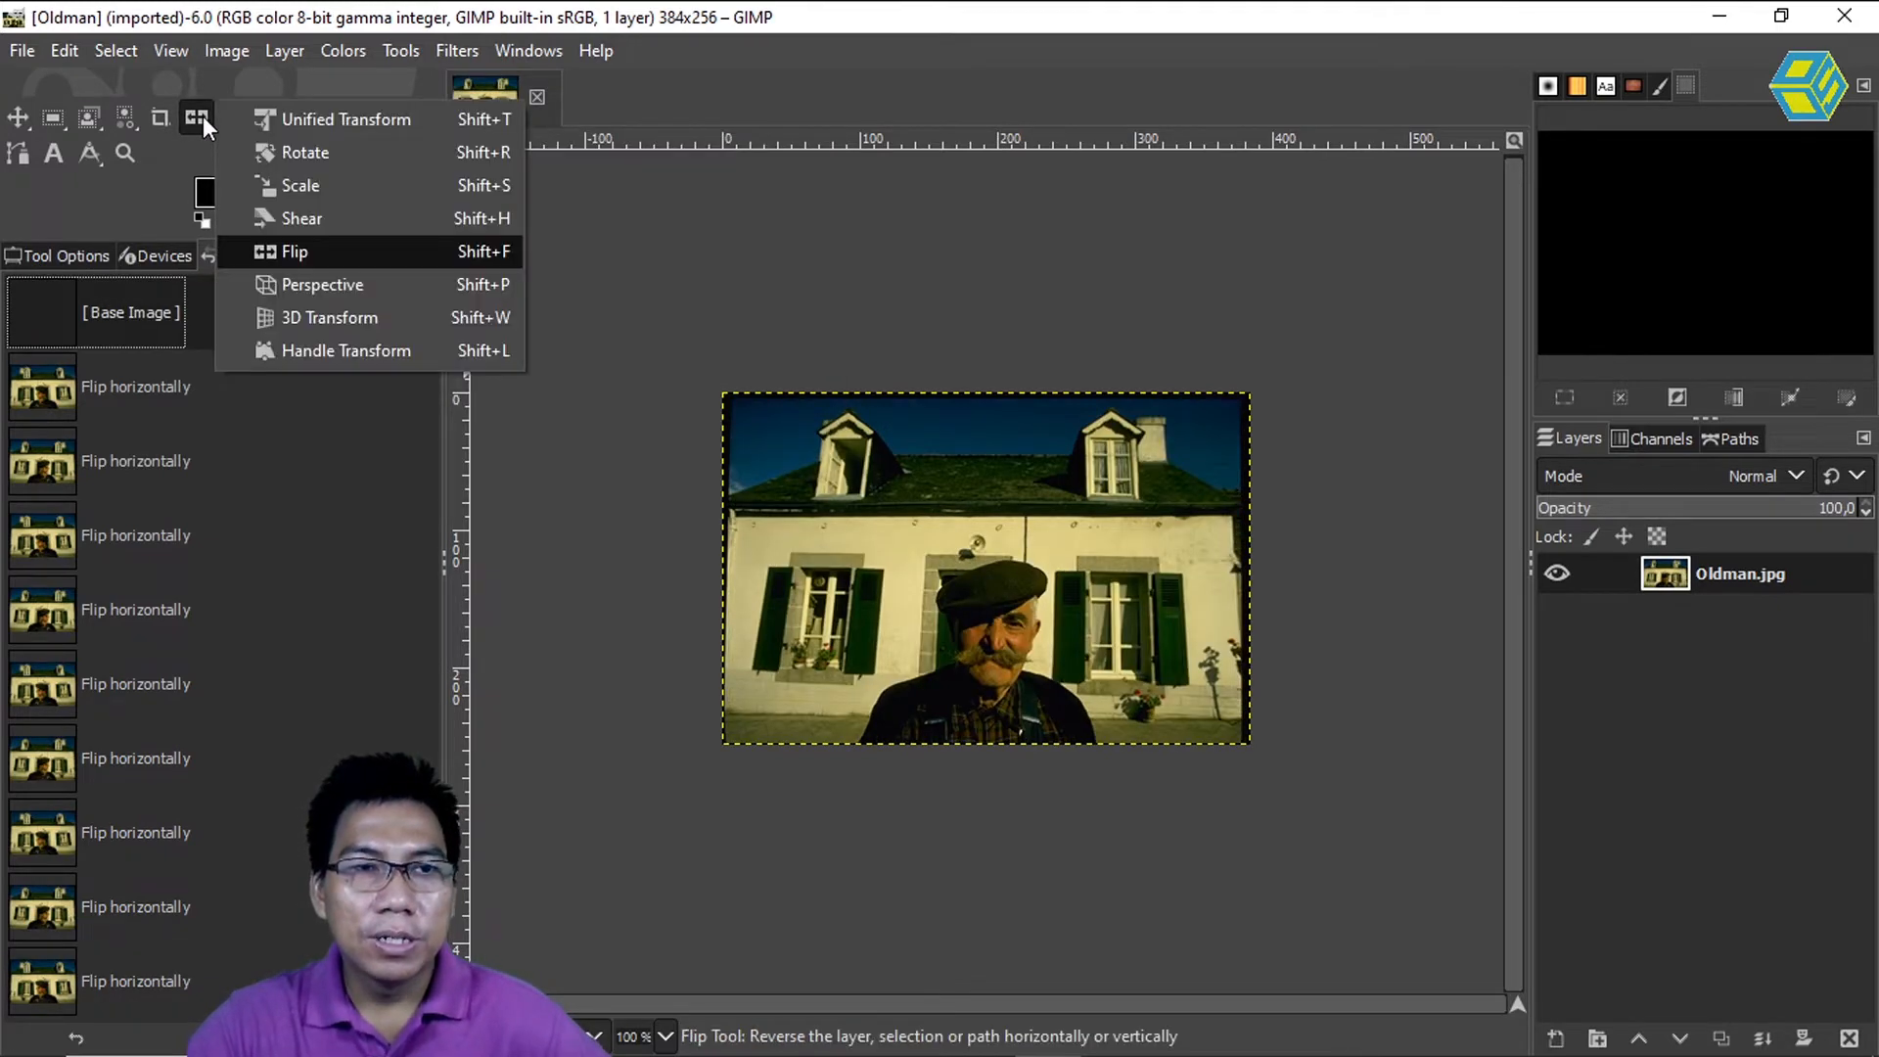
{"action": "left_click", "coordinate": [308, 284]}
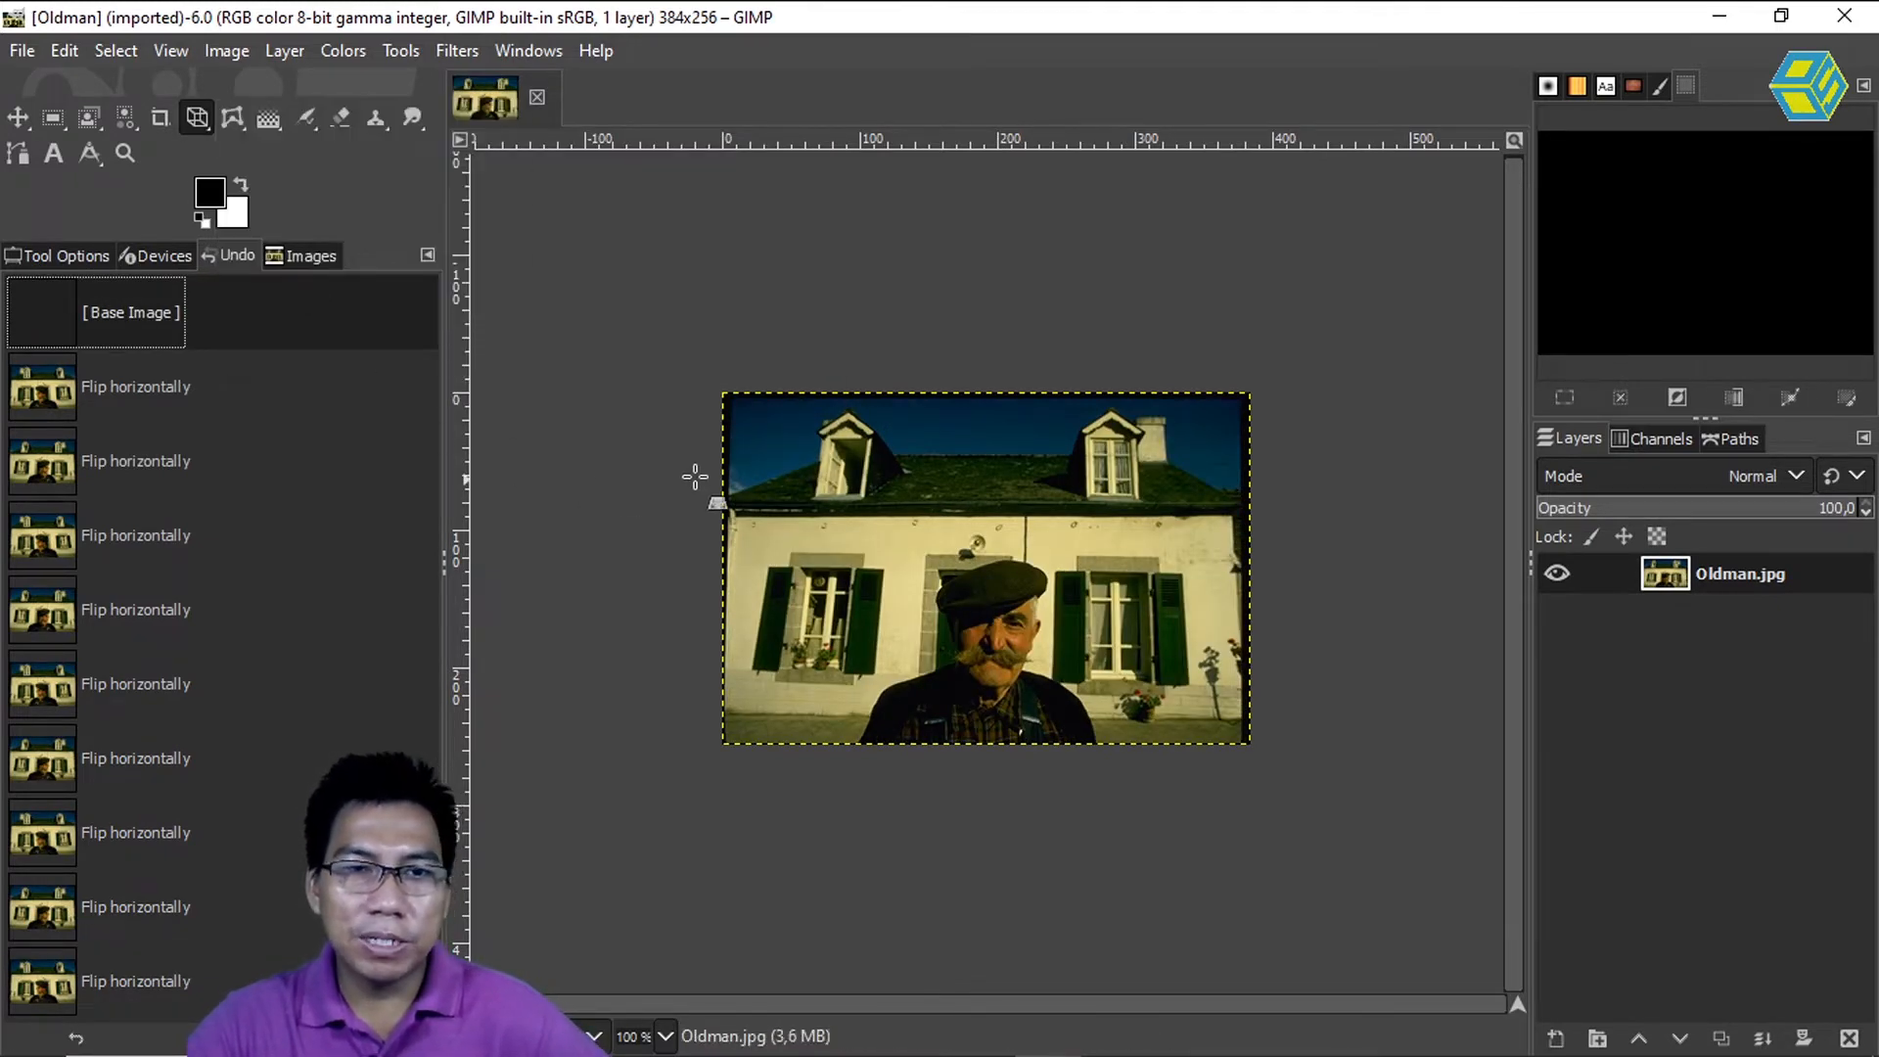
{"action": "left_click_drag", "start_coordinate": [738, 404], "coordinate": [946, 665]}
{"action": "left_click_drag", "start_coordinate": [1277, 769], "coordinate": [1207, 834]}
{"action": "left_click_drag", "start_coordinate": [1244, 443], "coordinate": [1130, 326]}
{"action": "left_click_drag", "start_coordinate": [913, 512], "coordinate": [847, 481]}
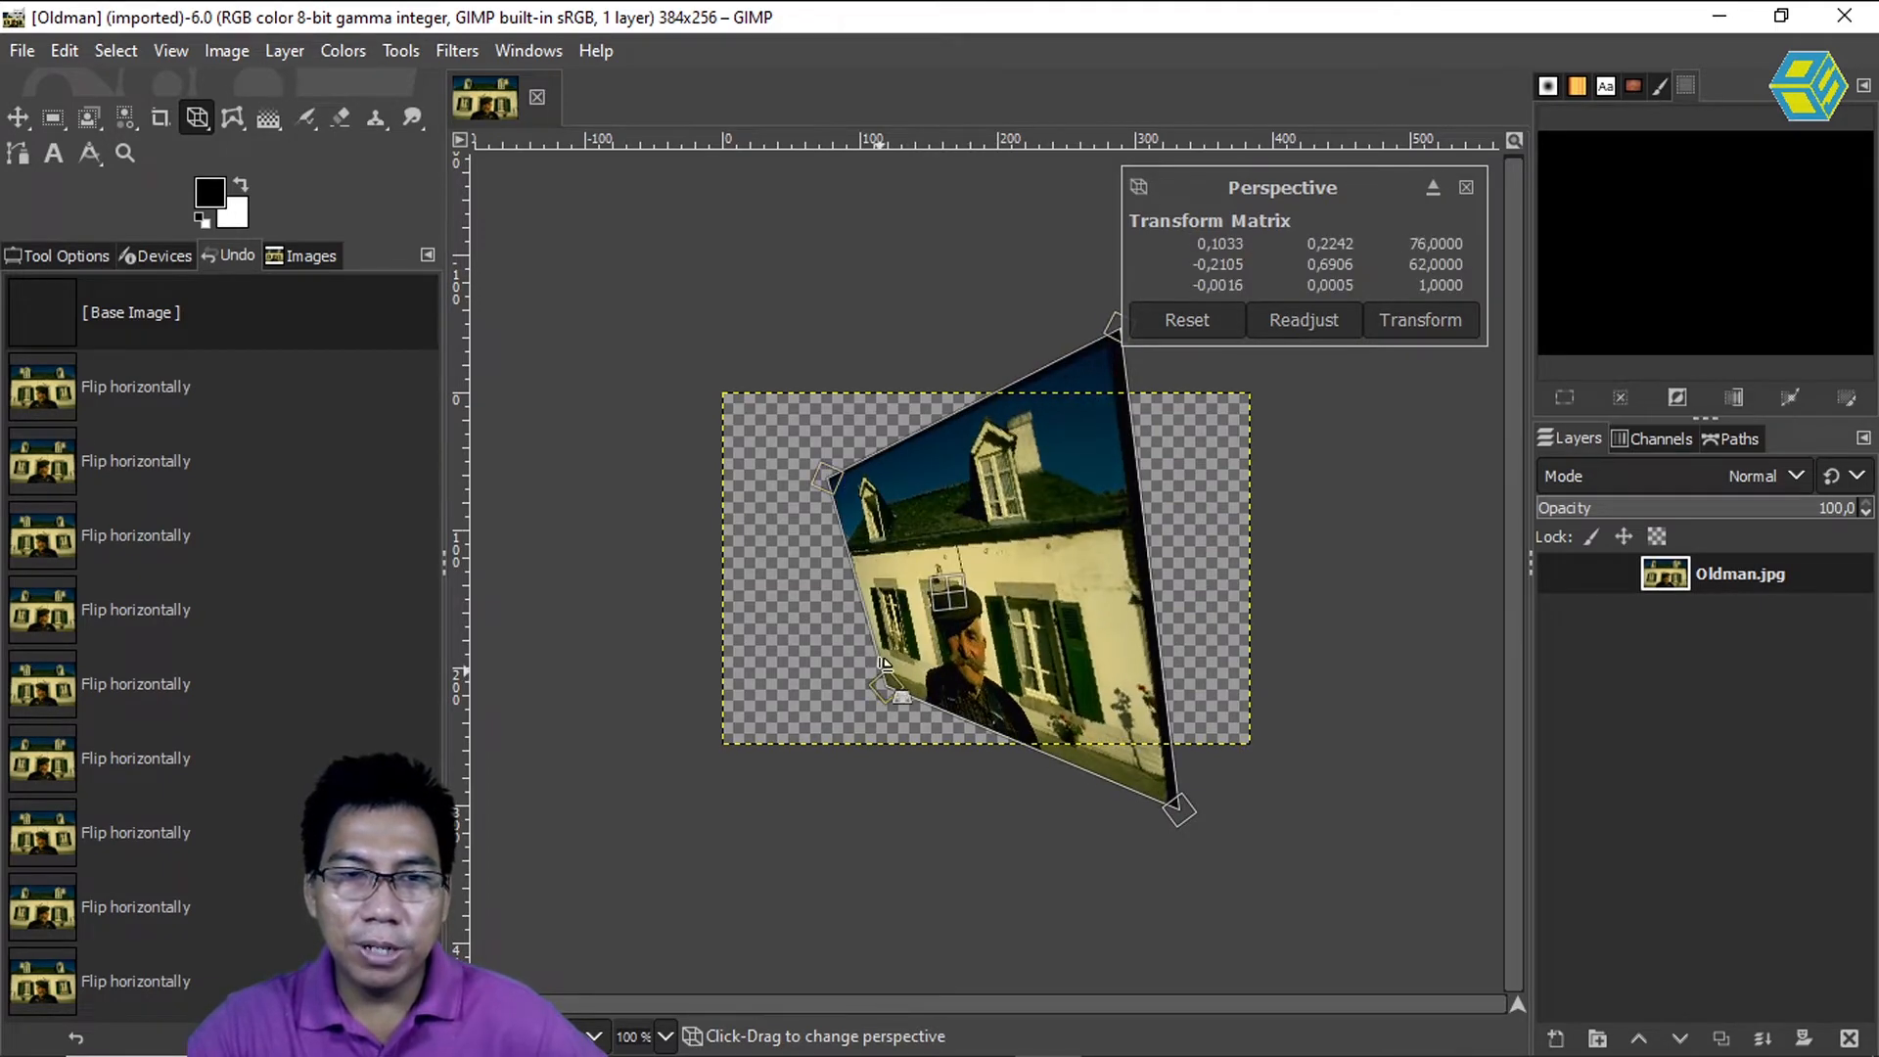
{"action": "left_click_drag", "start_coordinate": [885, 663], "coordinate": [798, 690]}
{"action": "left_click_drag", "start_coordinate": [860, 523], "coordinate": [805, 439]}
{"action": "left_click_drag", "start_coordinate": [790, 685], "coordinate": [736, 707]}
{"action": "left_click_drag", "start_coordinate": [1117, 715], "coordinate": [1110, 707]}
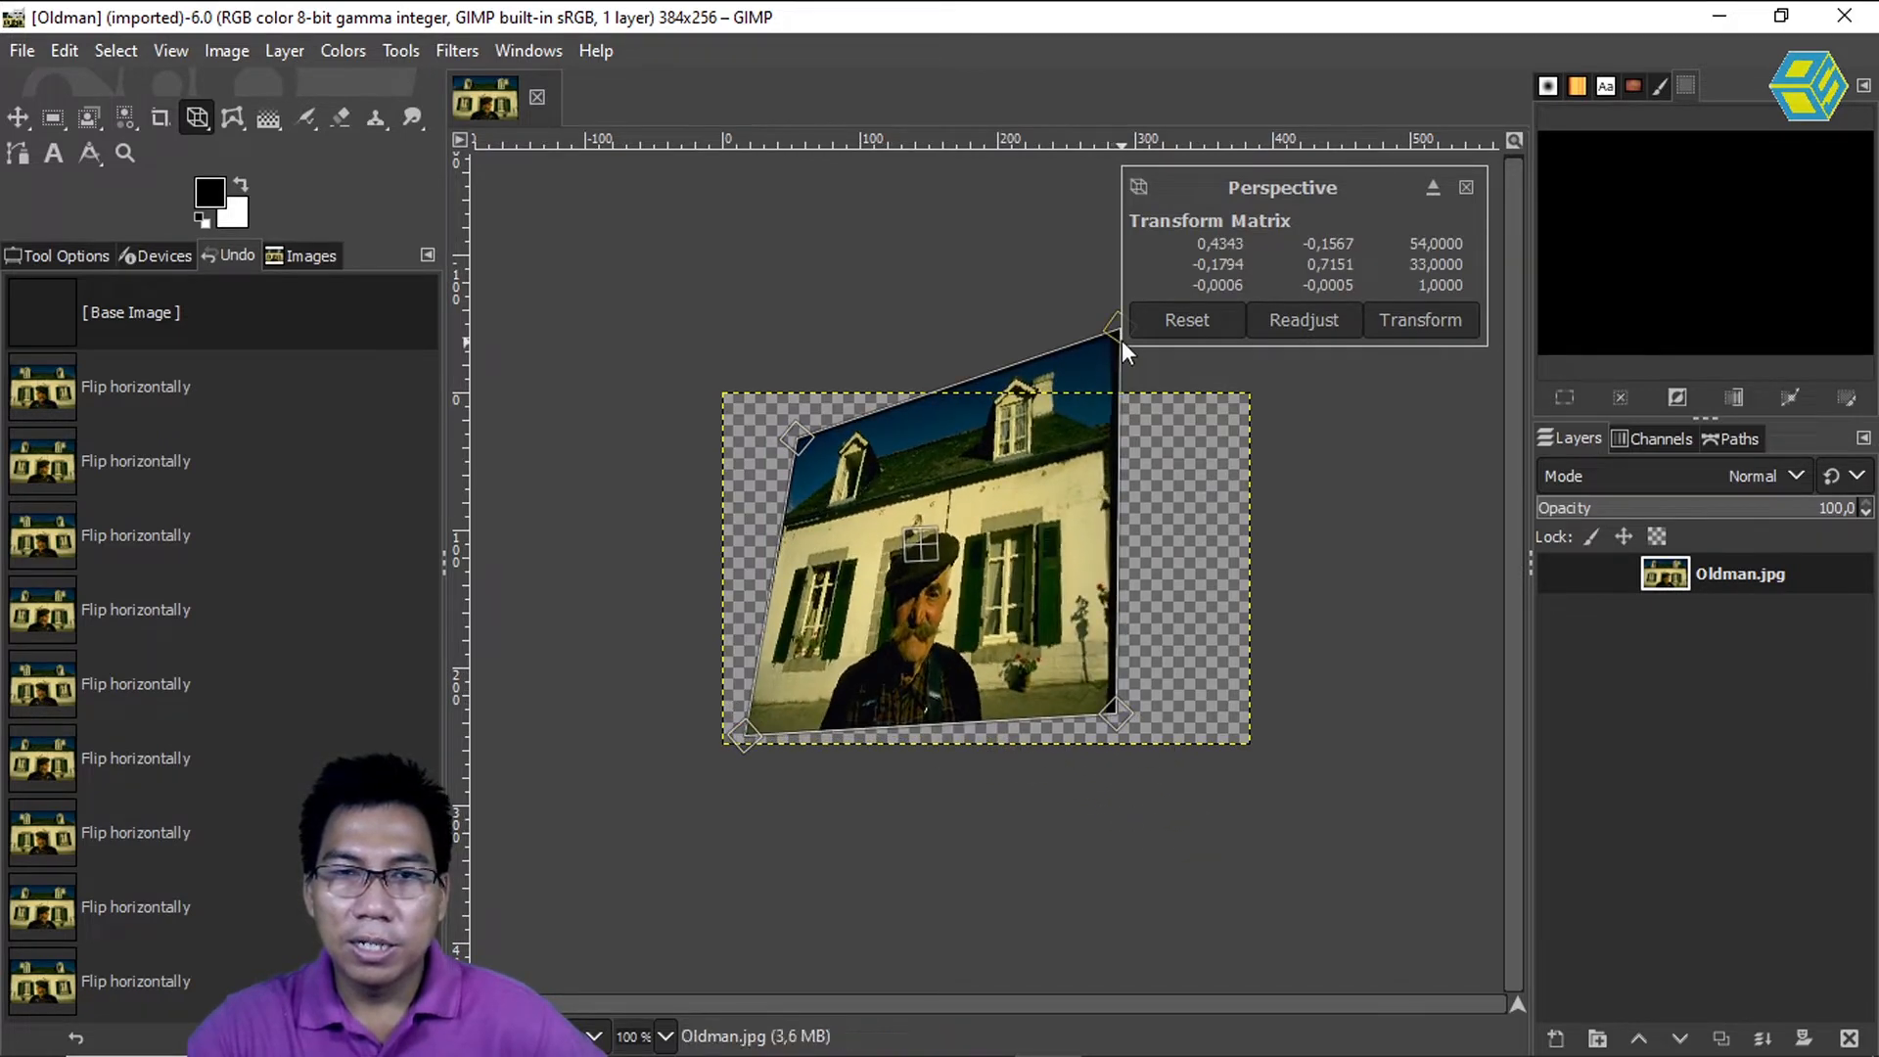
- Reshape the photo's perspective so its tall left side extends beyond the canvas and its right side tapers
{"action": "left_click_drag", "start_coordinate": [1120, 340], "coordinate": [1074, 468]}
{"action": "left_click_drag", "start_coordinate": [1115, 712], "coordinate": [1193, 660]}
{"action": "left_click_drag", "start_coordinate": [1085, 476], "coordinate": [1049, 499]}
{"action": "left_click_drag", "start_coordinate": [806, 450], "coordinate": [732, 409]}
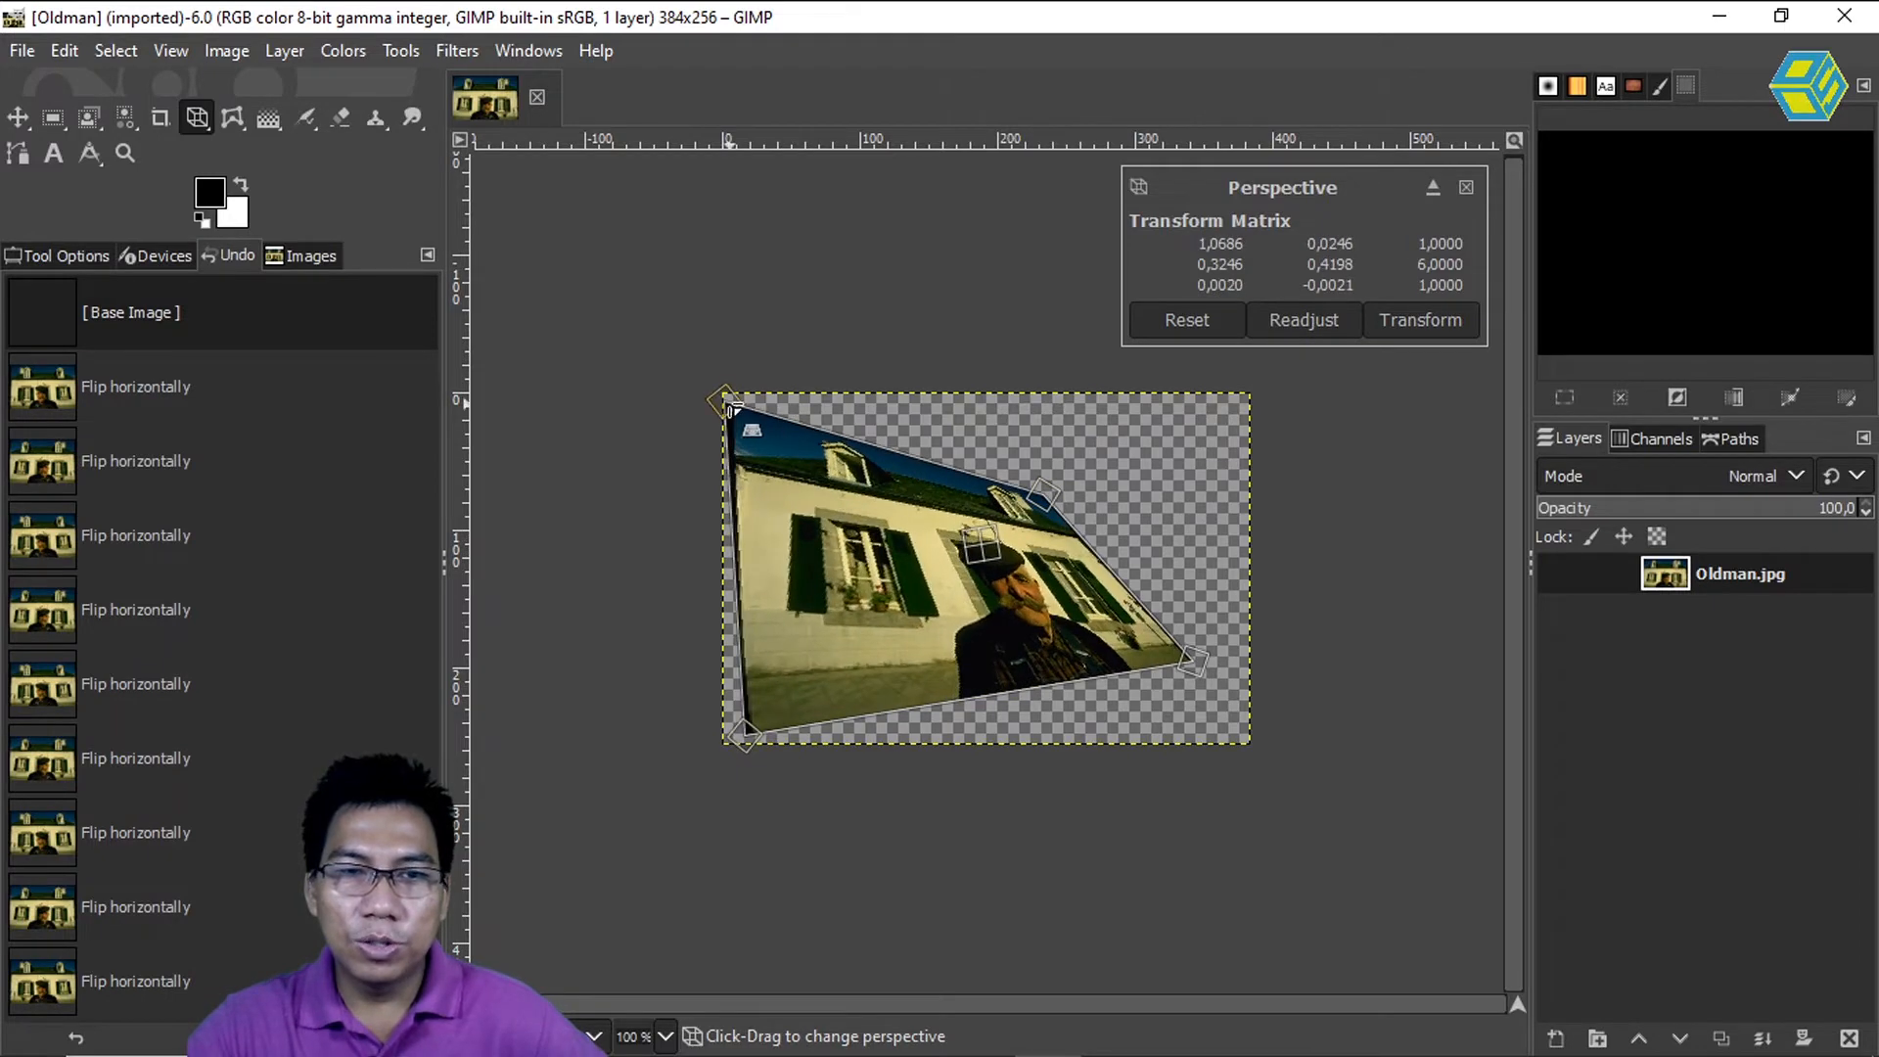
{"action": "left_click_drag", "start_coordinate": [771, 723], "coordinate": [716, 768]}
{"action": "left_click_drag", "start_coordinate": [732, 403], "coordinate": [591, 347]}
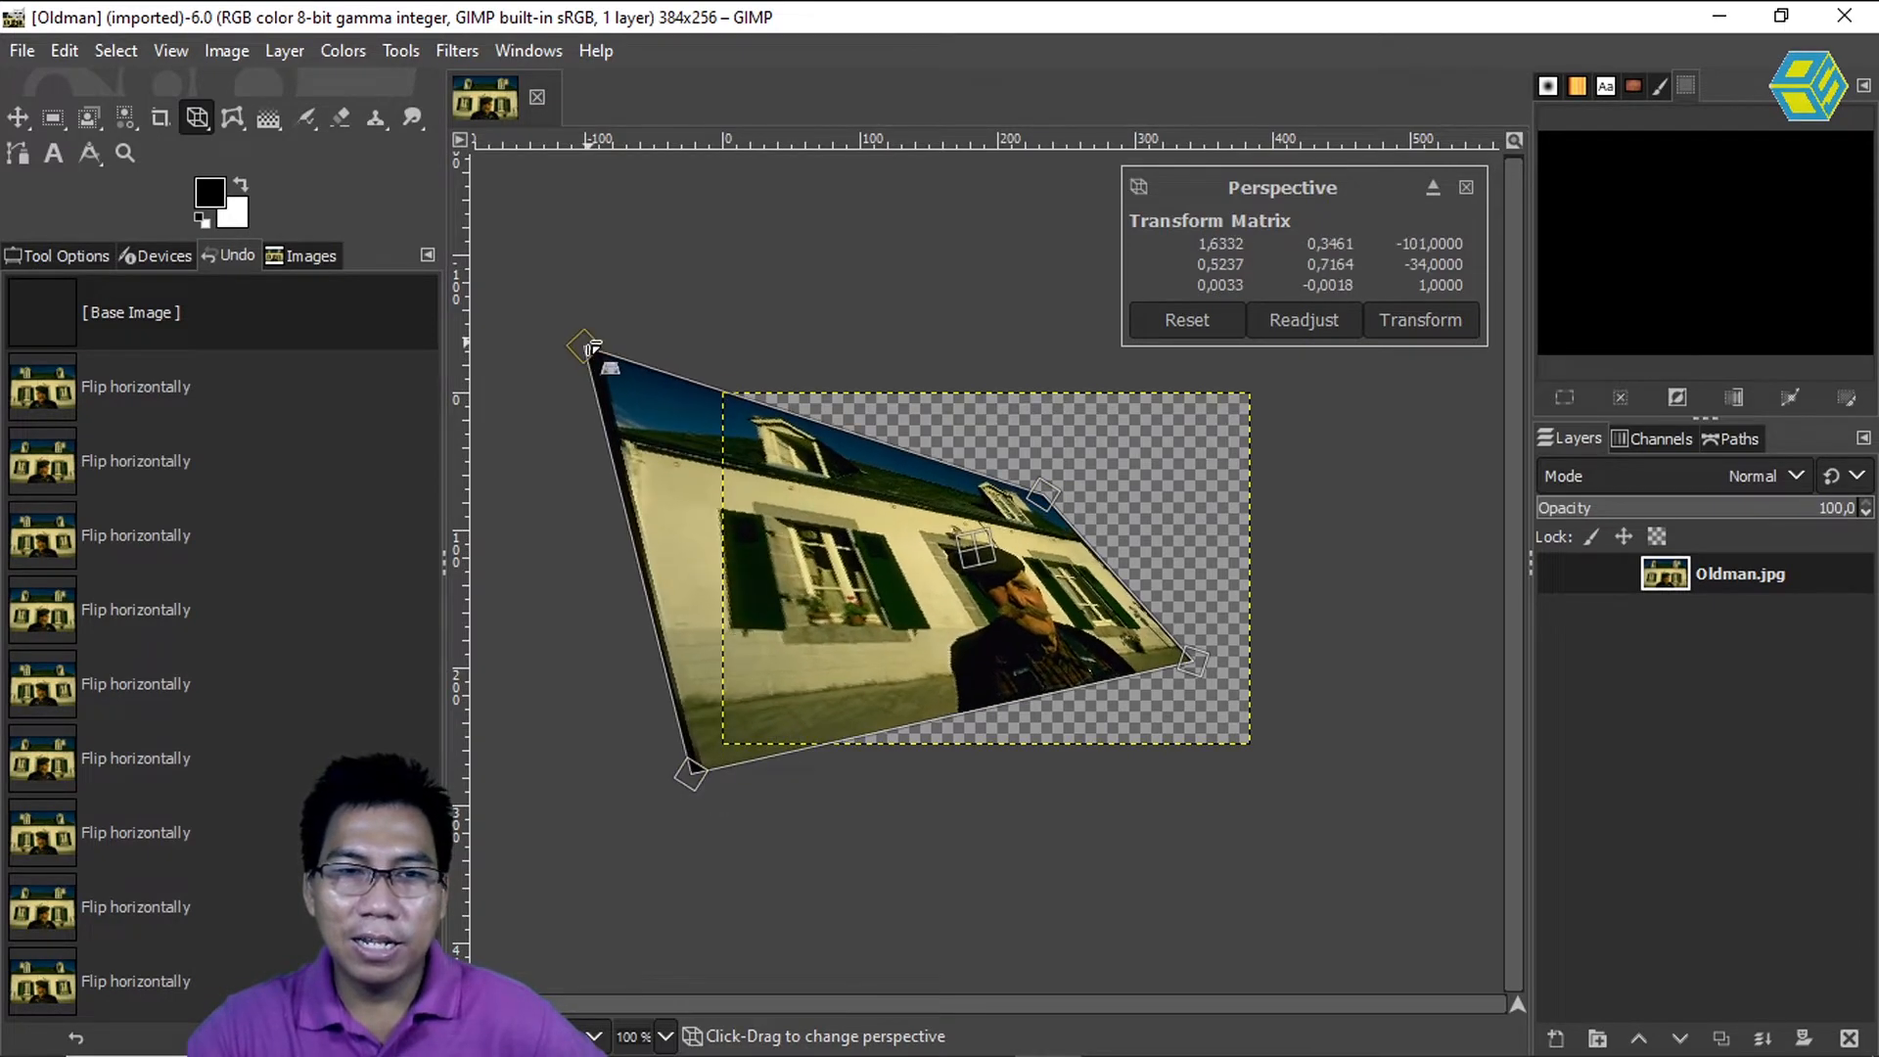
{"action": "left_click_drag", "start_coordinate": [1046, 509], "coordinate": [991, 468]}
{"action": "left_click_drag", "start_coordinate": [1161, 653], "coordinate": [1000, 585]}
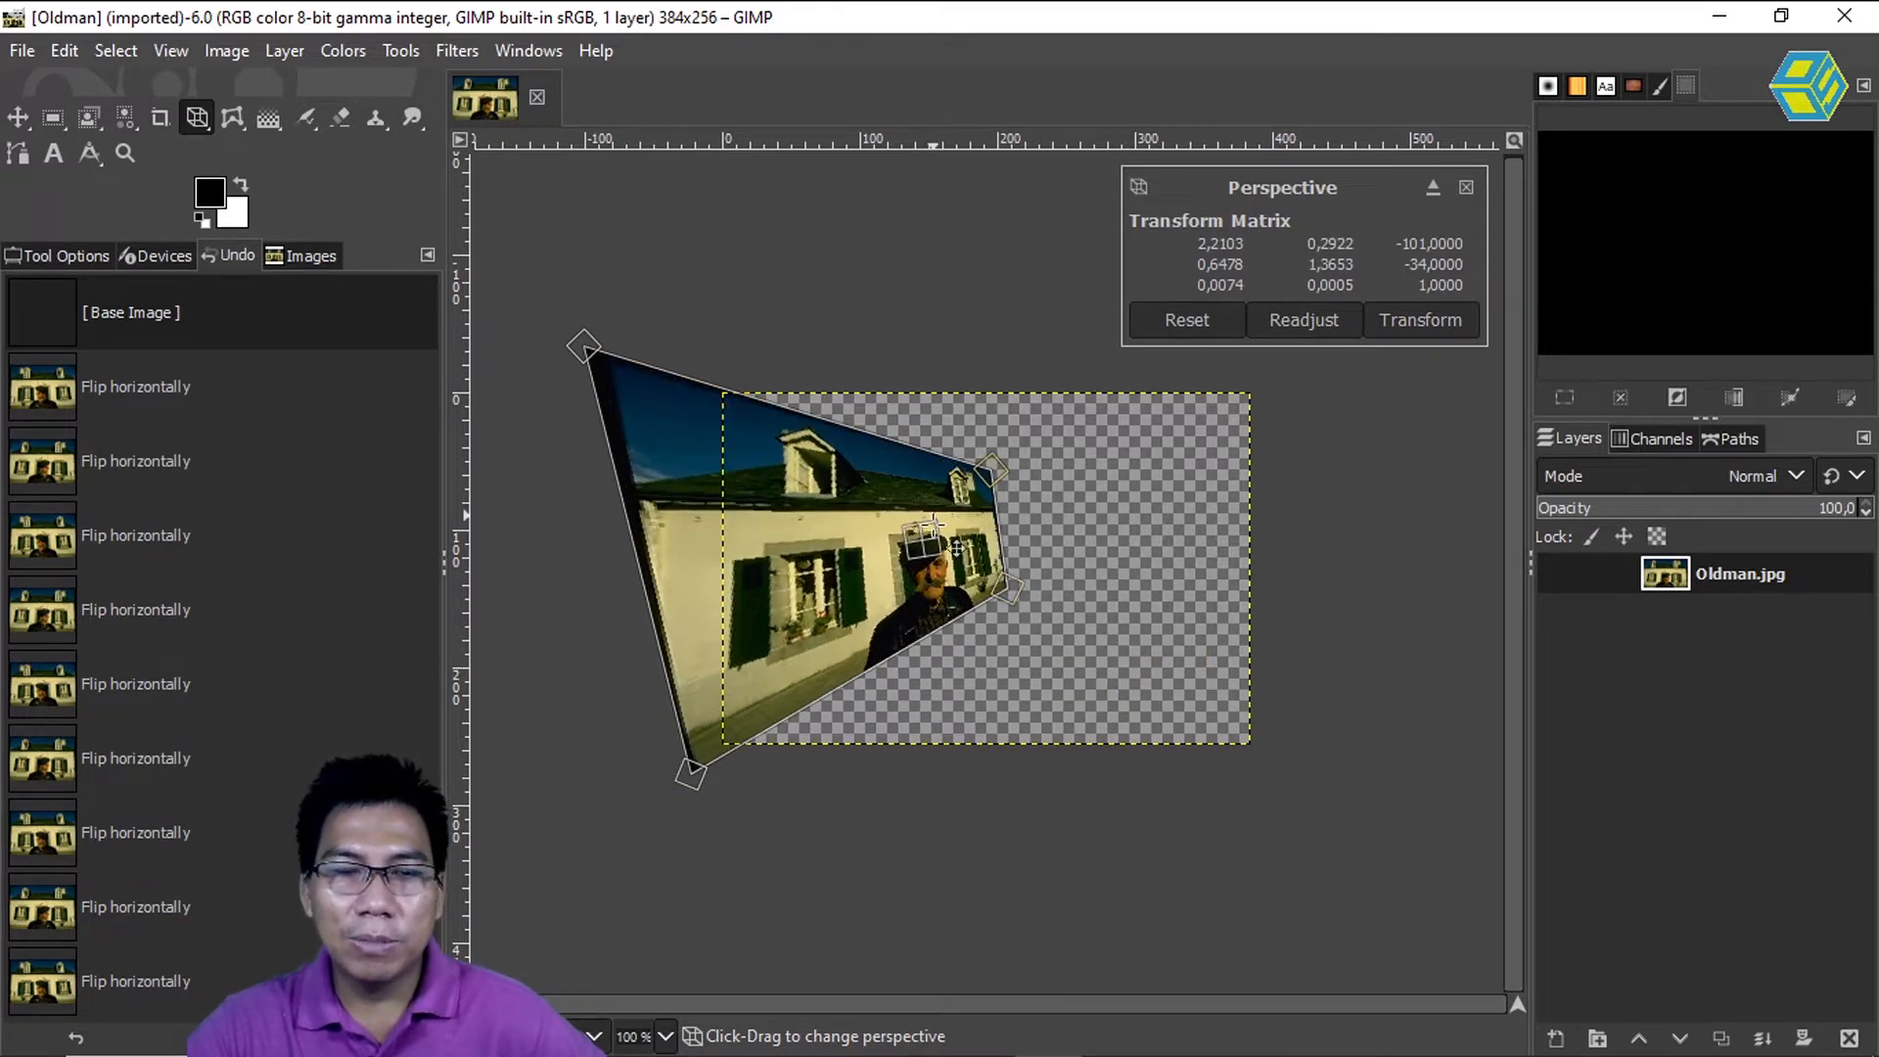
- Reshape the photo's perspective into a quadrilateral in the canvas's upper-right area, apply it, and revert to the base image
{"action": "left_click_drag", "start_coordinate": [987, 489], "coordinate": [1192, 395]}
{"action": "left_click_drag", "start_coordinate": [1004, 587], "coordinate": [1257, 651]}
{"action": "left_click_drag", "start_coordinate": [658, 428], "coordinate": [945, 503]}
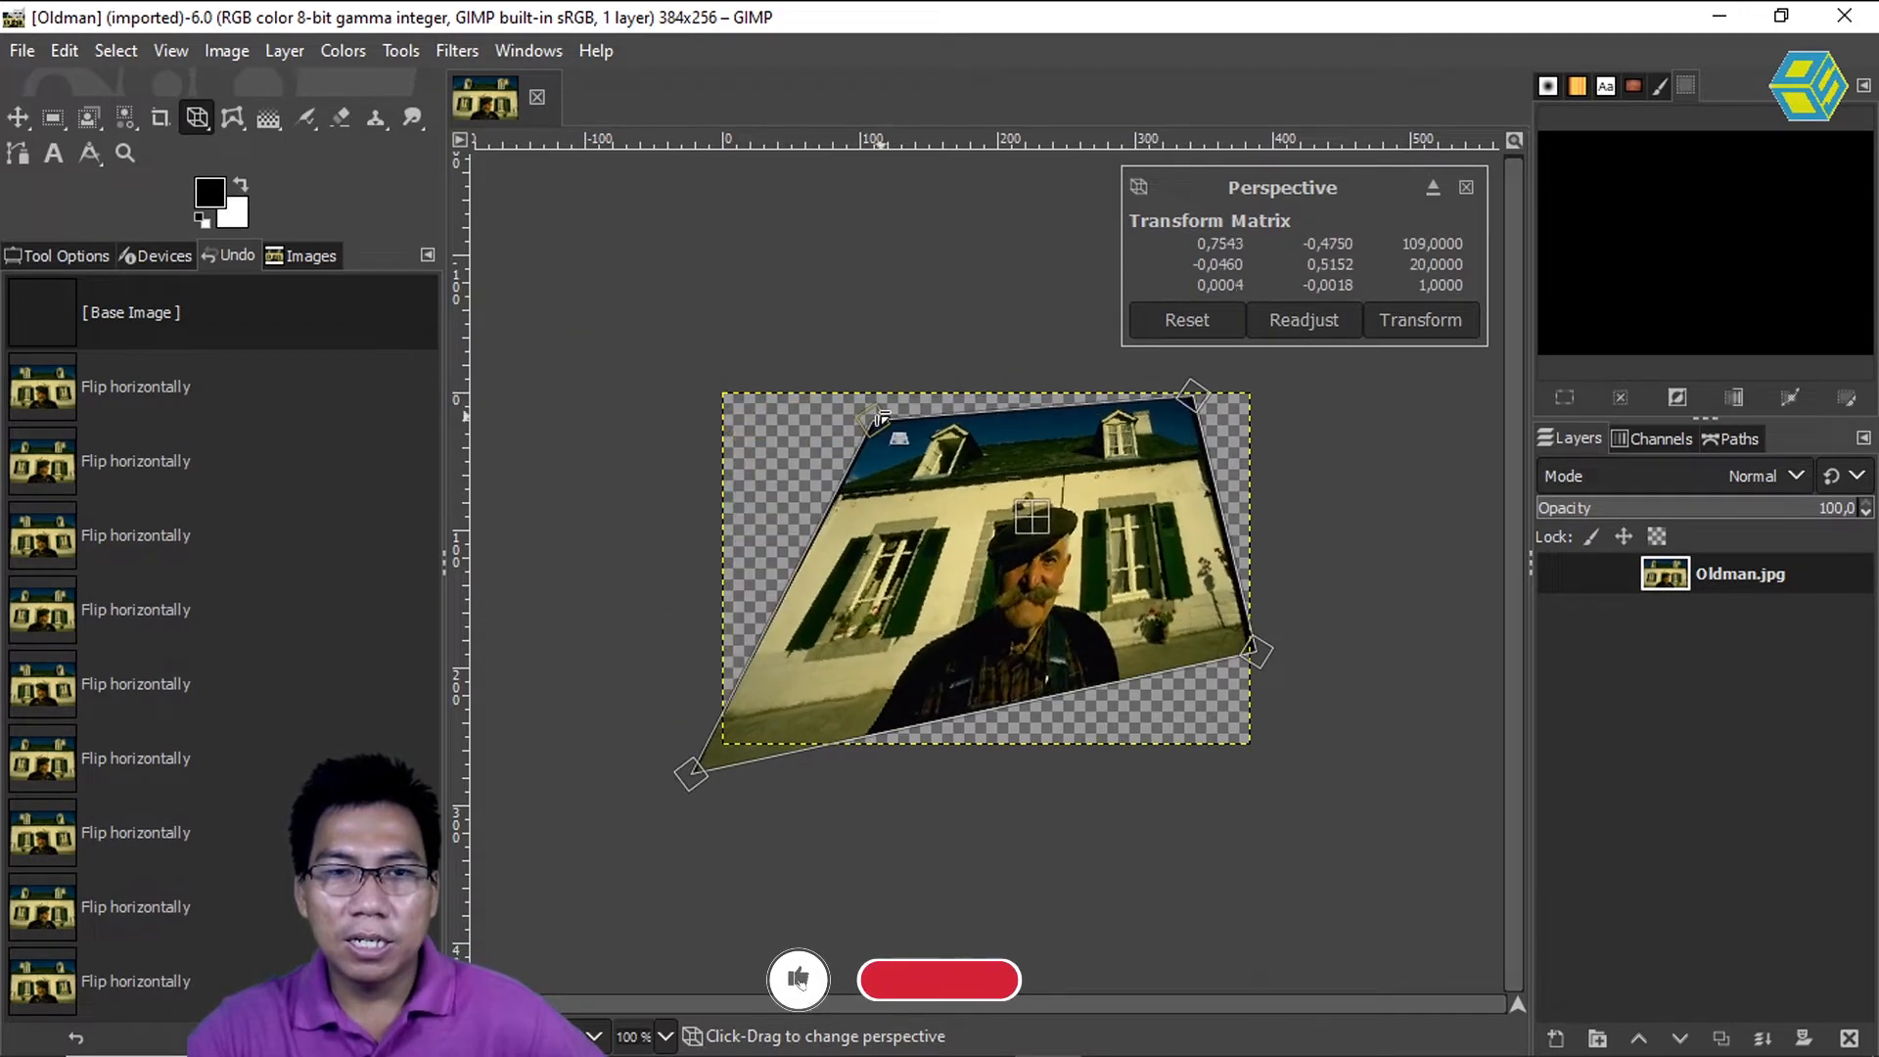
{"action": "left_click_drag", "start_coordinate": [705, 776], "coordinate": [841, 651]}
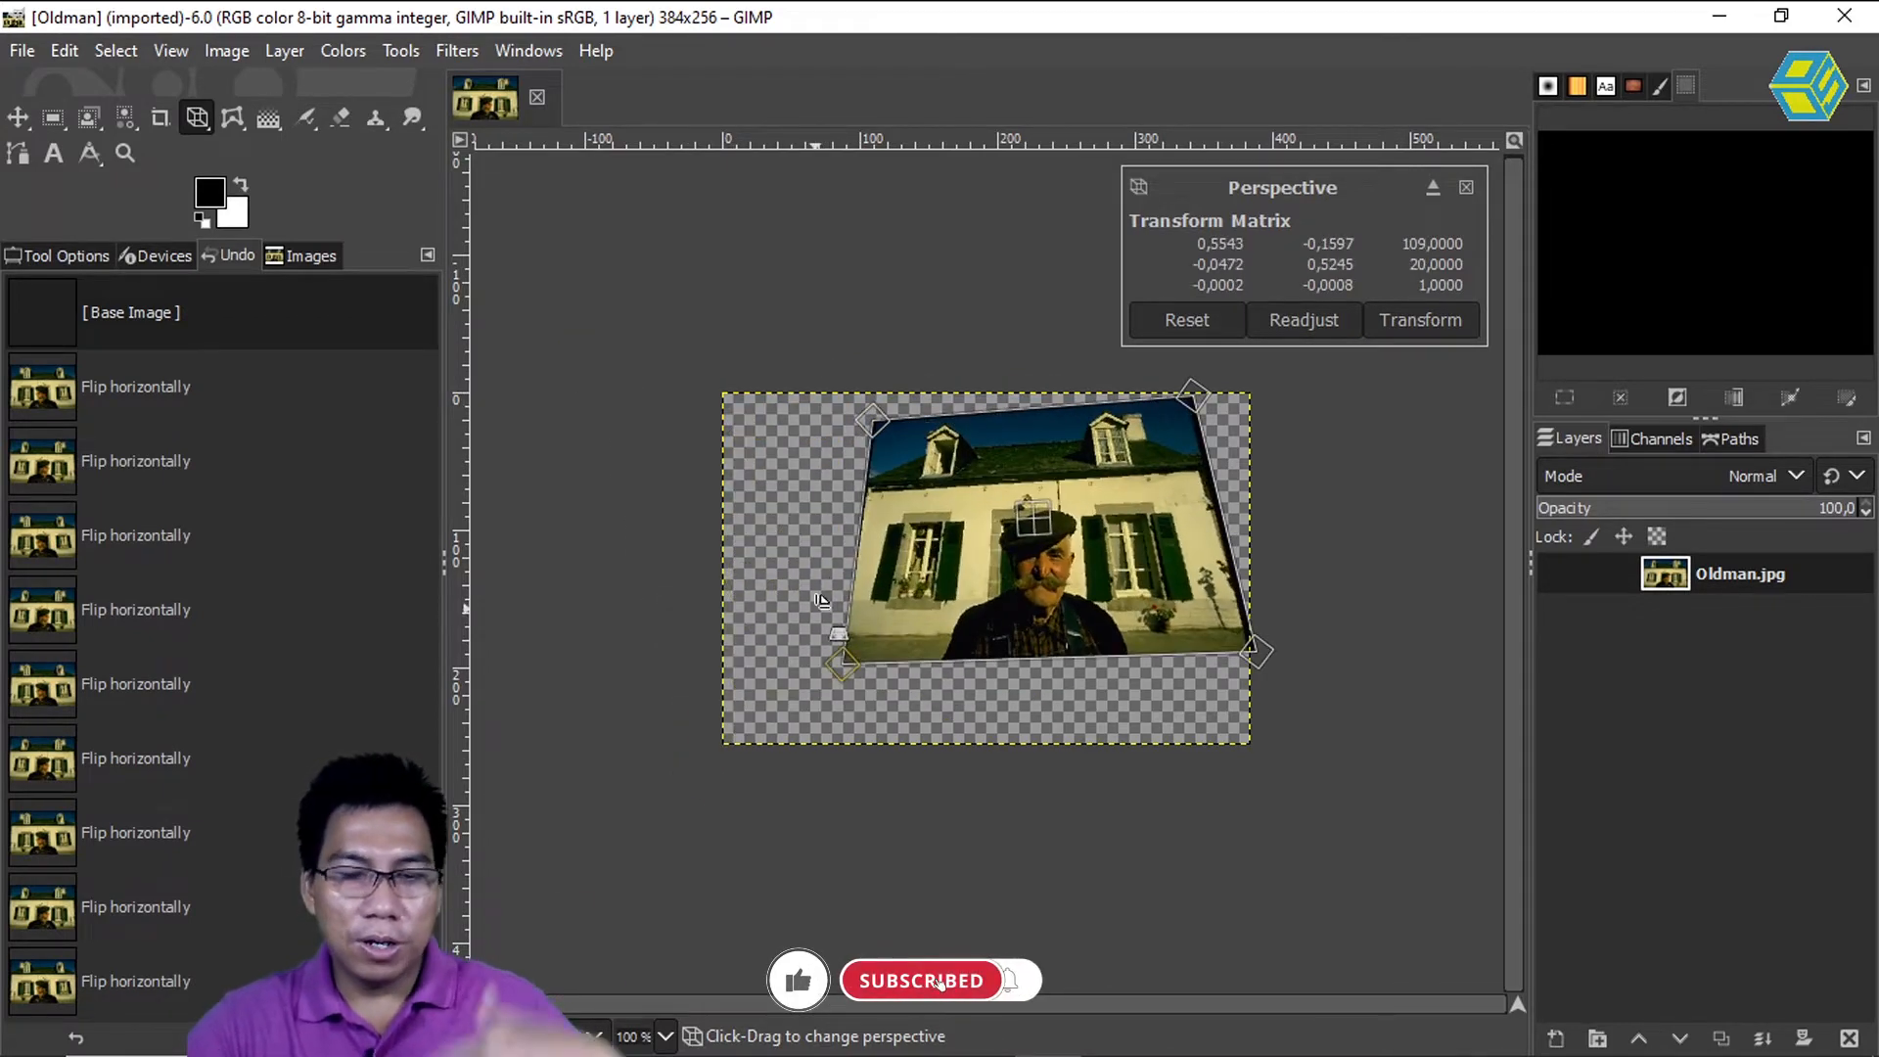
{"action": "key", "text": "Return"}
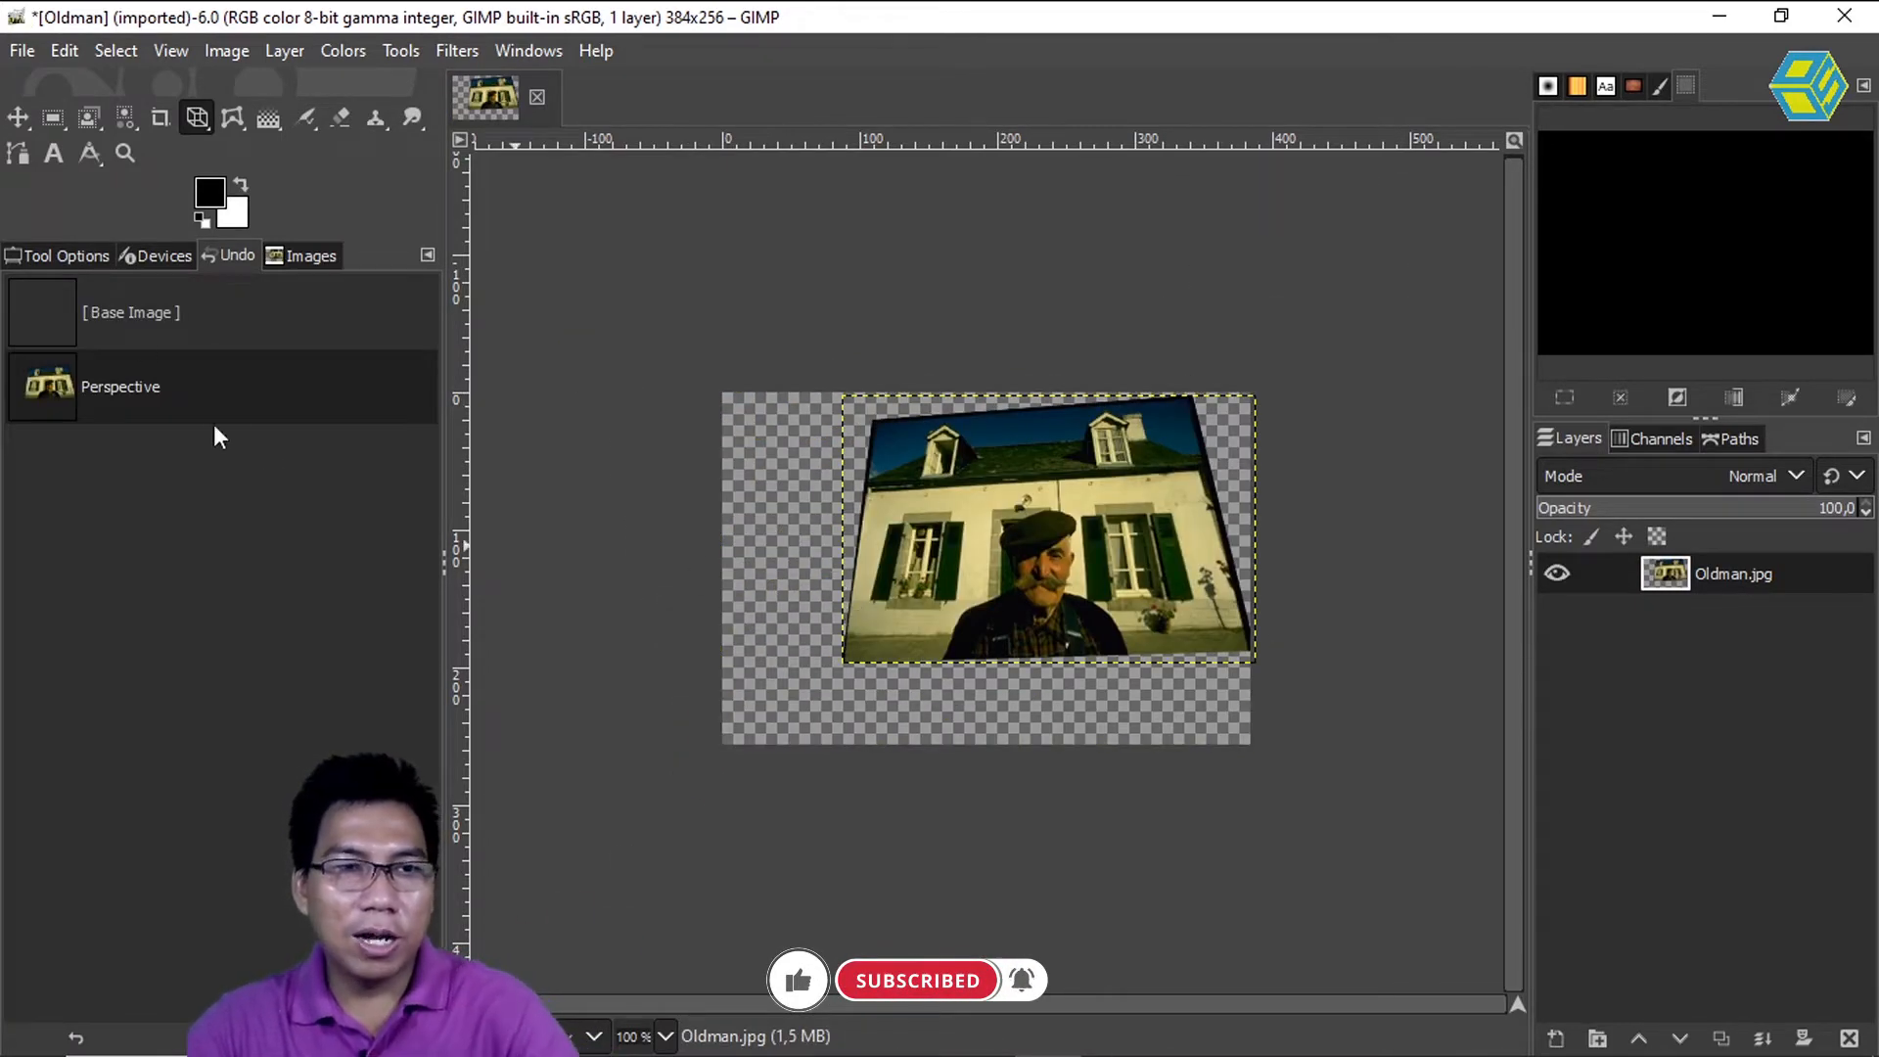
{"action": "left_click", "coordinate": [137, 313]}
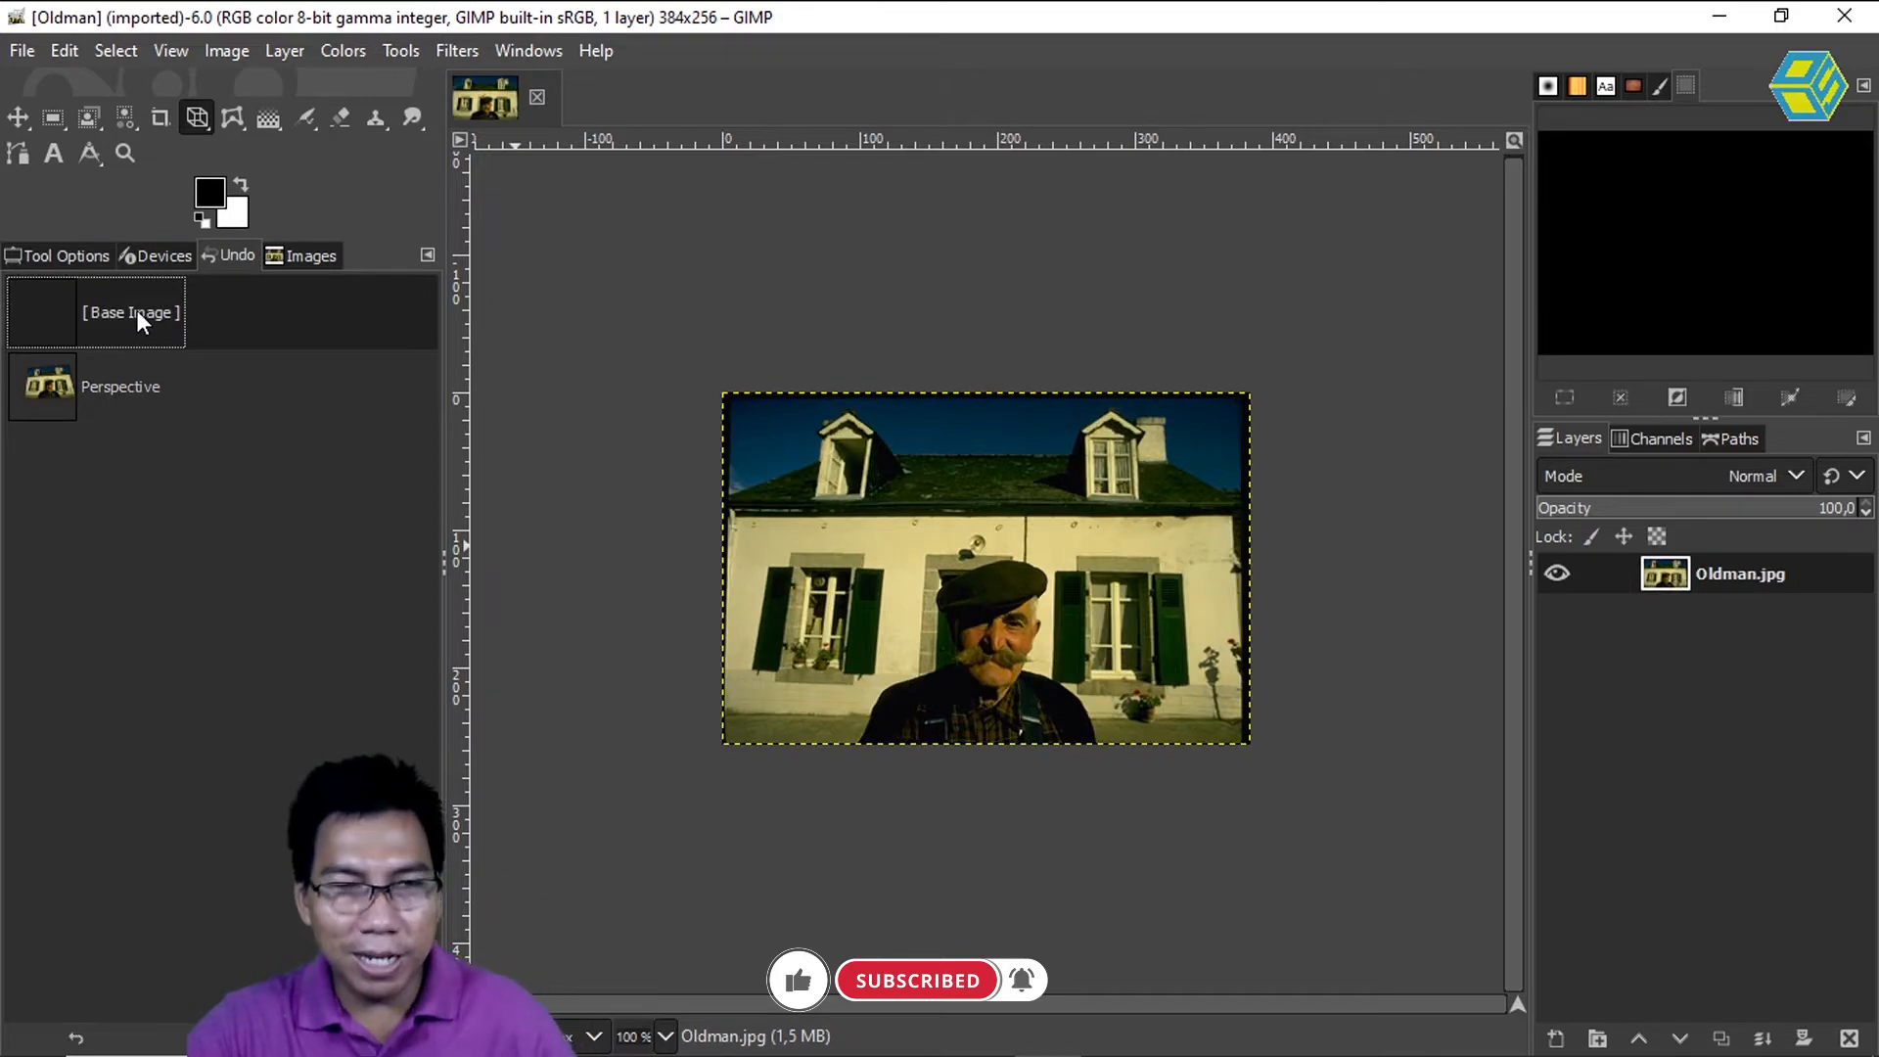
- Rotate the photo layer with 3D Transform to about X 2.26, Y -51.45, Z 23.41, apply it, and revert to the base image
{"action": "left_click", "coordinate": [200, 117]}
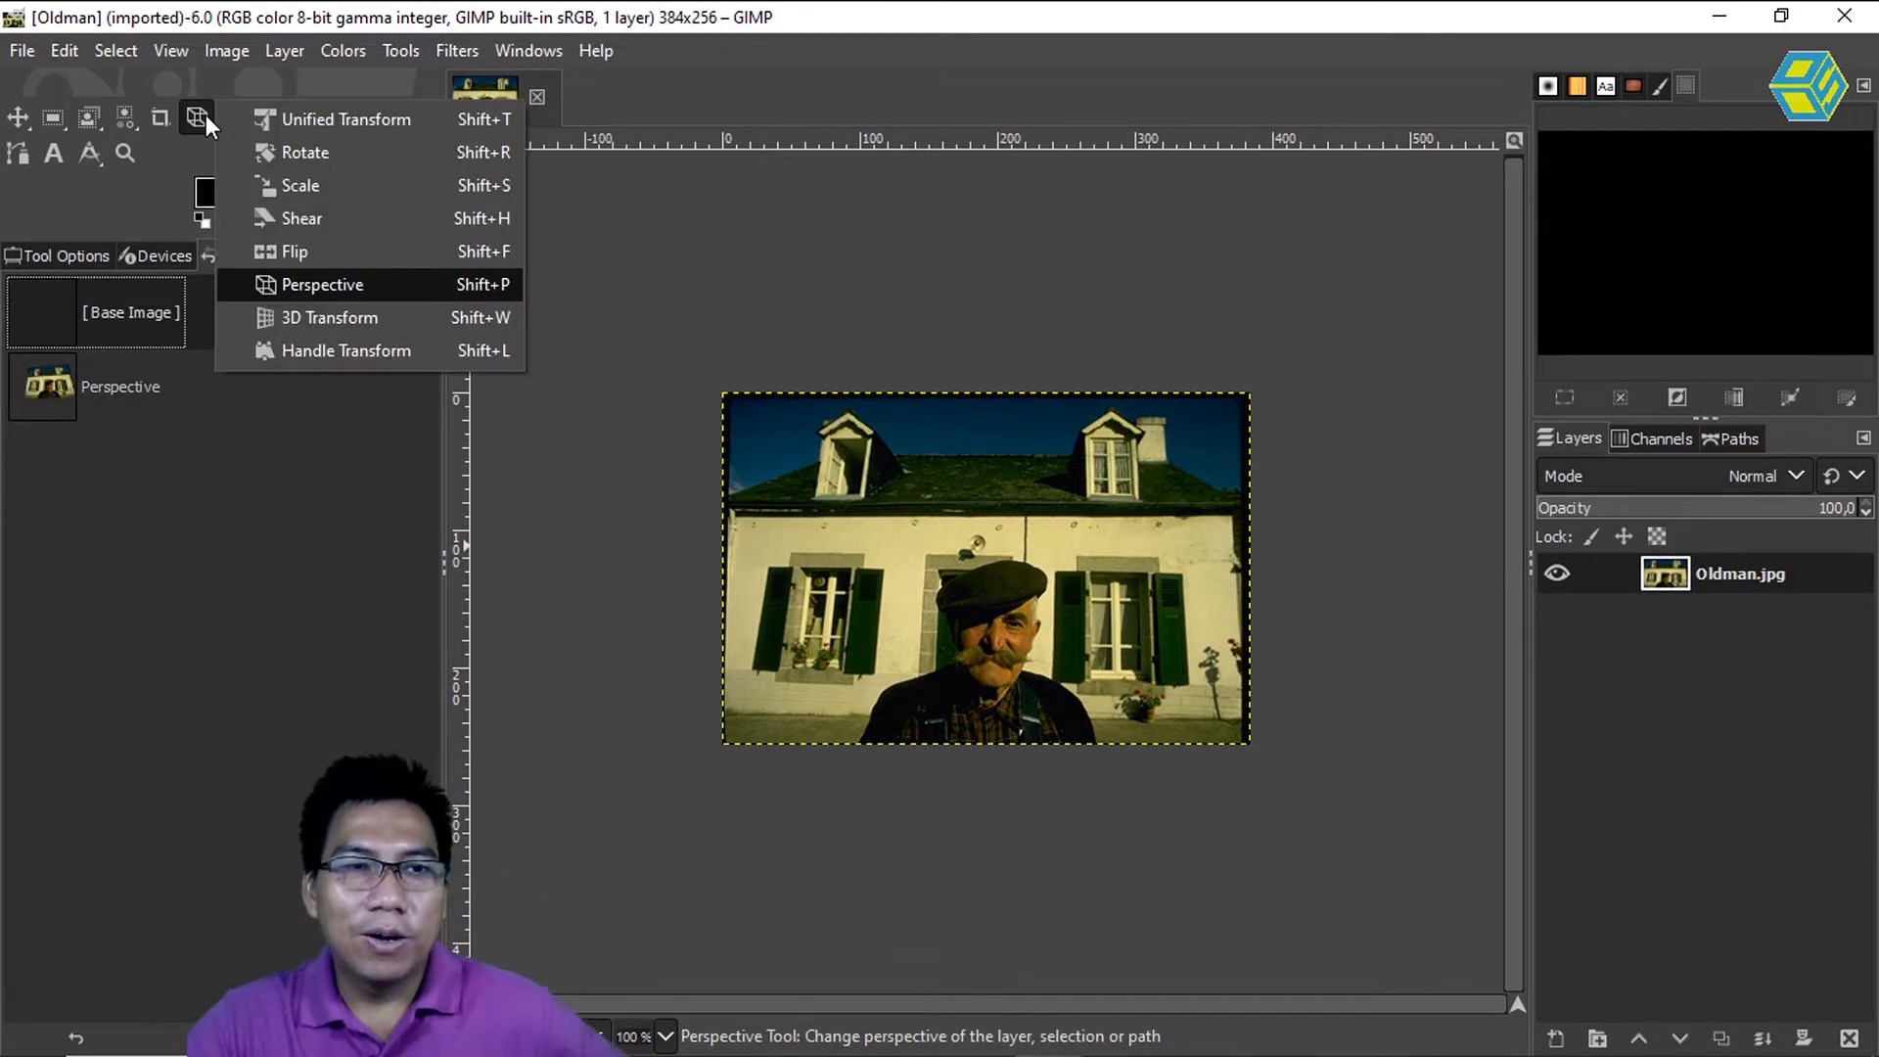
{"action": "left_click", "coordinate": [345, 319]}
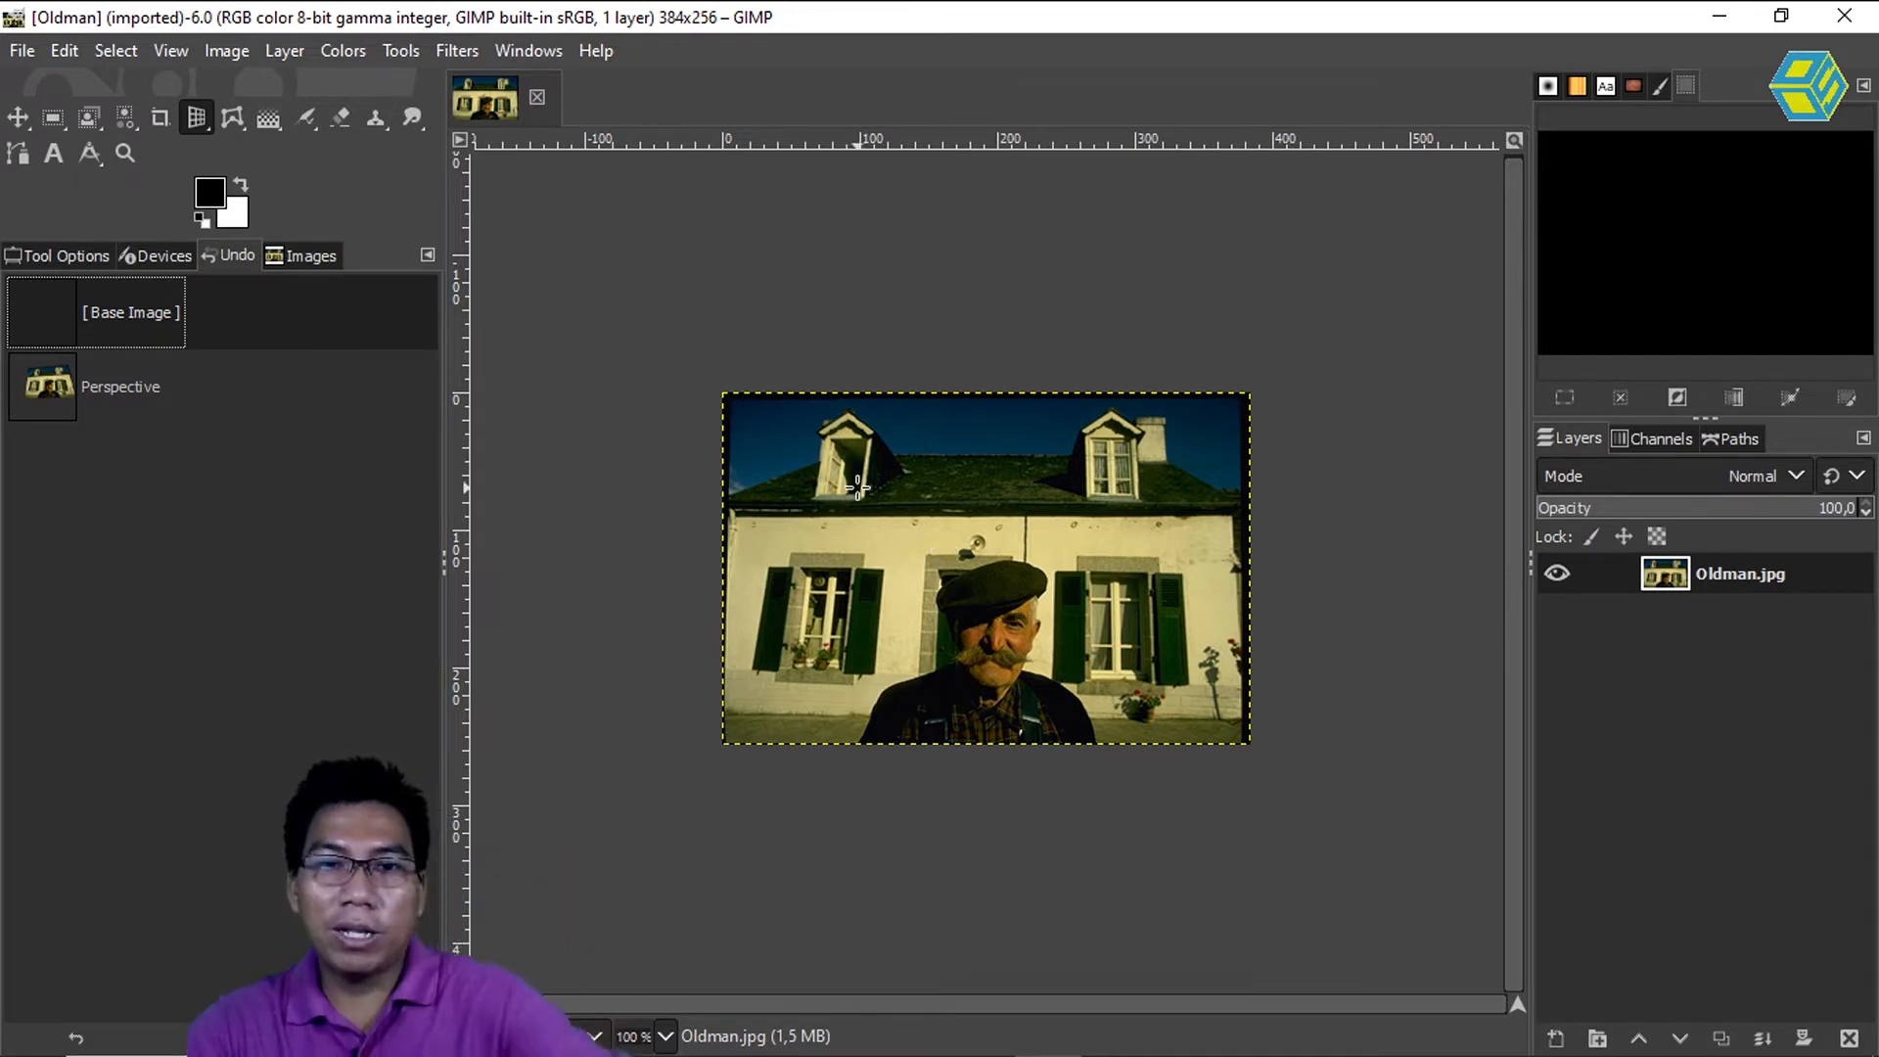
{"action": "left_click_drag", "start_coordinate": [195, 125], "coordinate": [343, 321]}
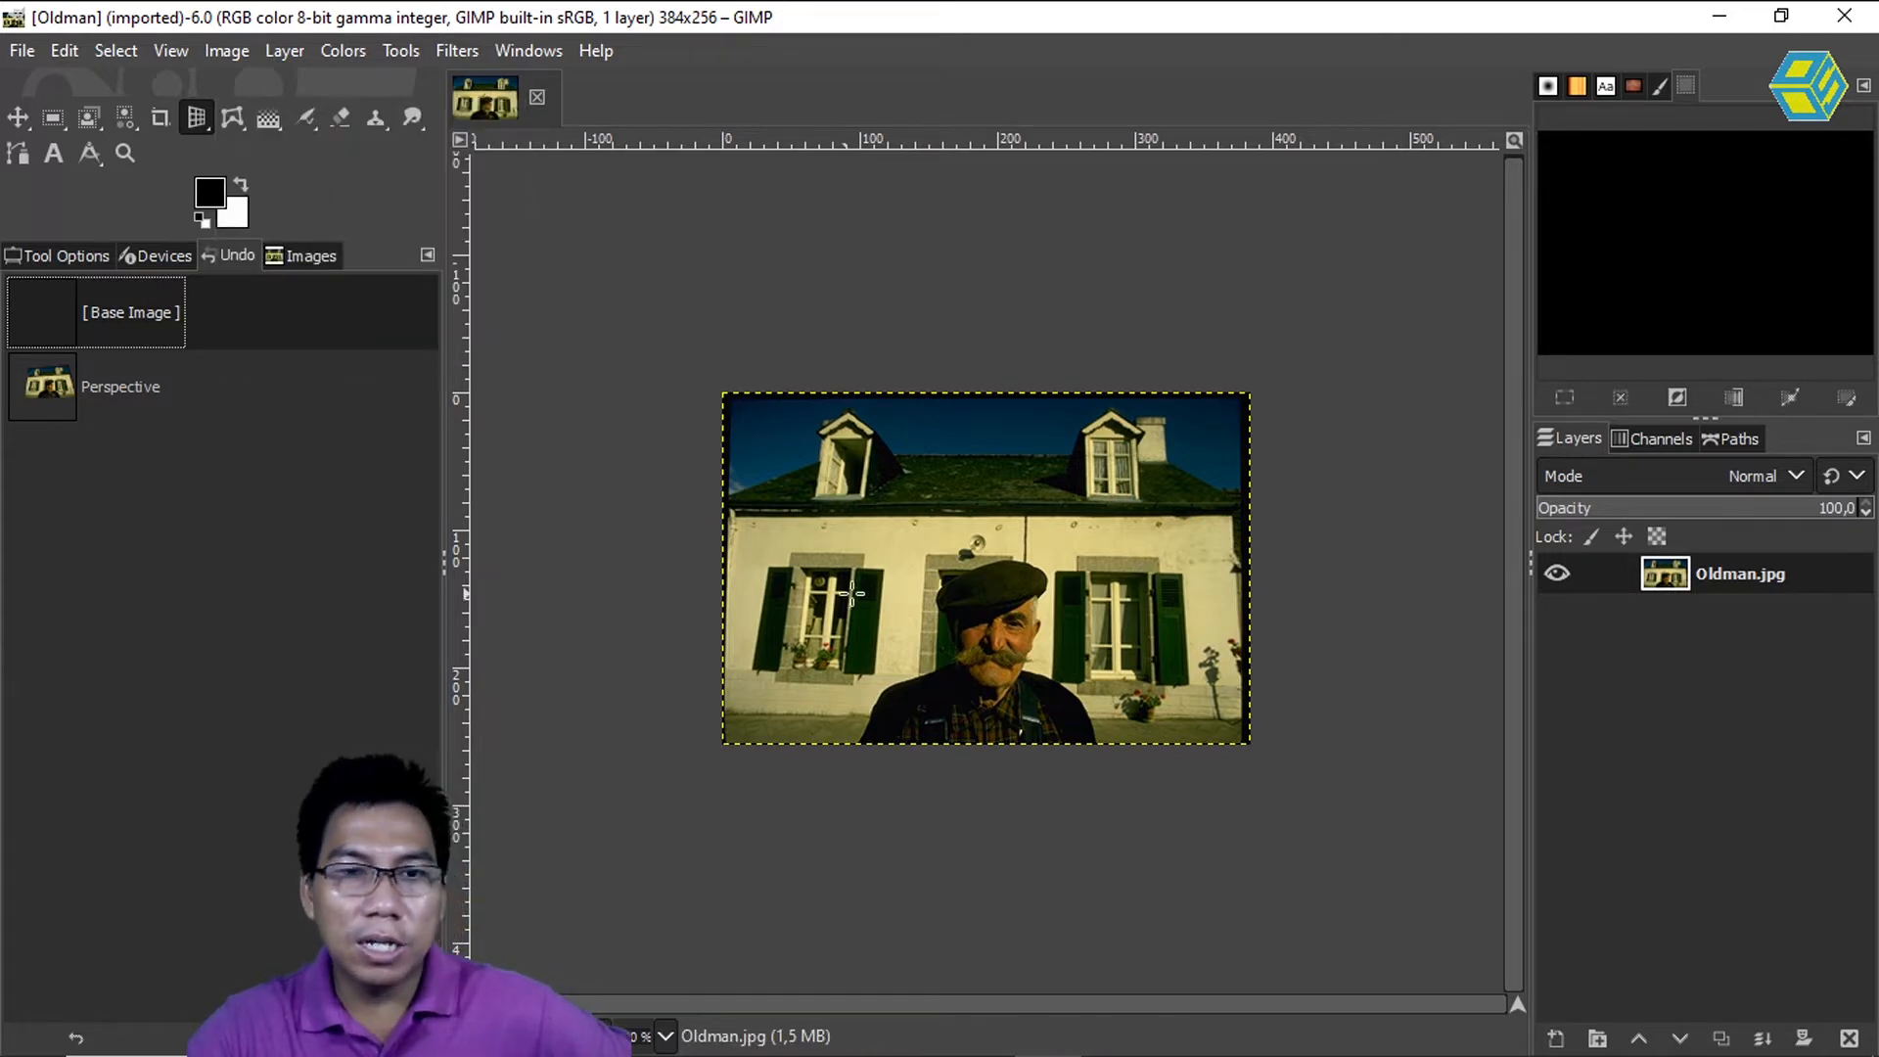
{"action": "left_click_drag", "start_coordinate": [864, 600], "coordinate": [1155, 645]}
{"action": "left_click_drag", "start_coordinate": [995, 606], "coordinate": [1008, 470]}
{"action": "key", "text": "Return"}
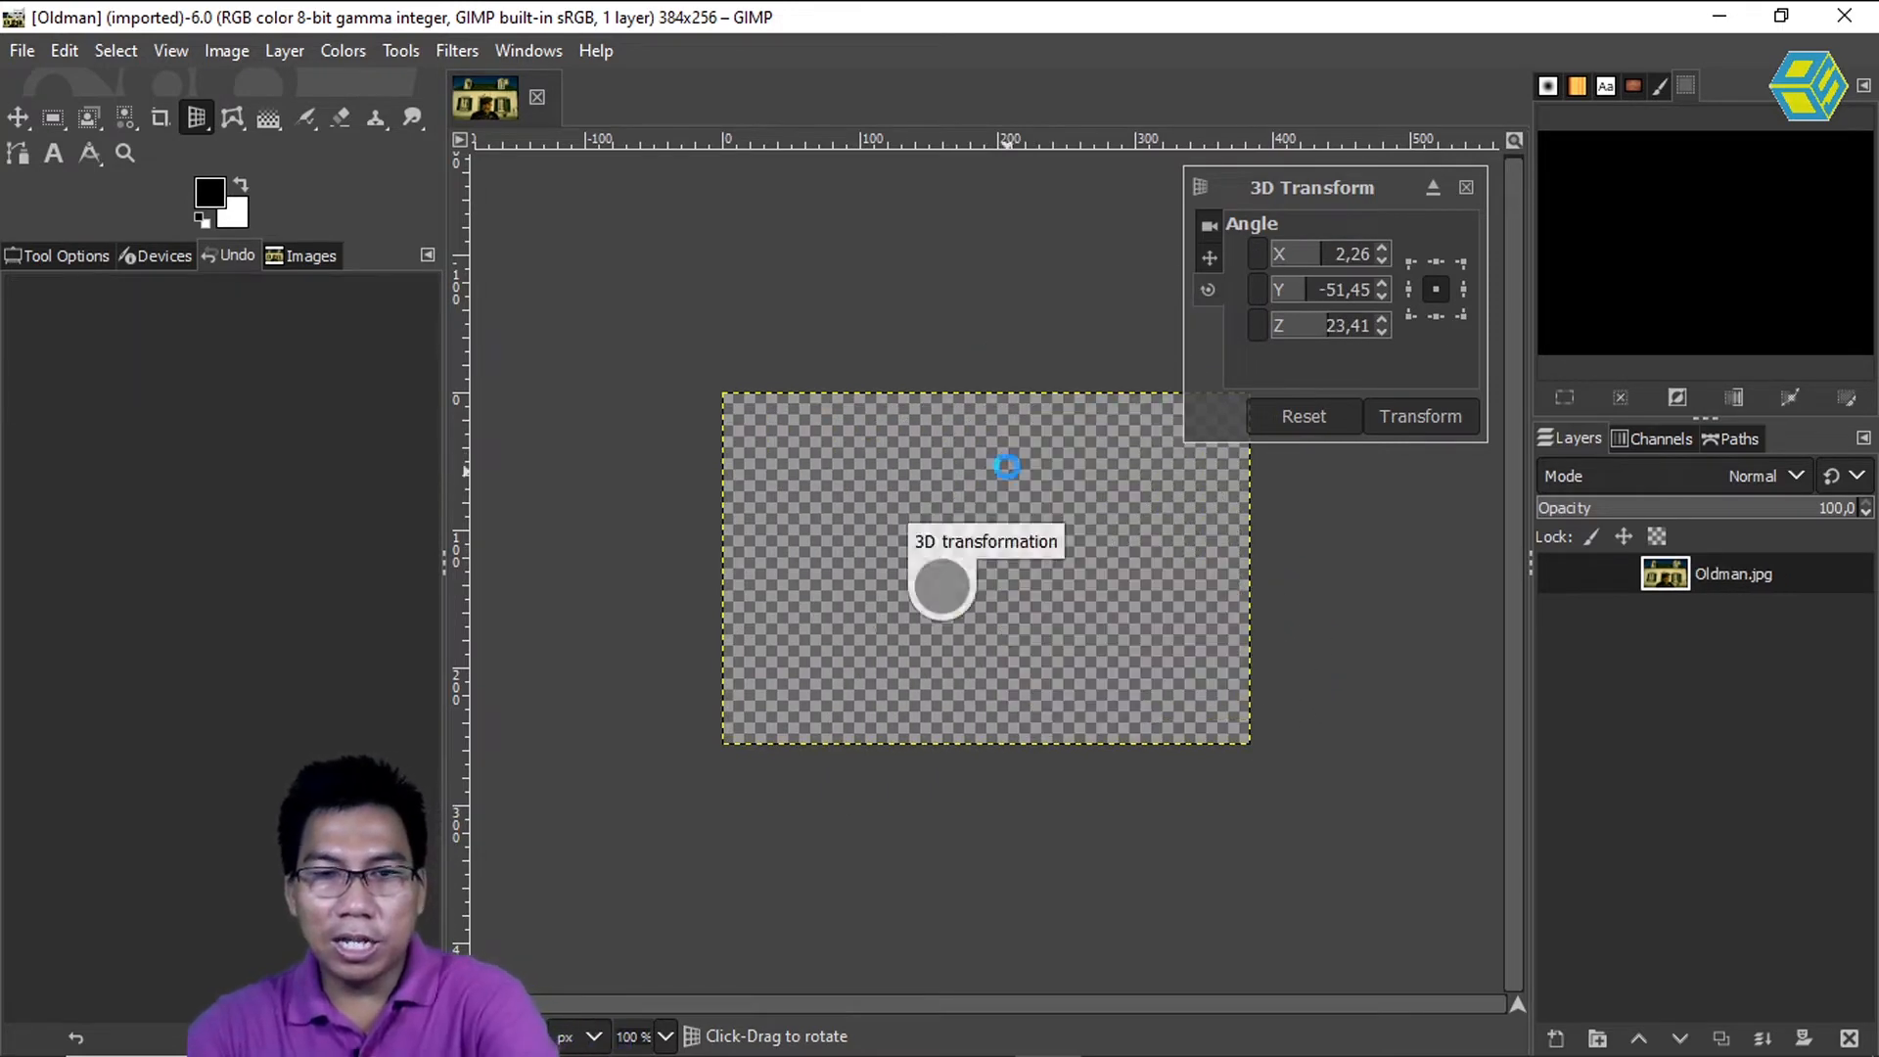
{"action": "left_click", "coordinate": [141, 308]}
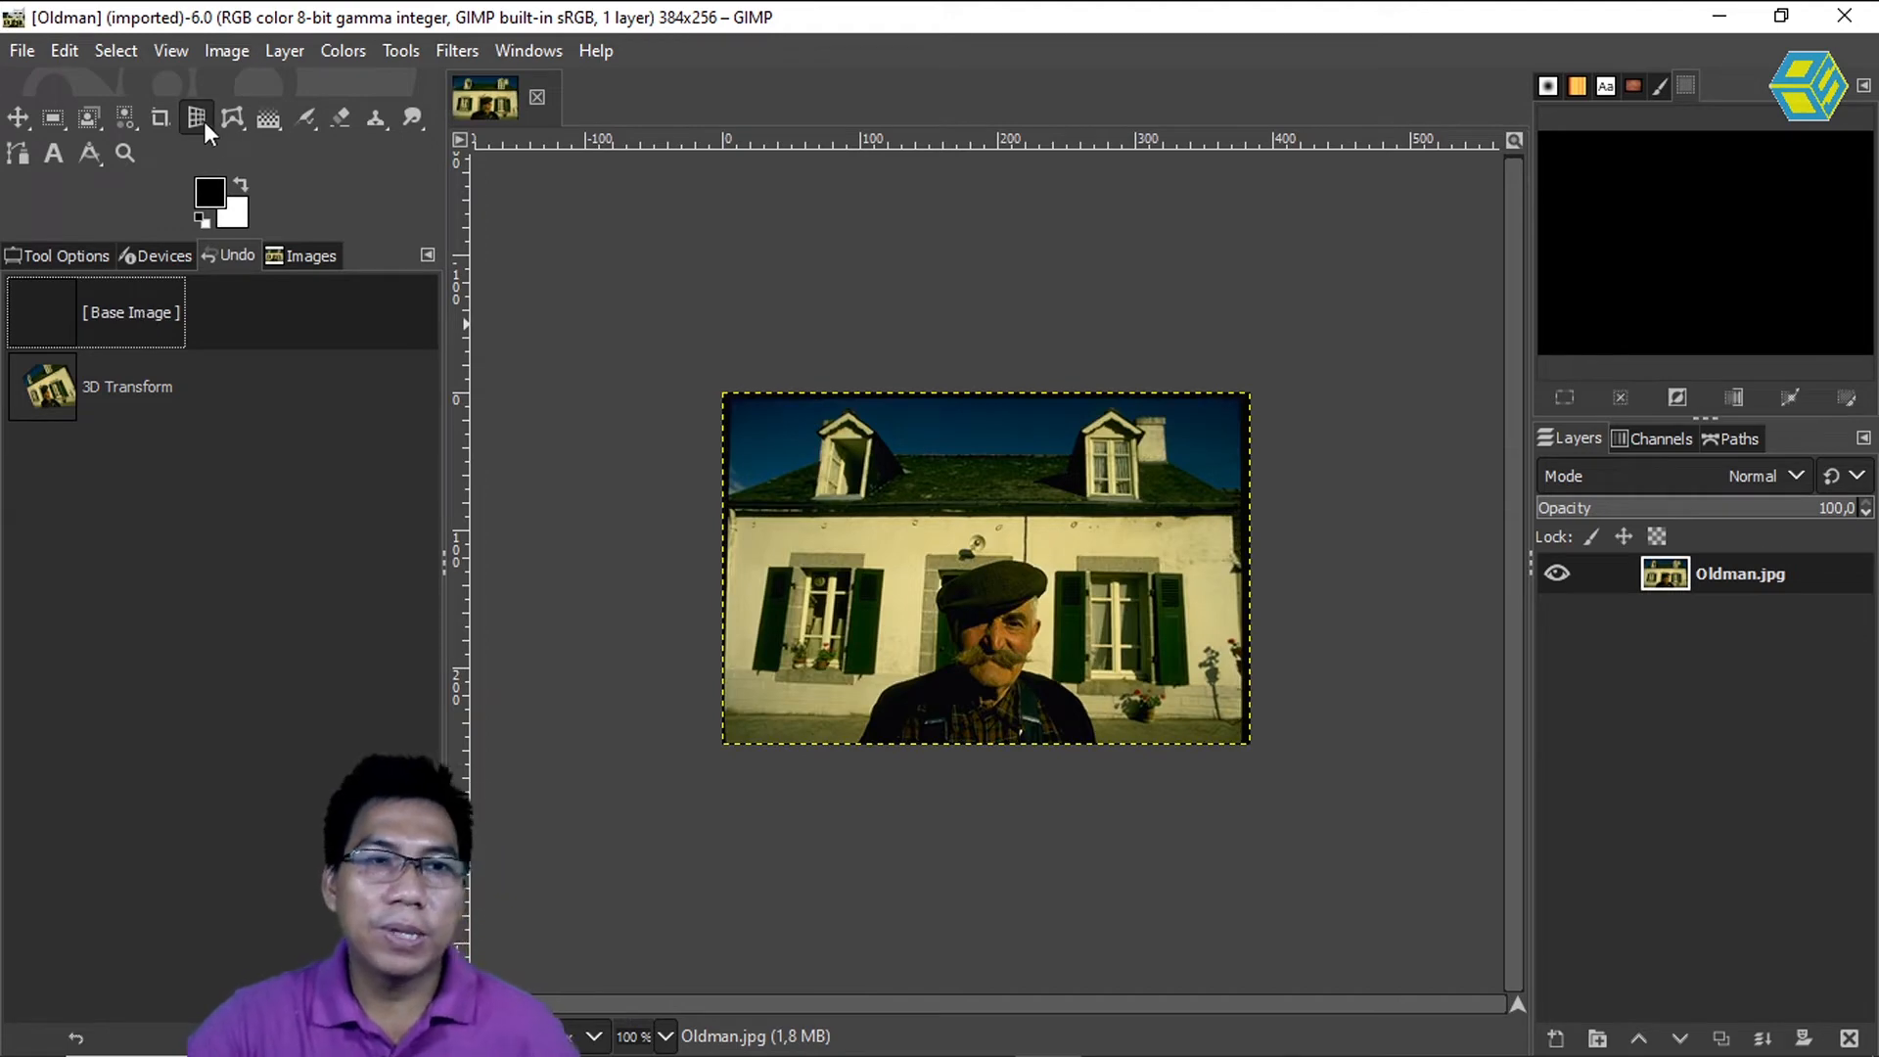
- Place handles on the photo layer with Handle Transform, tilt it counterclockwise, and undo the last handle change
{"action": "mouse_move", "coordinate": [204, 119]}
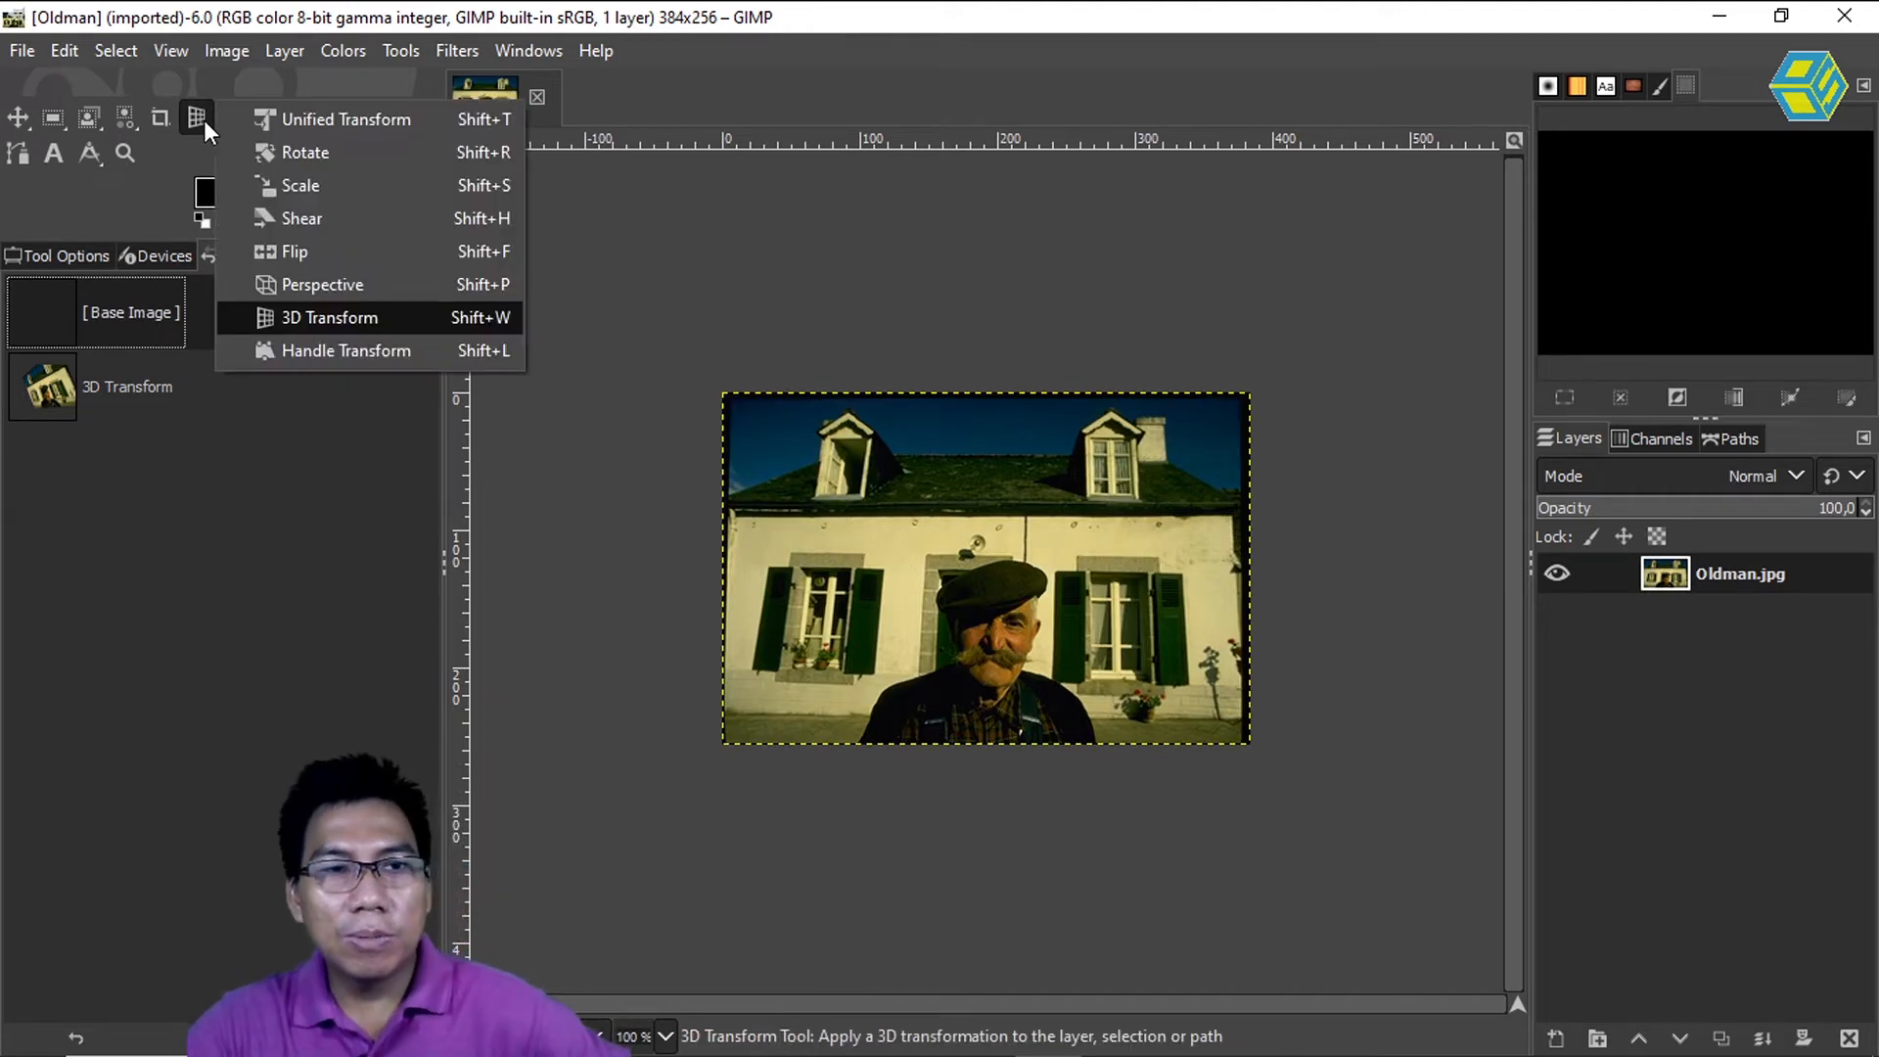
{"action": "left_click", "coordinate": [331, 352]}
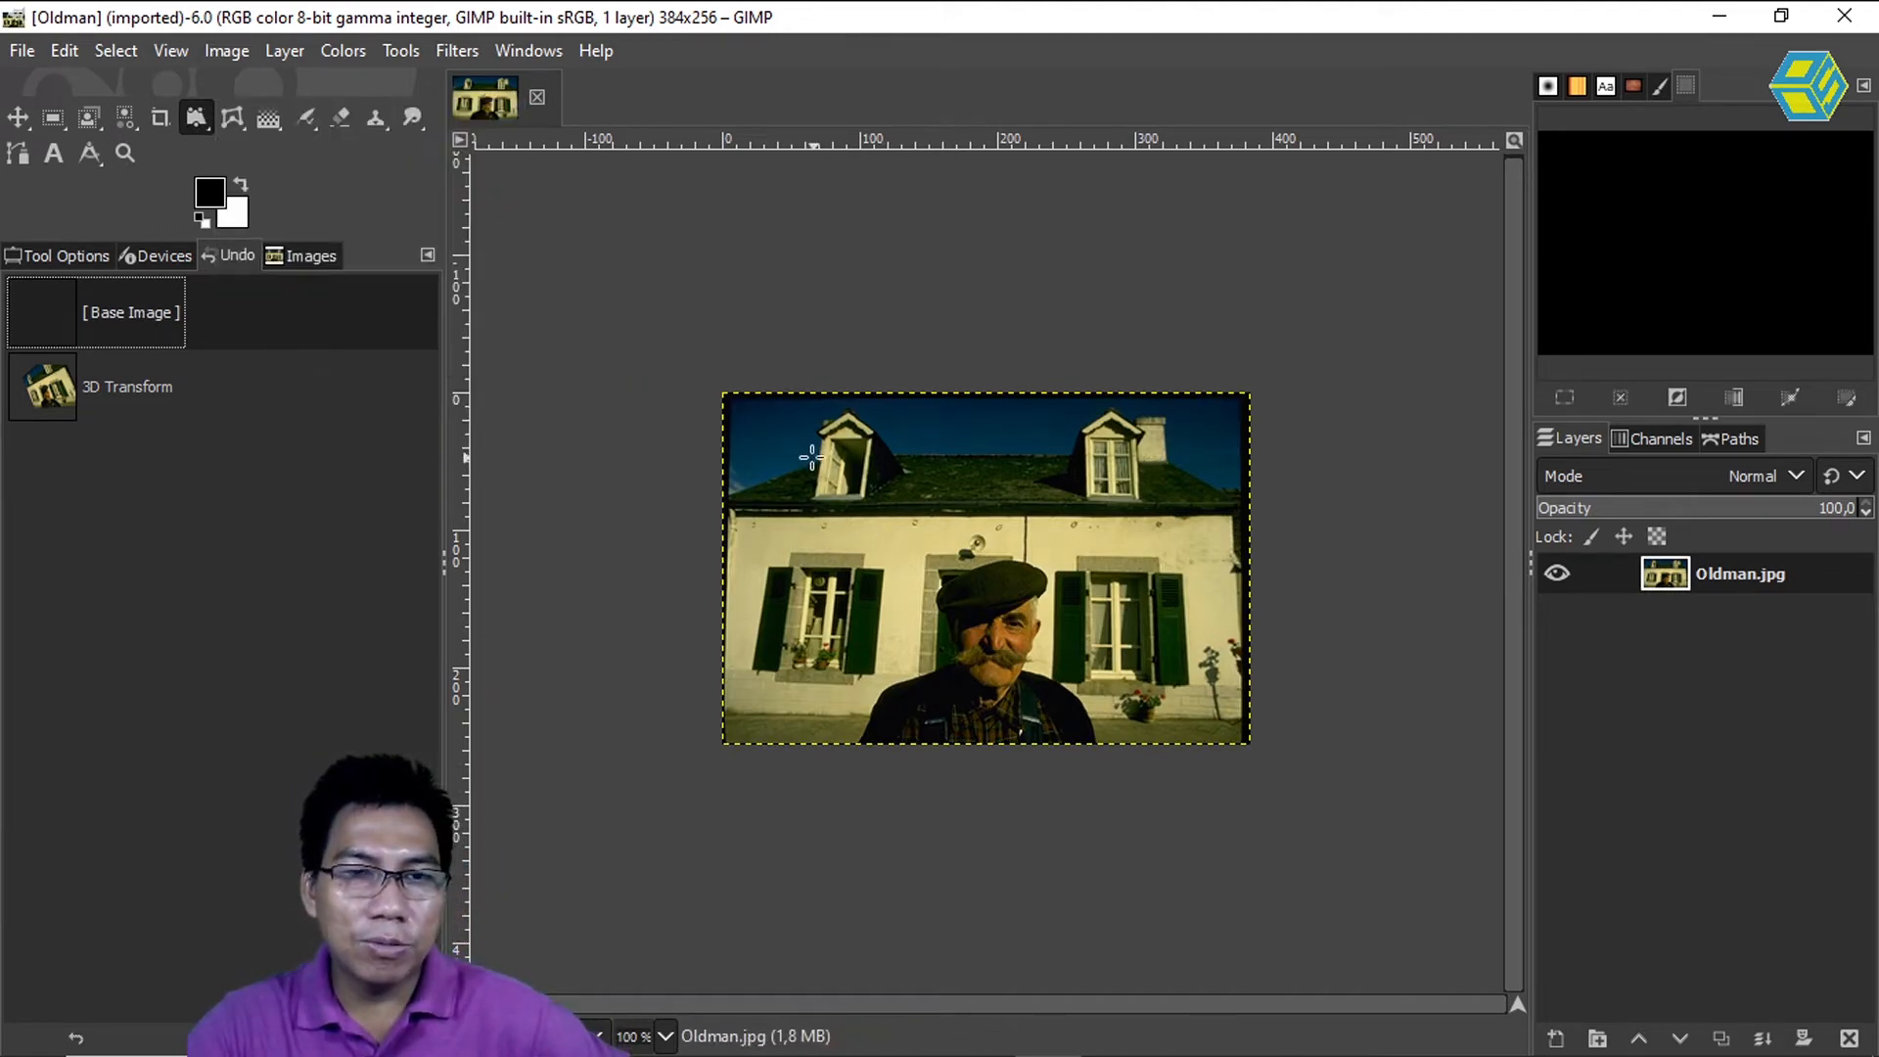
{"action": "left_click_drag", "start_coordinate": [770, 440], "coordinate": [643, 499]}
{"action": "left_click_drag", "start_coordinate": [994, 549], "coordinate": [991, 485]}
{"action": "mouse_move", "coordinate": [849, 602]}
{"action": "left_mouse_down"}
{"action": "mouse_move", "coordinate": [920, 675]}
{"action": "mouse_move", "coordinate": [846, 615]}
{"action": "left_mouse_up"}
{"action": "left_click_drag", "start_coordinate": [1013, 609], "coordinate": [999, 484]}
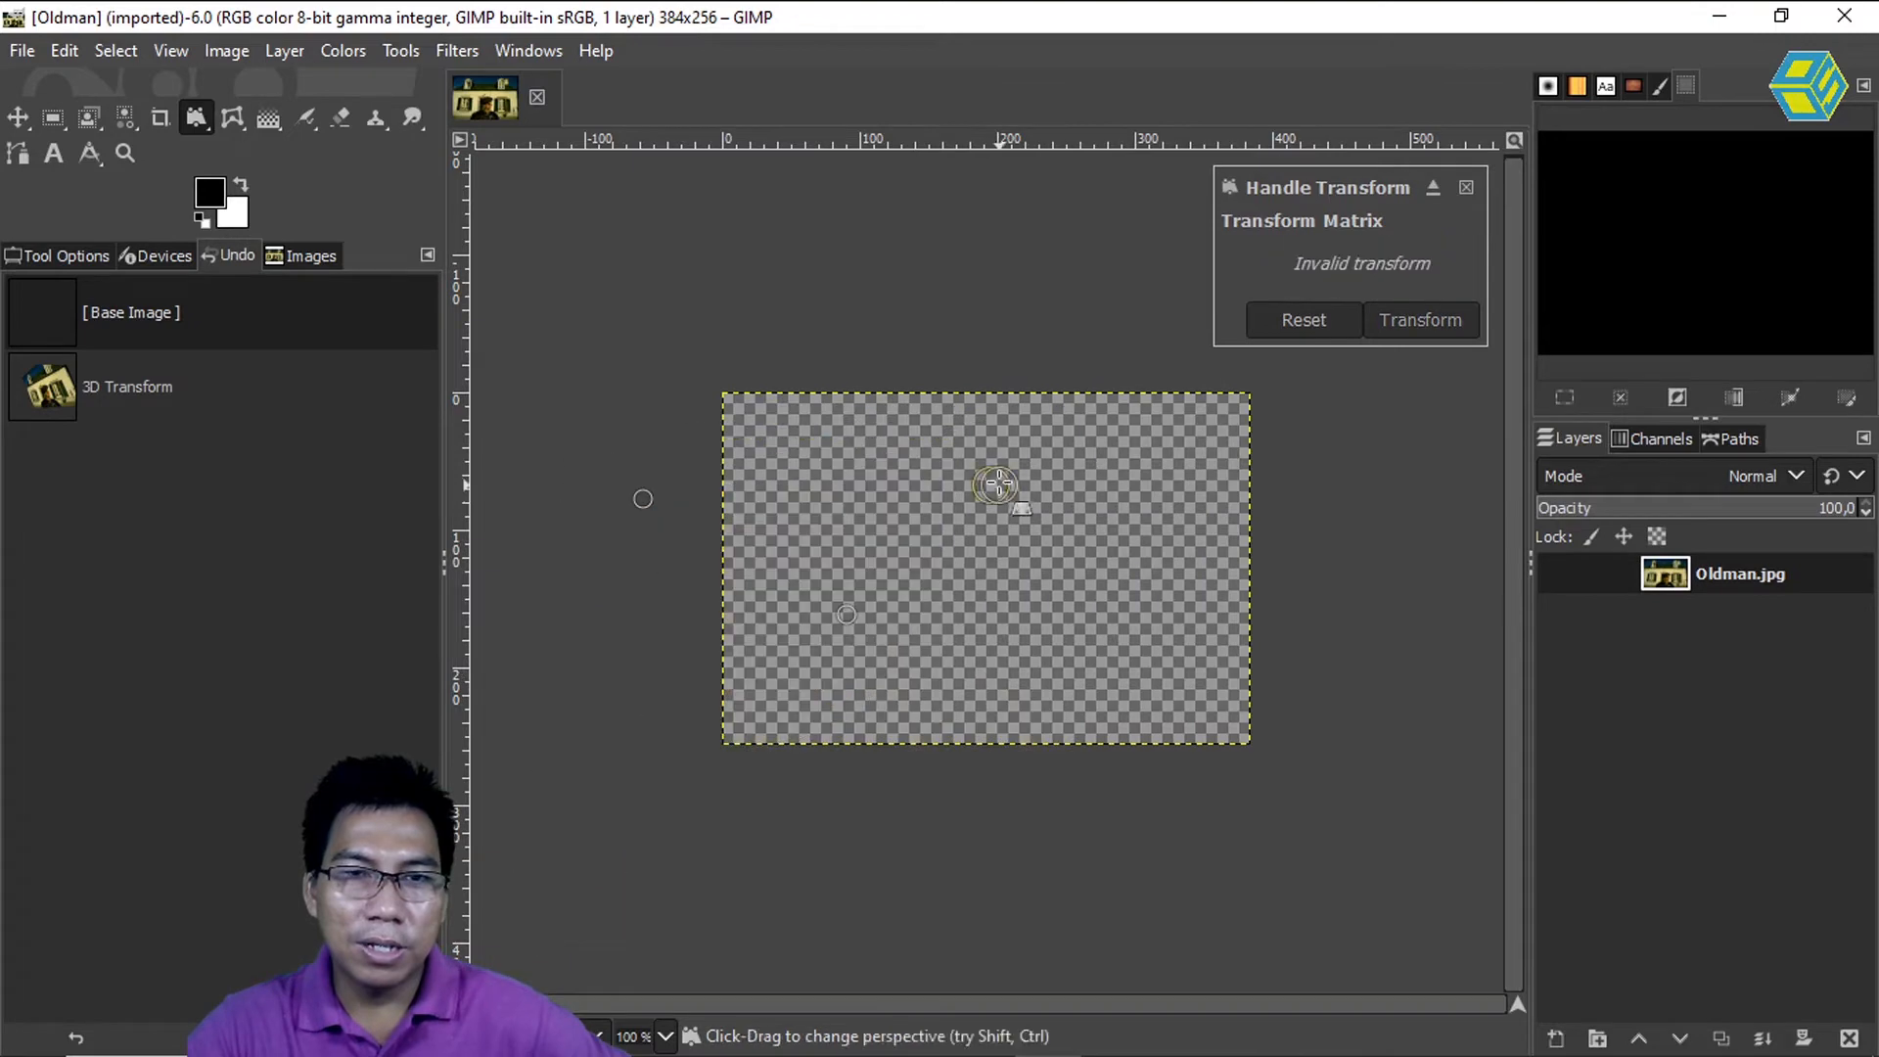
{"action": "key", "text": "ctrl+z"}
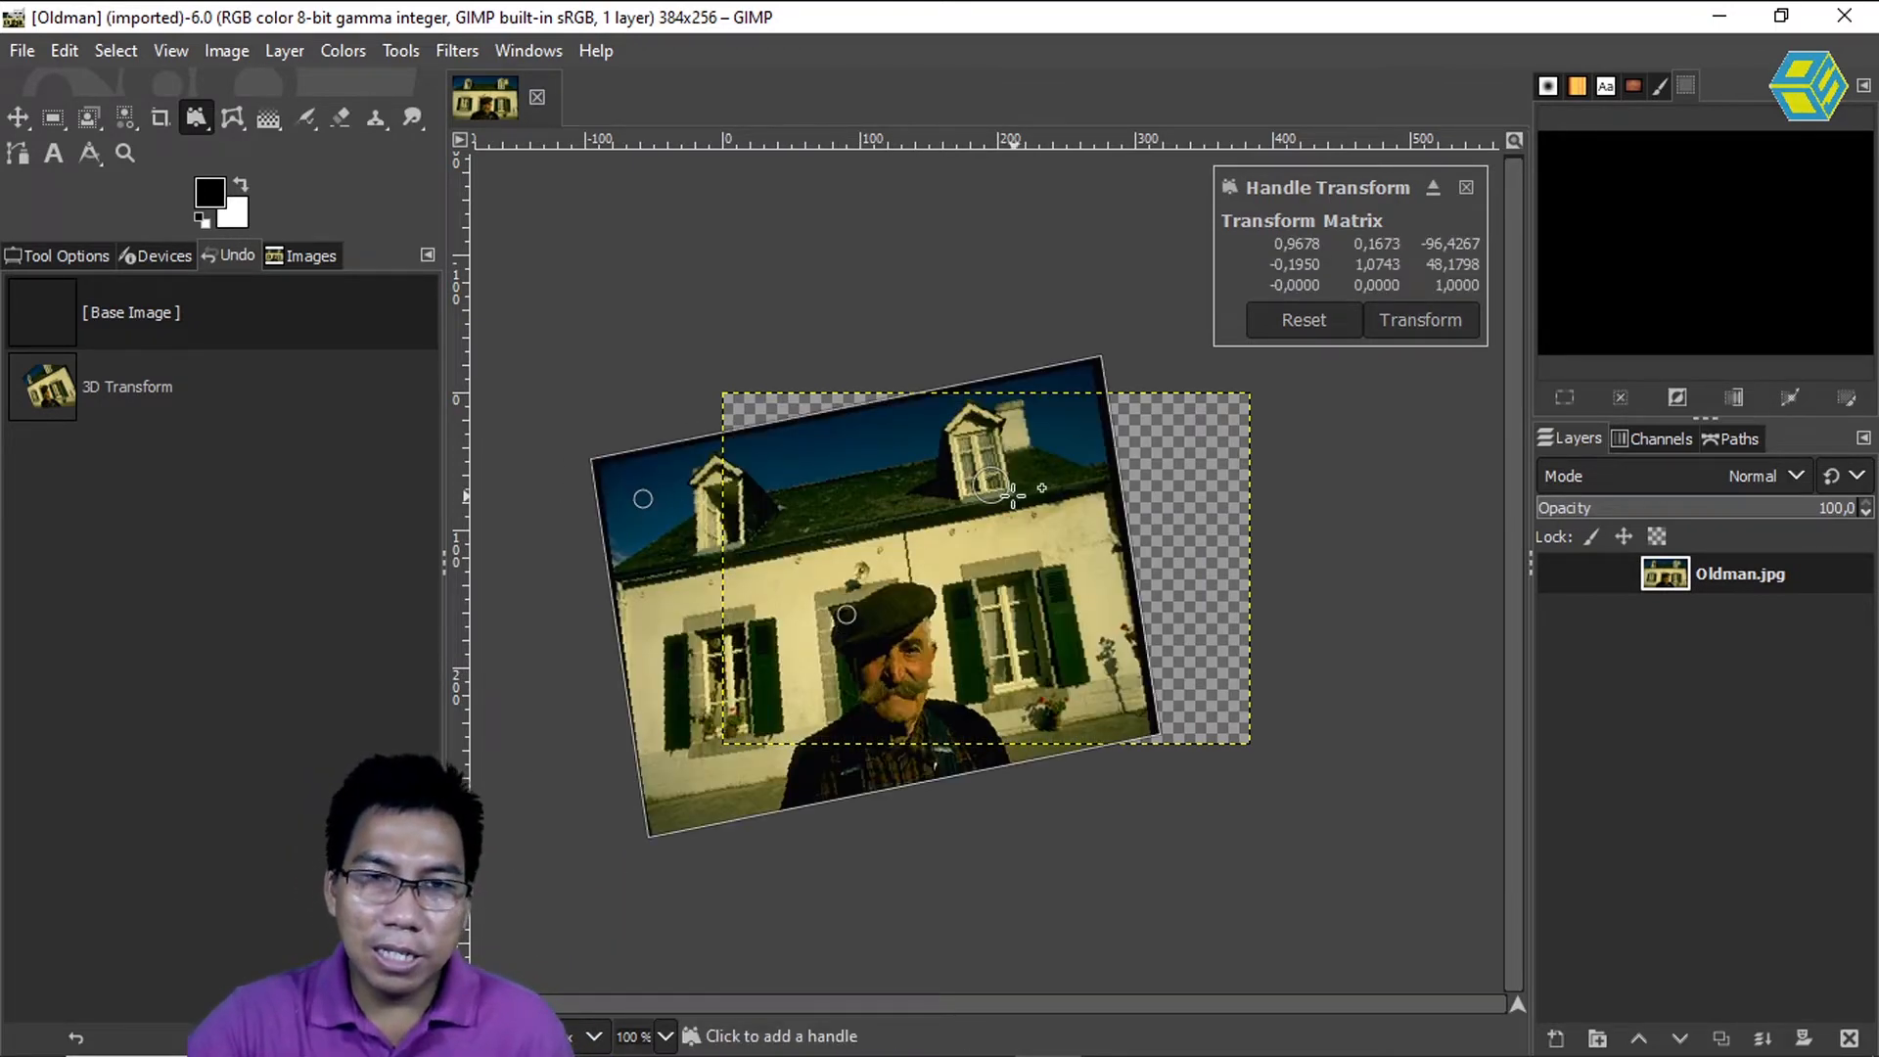
- Move the three transform handles to enlarge the photo and reduce its tilt
{"action": "left_click_drag", "start_coordinate": [990, 484], "coordinate": [1039, 452]}
{"action": "mouse_move", "coordinate": [848, 619]}
{"action": "left_mouse_down"}
{"action": "mouse_move", "coordinate": [925, 651]}
{"action": "mouse_move", "coordinate": [882, 631]}
{"action": "left_mouse_up"}
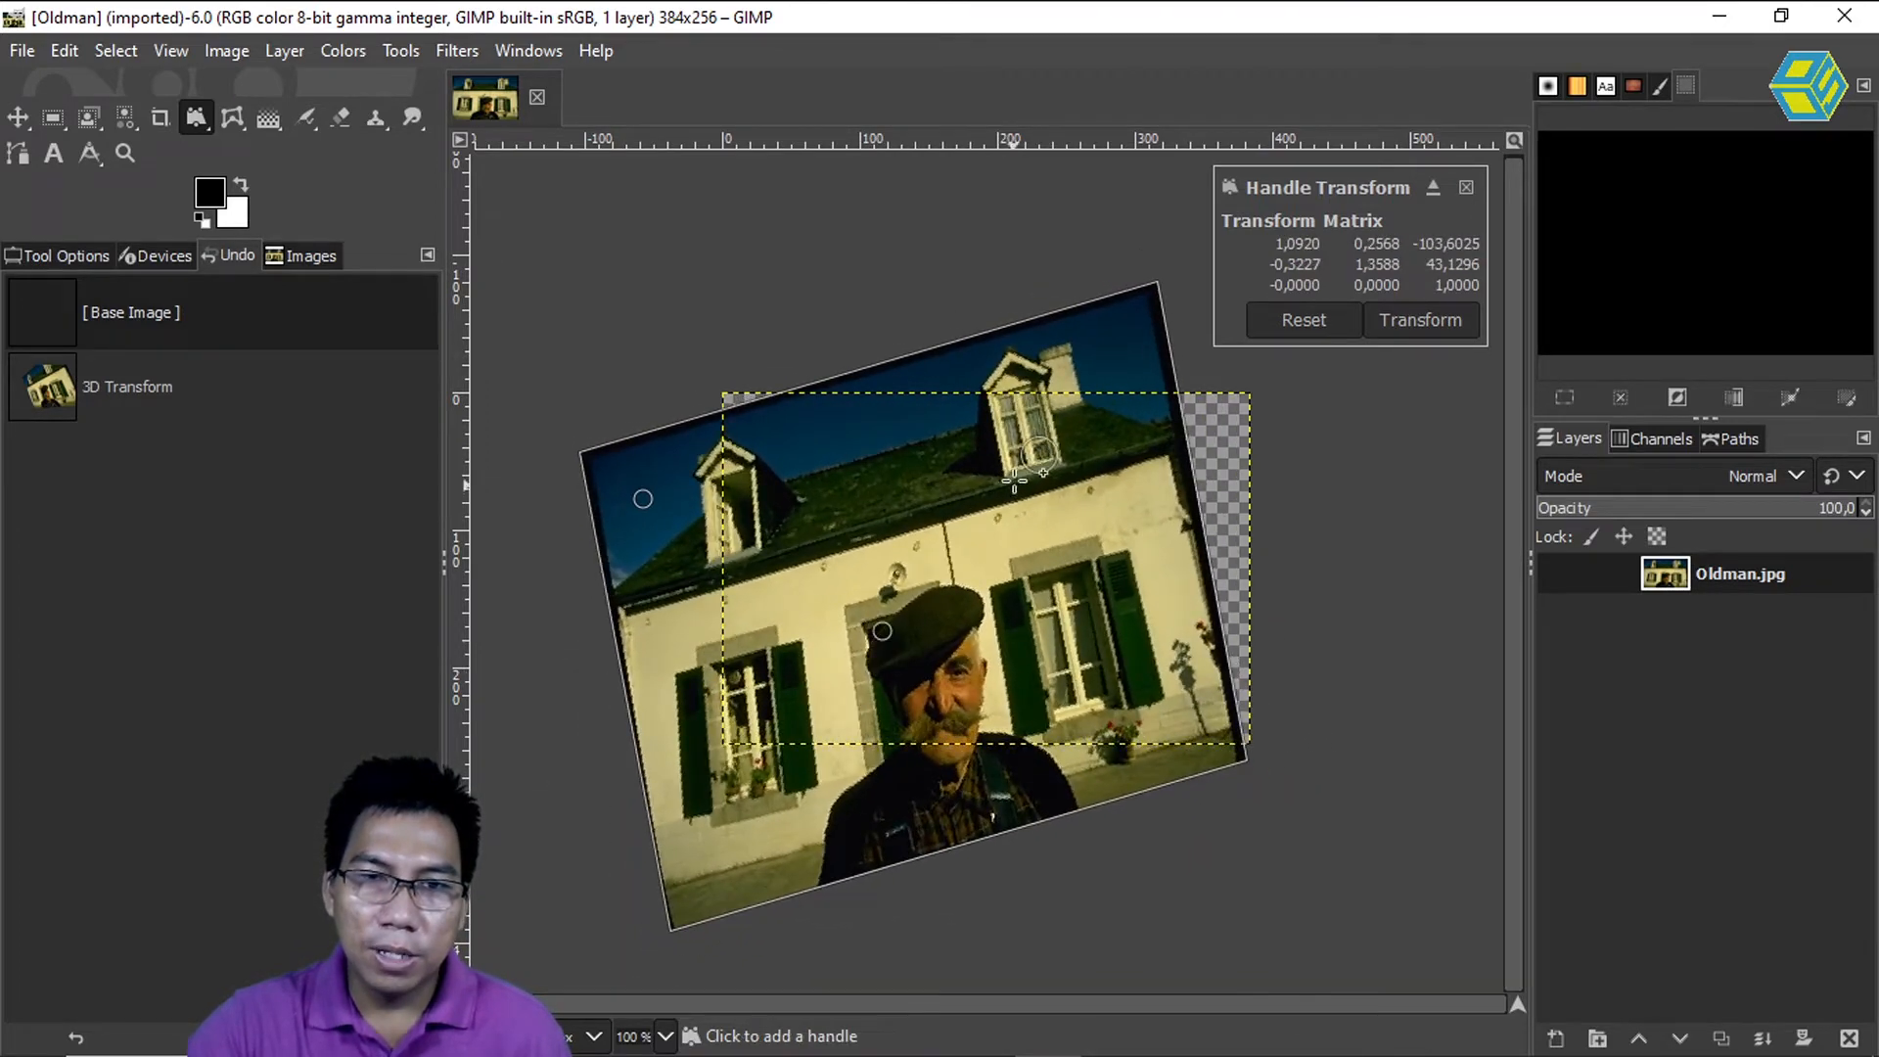
{"action": "left_click_drag", "start_coordinate": [1039, 452], "coordinate": [1087, 460]}
{"action": "left_click_drag", "start_coordinate": [643, 499], "coordinate": [608, 469]}
{"action": "mouse_move", "coordinate": [888, 638]}
{"action": "left_mouse_down"}
{"action": "mouse_move", "coordinate": [906, 675]}
{"action": "mouse_move", "coordinate": [974, 562]}
{"action": "mouse_move", "coordinate": [901, 607]}
{"action": "left_mouse_up"}
{"action": "mouse_move", "coordinate": [1094, 471]}
{"action": "left_mouse_down"}
{"action": "mouse_move", "coordinate": [1030, 484]}
{"action": "mouse_move", "coordinate": [1091, 472]}
{"action": "left_mouse_up"}
{"action": "left_click_drag", "start_coordinate": [611, 470], "coordinate": [678, 438]}
{"action": "mouse_move", "coordinate": [900, 599]}
{"action": "left_mouse_down"}
{"action": "mouse_move", "coordinate": [940, 626]}
{"action": "mouse_move", "coordinate": [929, 612]}
{"action": "left_mouse_up"}
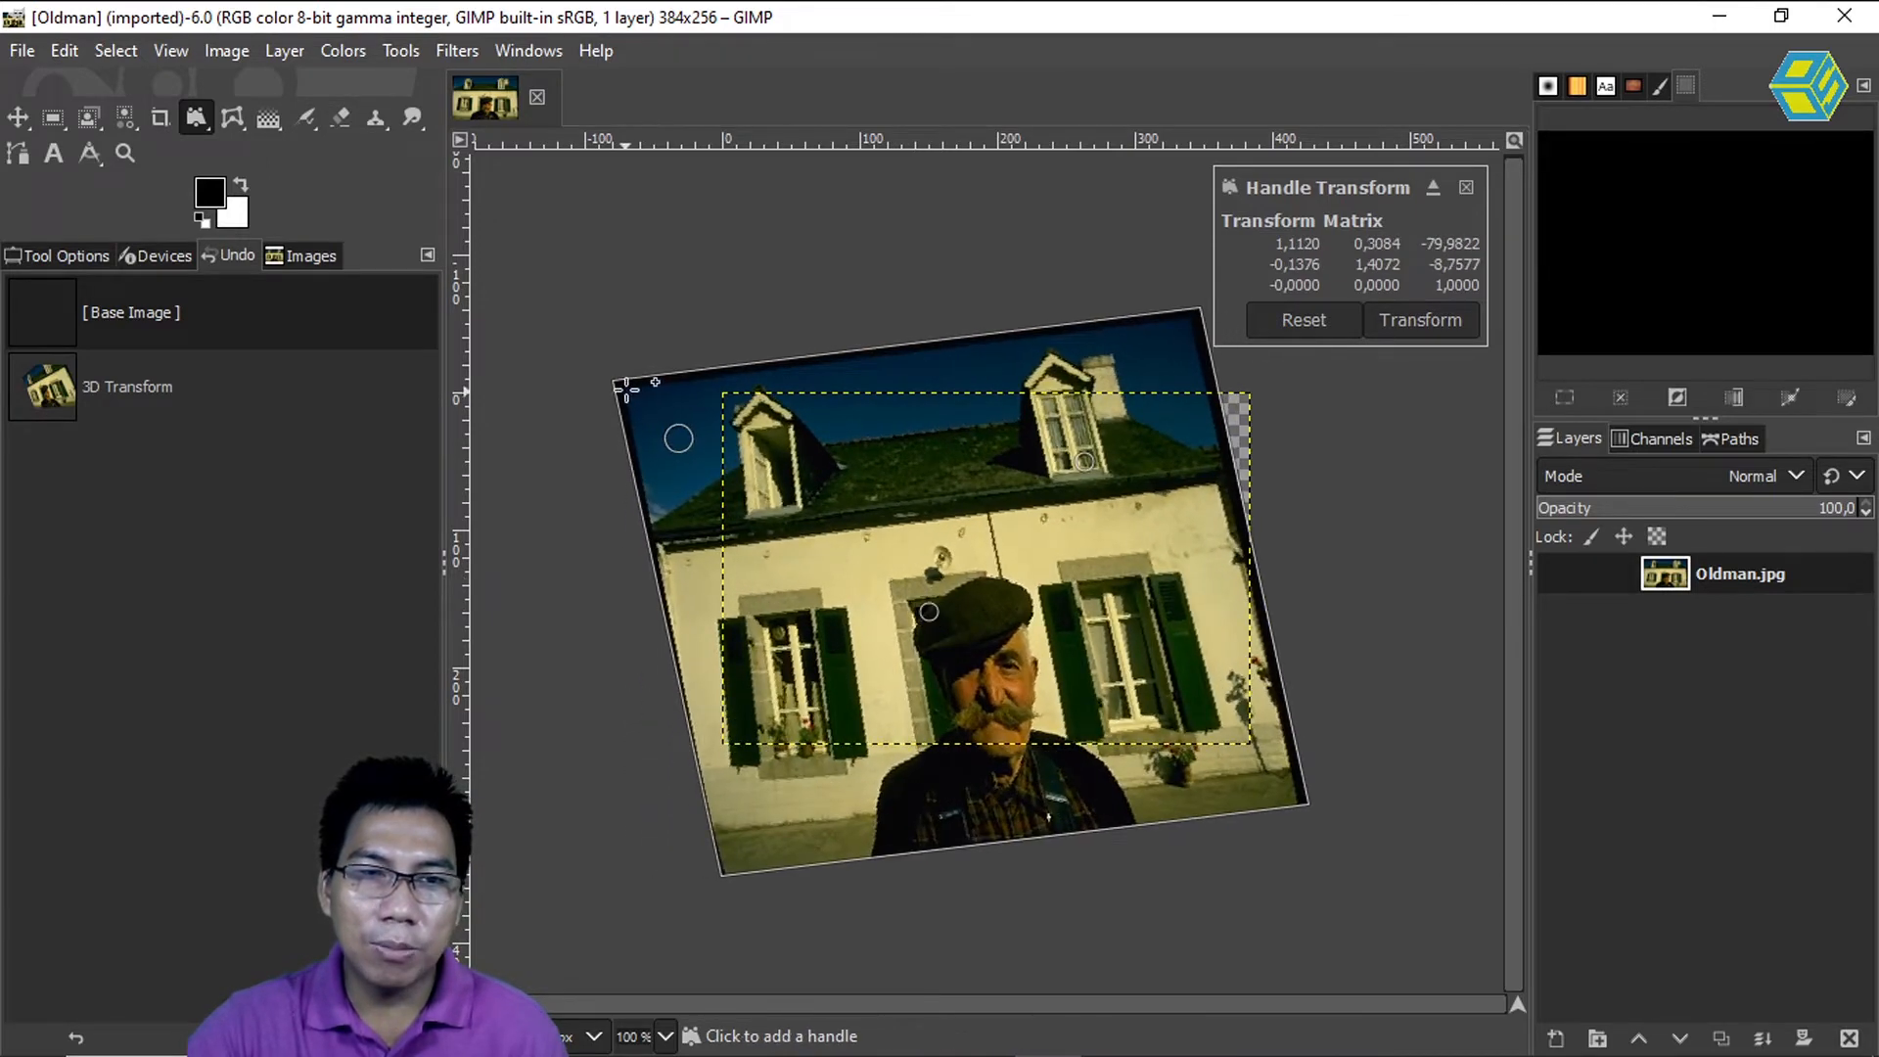
- Add a fourth transform handle near the photo's lower-left corner and distort the photo's perspective with the handles
{"action": "left_click_drag", "start_coordinate": [756, 824], "coordinate": [760, 842]}
{"action": "left_click_drag", "start_coordinate": [967, 603], "coordinate": [929, 612]}
{"action": "mouse_move", "coordinate": [1082, 479]}
{"action": "left_mouse_down"}
{"action": "mouse_move", "coordinate": [1025, 481]}
{"action": "mouse_move", "coordinate": [1086, 470]}
{"action": "mouse_move", "coordinate": [1065, 466]}
{"action": "left_mouse_up"}
{"action": "left_click_drag", "start_coordinate": [955, 634], "coordinate": [916, 609]}
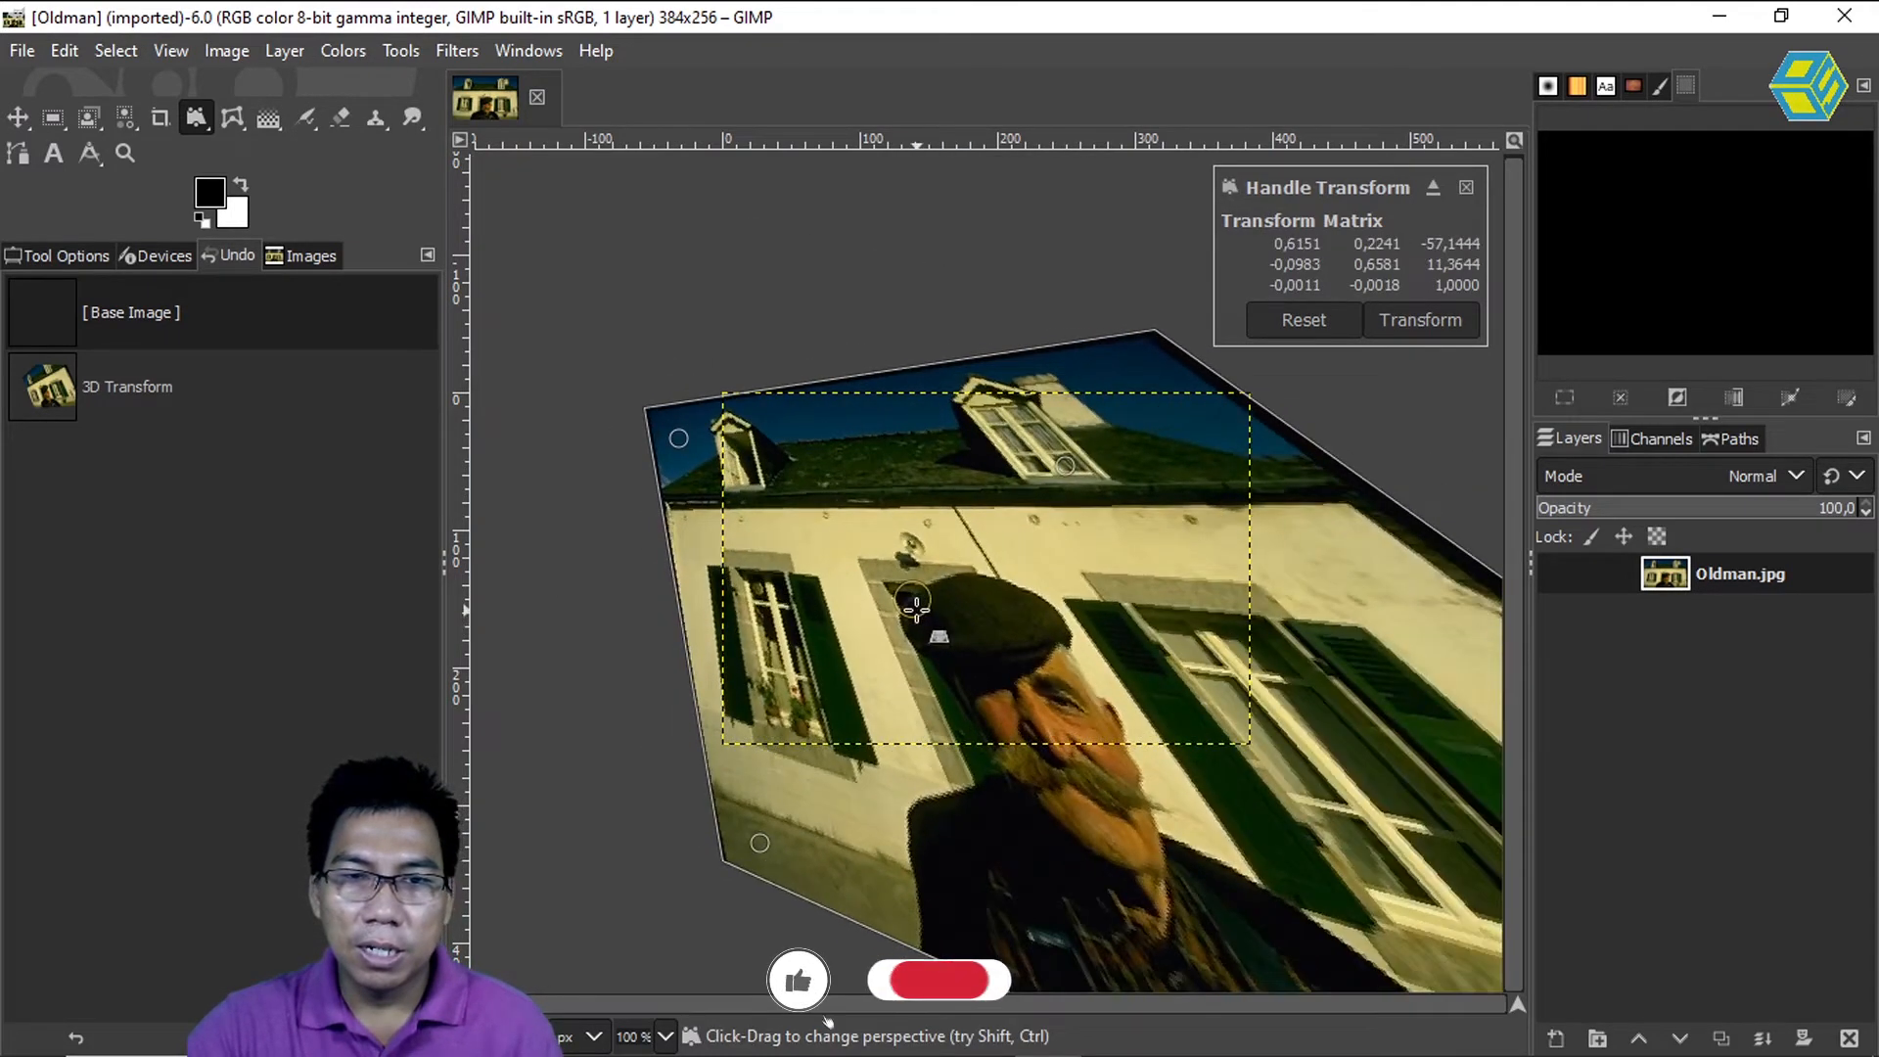
{"action": "left_click_drag", "start_coordinate": [677, 437], "coordinate": [666, 429]}
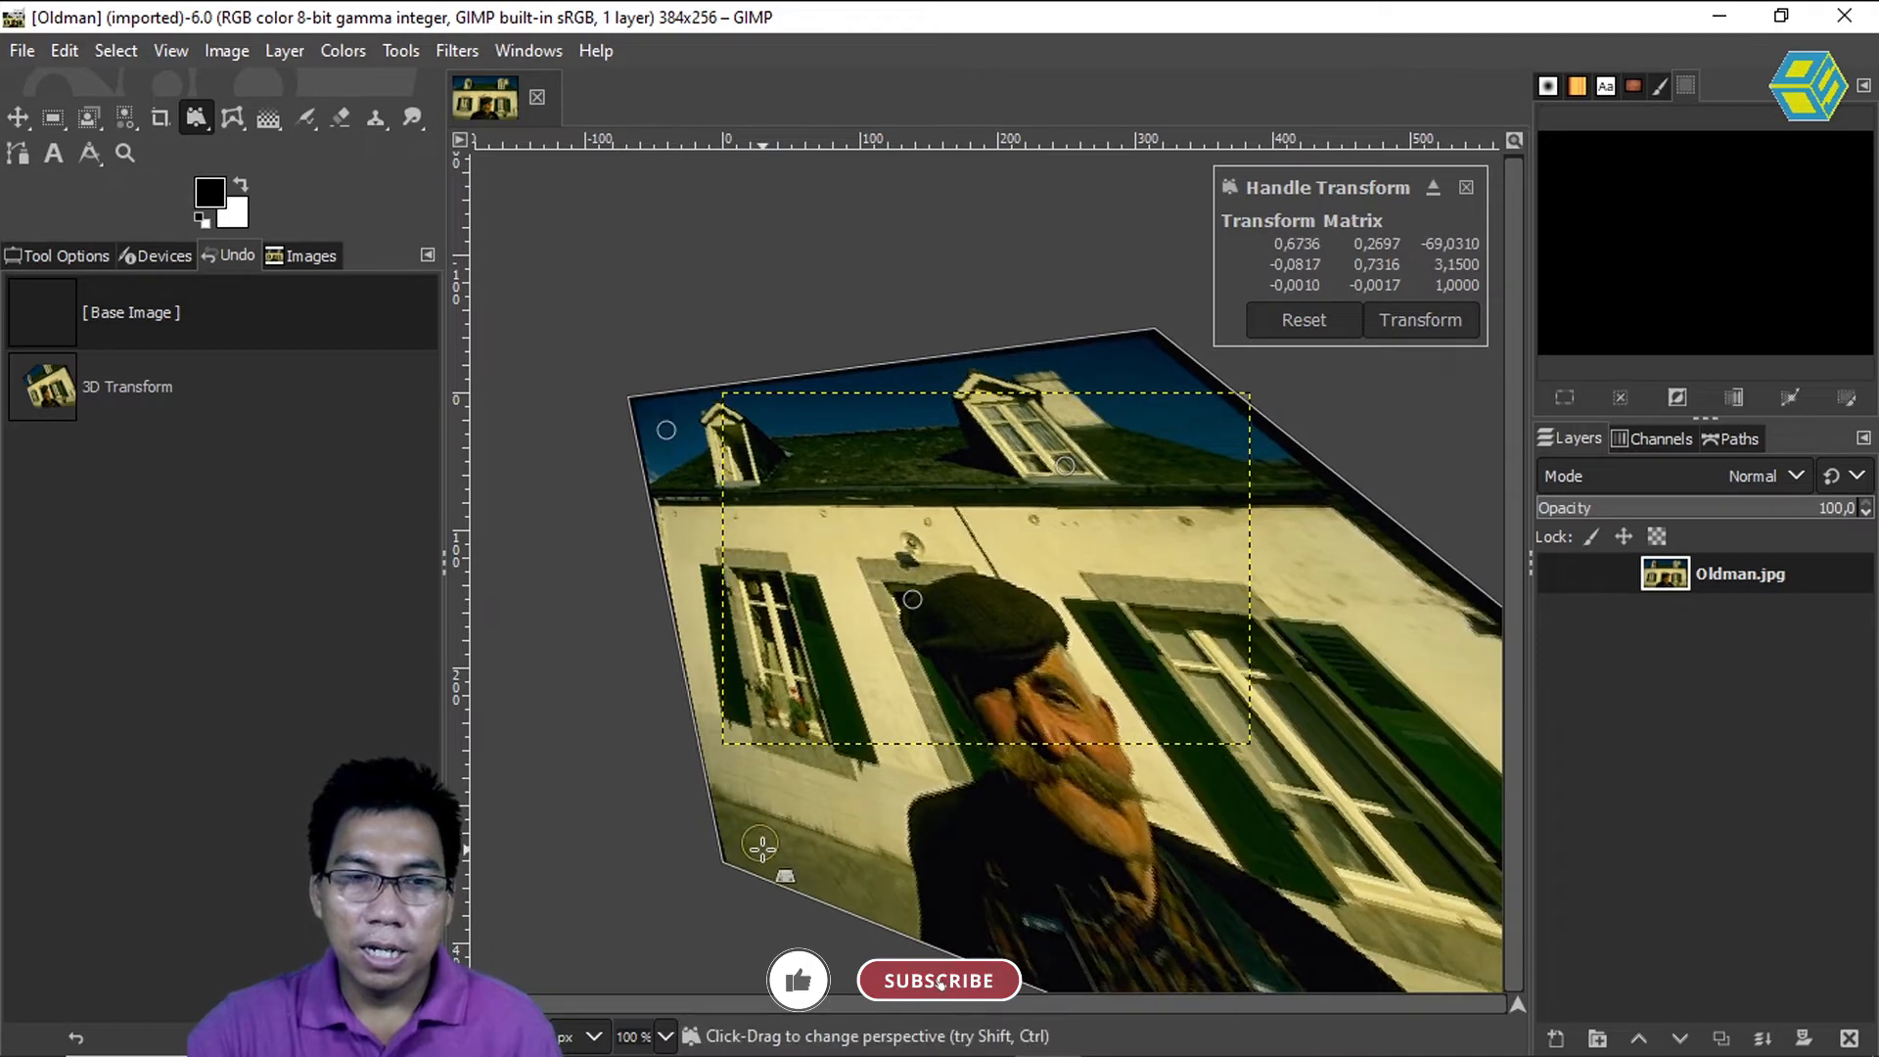
{"action": "left_click_drag", "start_coordinate": [761, 843], "coordinate": [727, 842]}
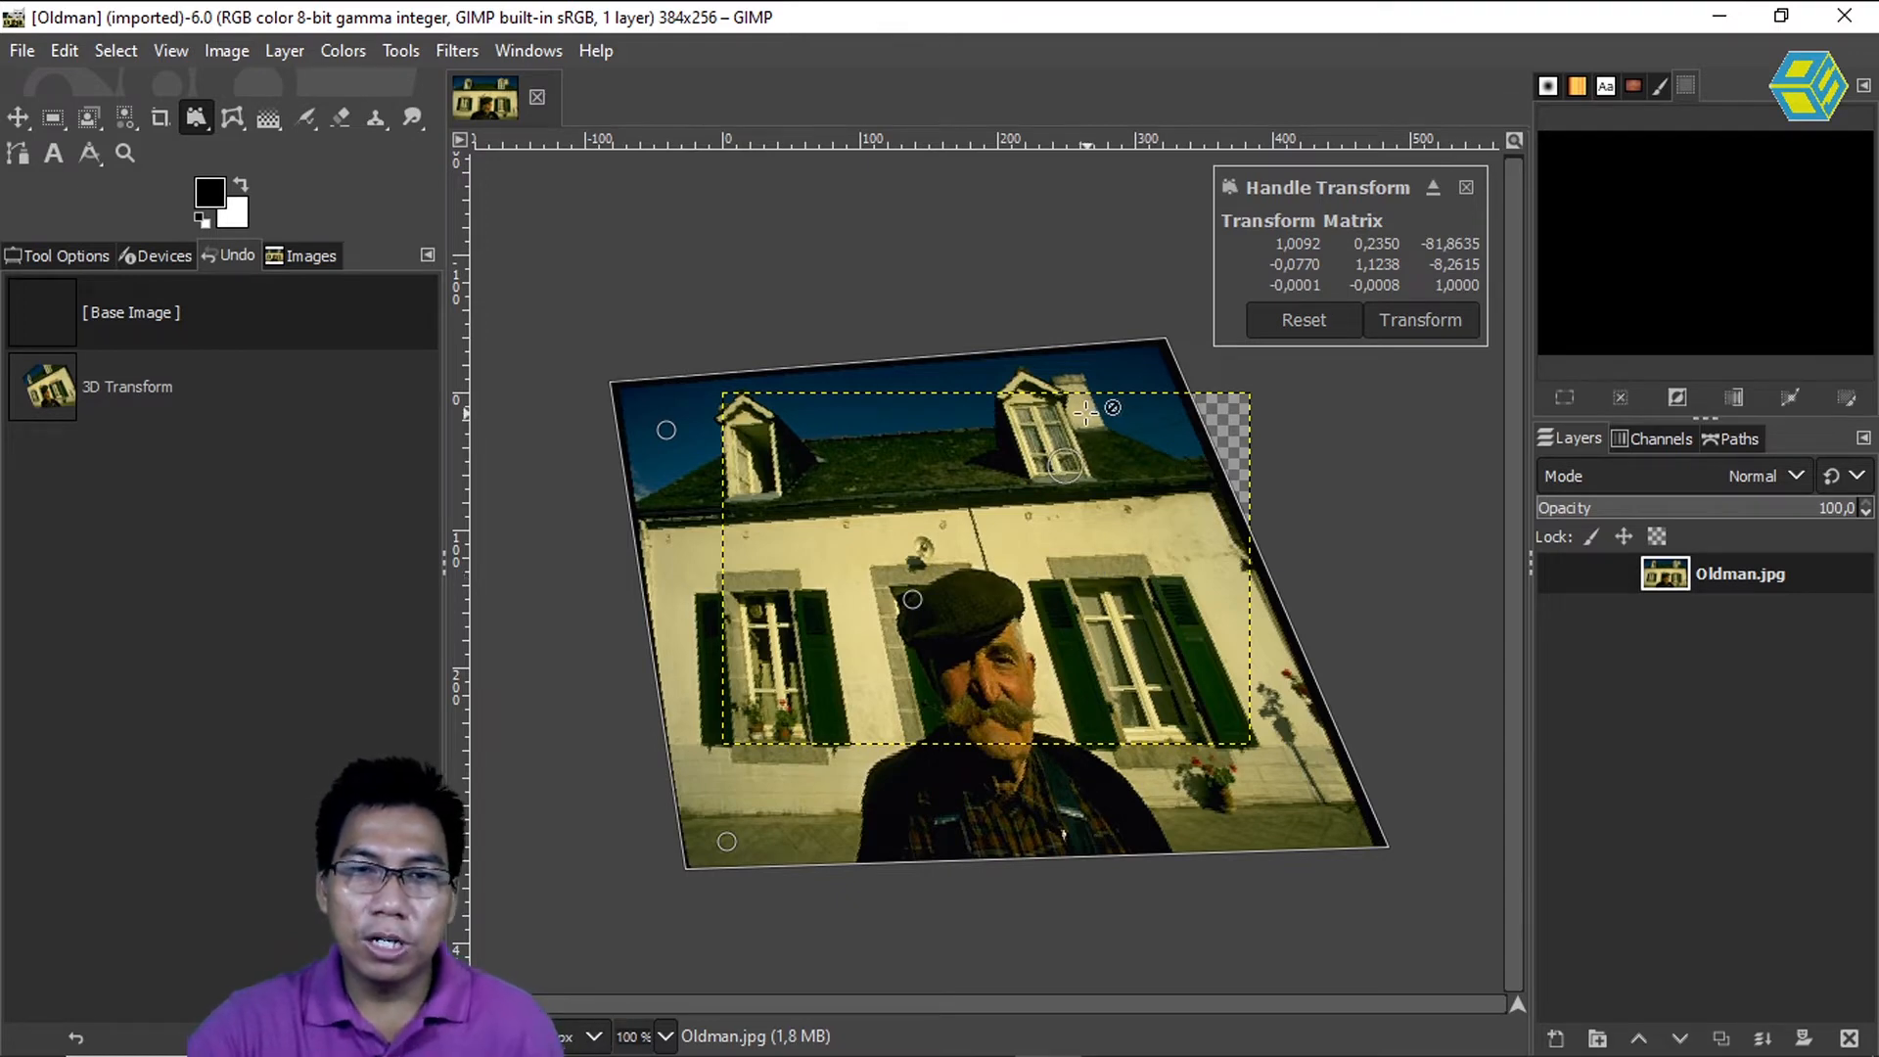
- Narrow the photo toward its right side with the four handles, apply the handle transform, and revert to the base image
{"action": "mouse_move", "coordinate": [1066, 465]}
{"action": "left_mouse_down"}
{"action": "mouse_move", "coordinate": [900, 539]}
{"action": "mouse_move", "coordinate": [693, 556]}
{"action": "mouse_move", "coordinate": [1054, 476]}
{"action": "mouse_move", "coordinate": [1040, 464]}
{"action": "mouse_move", "coordinate": [1047, 481]}
{"action": "left_mouse_up"}
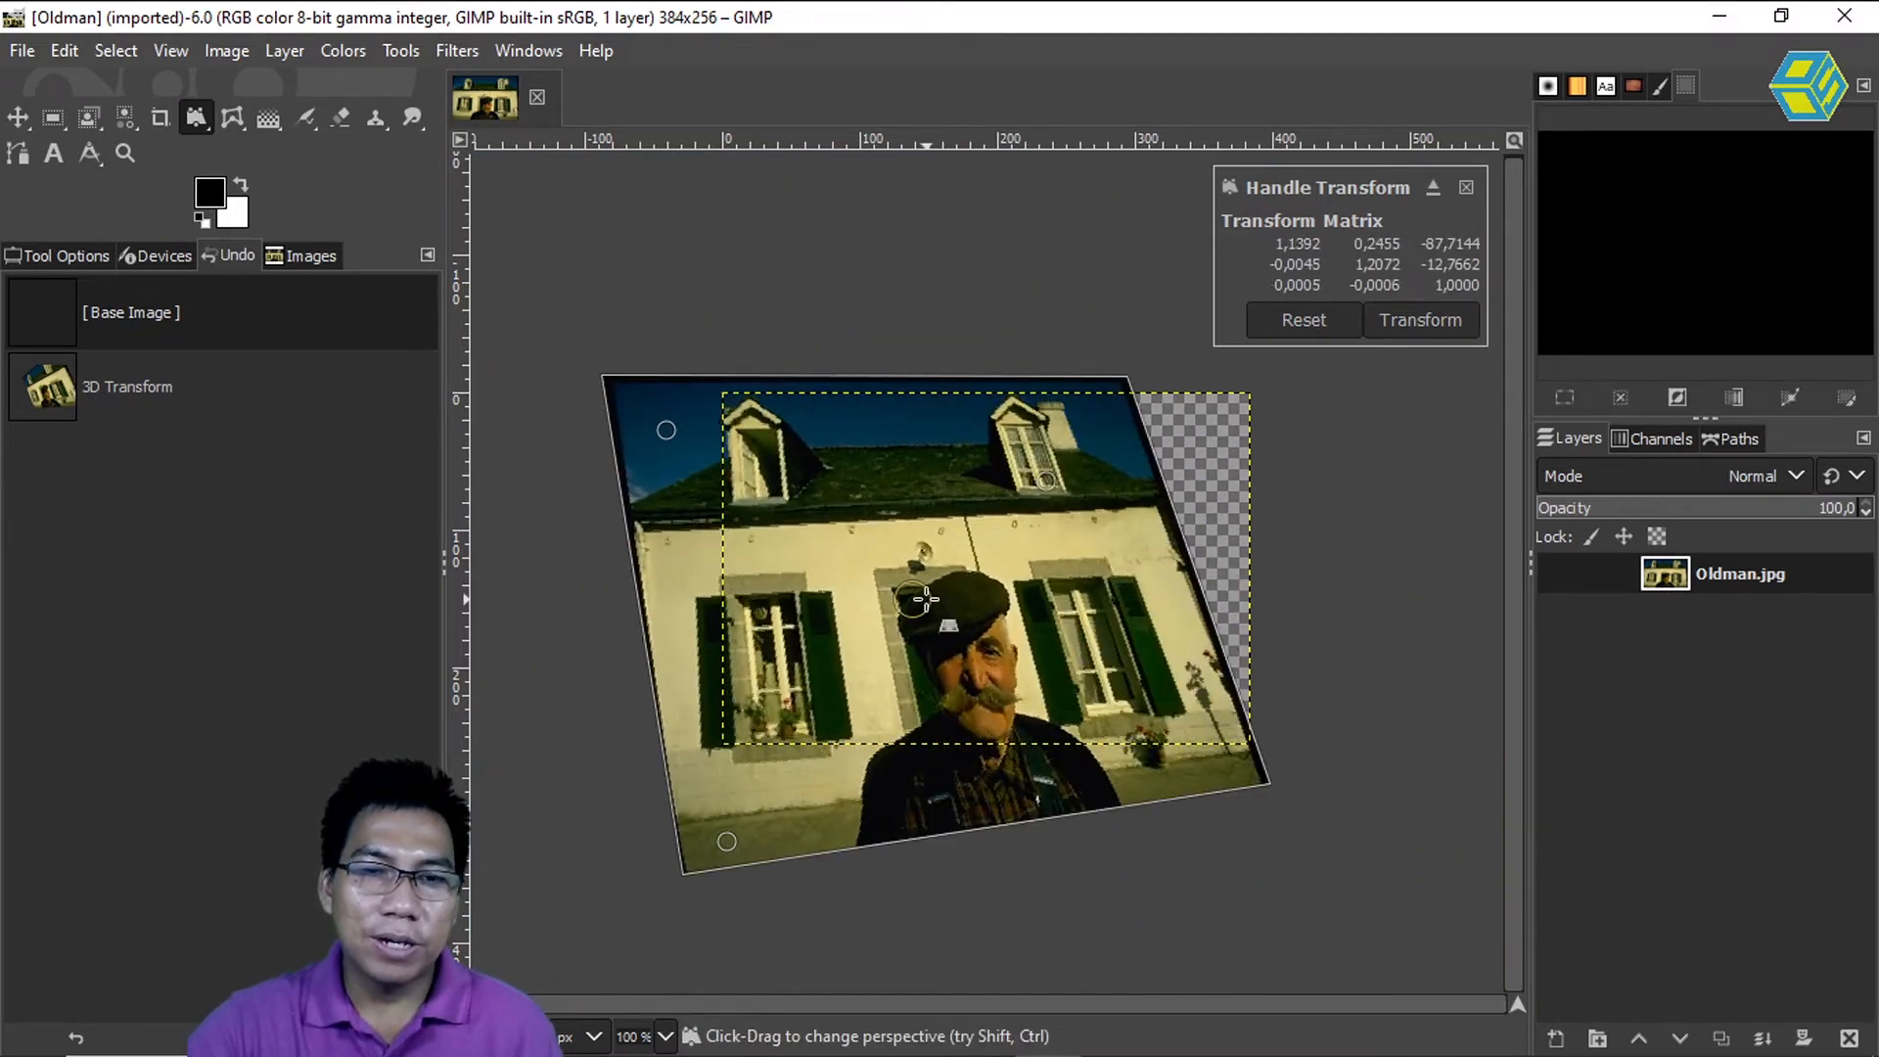
{"action": "left_click_drag", "start_coordinate": [925, 599], "coordinate": [937, 572]}
{"action": "left_click_drag", "start_coordinate": [670, 431], "coordinate": [693, 447]}
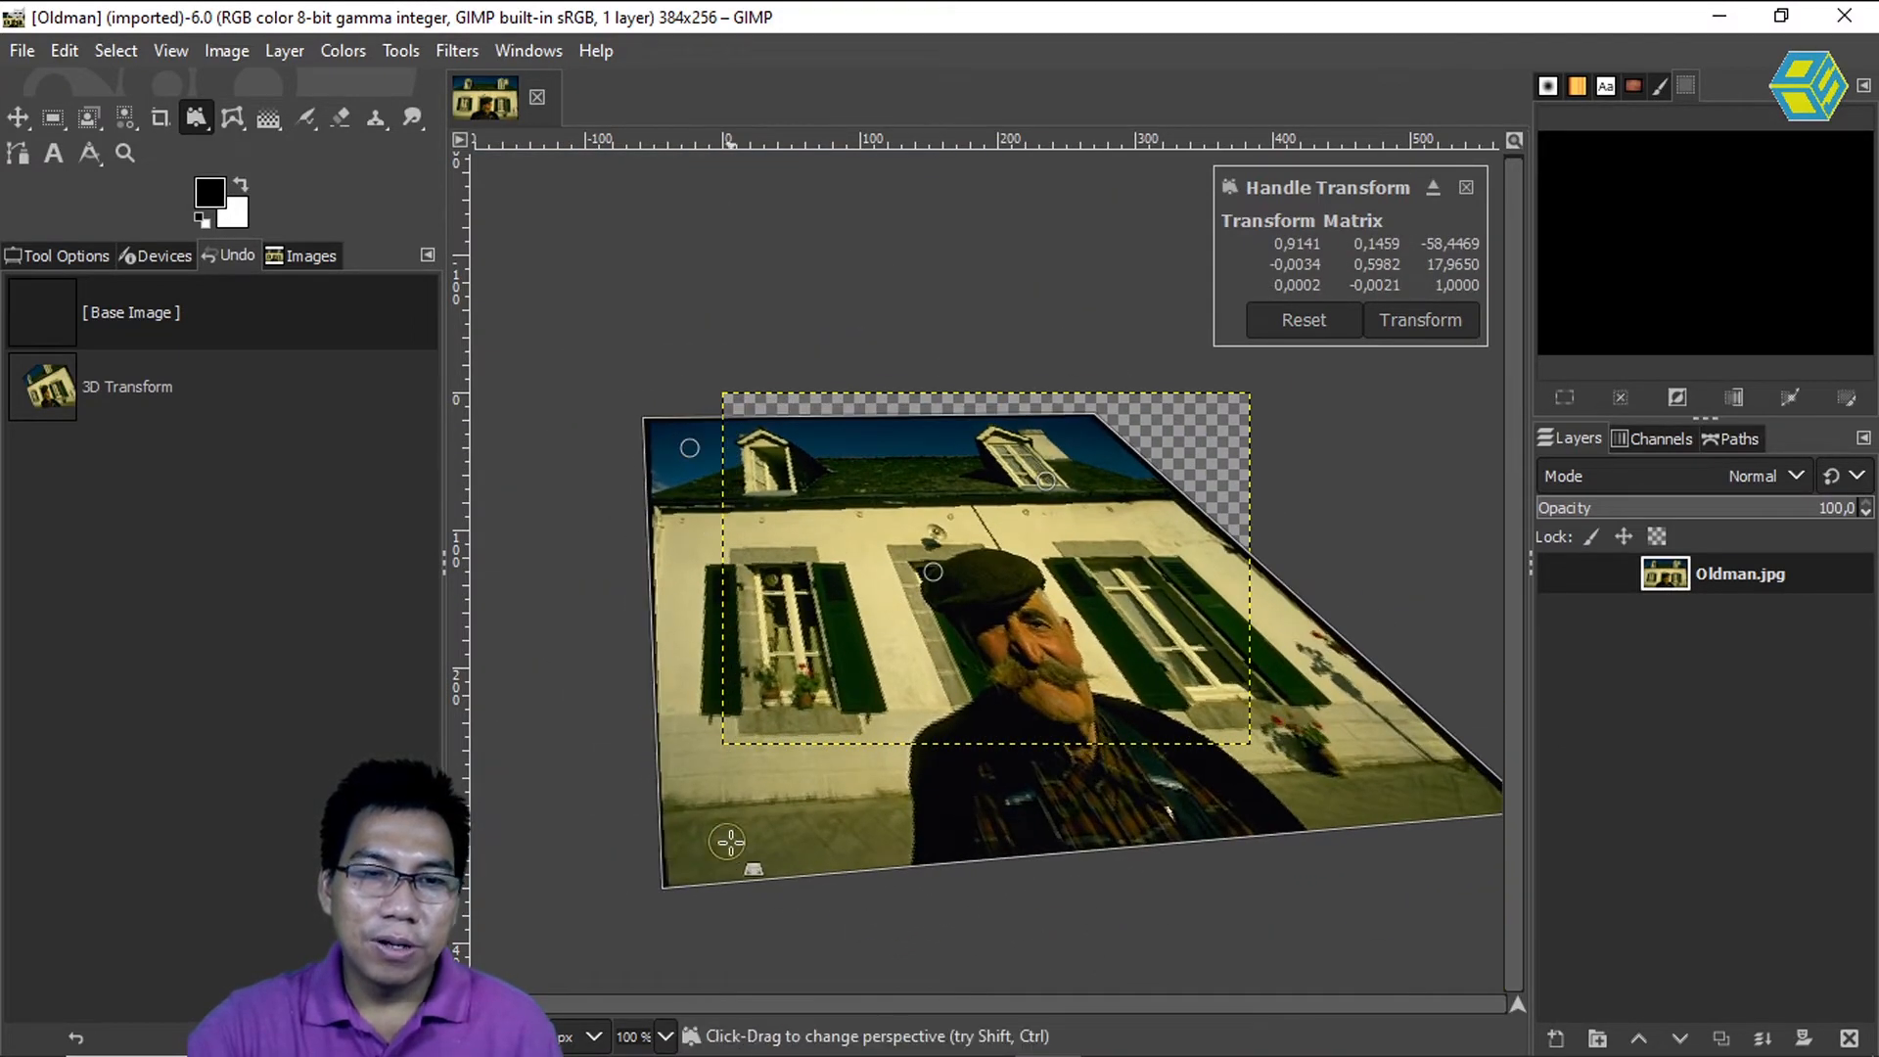
{"action": "left_click_drag", "start_coordinate": [730, 842], "coordinate": [736, 802]}
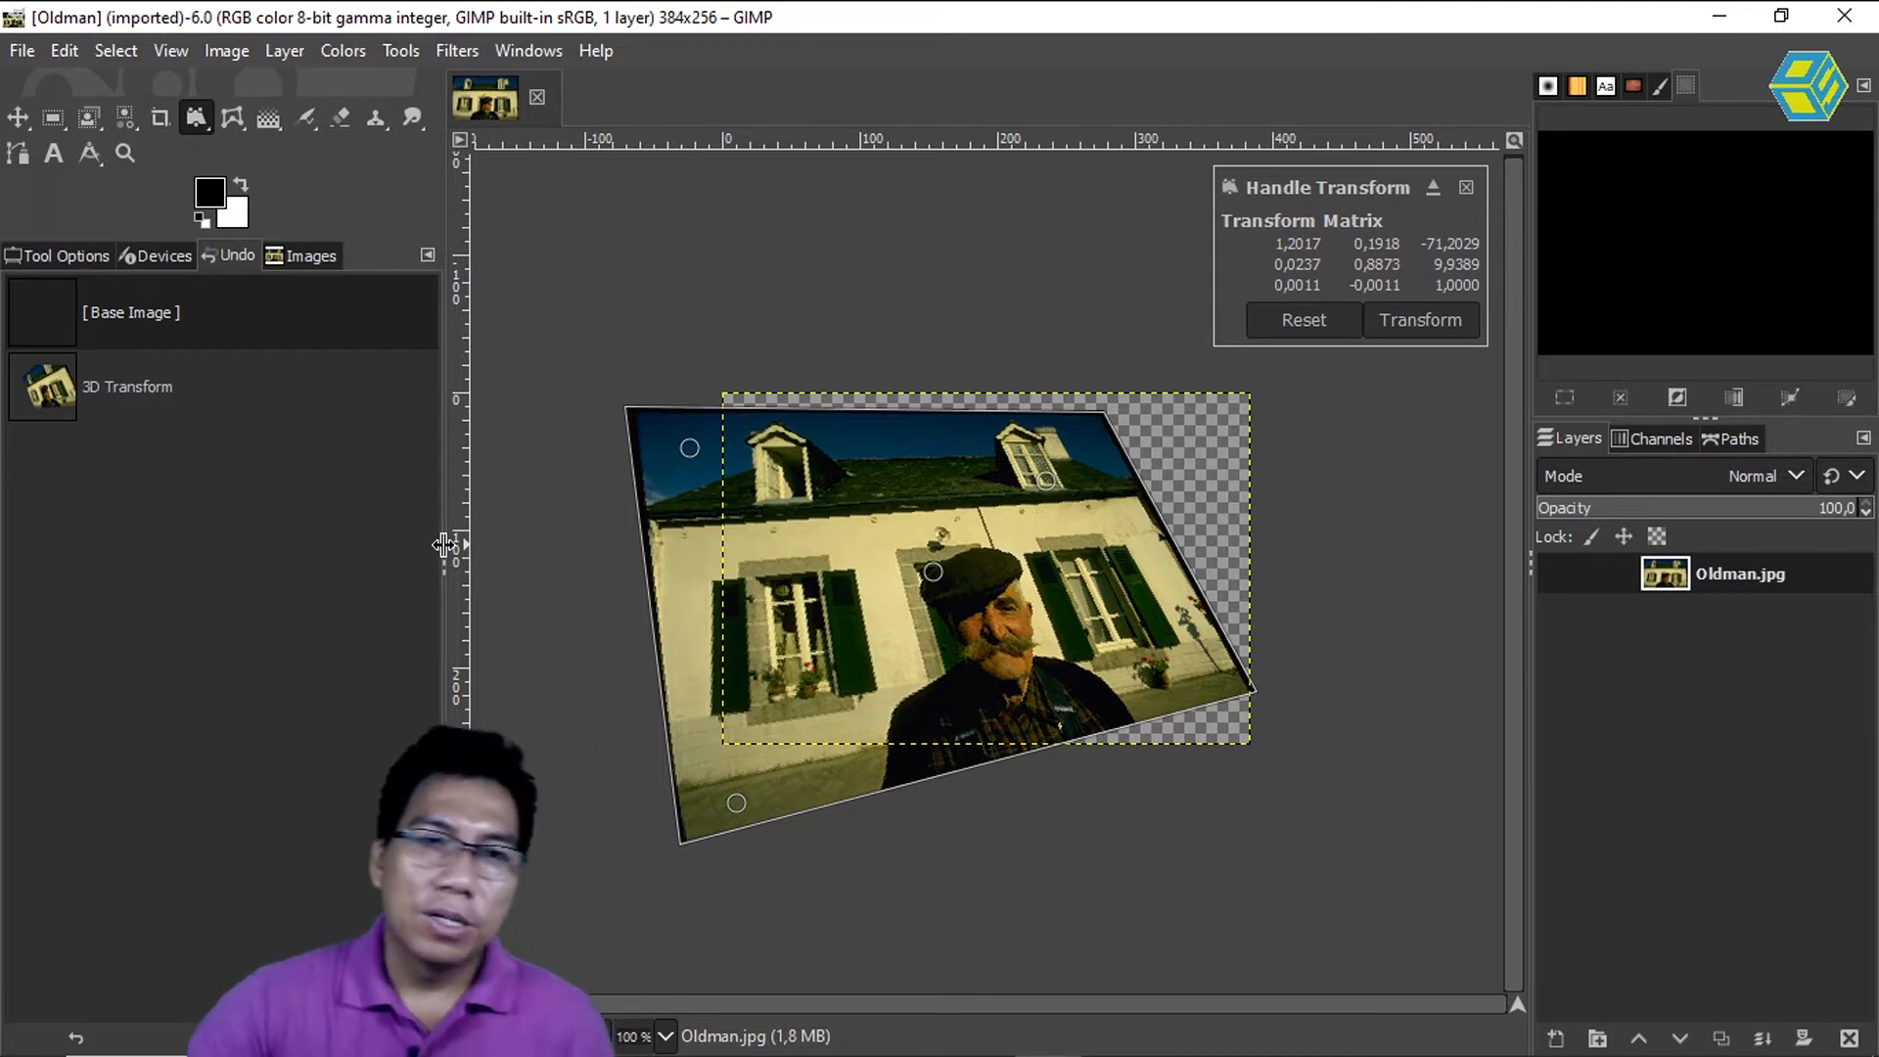
{"action": "key", "text": "Return"}
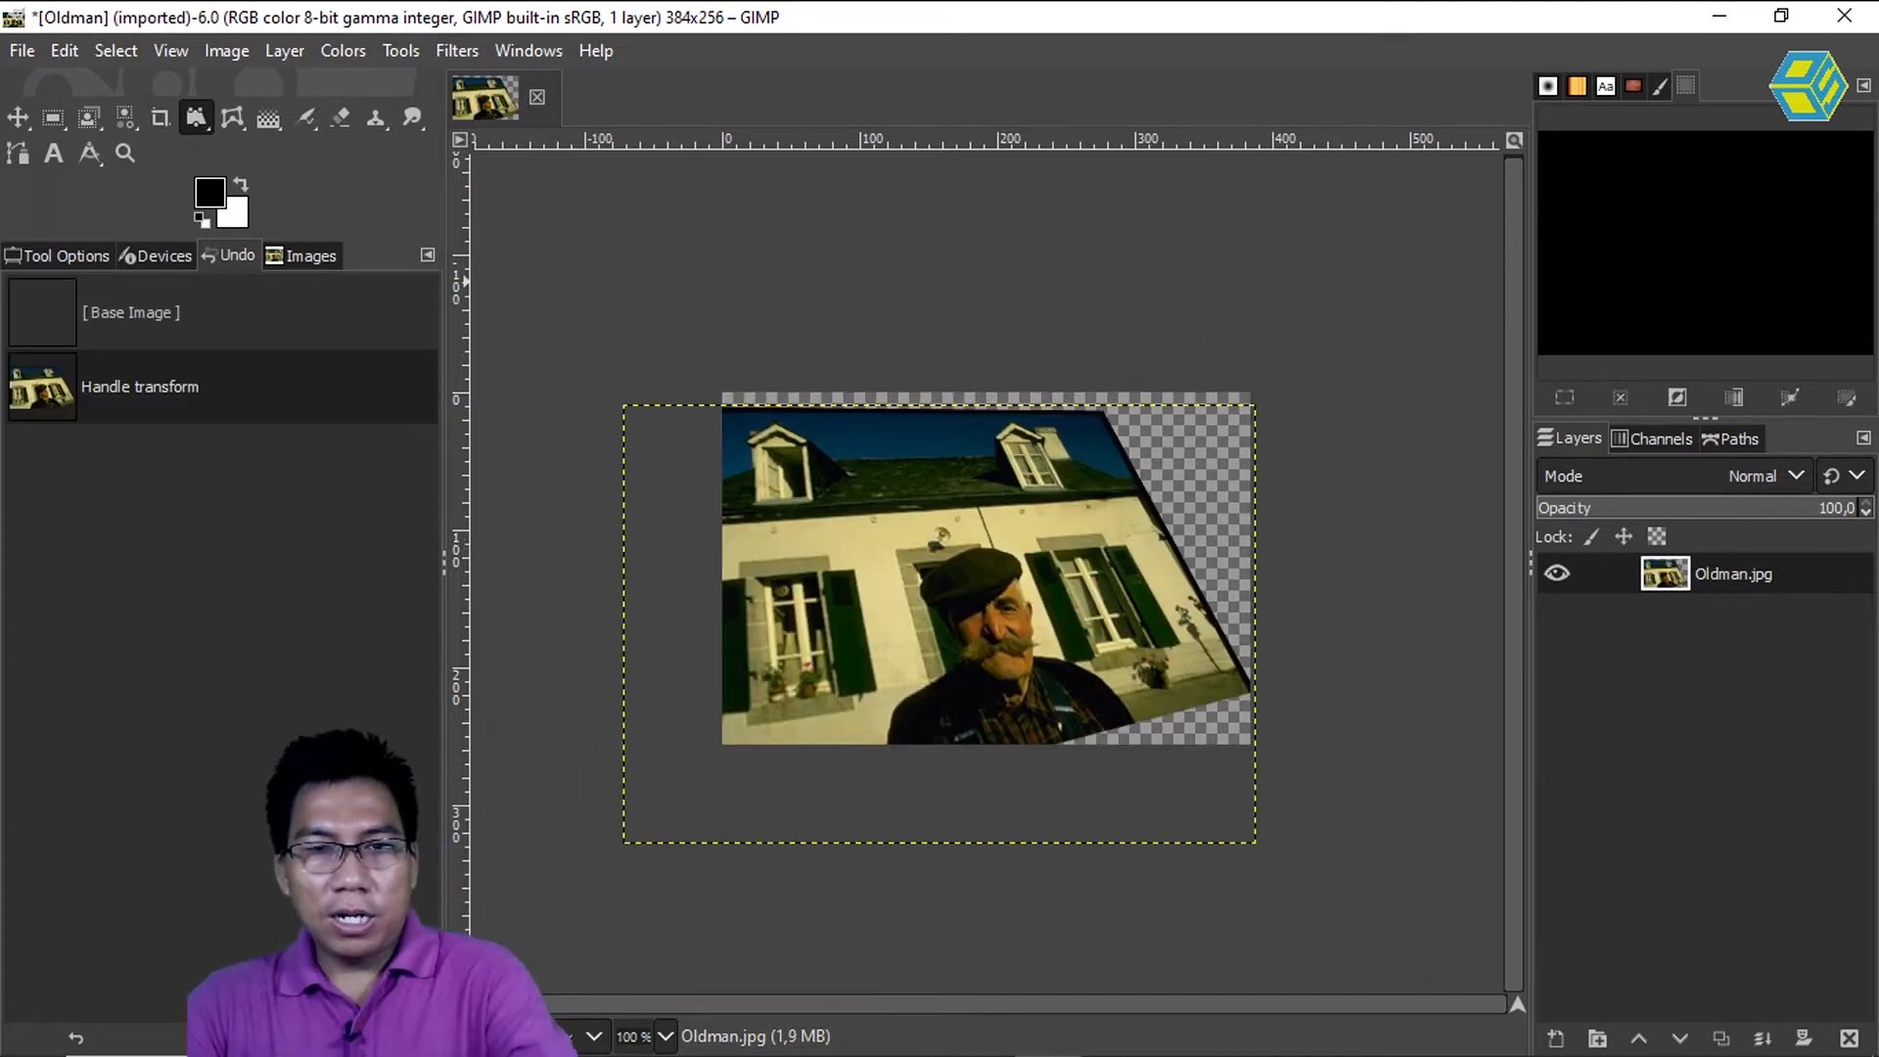
{"action": "left_click", "coordinate": [192, 313]}
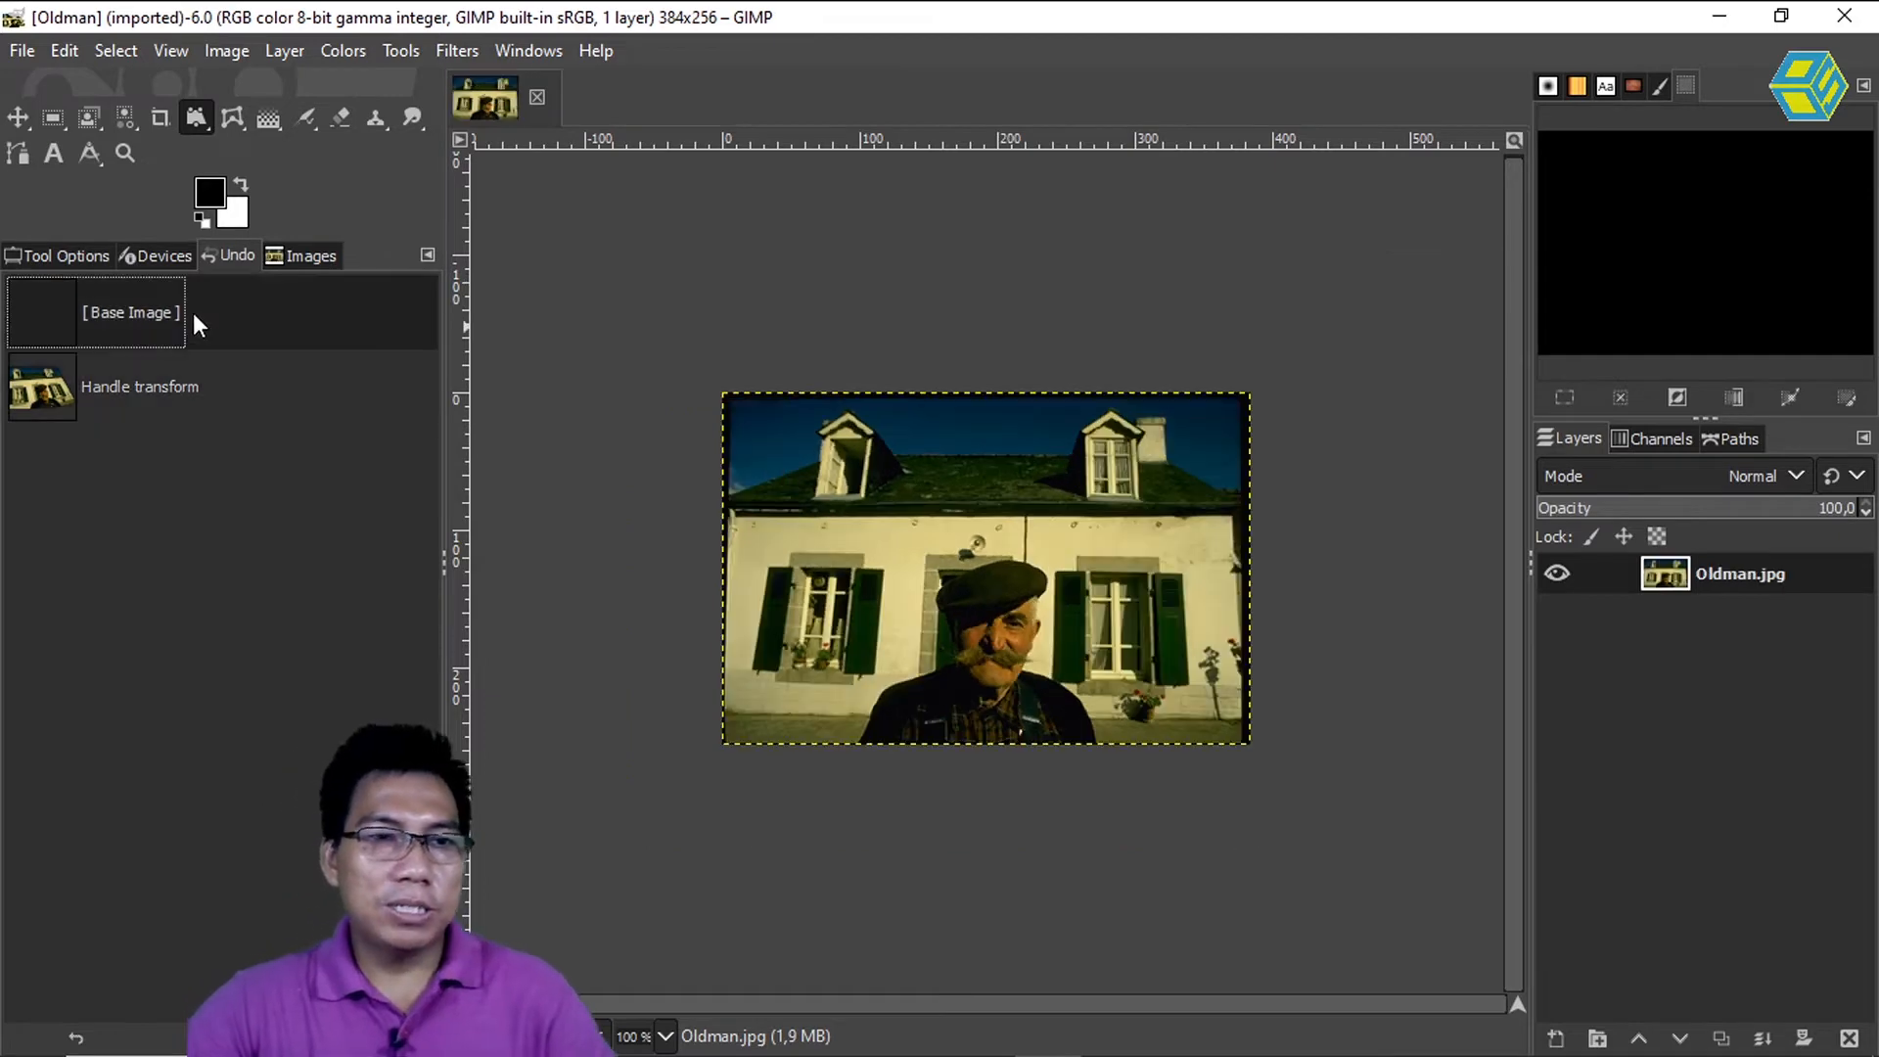
- Close the Oldman.jpg image
{"action": "left_click", "coordinate": [535, 96]}
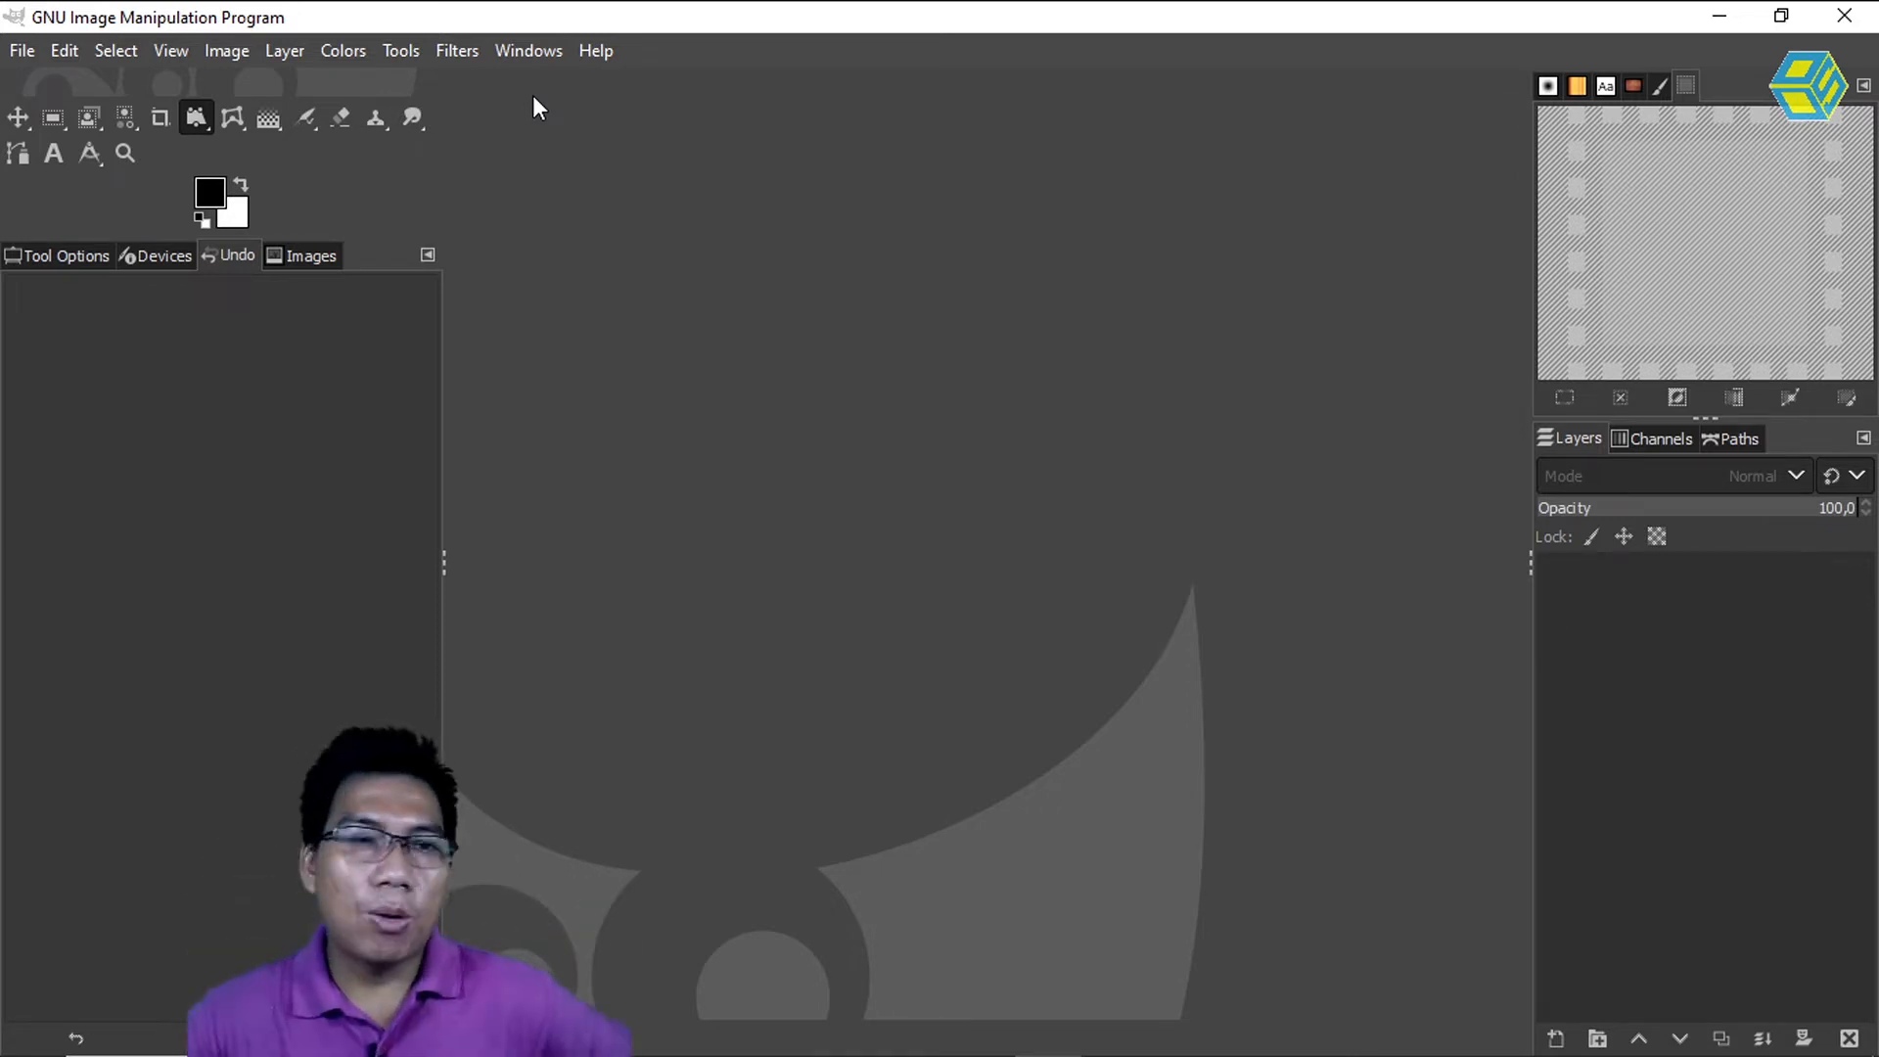
{"action": "left_click", "coordinate": [38, 49]}
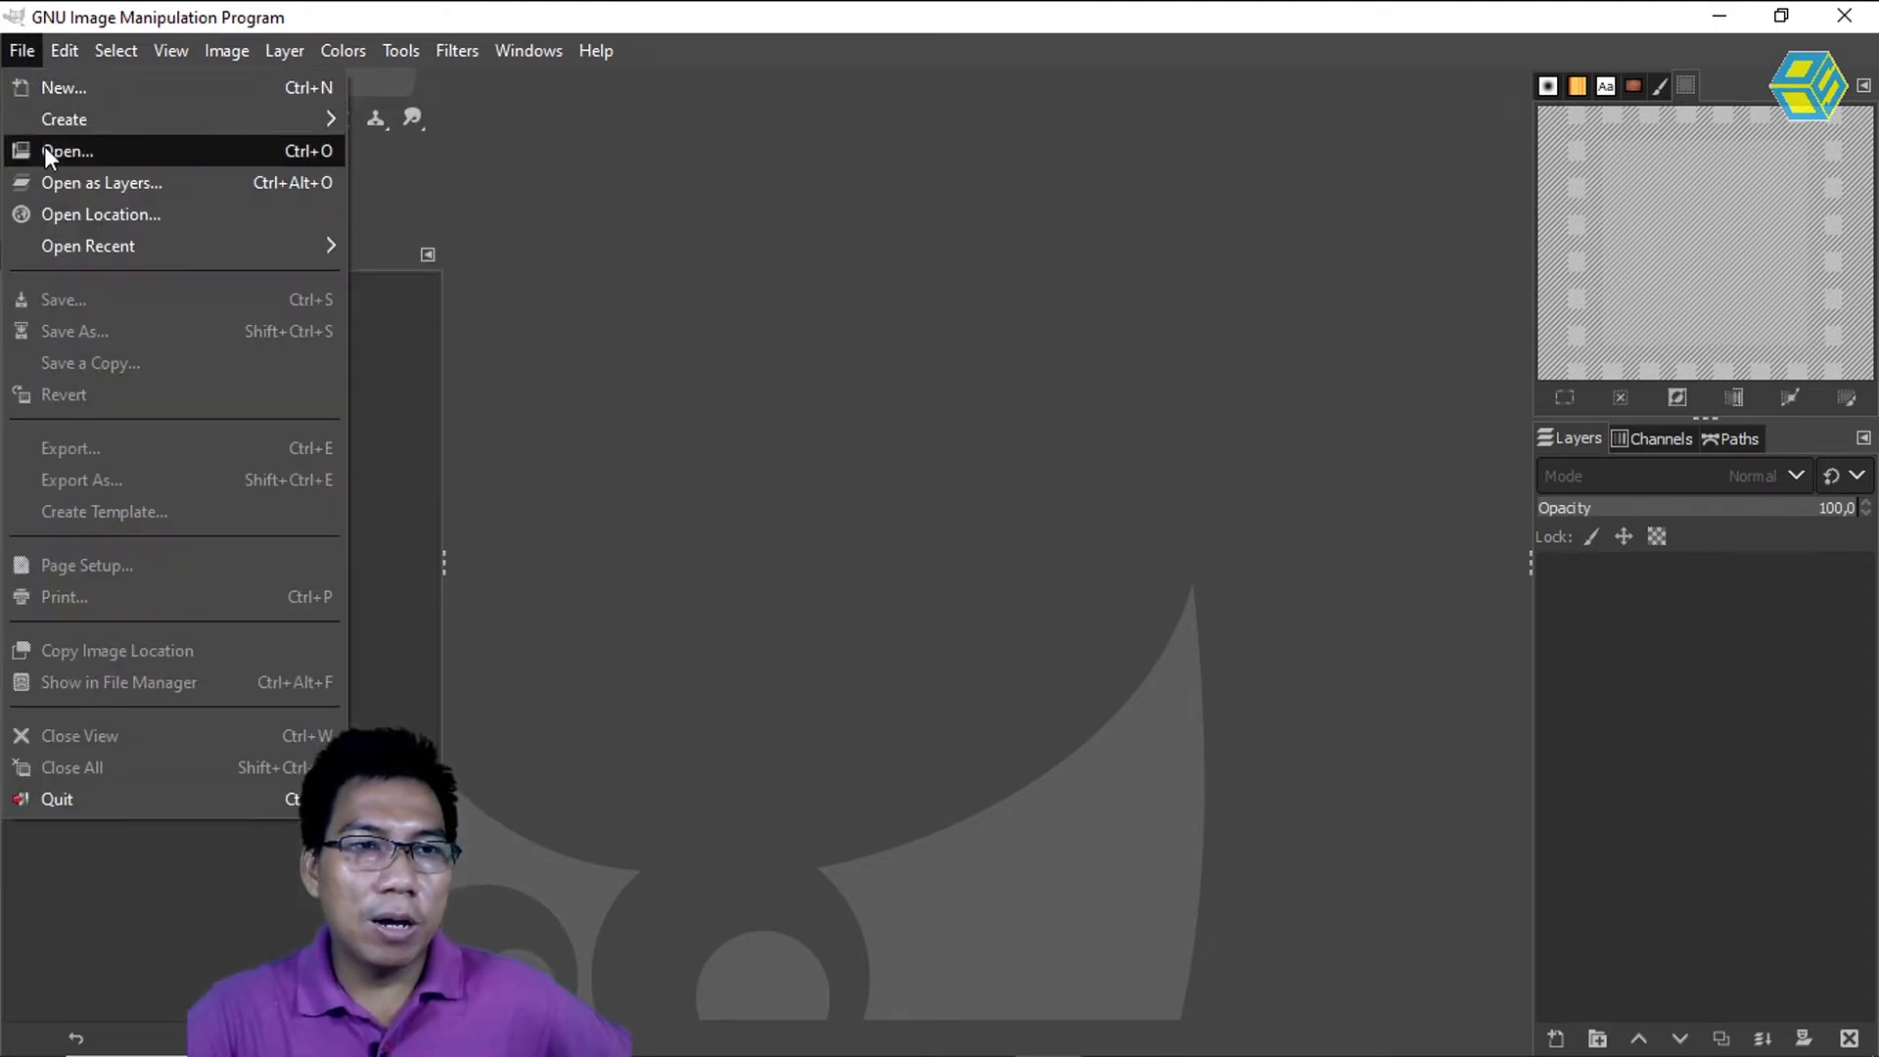
{"action": "left_click", "coordinate": [46, 151]}
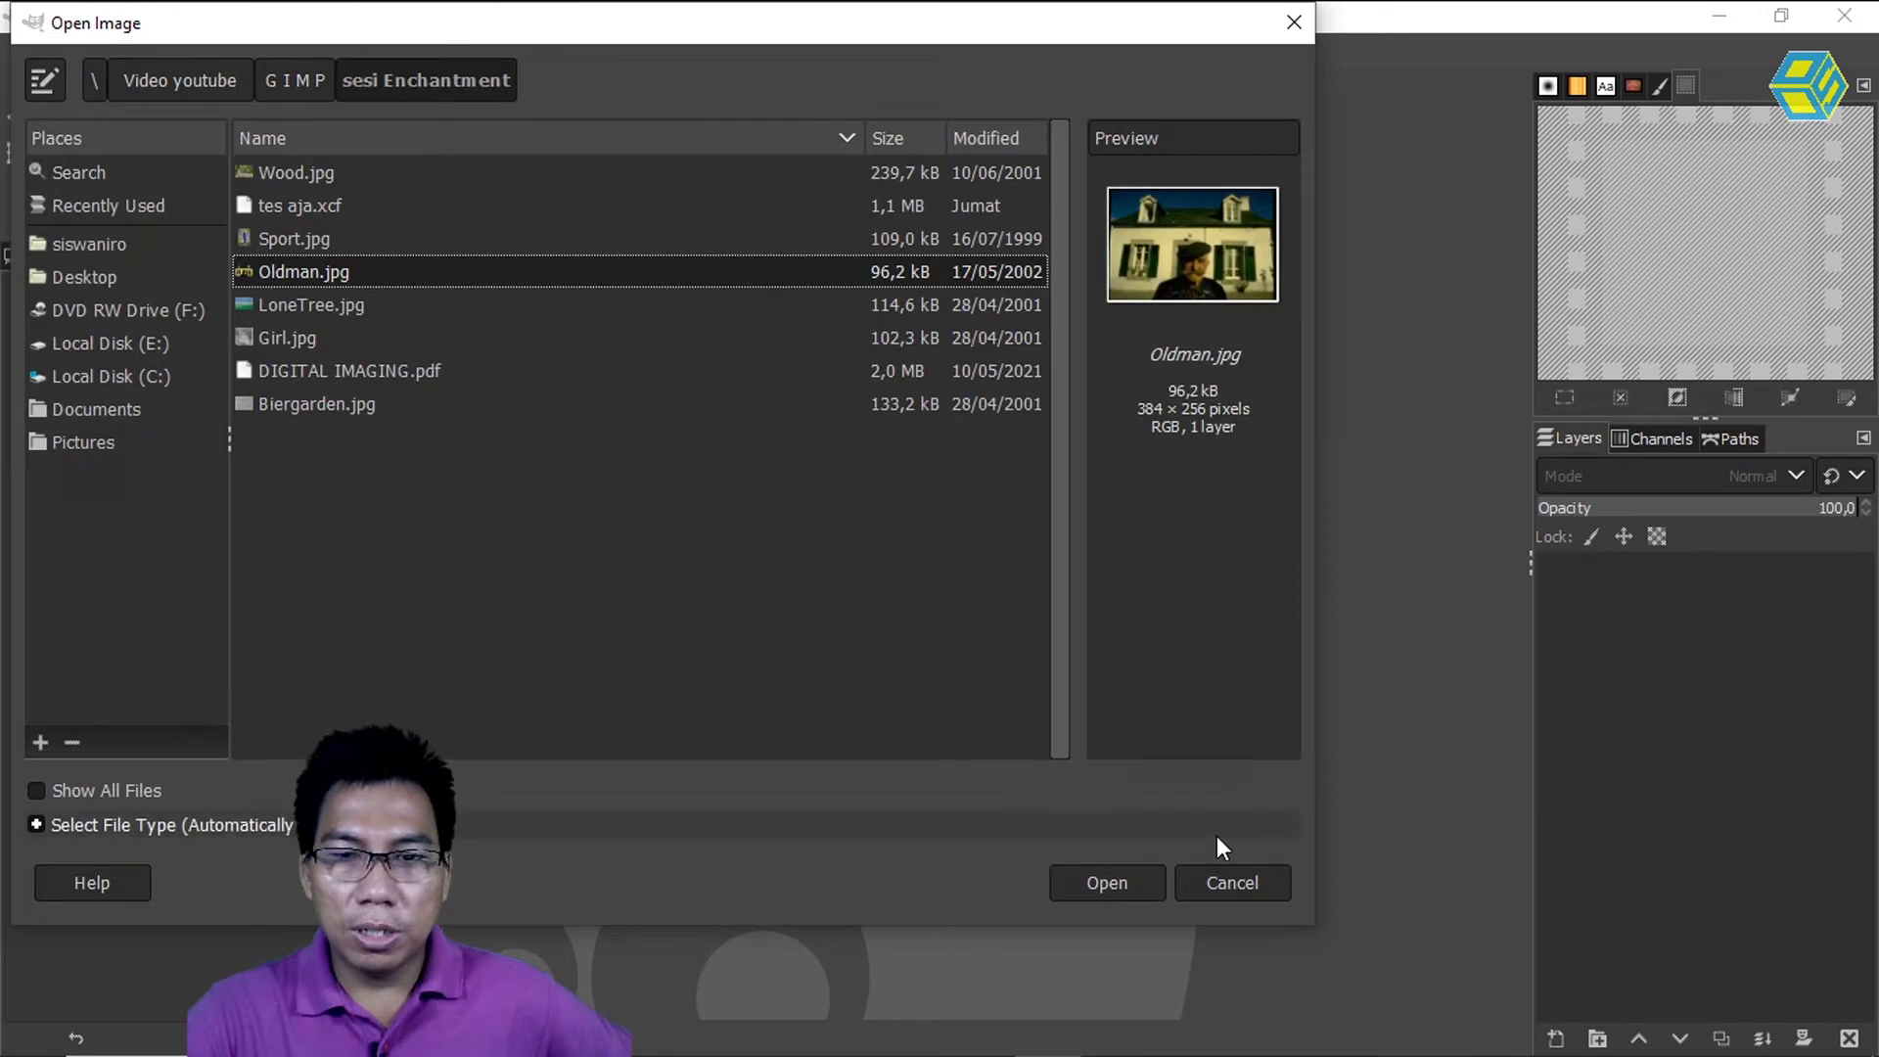
{"action": "left_click", "coordinate": [1234, 884]}
- Create a new 800 × 600 px RGB image at 100 pixels/in with a white fill
{"action": "left_click", "coordinate": [21, 51]}
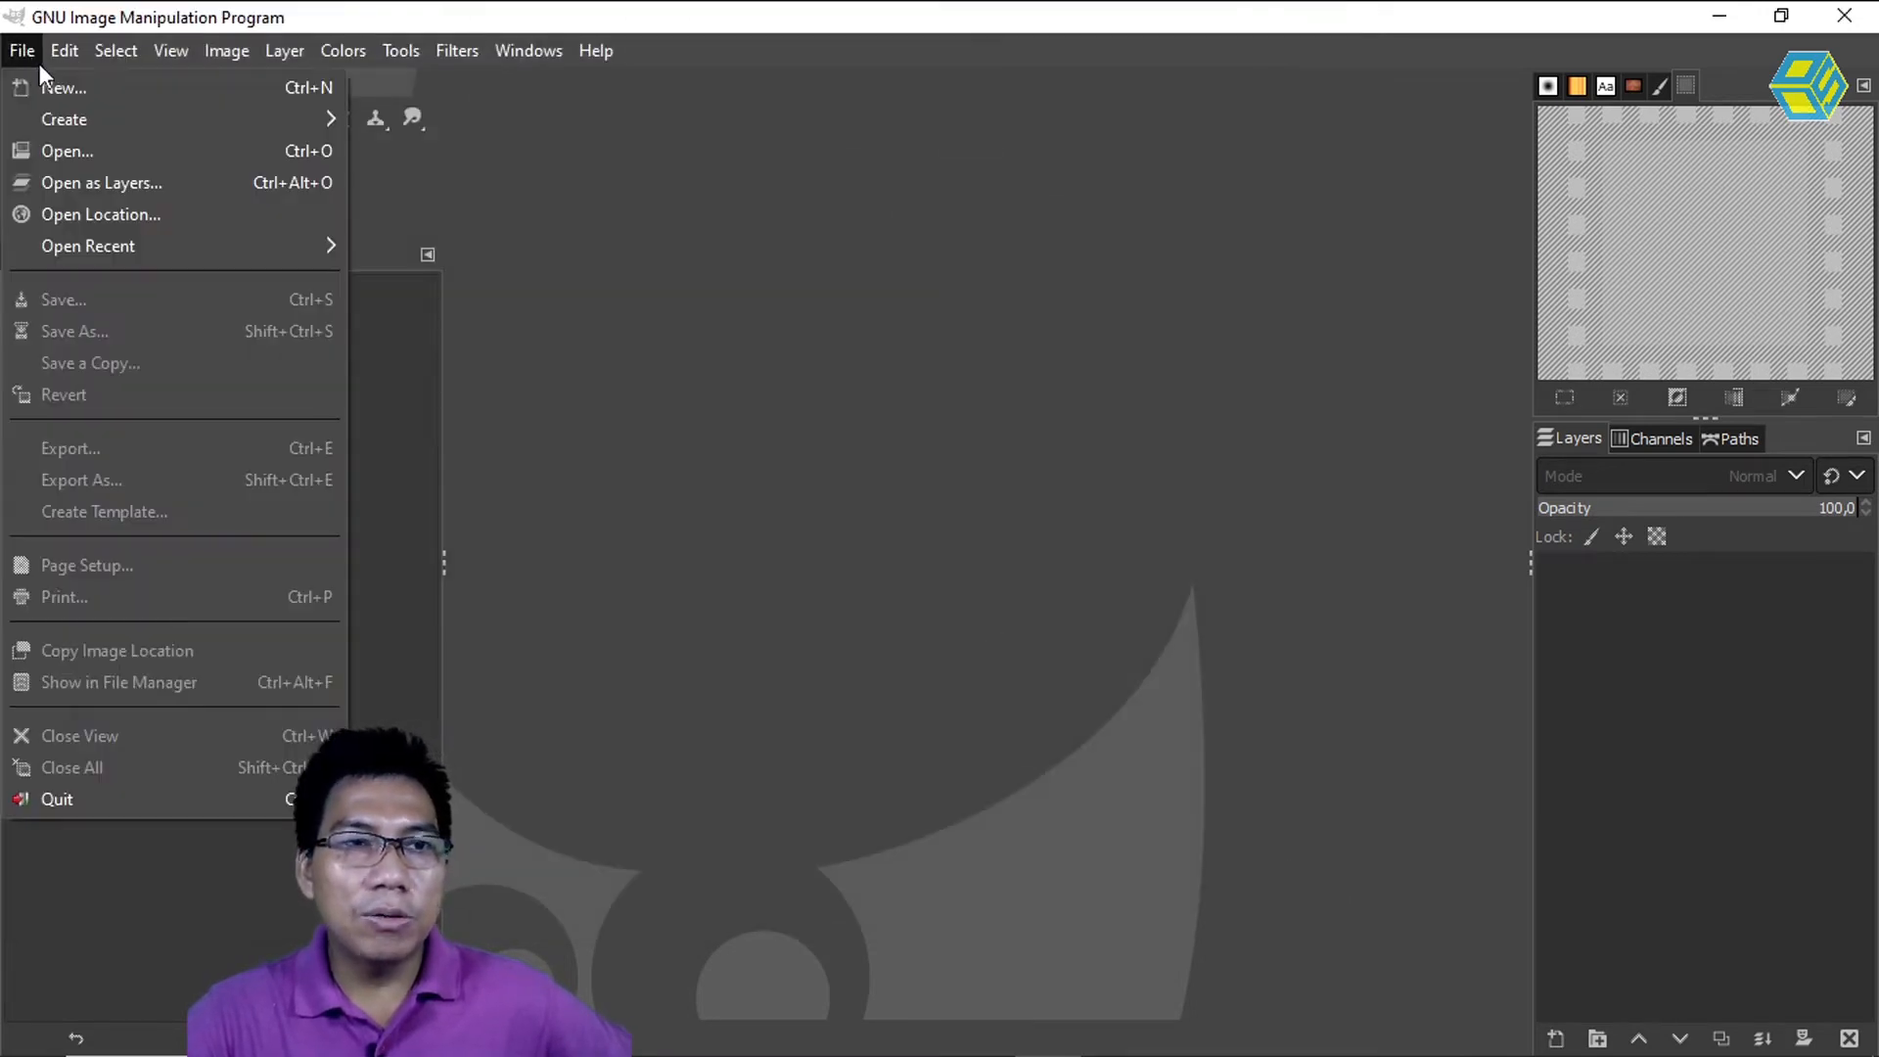
{"action": "left_click", "coordinate": [50, 86]}
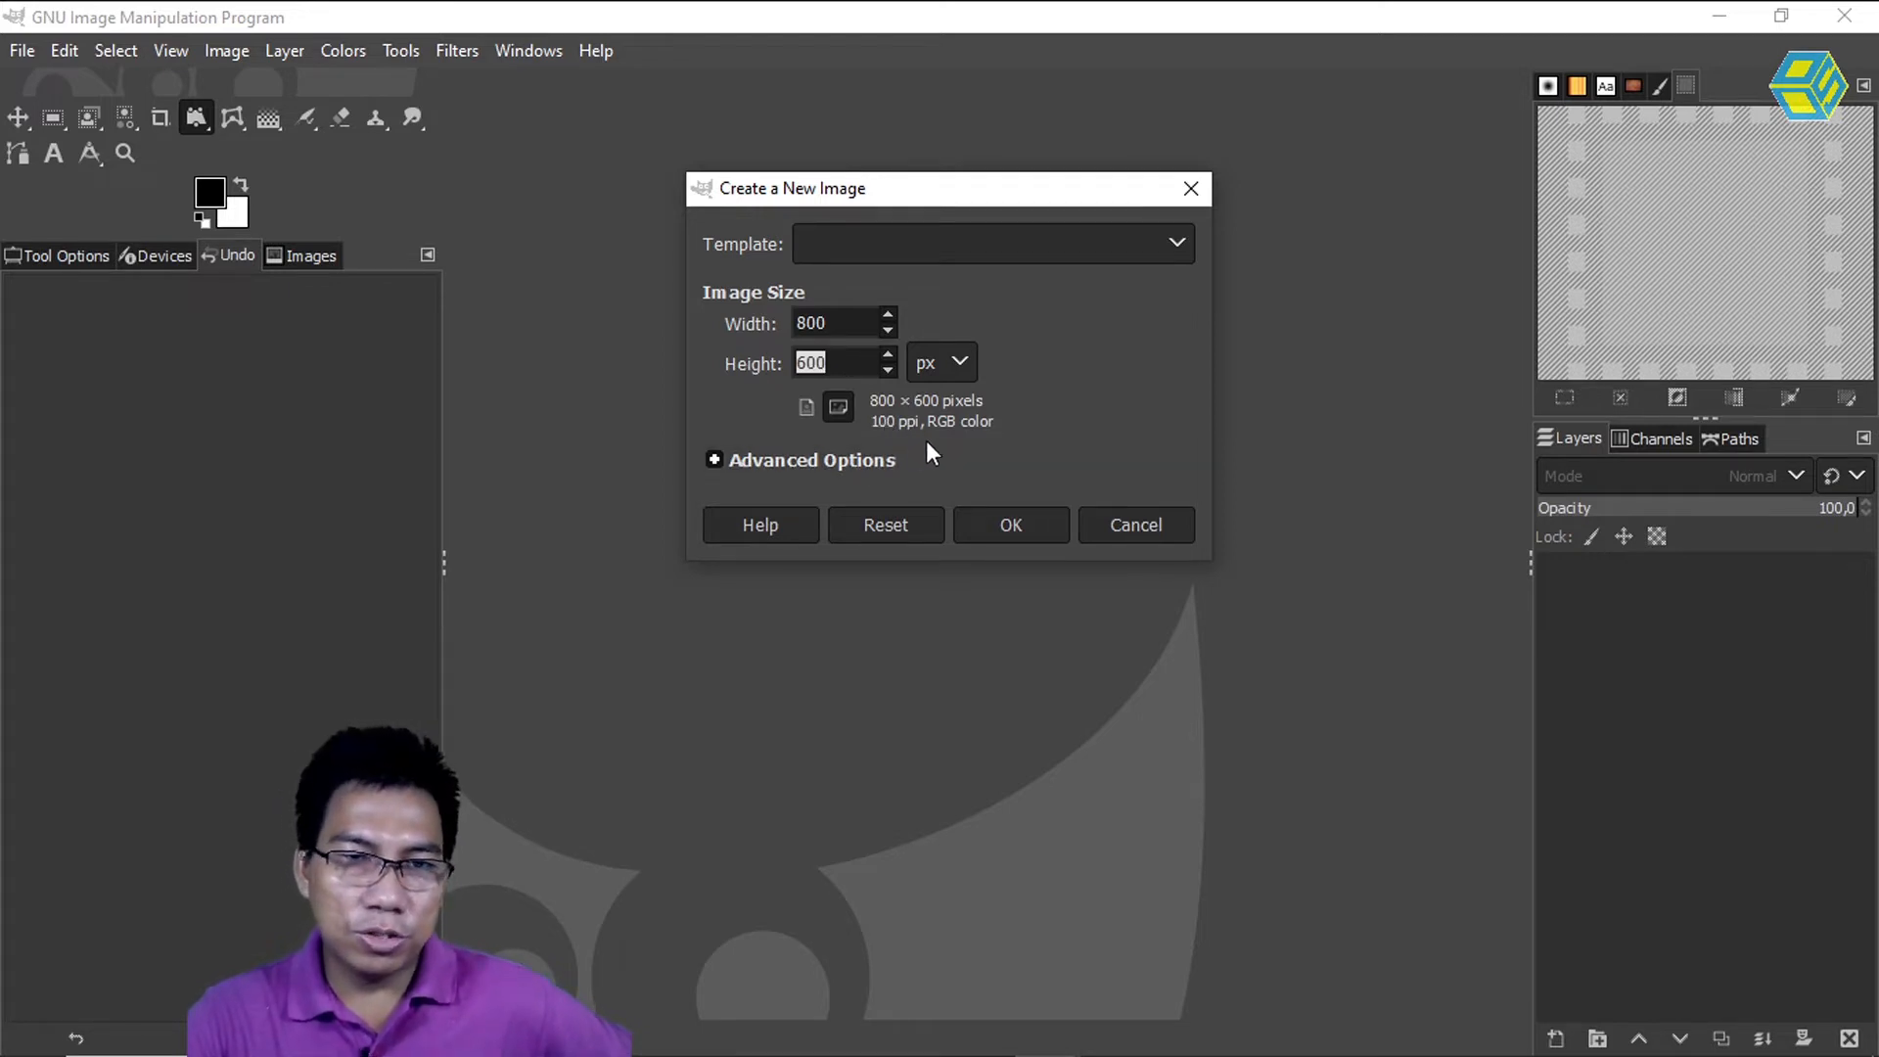
{"action": "left_click", "coordinate": [801, 460]}
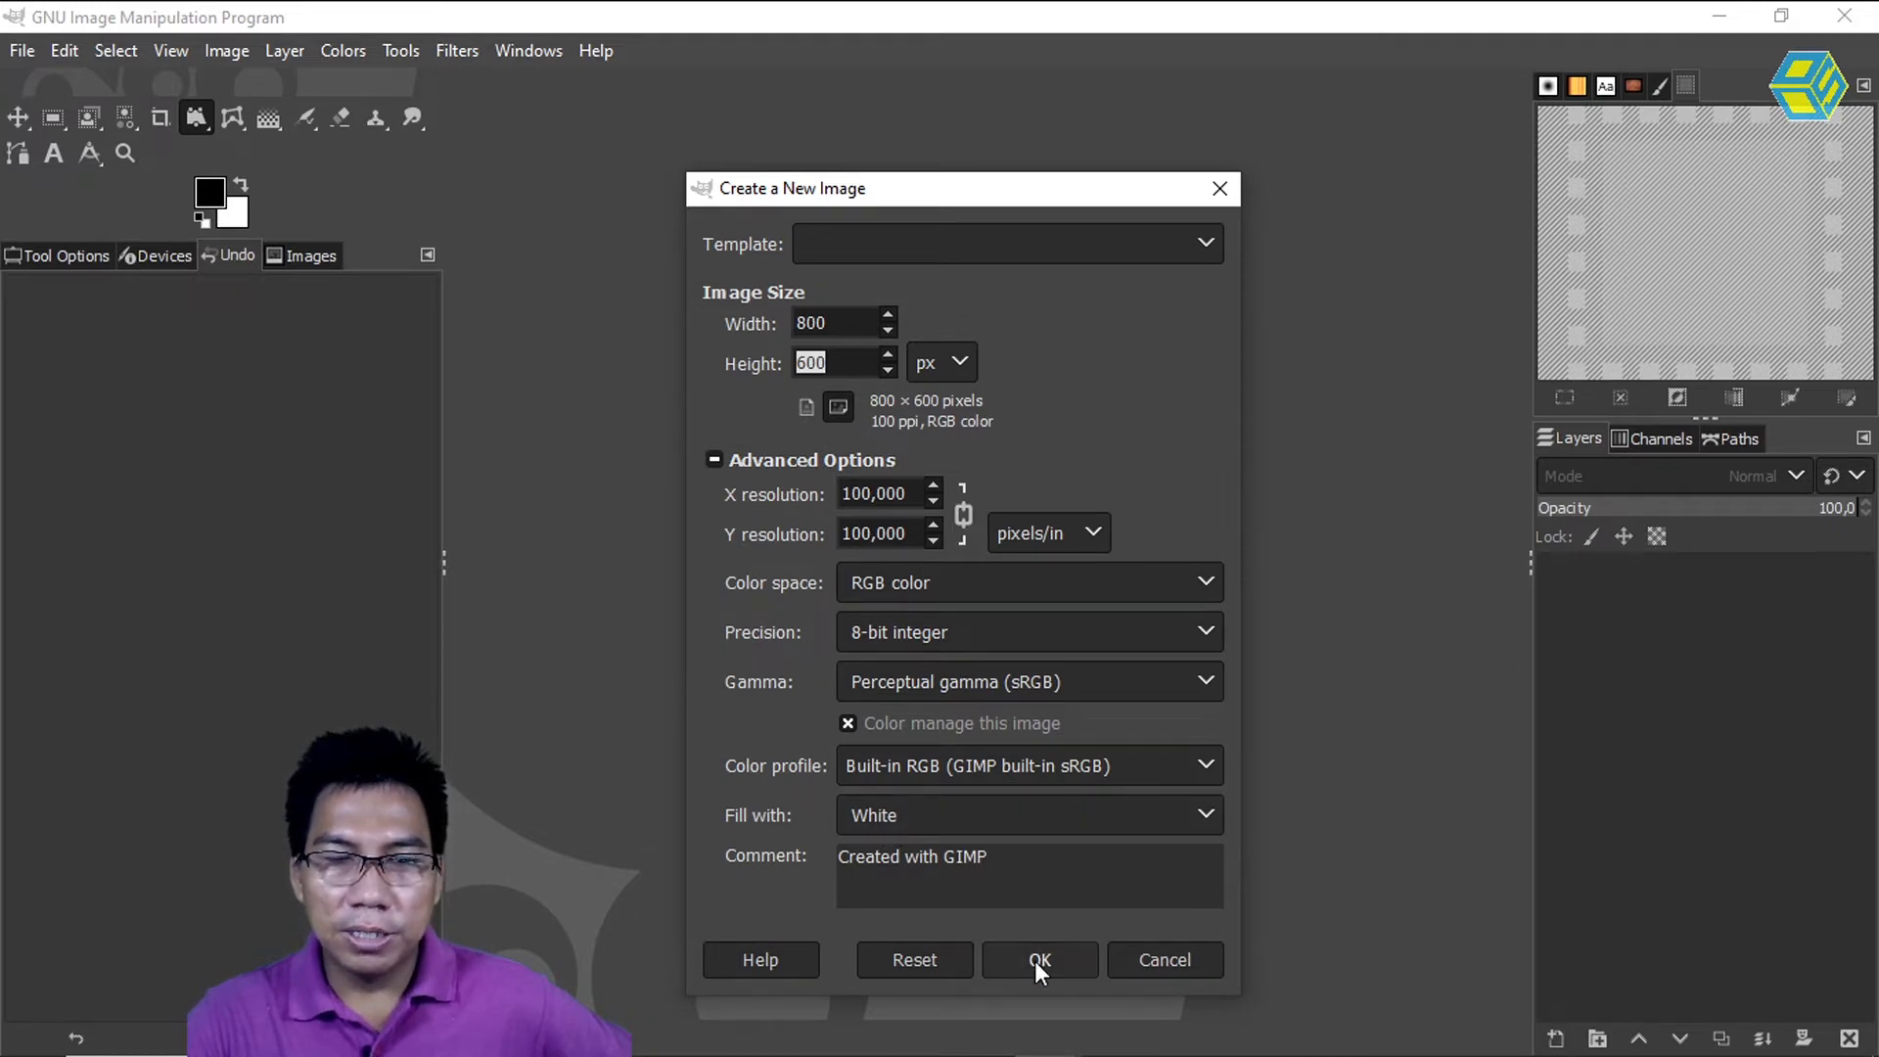
{"action": "left_click", "coordinate": [1035, 960]}
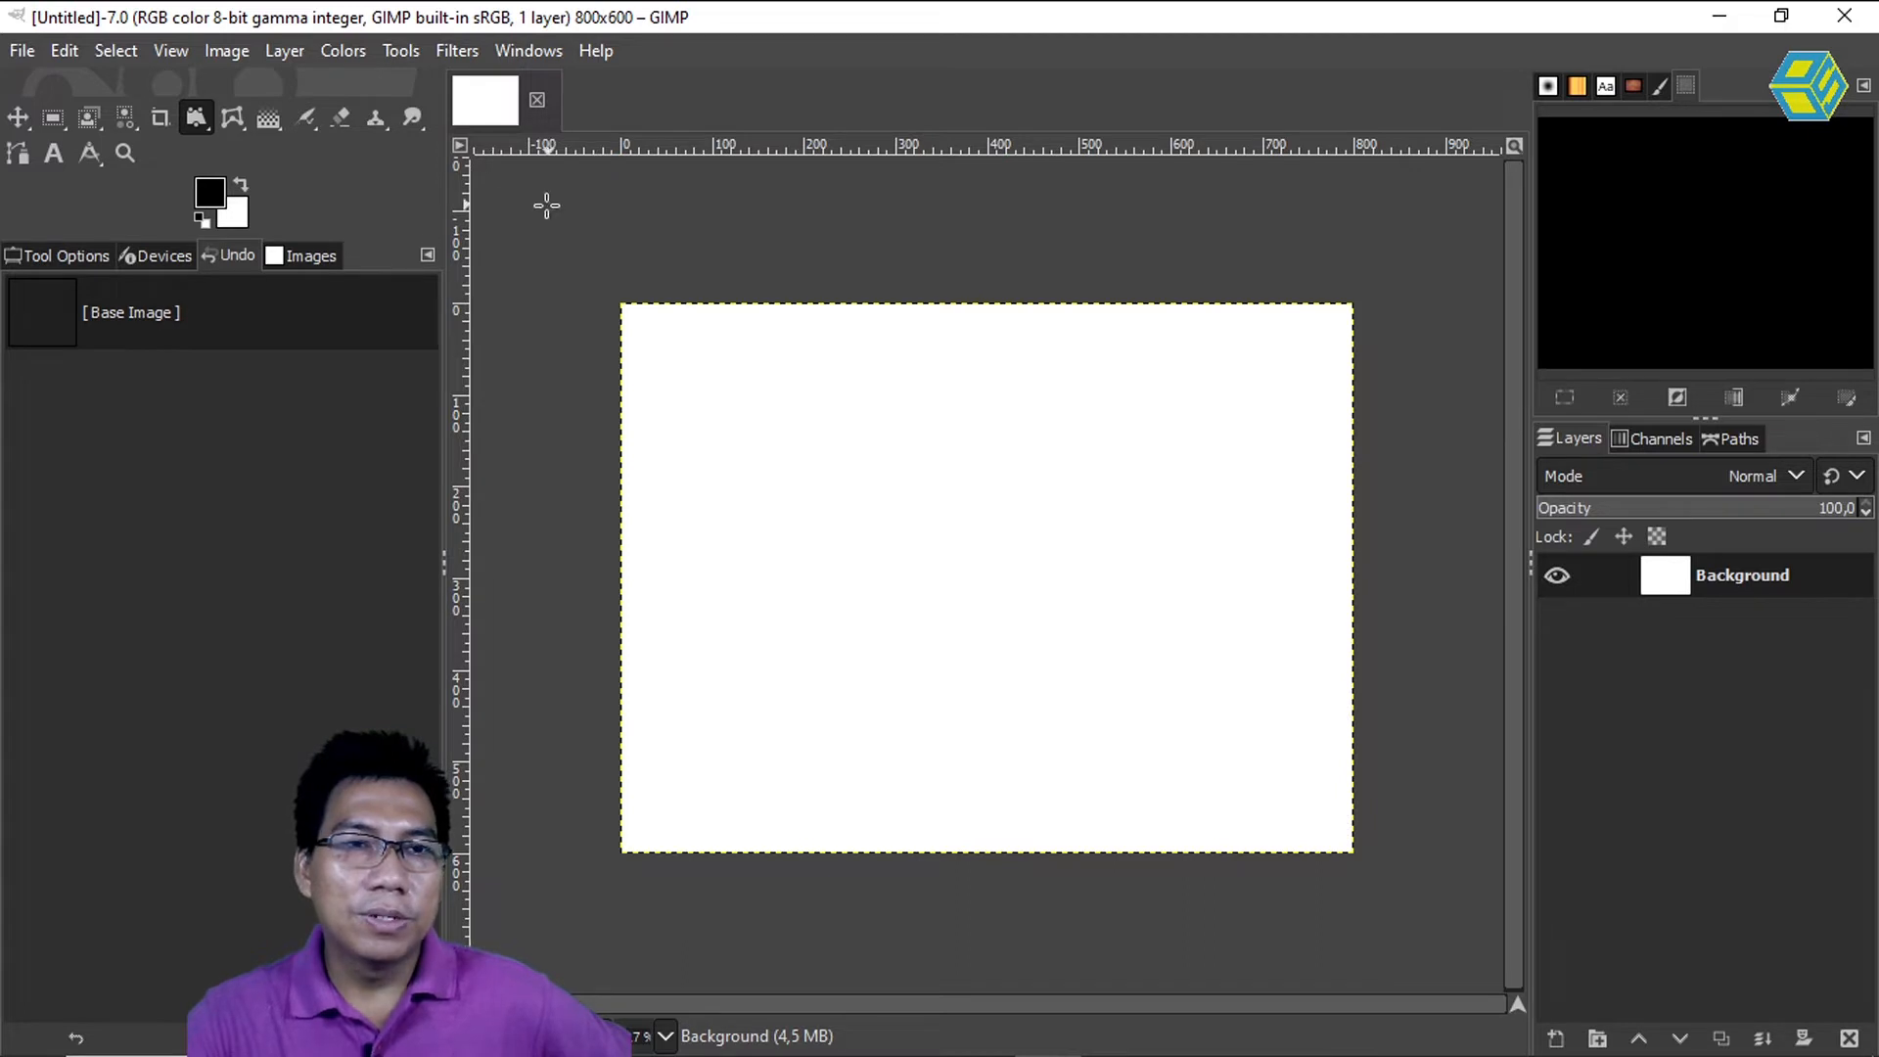
- Hide the rulers of the blank image and show them again
{"action": "left_click", "coordinate": [171, 51]}
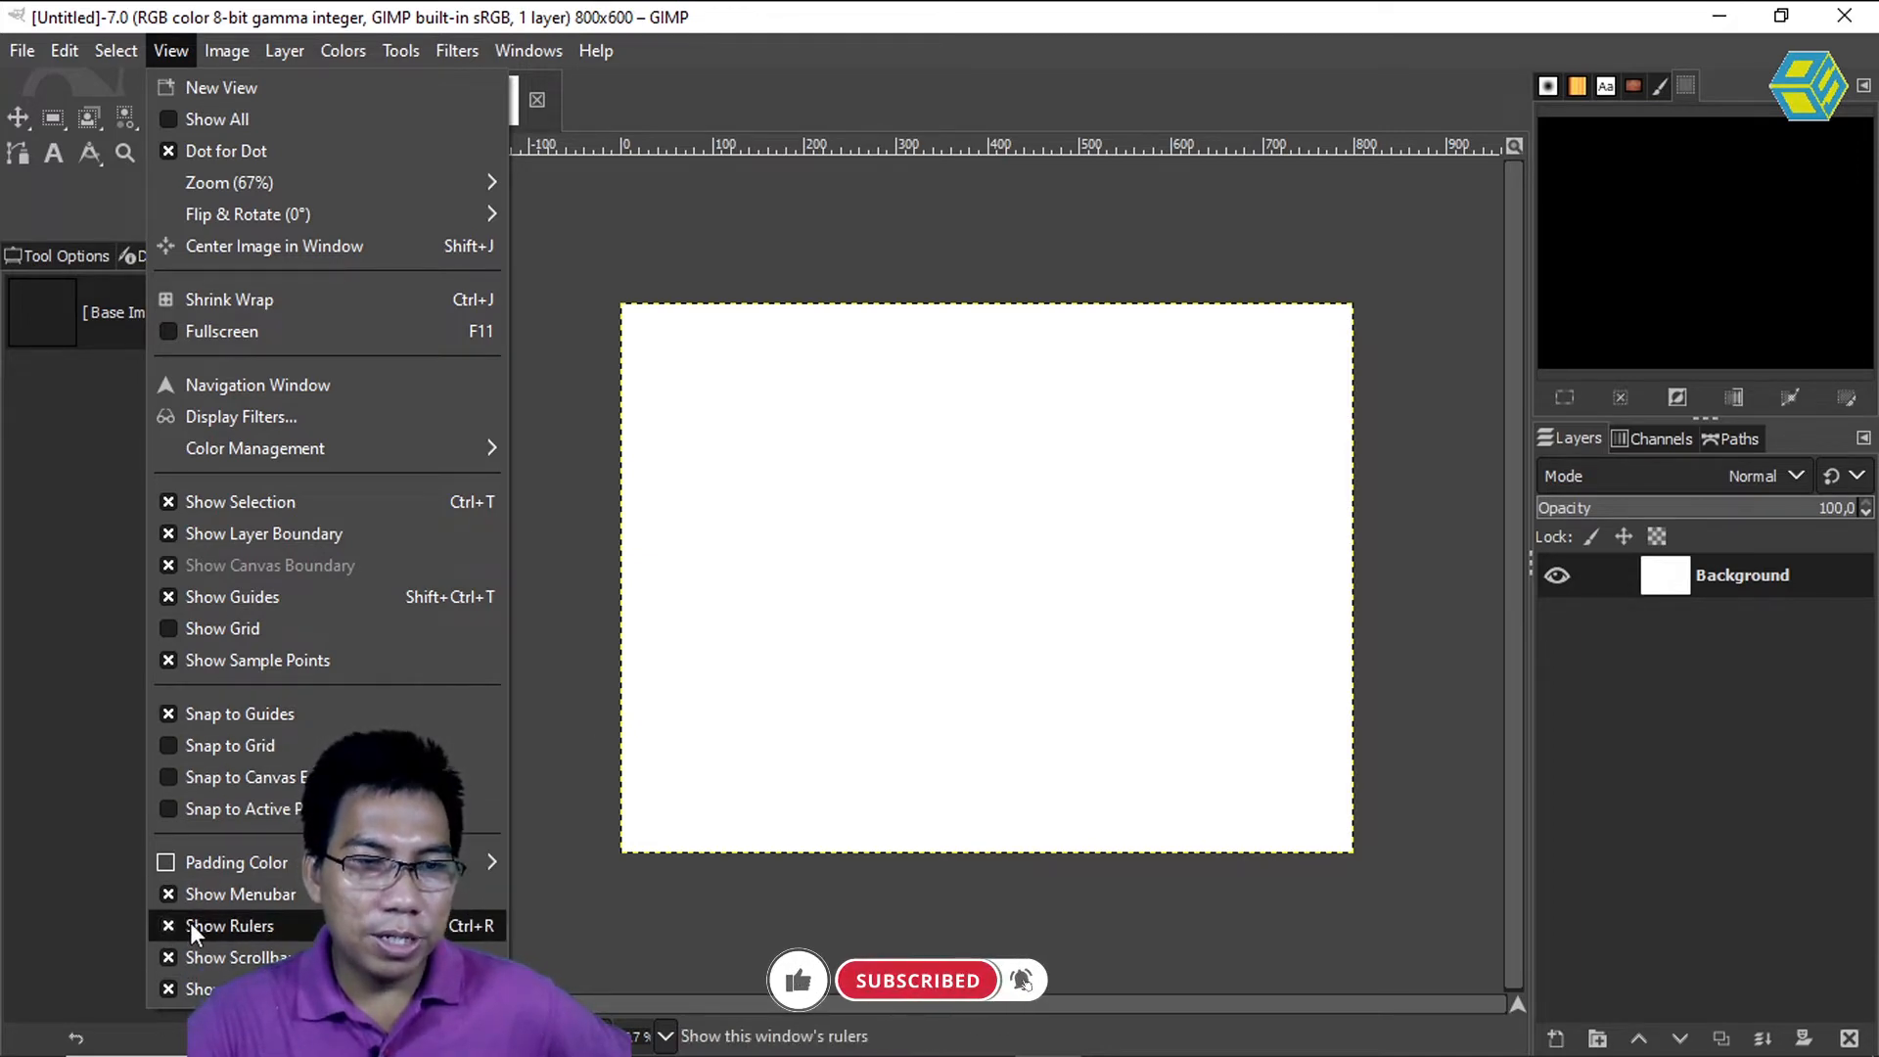
{"action": "left_click", "coordinate": [954, 15]}
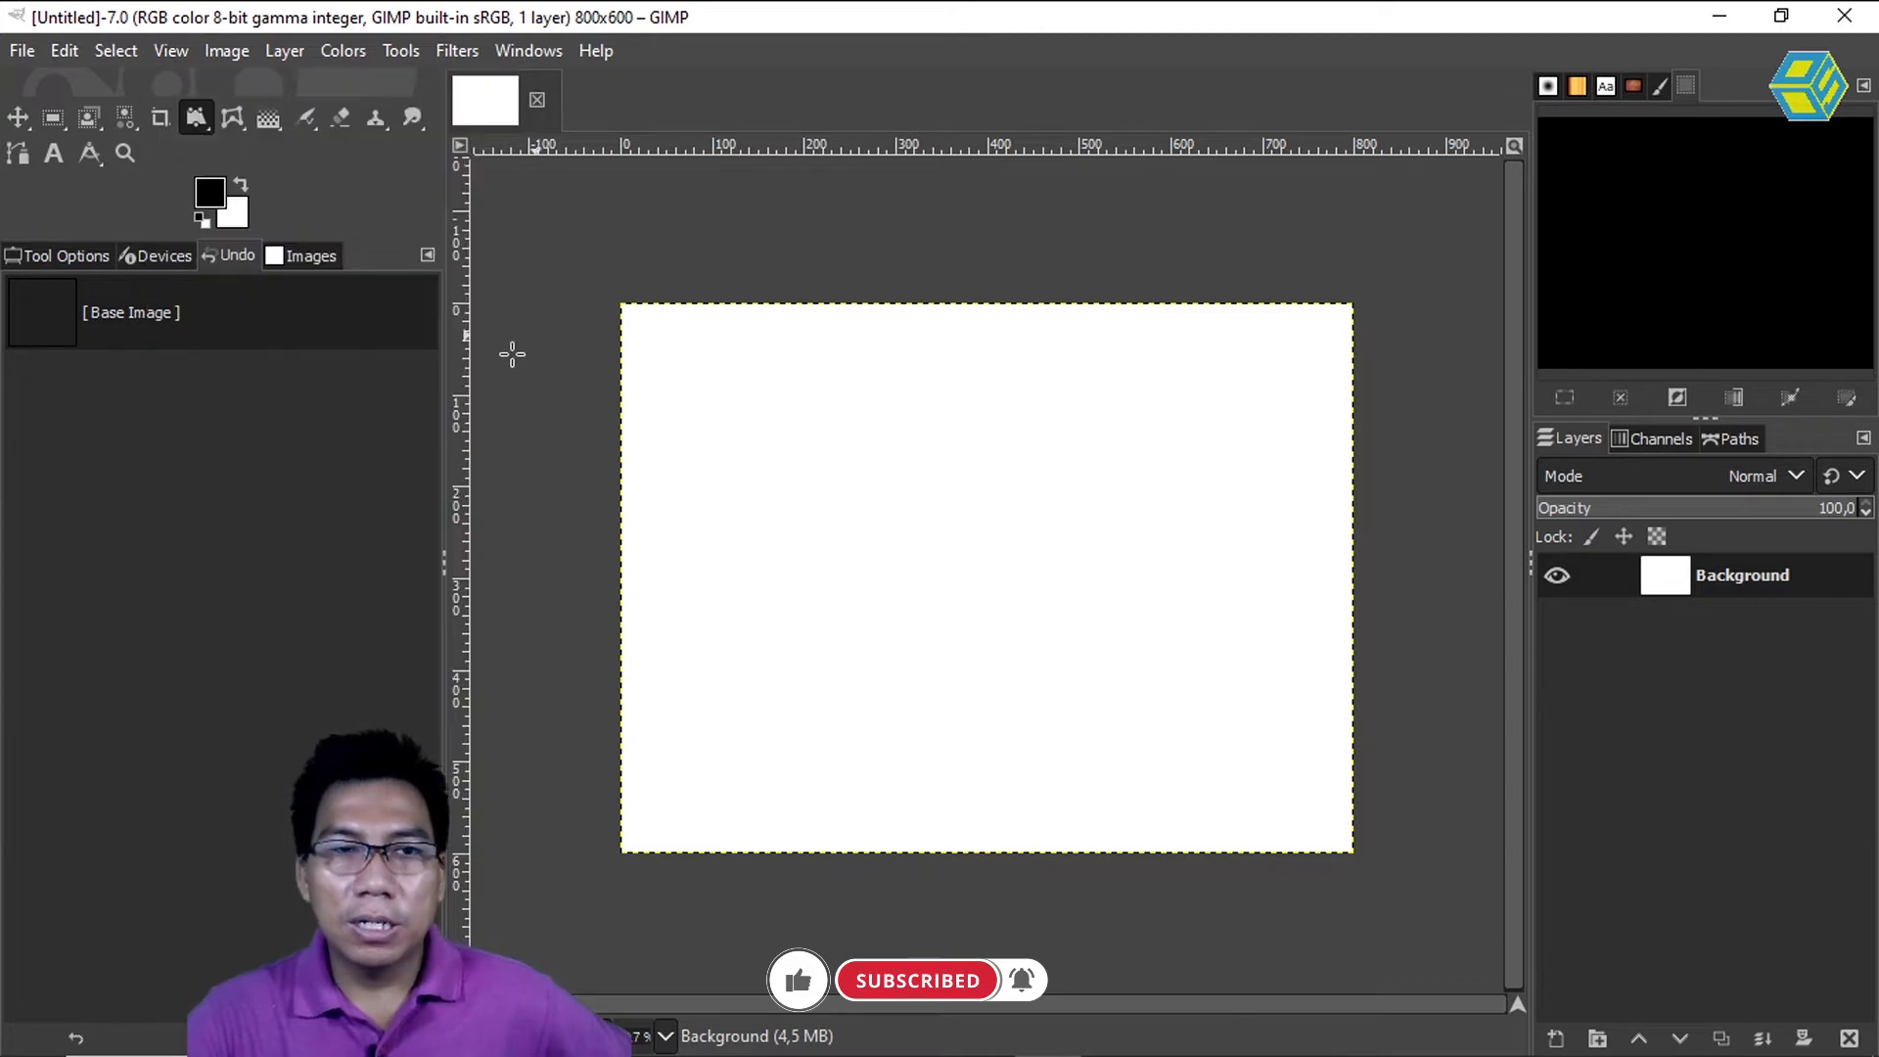
{"action": "left_click", "coordinate": [172, 50]}
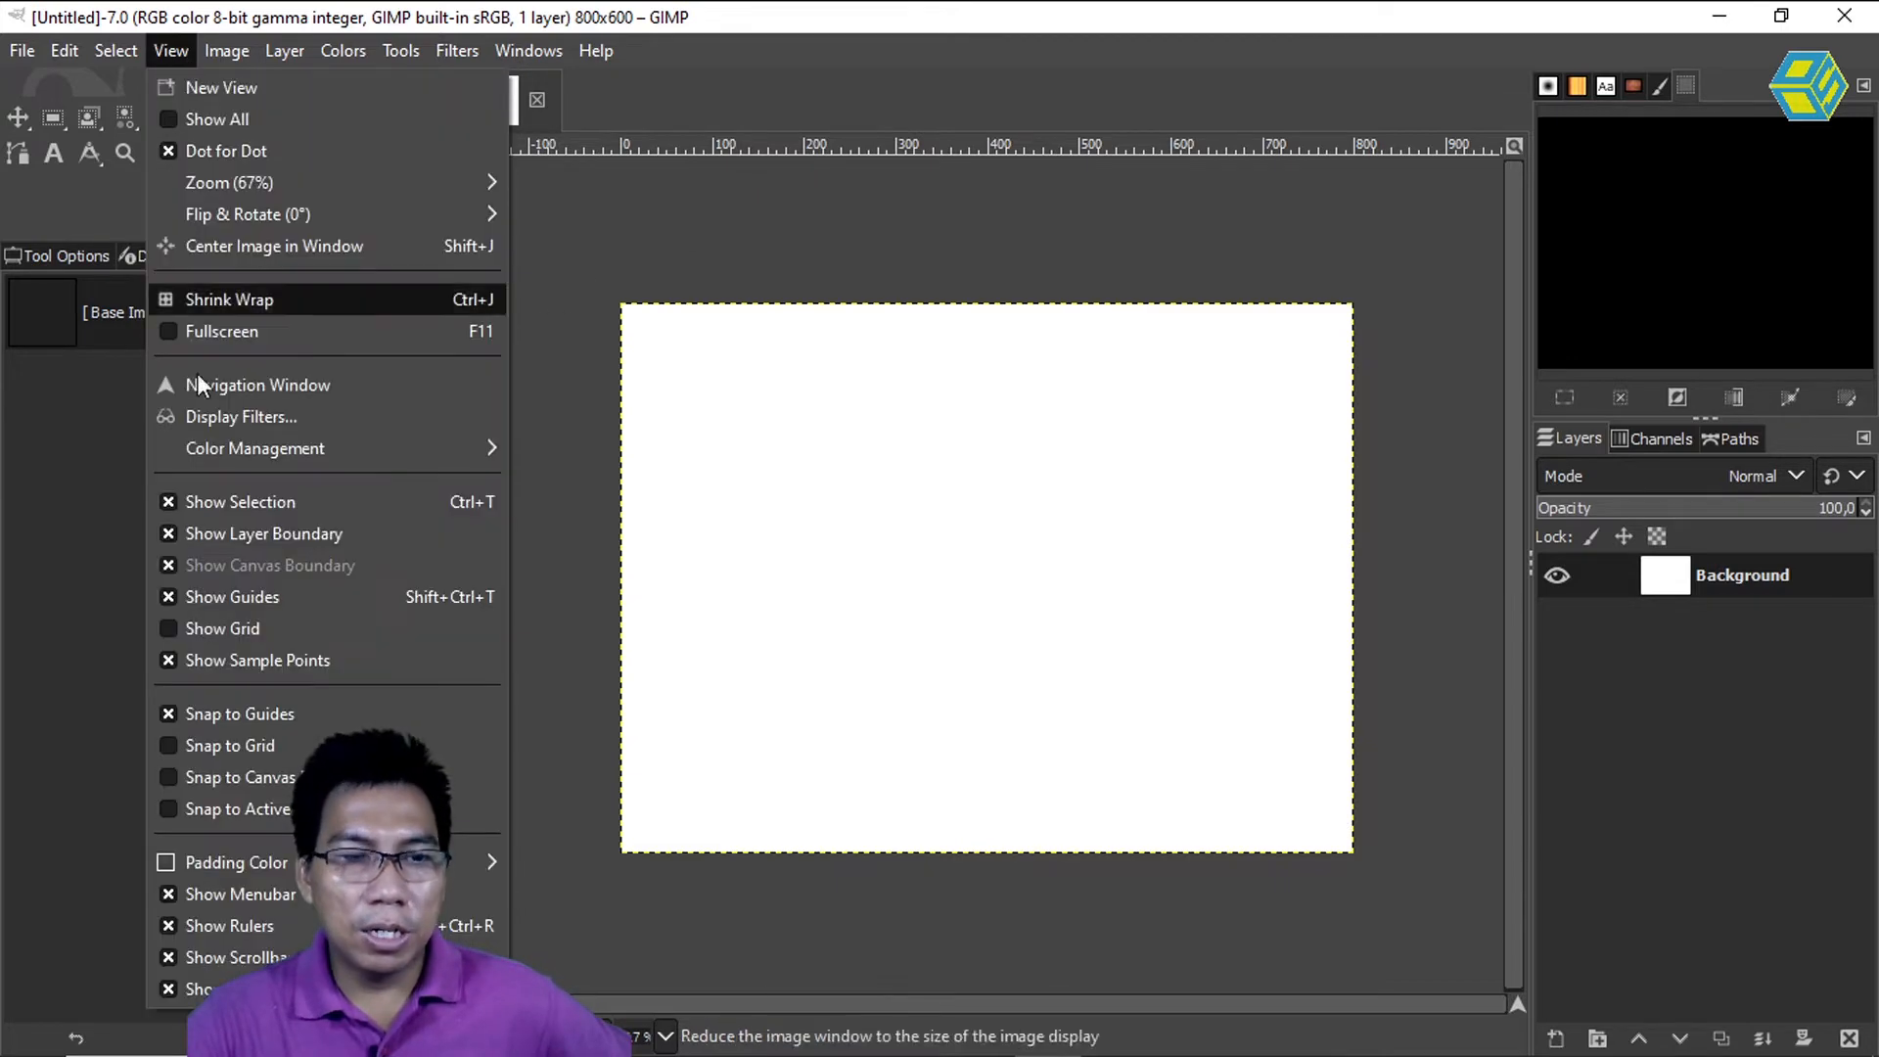
{"action": "left_click", "coordinate": [187, 925]}
{"action": "left_click", "coordinate": [170, 49]}
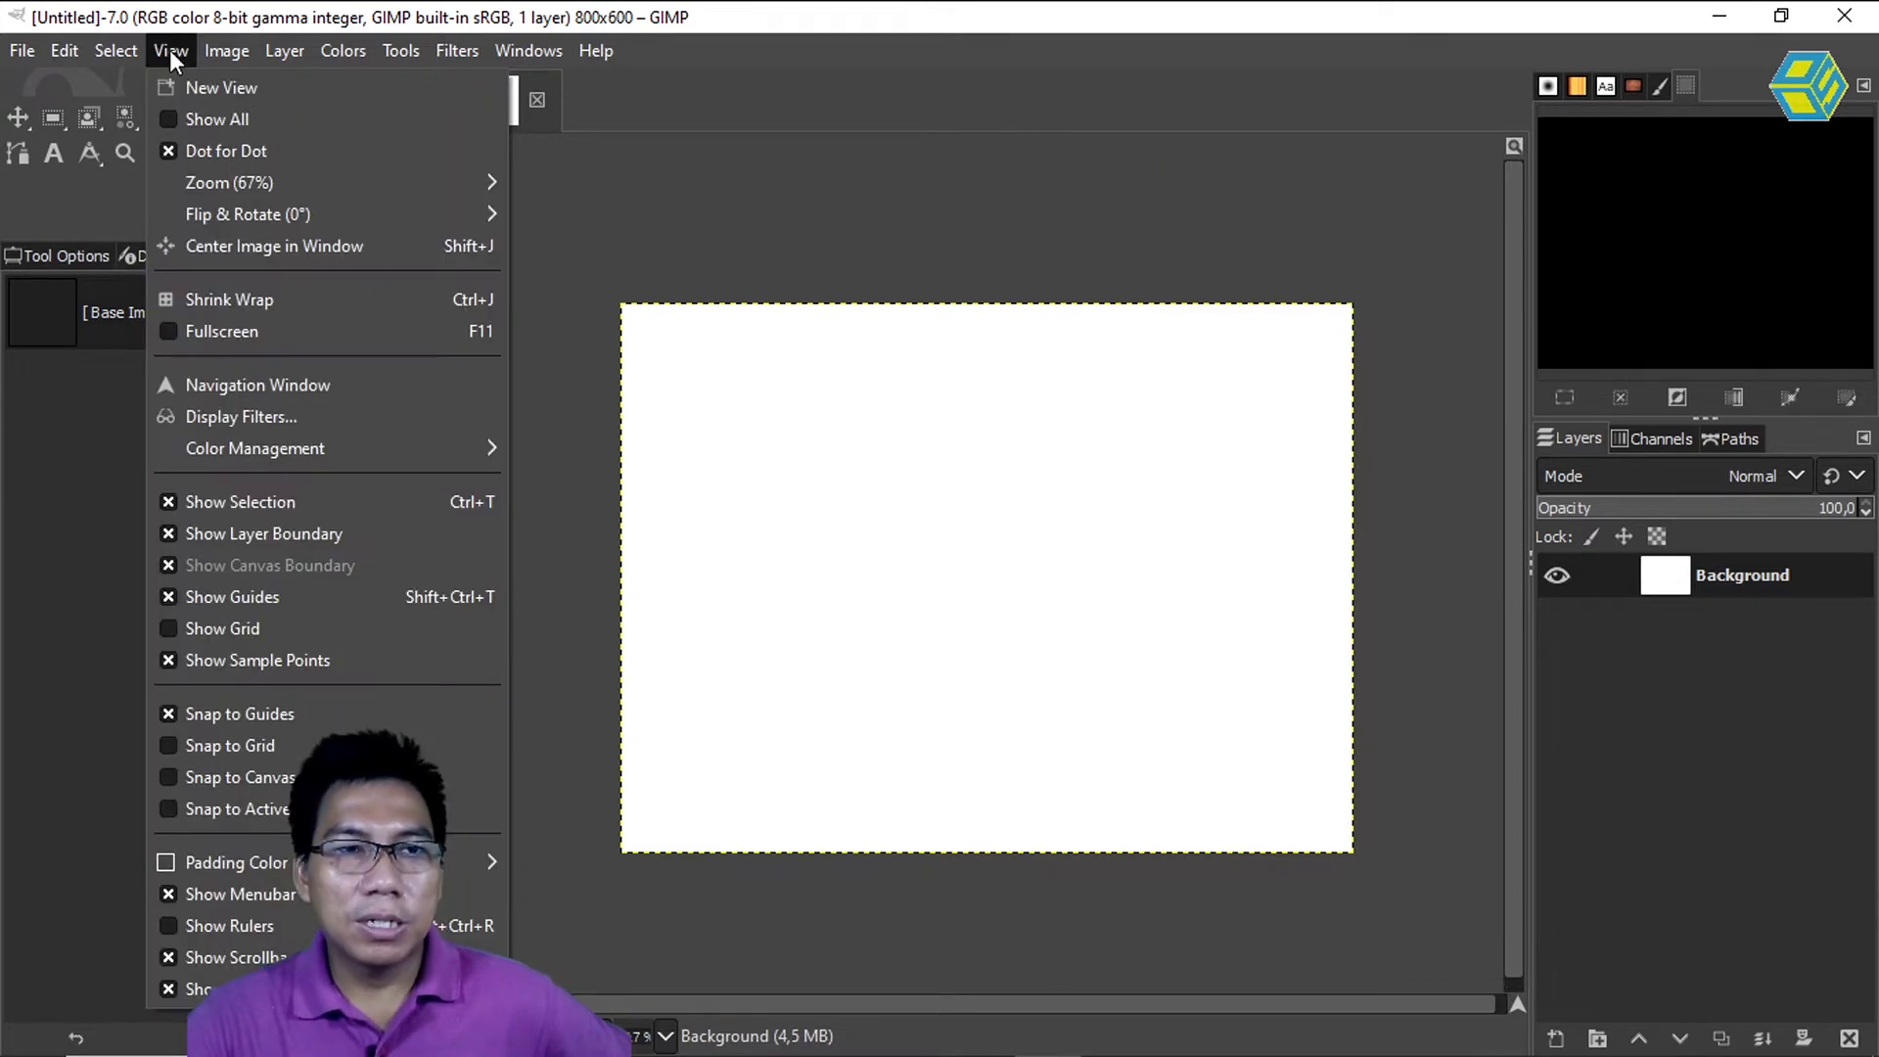
{"action": "left_click", "coordinate": [197, 925]}
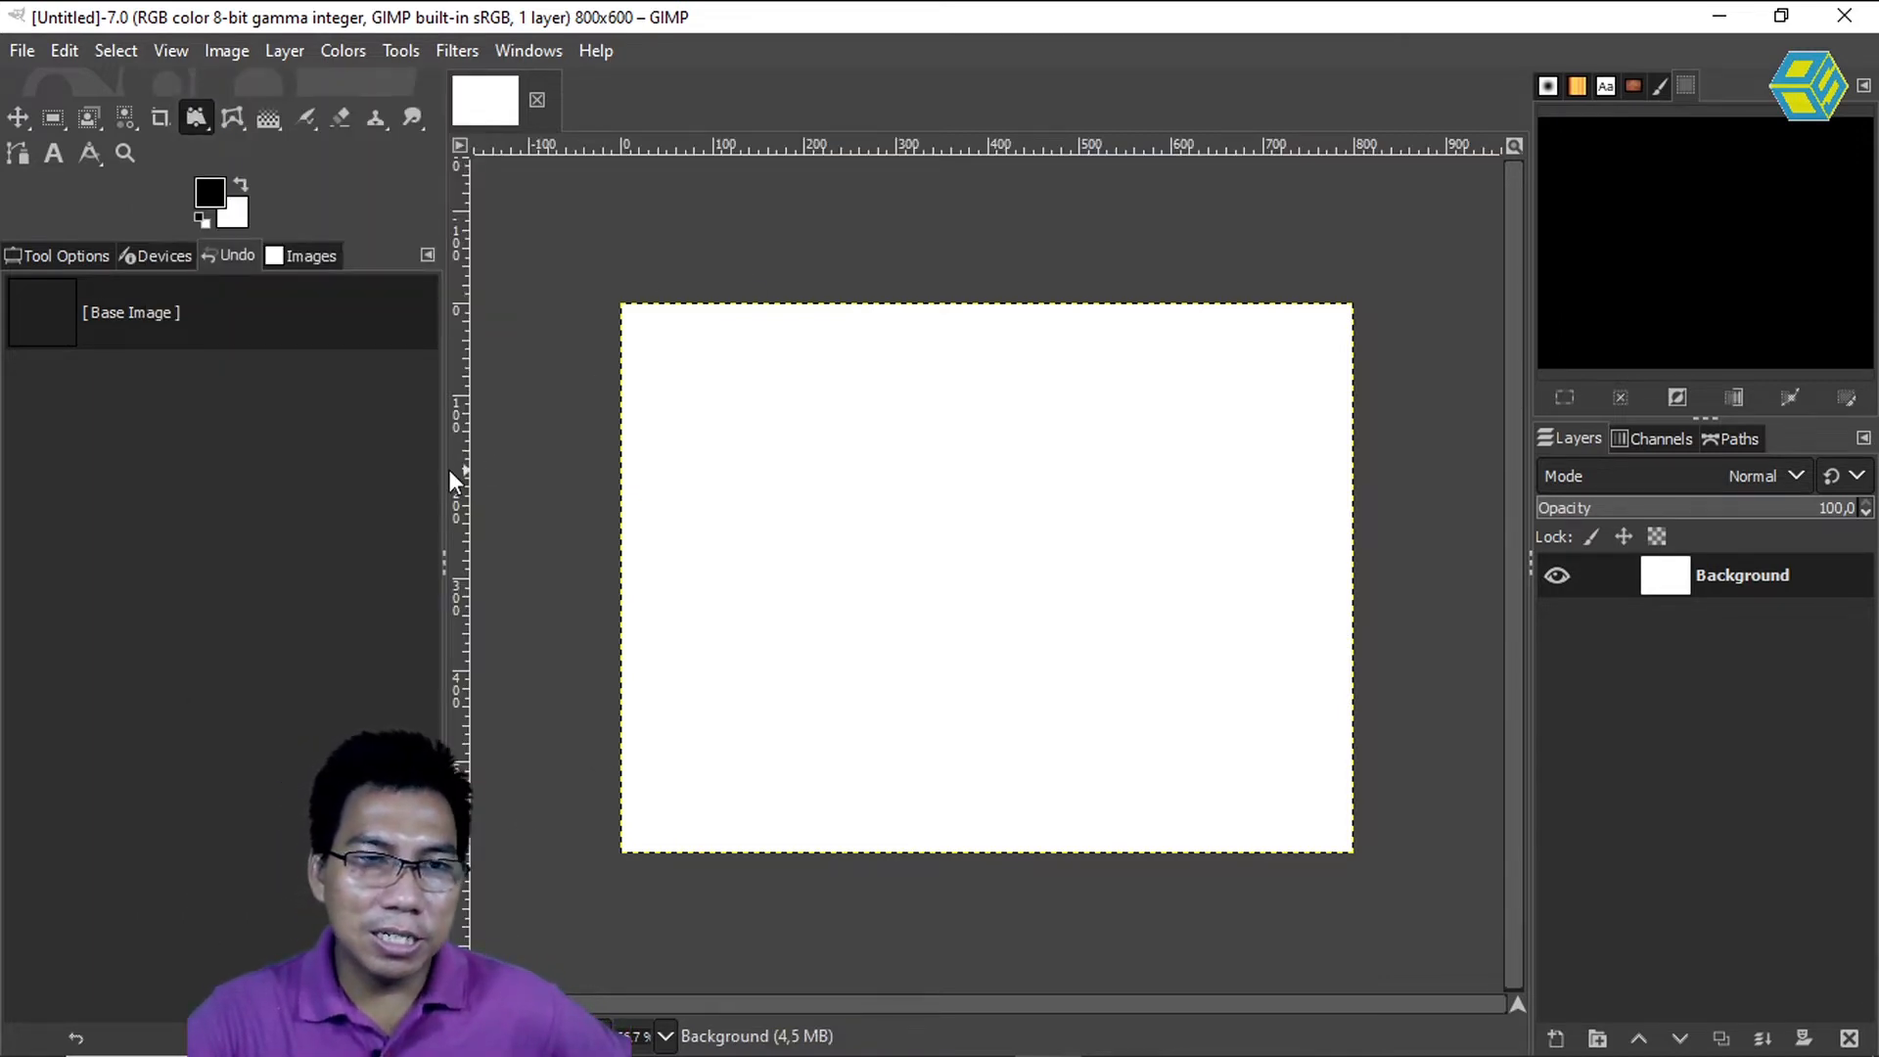
- Add vertical guides at about 135 and 670 px and horizontal guides at about 90 and 540 px on the blank image
{"action": "left_click_drag", "start_coordinate": [454, 470], "coordinate": [744, 490]}
{"action": "left_click_drag", "start_coordinate": [454, 519], "coordinate": [1238, 548]}
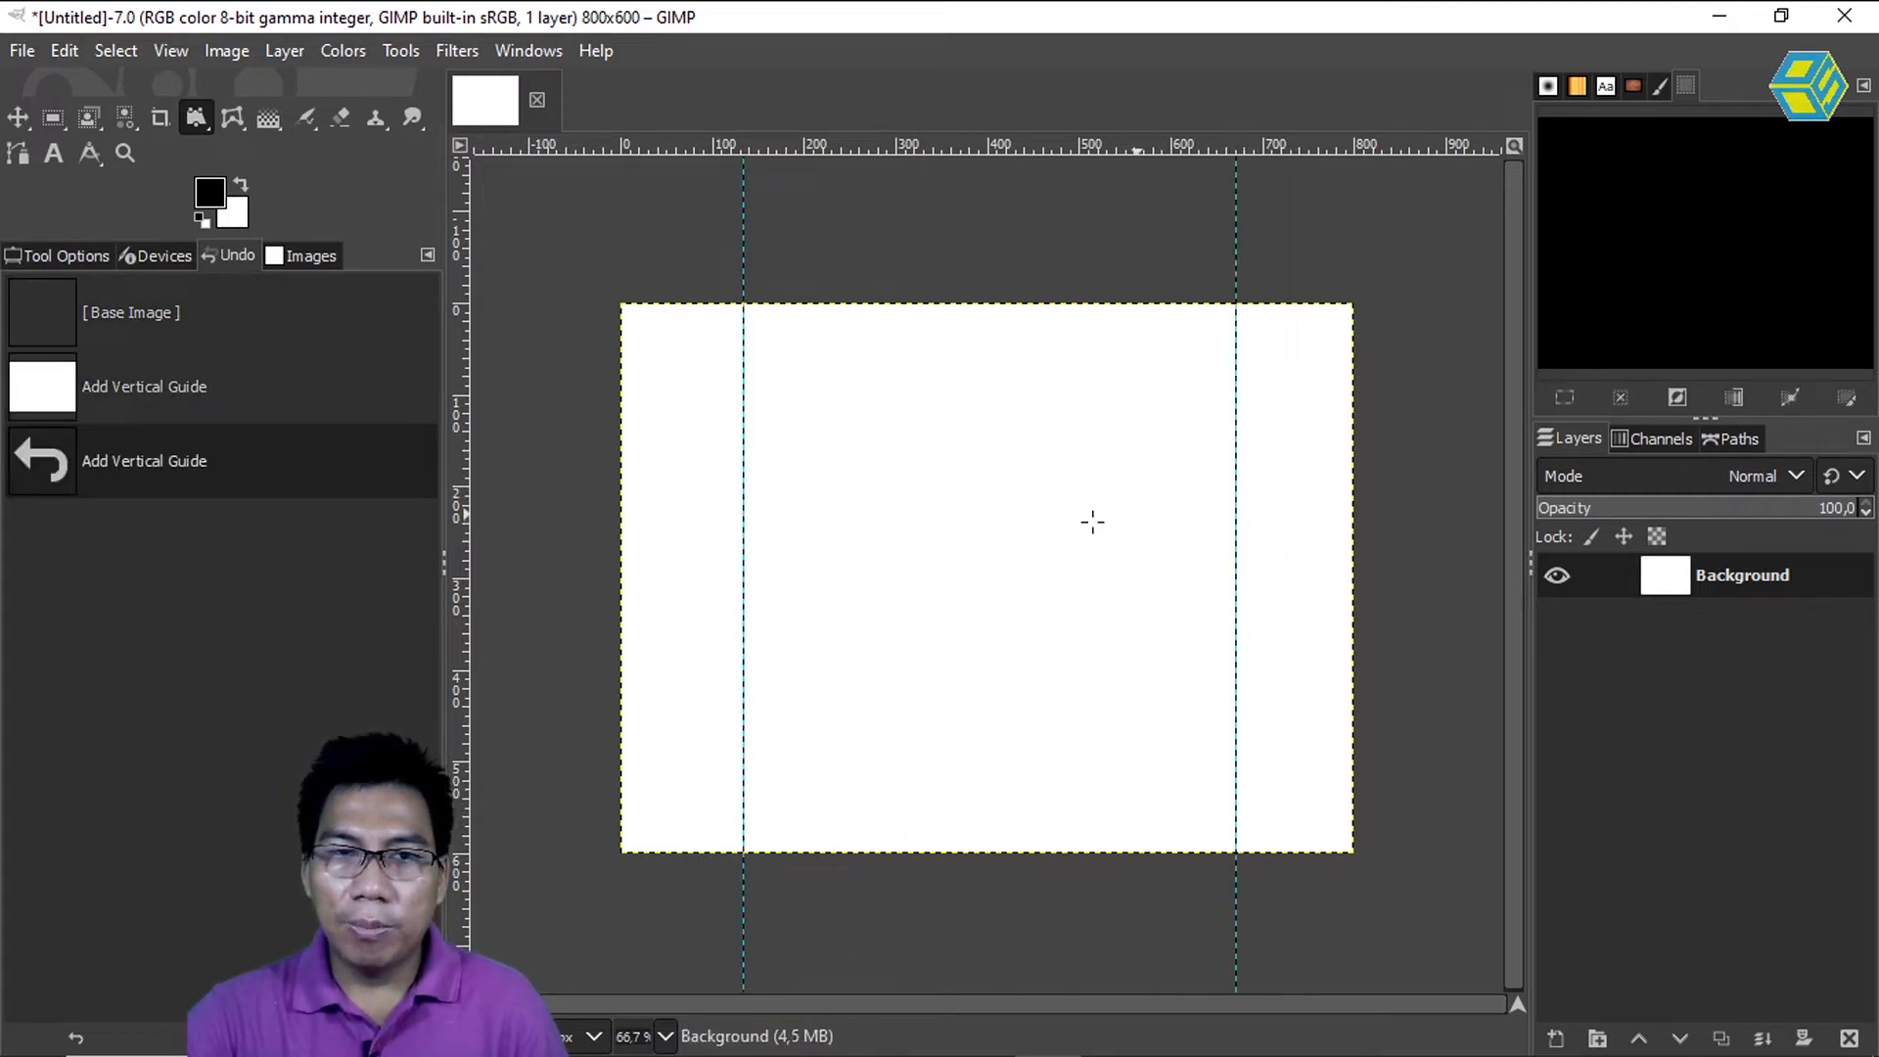
{"action": "left_click_drag", "start_coordinate": [783, 147], "coordinate": [885, 797]}
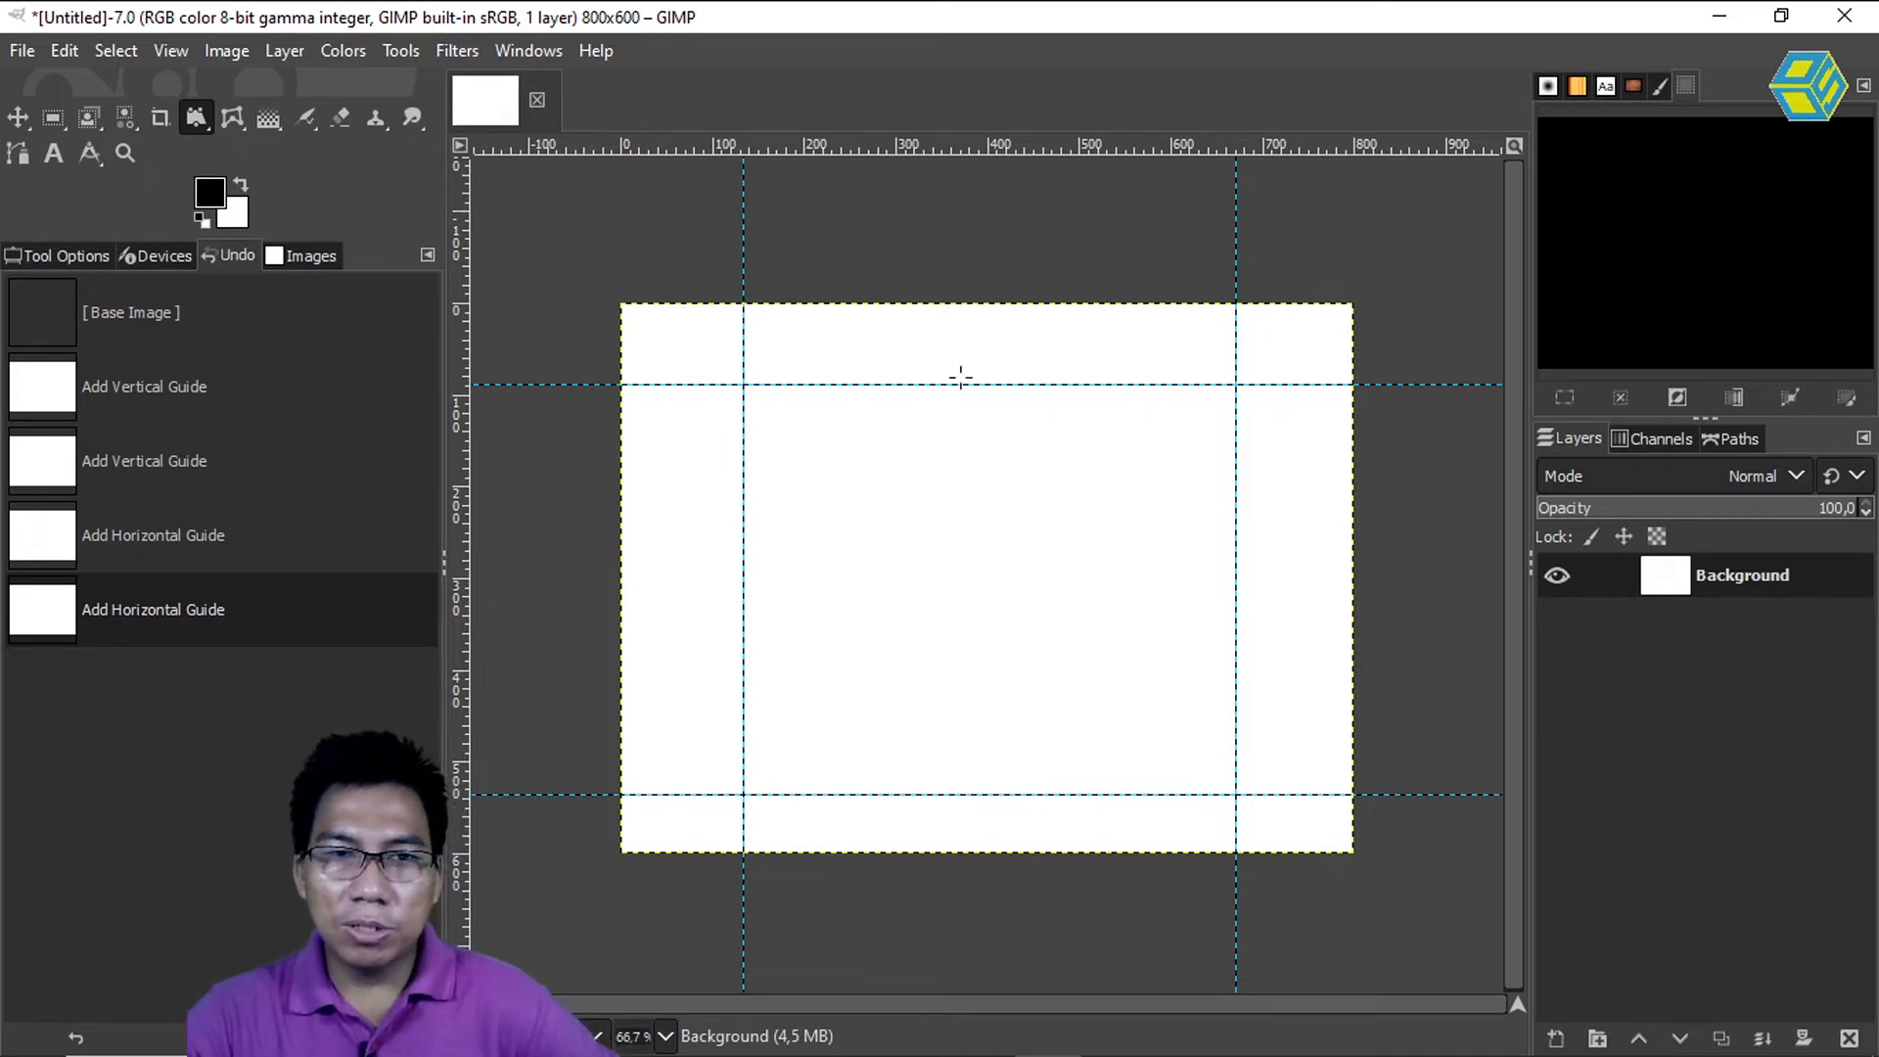
- Move the two vertical guides to about 120 px and 630 px with the Move tool
{"action": "left_click", "coordinate": [20, 109]}
{"action": "mouse_move", "coordinate": [740, 204]}
{"action": "left_mouse_down"}
{"action": "mouse_move", "coordinate": [713, 209]}
{"action": "mouse_move", "coordinate": [729, 209]}
{"action": "left_mouse_up"}
{"action": "left_click_drag", "start_coordinate": [1233, 229], "coordinate": [1201, 218]}
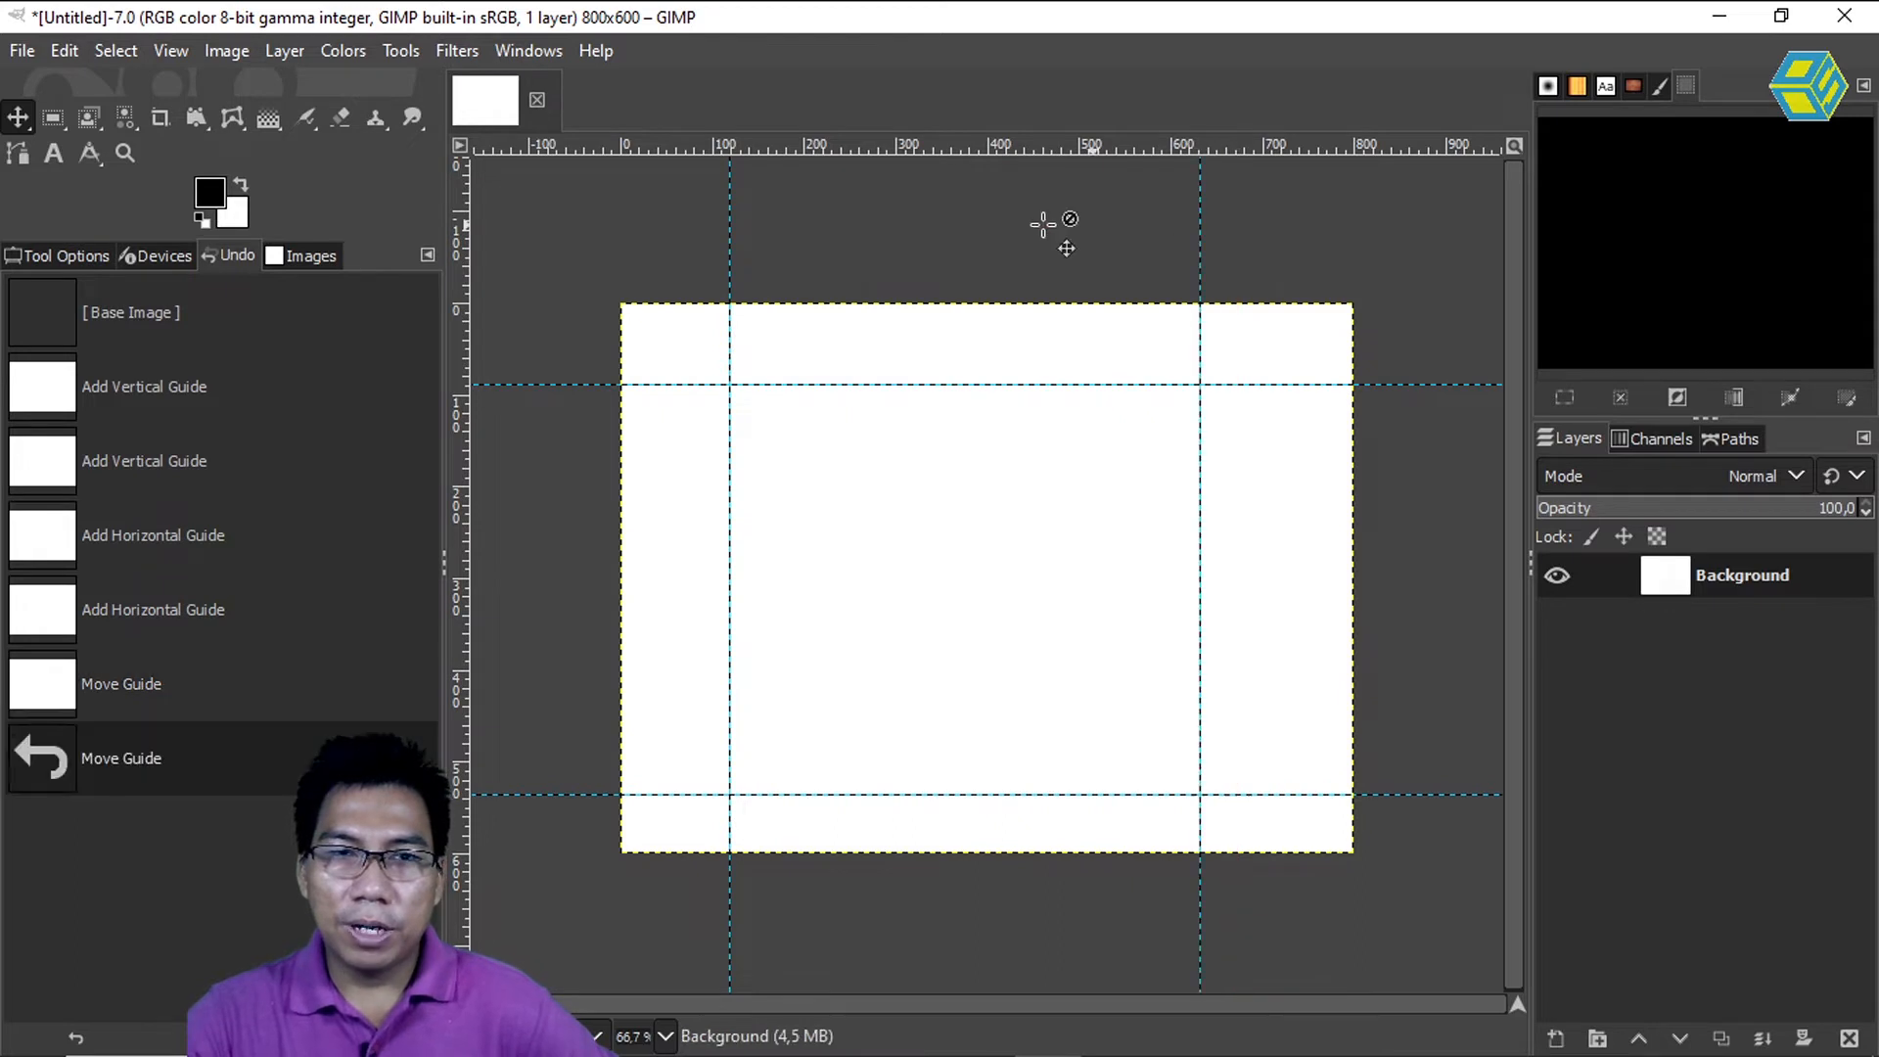
{"action": "left_click_drag", "start_coordinate": [733, 217], "coordinate": [739, 209]}
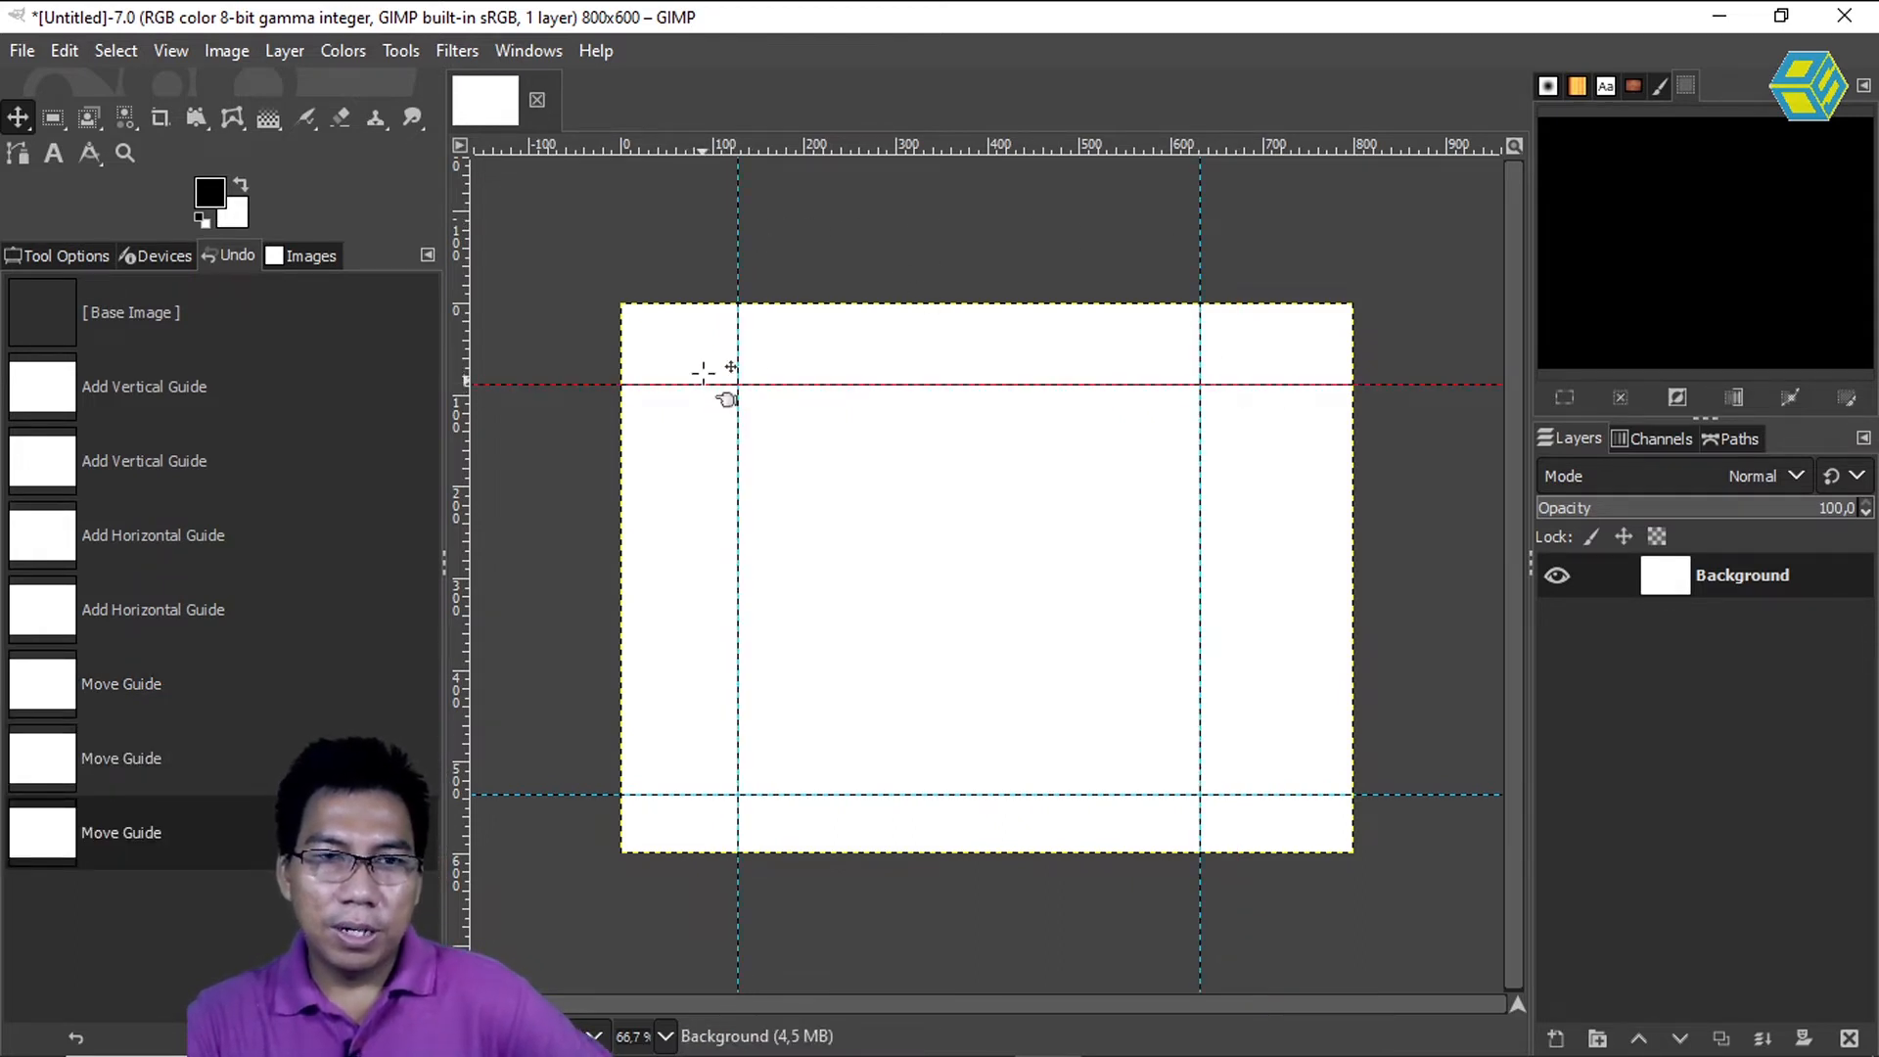
{"action": "left_click_drag", "start_coordinate": [741, 235], "coordinate": [732, 231]}
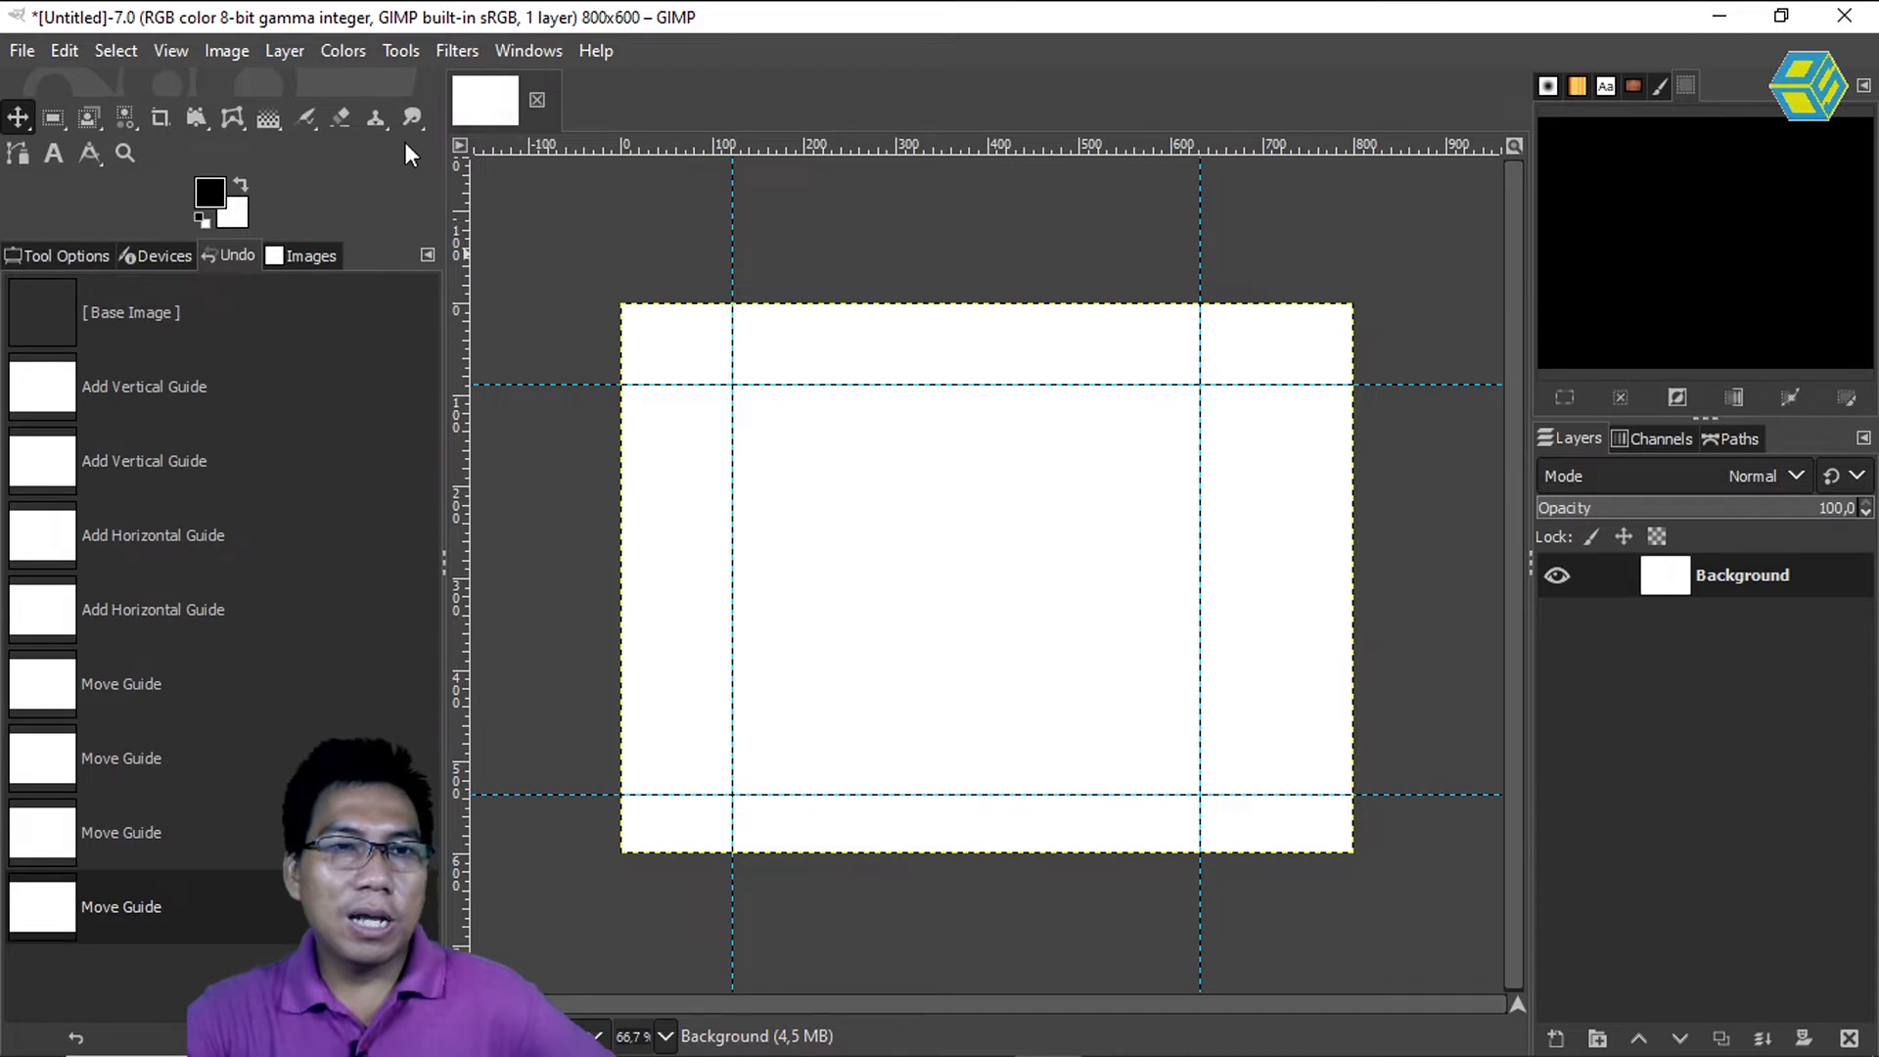
- Start opening an image and preview the files in the sesi Enchantment folder
{"action": "left_click", "coordinate": [32, 45]}
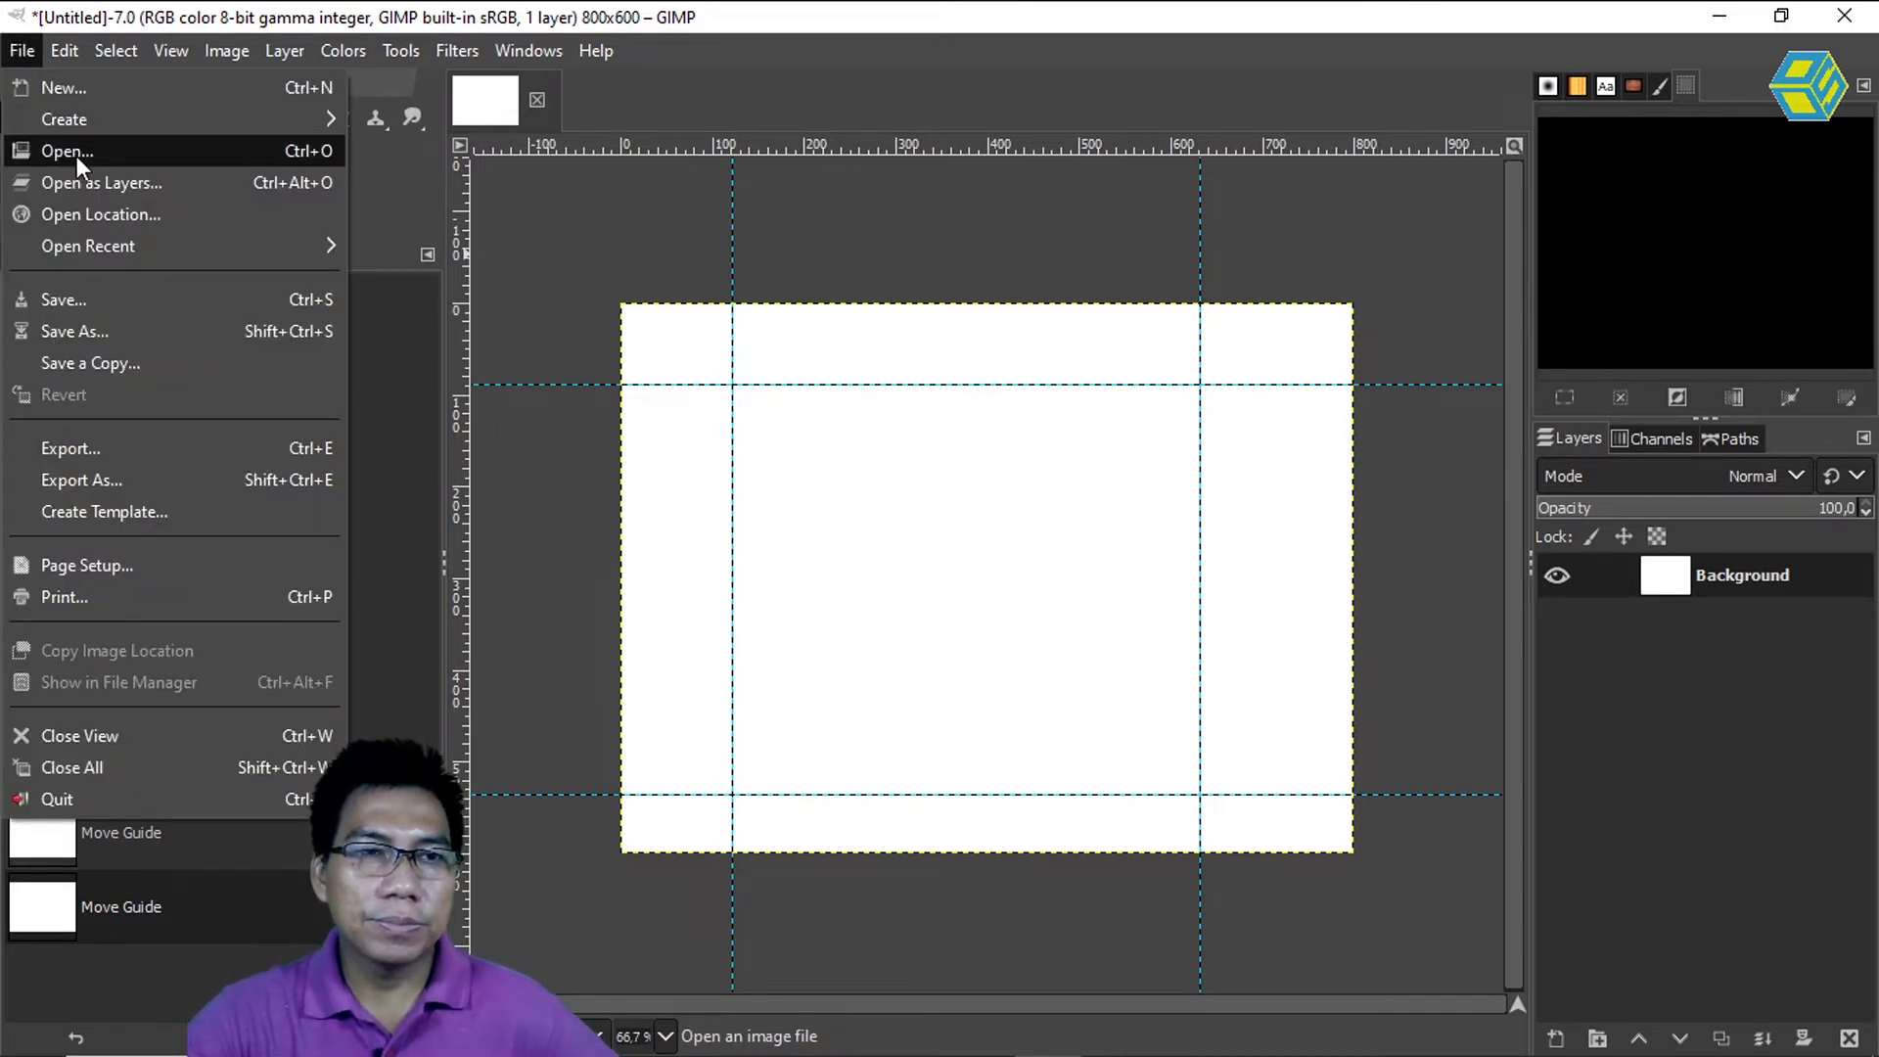
{"action": "left_click", "coordinate": [76, 154]}
{"action": "left_click", "coordinate": [897, 280]}
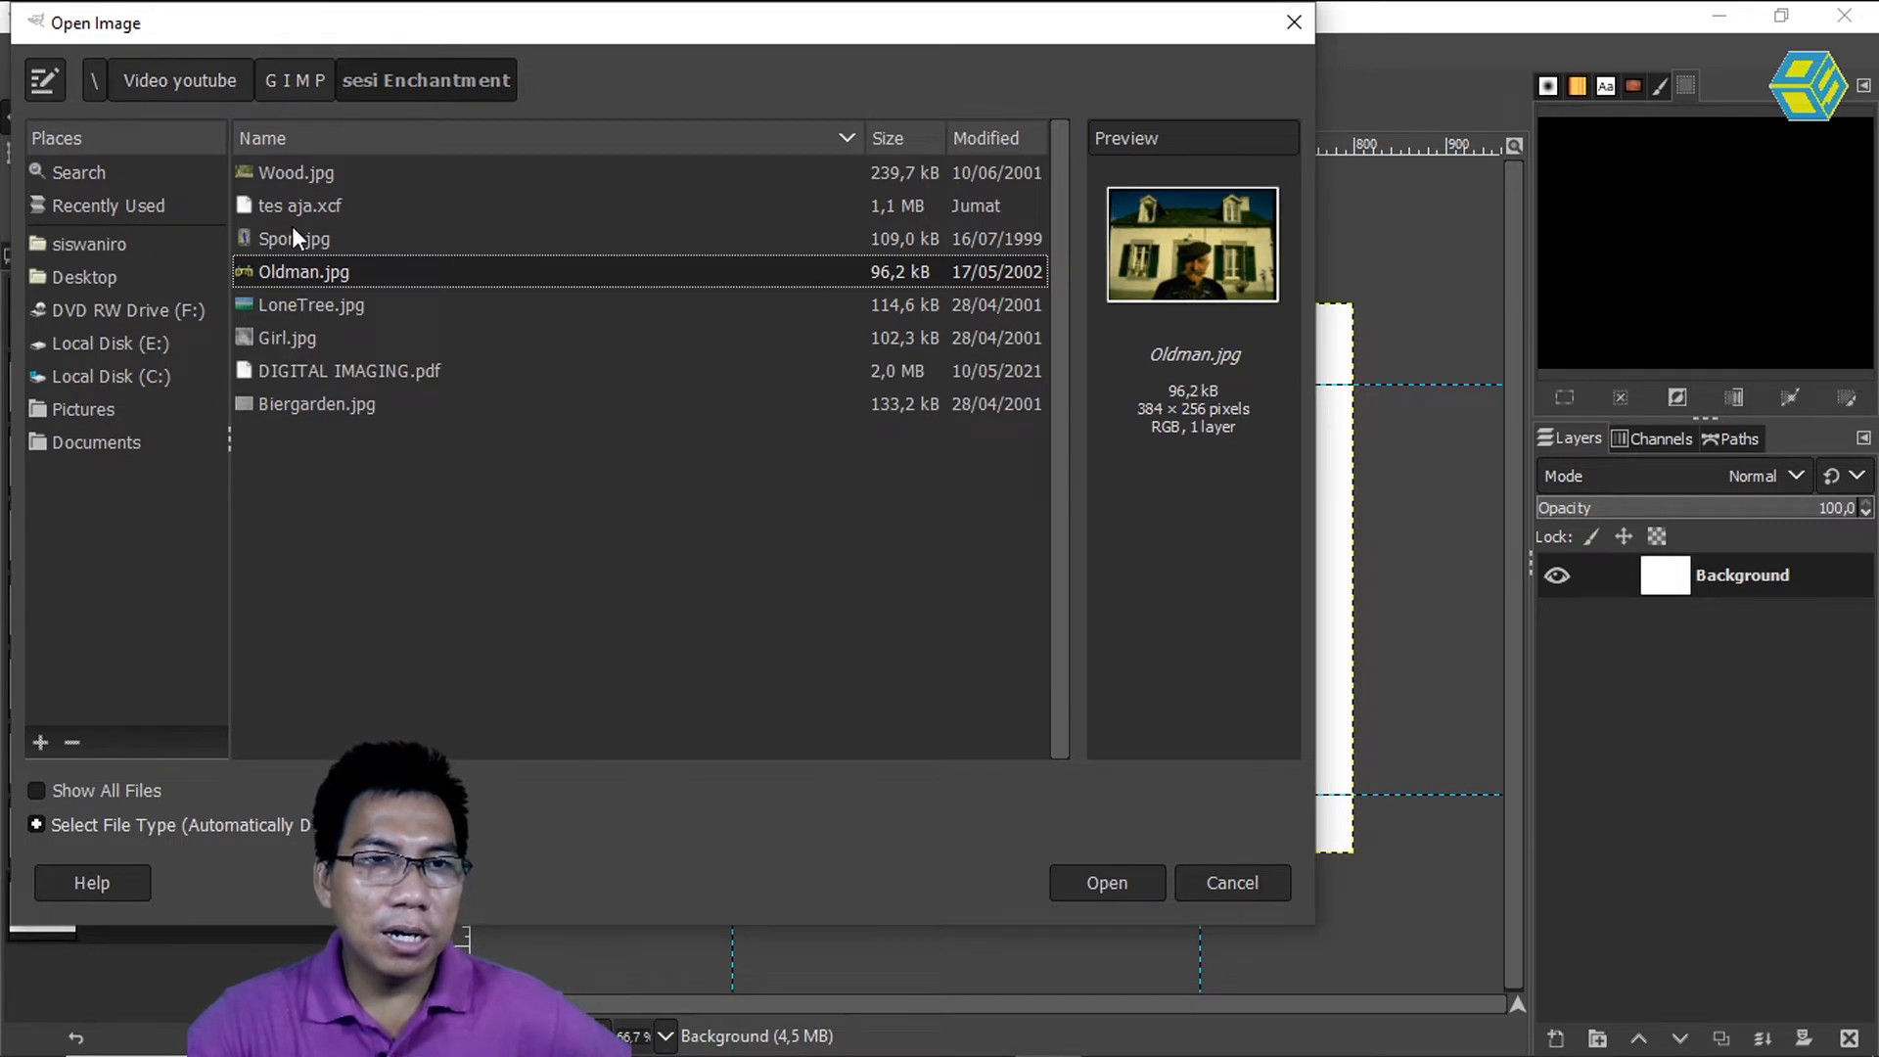
{"action": "left_click", "coordinate": [284, 176]}
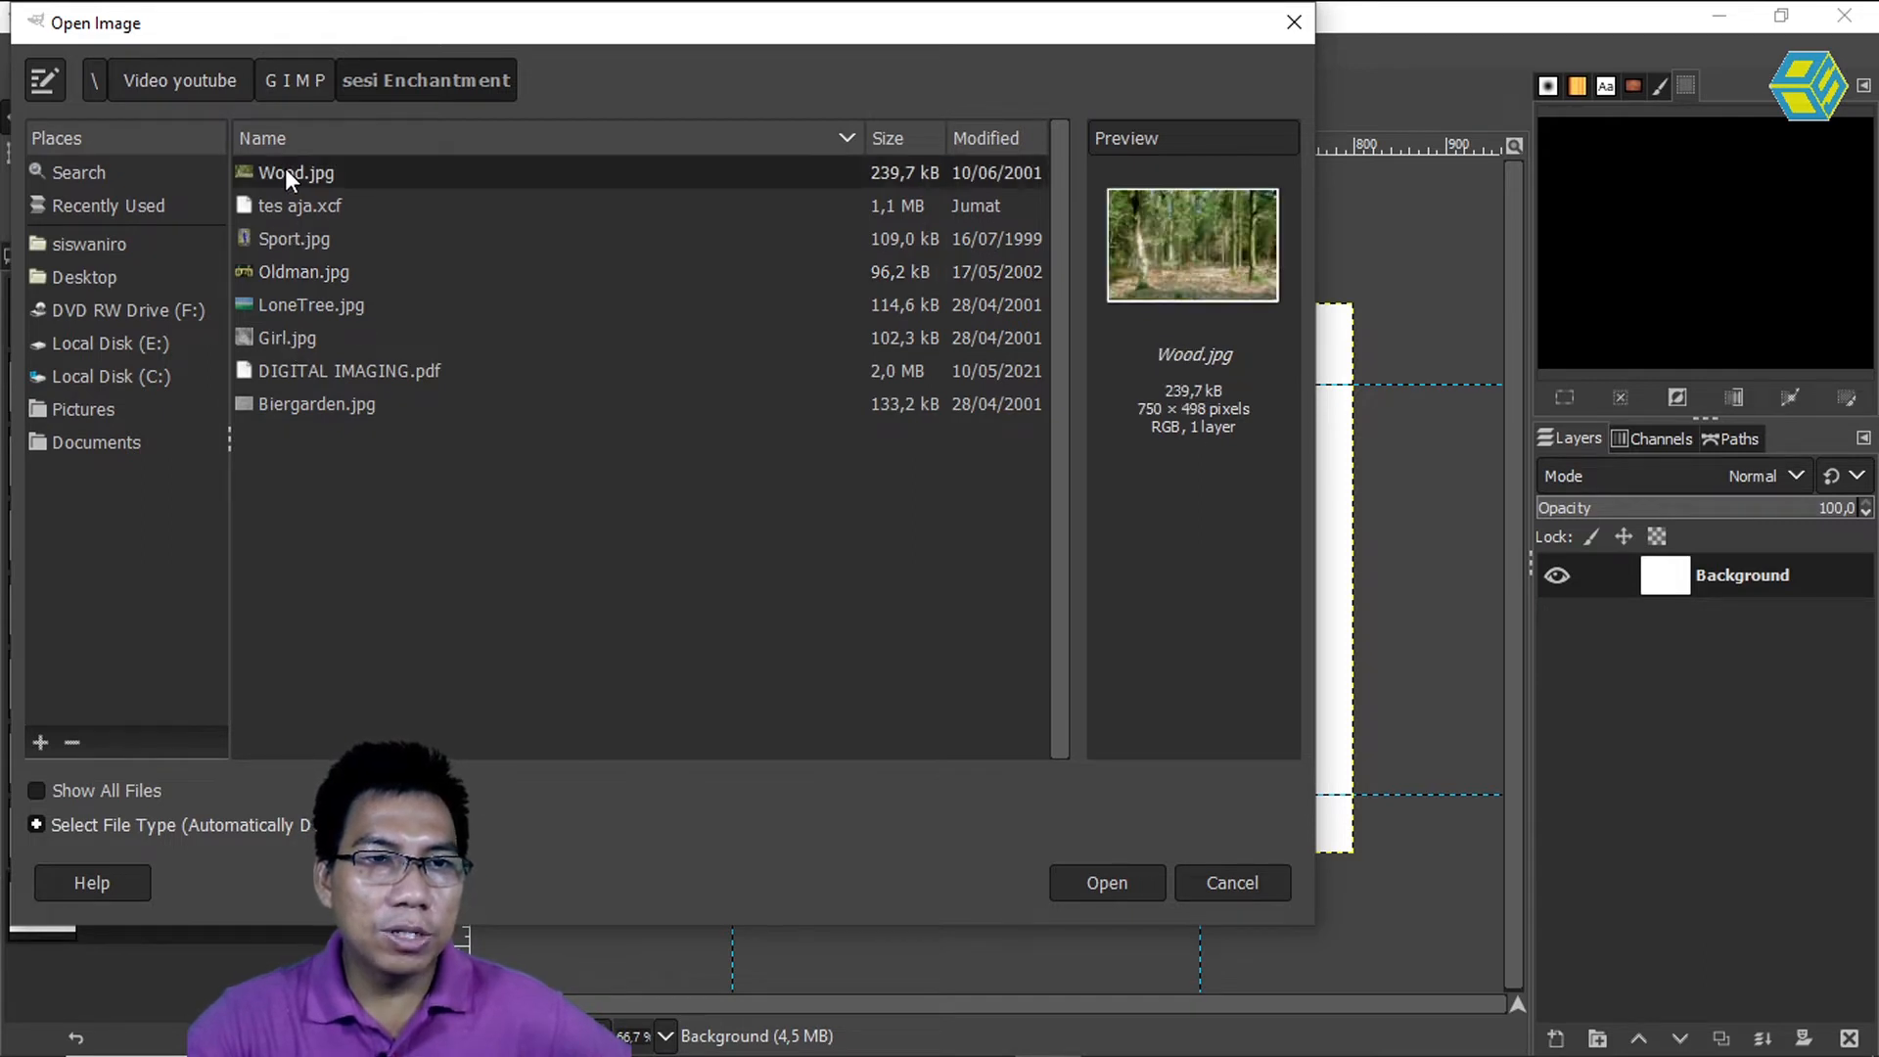
{"action": "left_click", "coordinate": [291, 338]}
{"action": "left_click", "coordinate": [298, 401]}
{"action": "left_click", "coordinate": [296, 370]}
{"action": "left_click", "coordinate": [282, 309]}
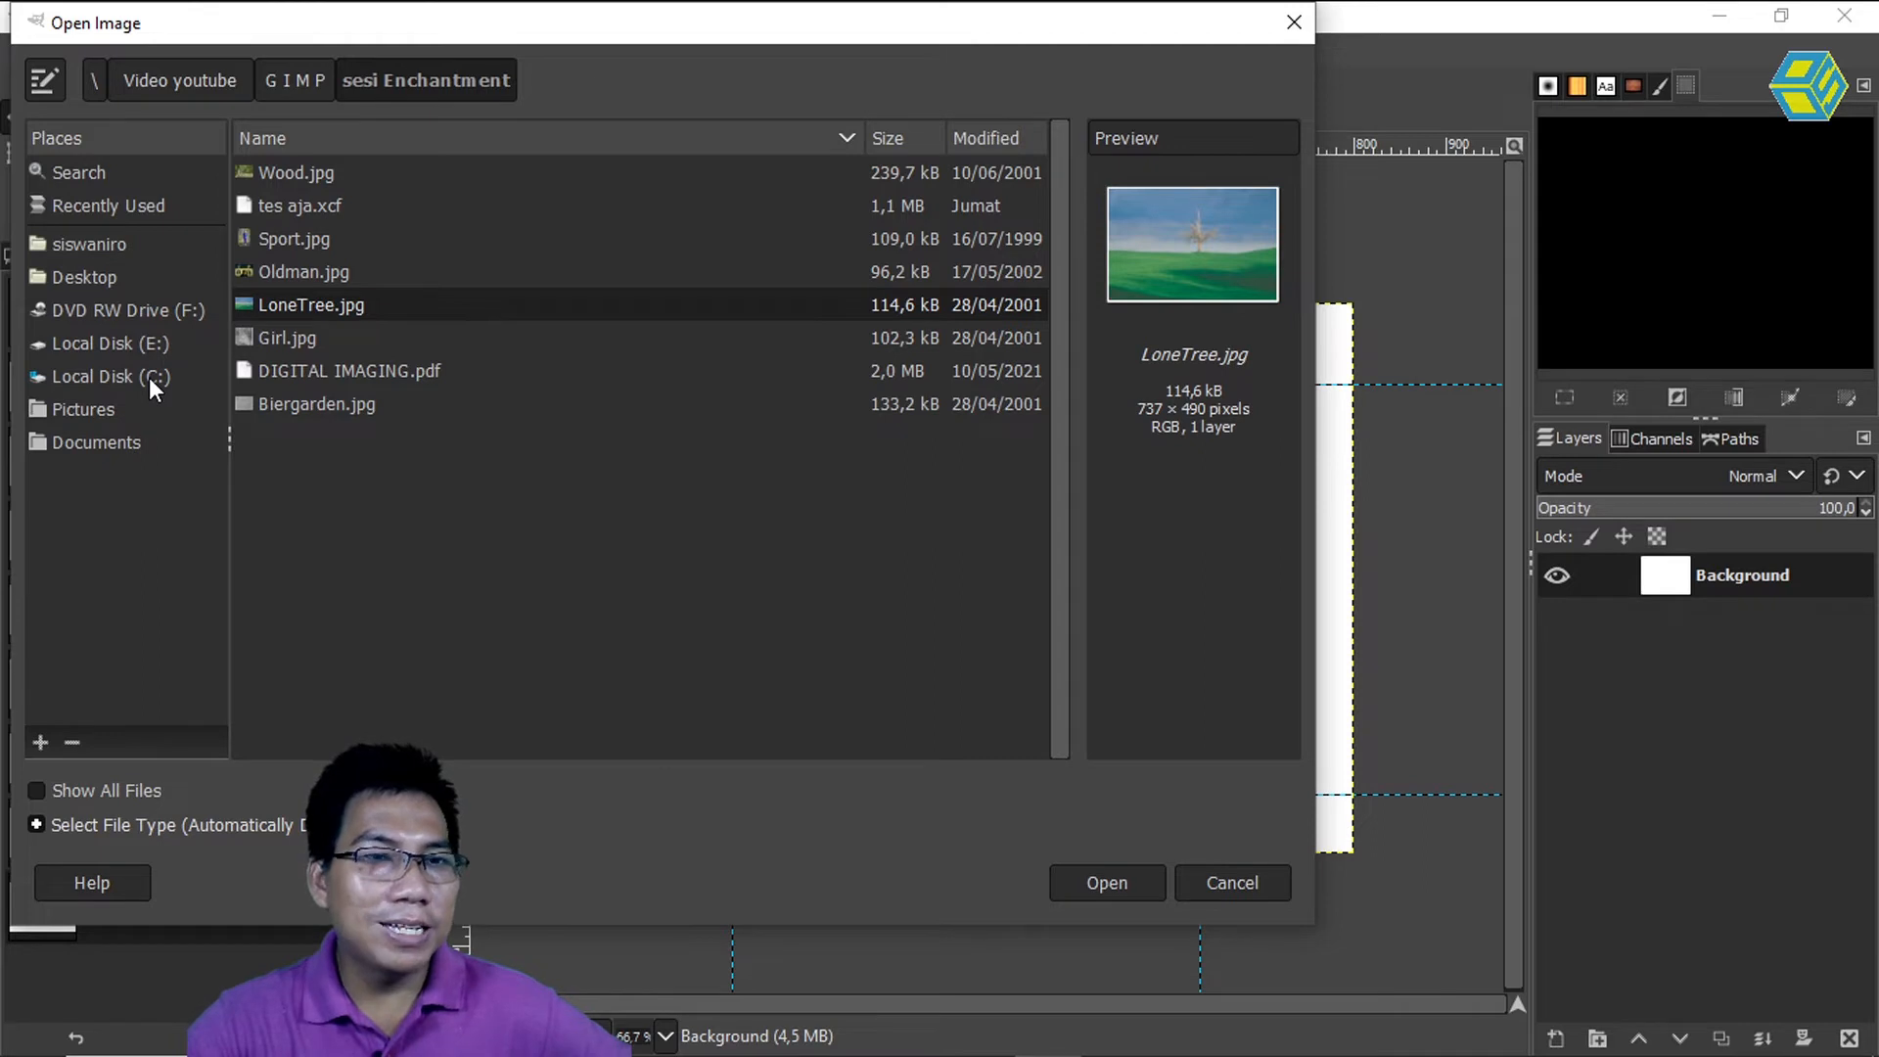
- Browse to the Sesi 2 GIMP folder and preview its PNG images
{"action": "left_click", "coordinate": [289, 81]}
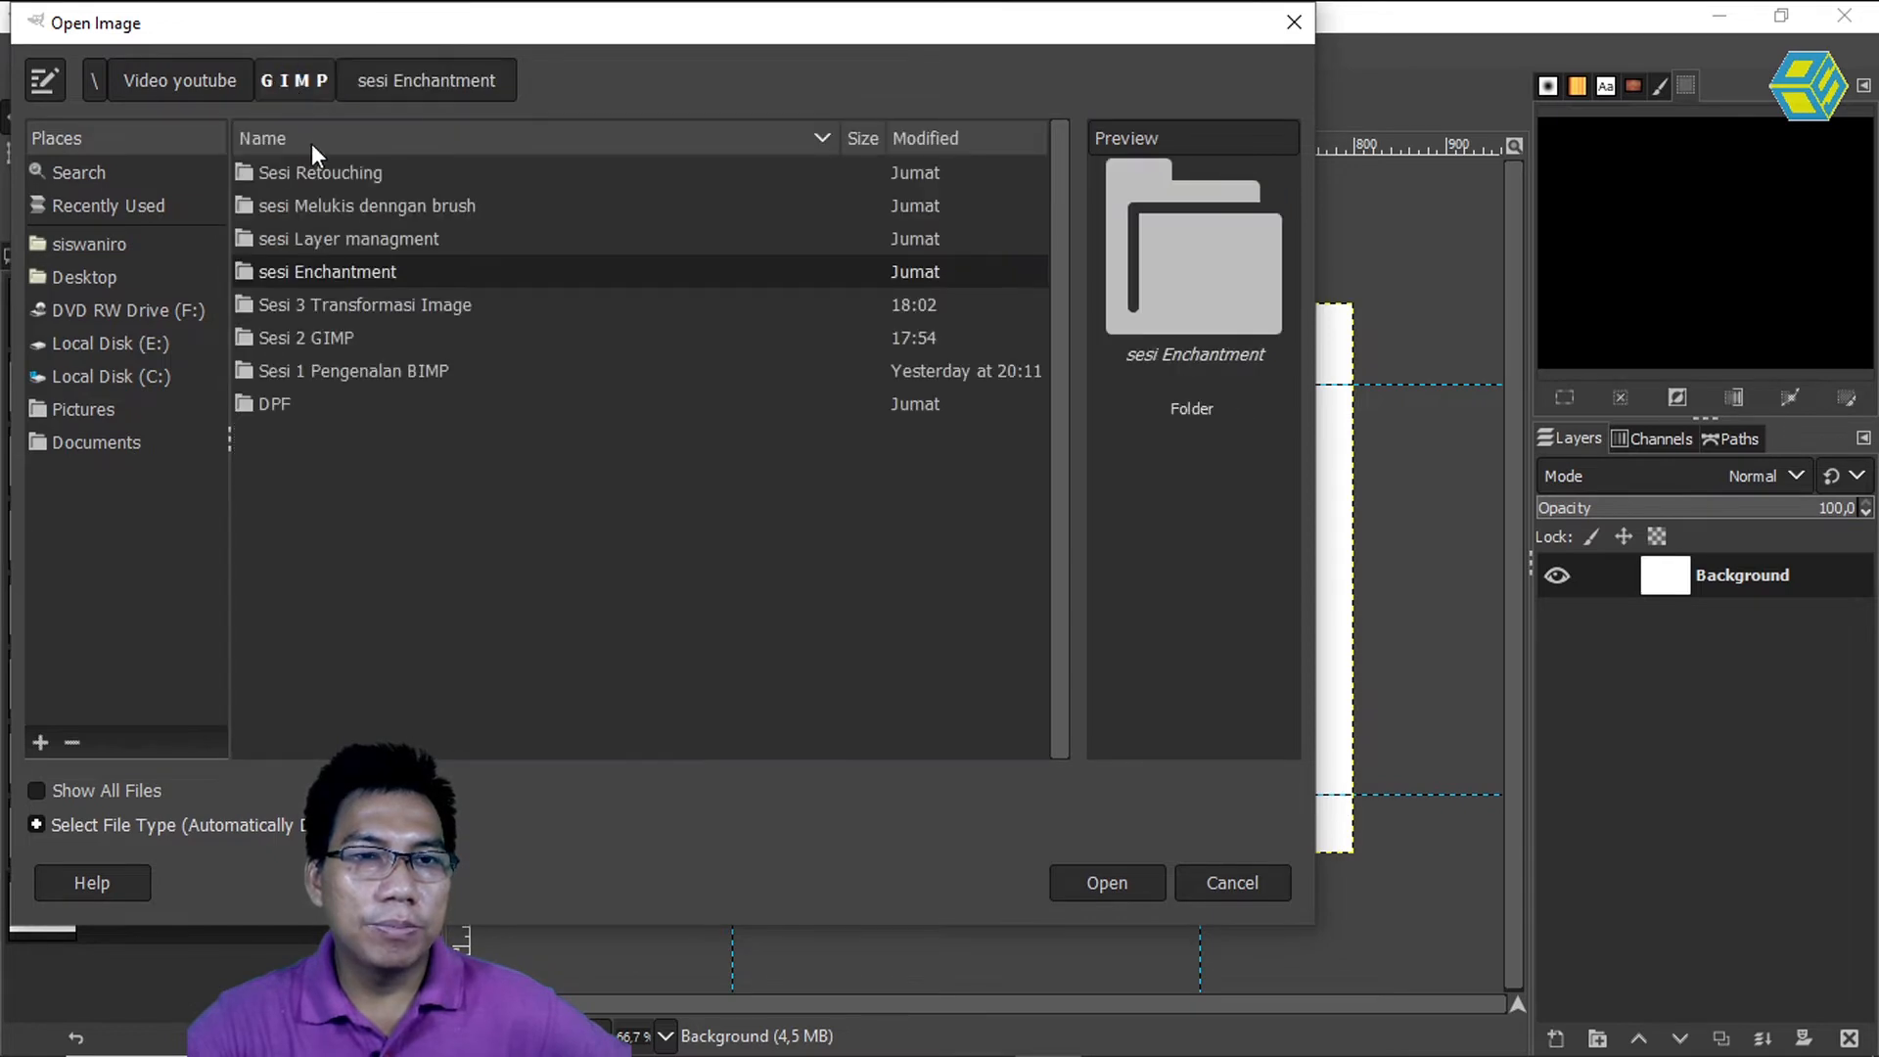
{"action": "double_click", "coordinate": [321, 339]}
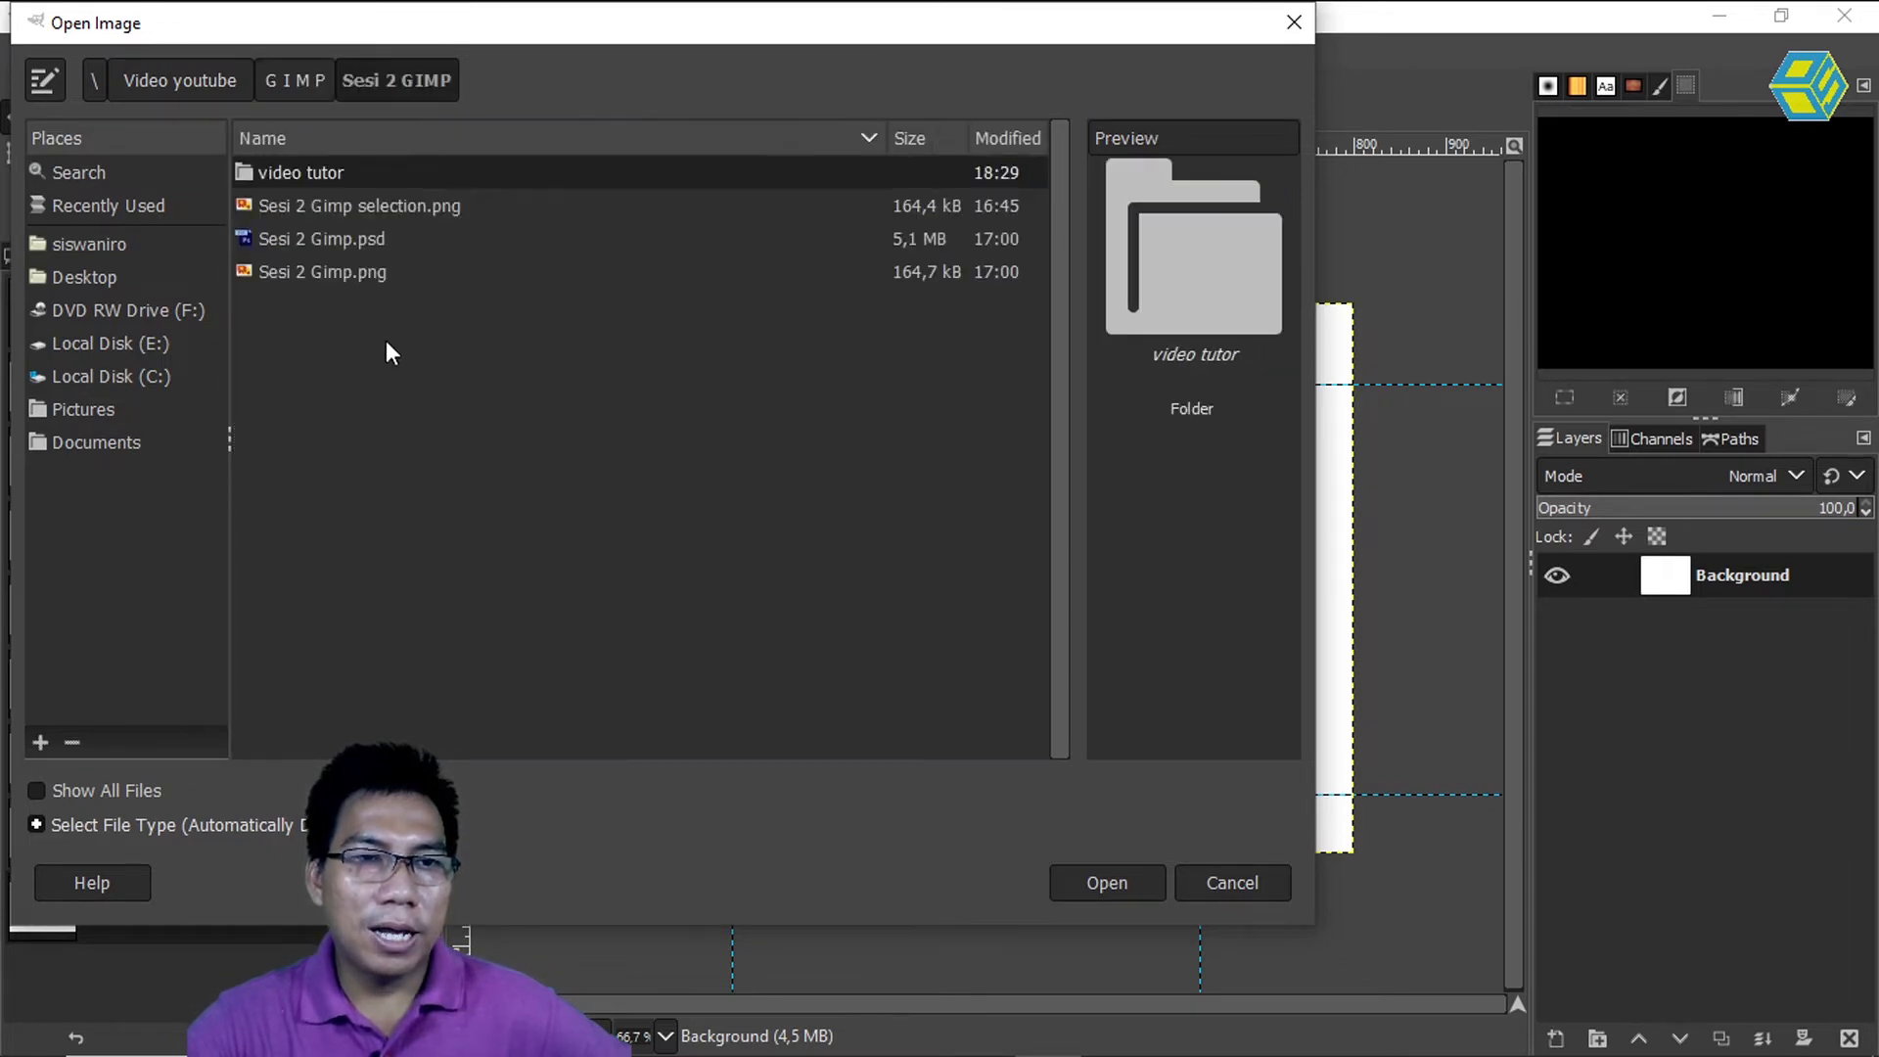
{"action": "left_click", "coordinate": [344, 204]}
{"action": "left_click", "coordinate": [361, 271]}
{"action": "left_click", "coordinate": [368, 208]}
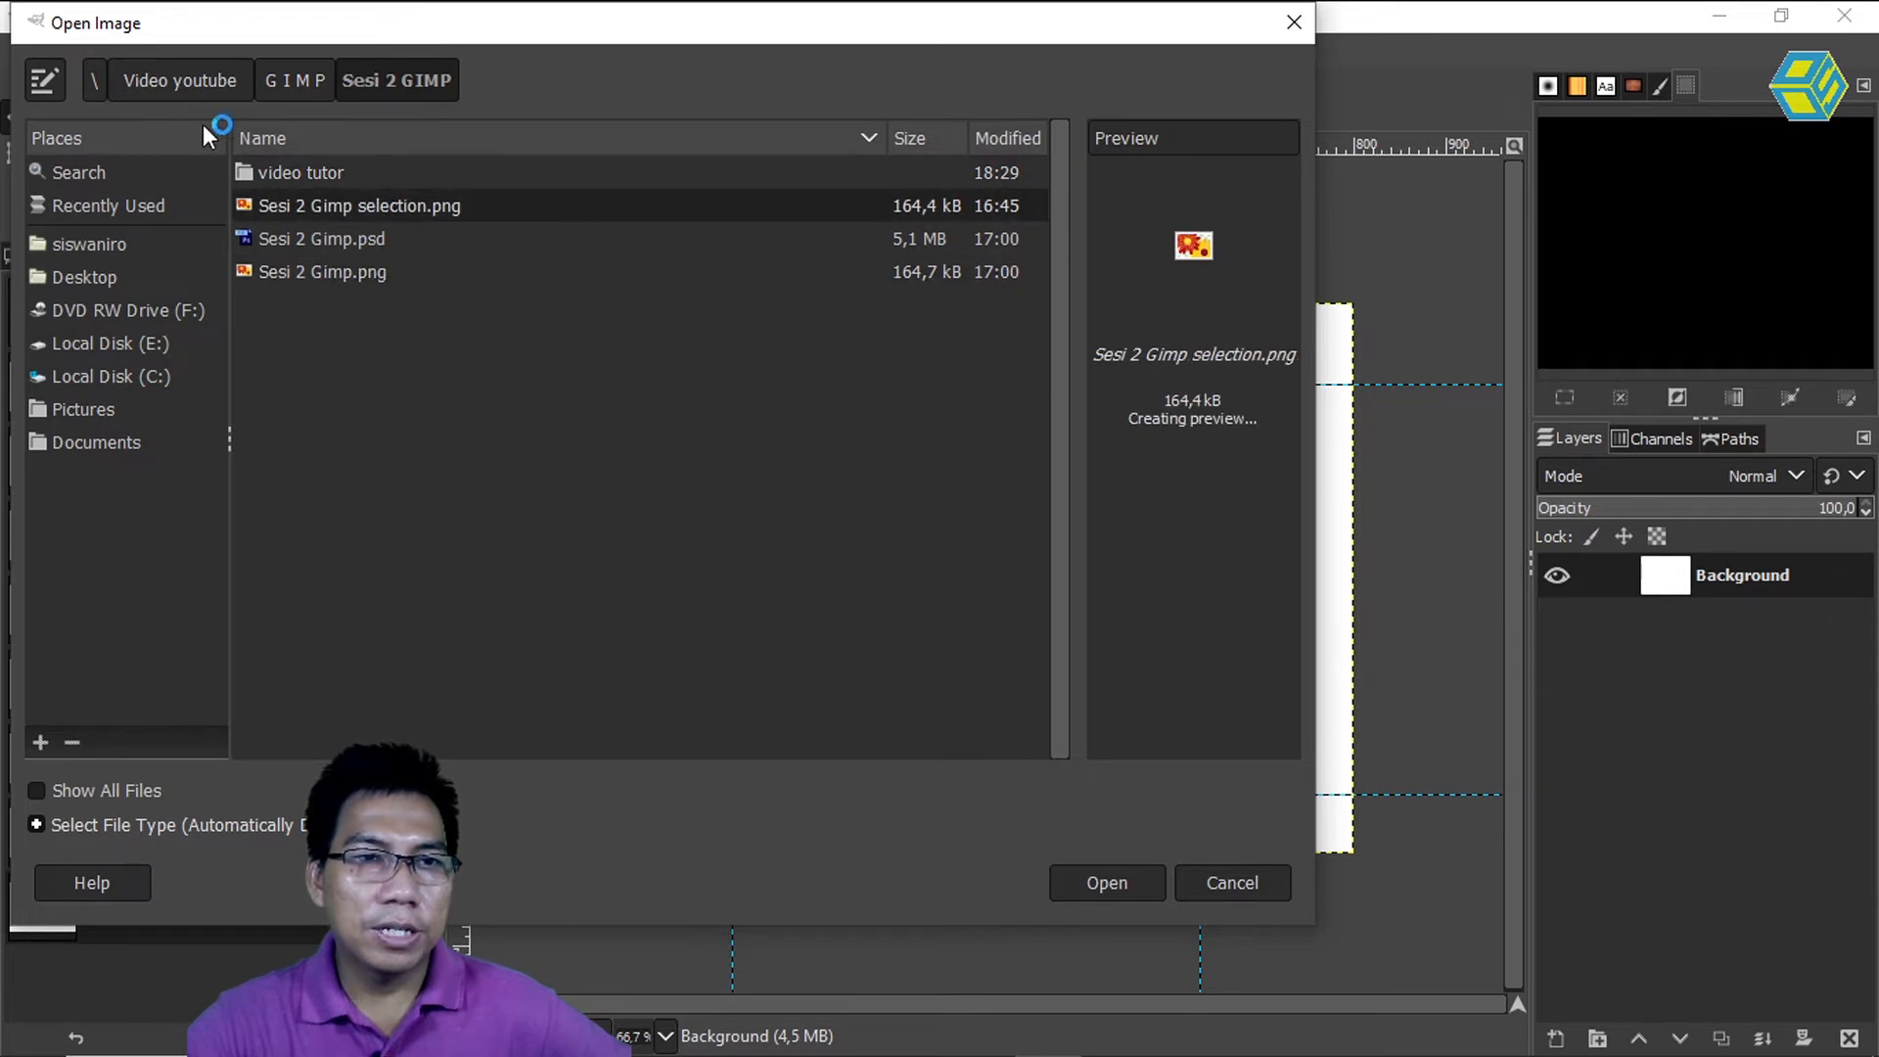
- Open brick.jpg from the Sesi 3 Transformasi Image folder
{"action": "left_click", "coordinate": [290, 81]}
{"action": "double_click", "coordinate": [348, 299]}
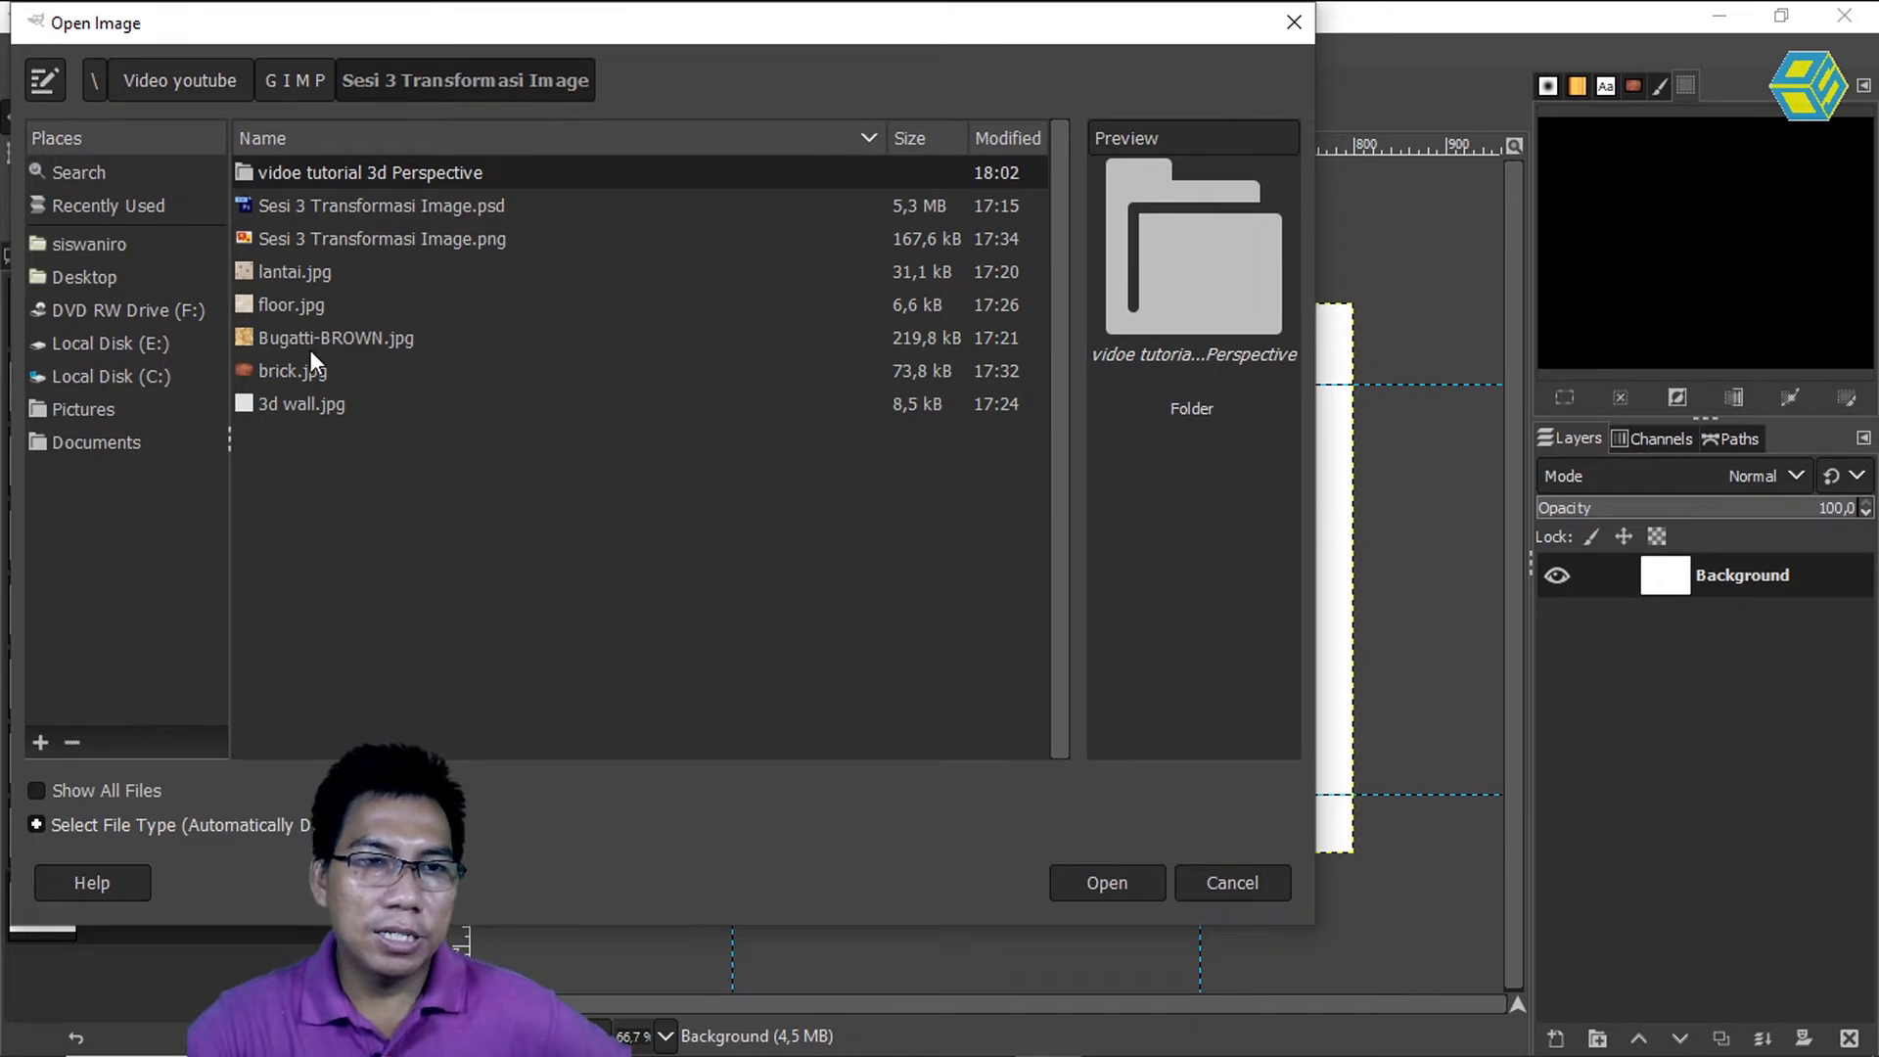
{"action": "left_click", "coordinate": [295, 377]}
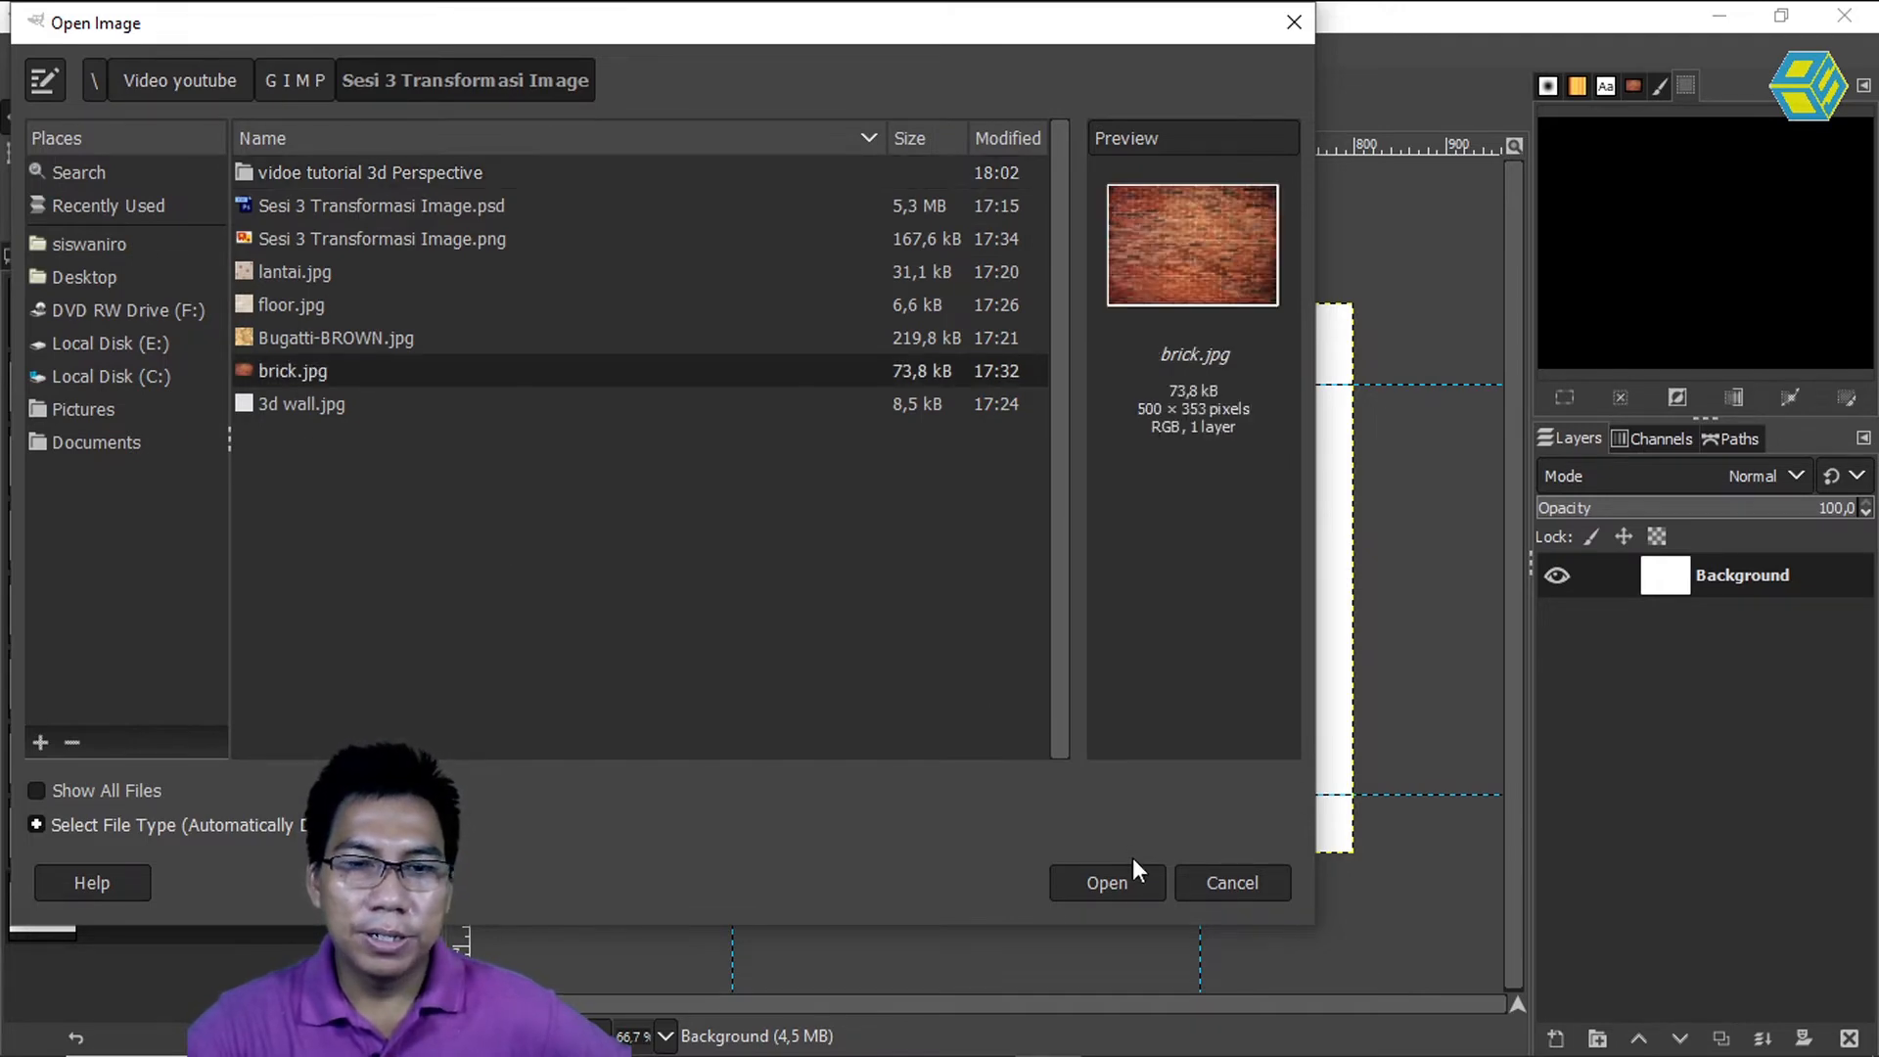
{"action": "left_click", "coordinate": [1122, 883]}
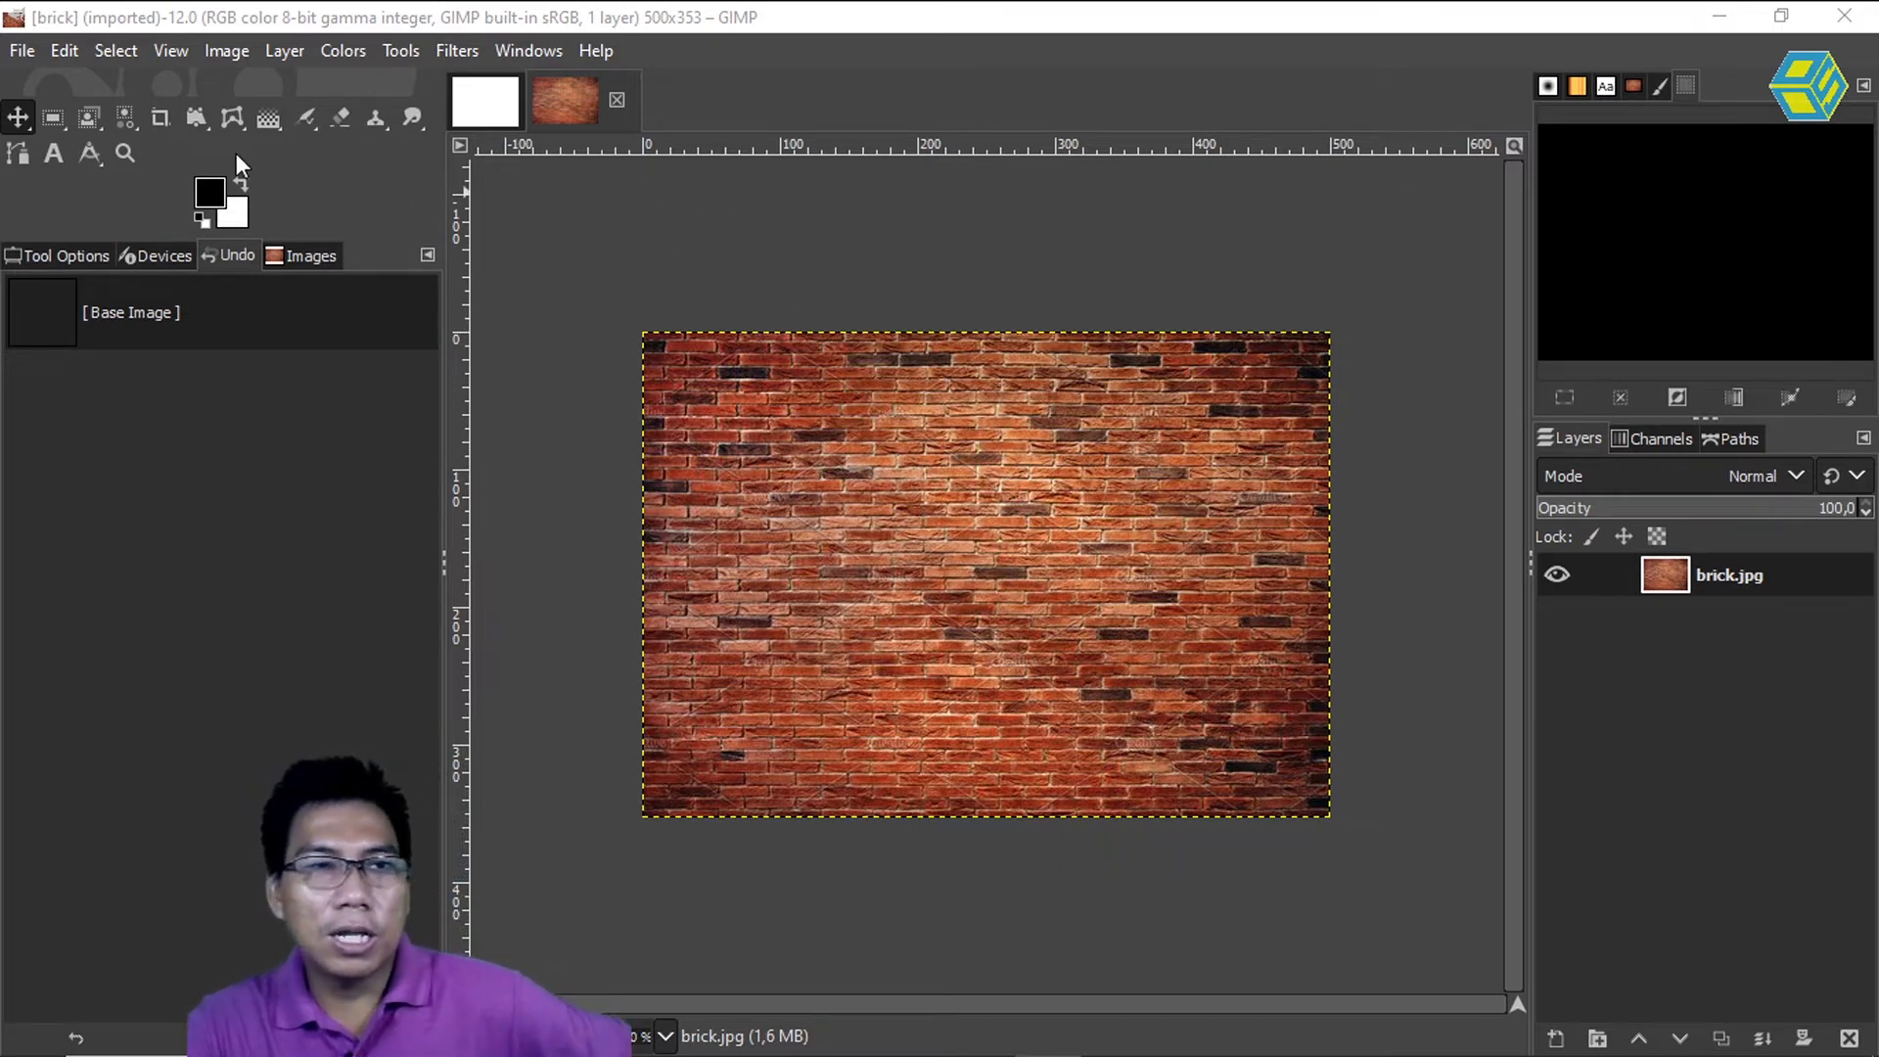
- Examine the color space options for a new image and close the dialog without creating one
{"action": "left_click", "coordinate": [30, 50]}
{"action": "left_click", "coordinate": [44, 84]}
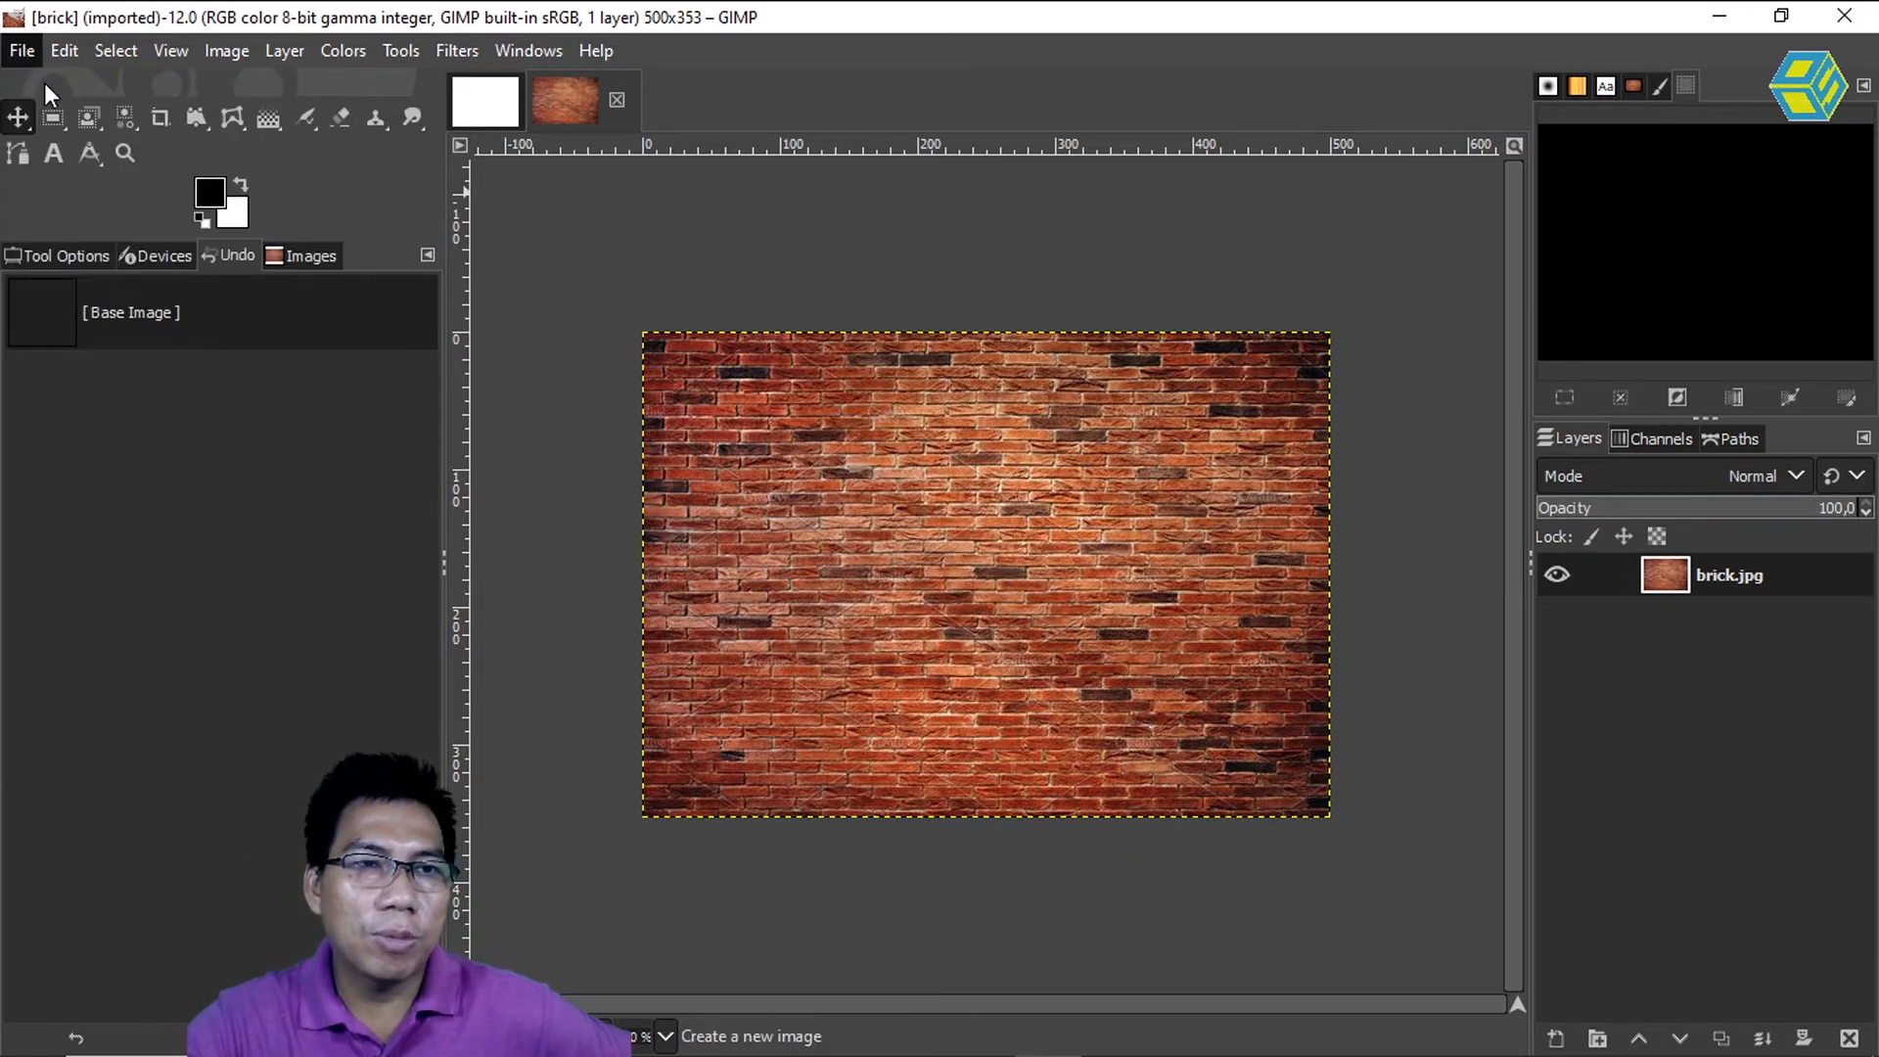
{"action": "left_click", "coordinate": [808, 457]}
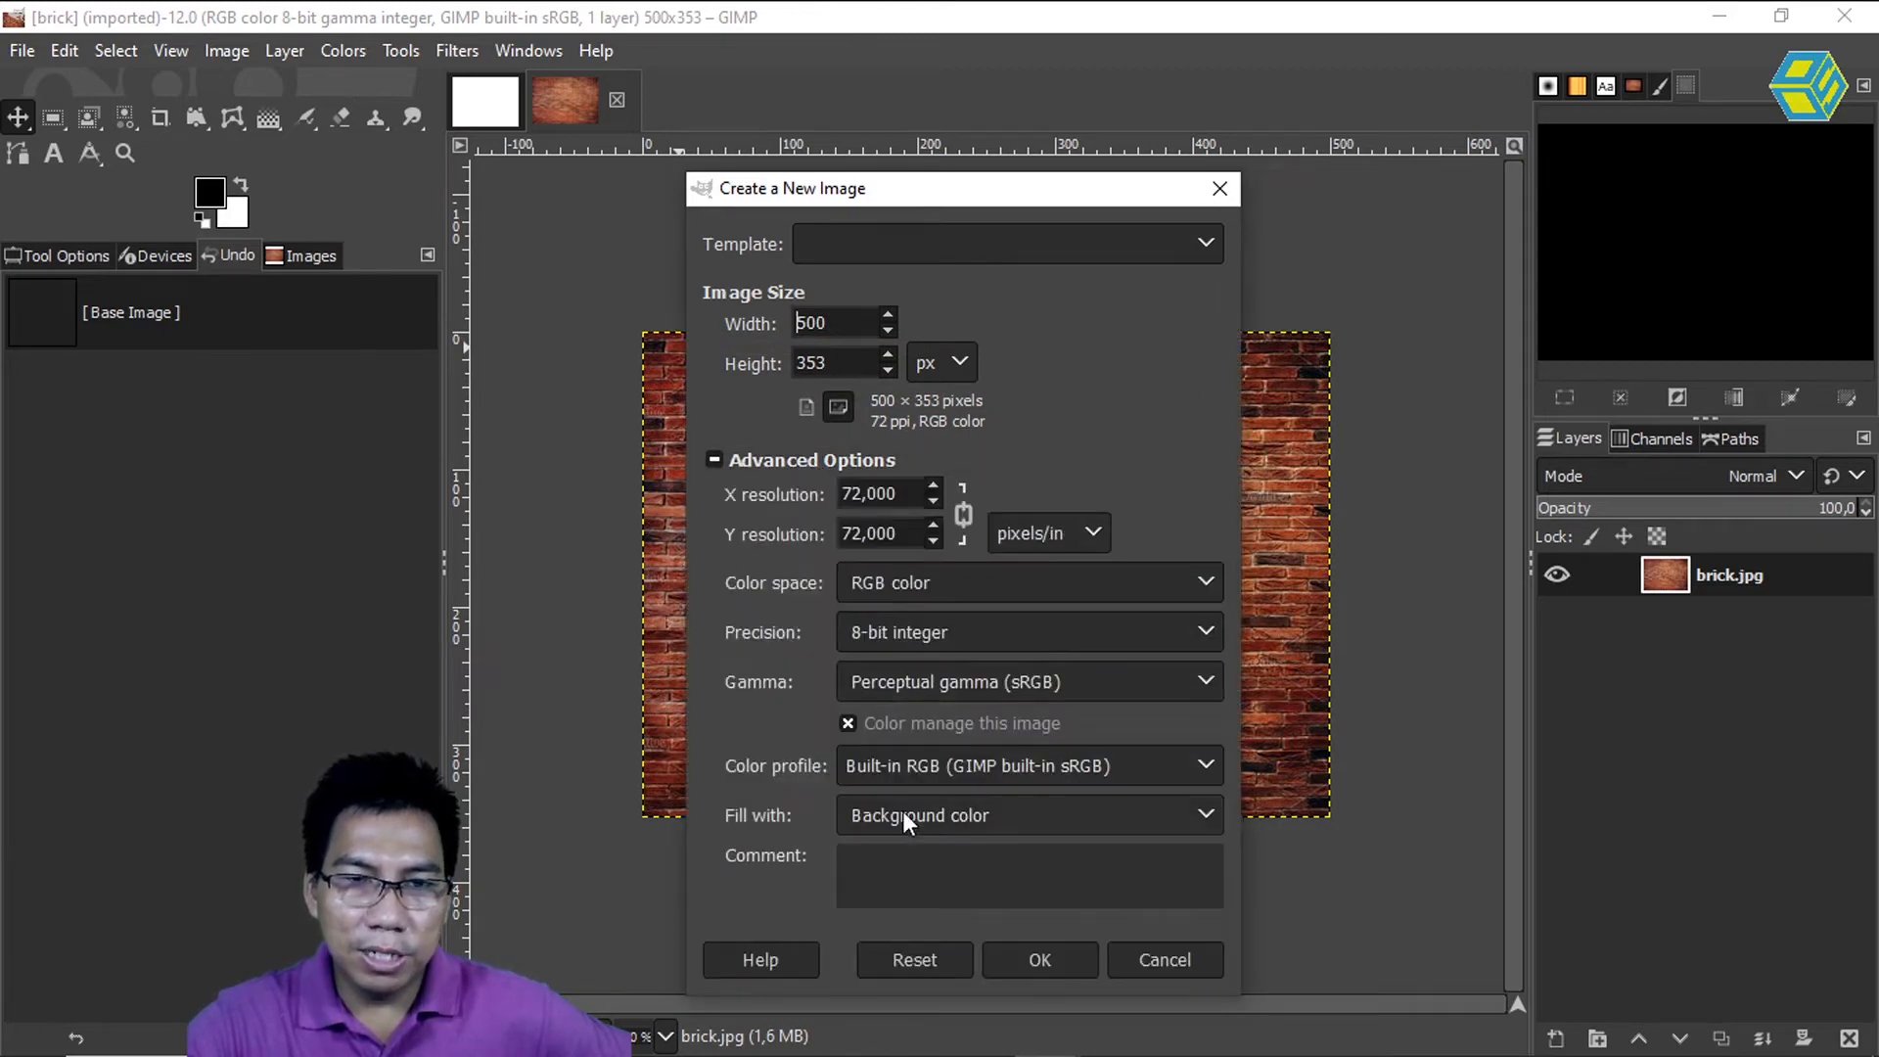
{"action": "left_click", "coordinate": [932, 585]}
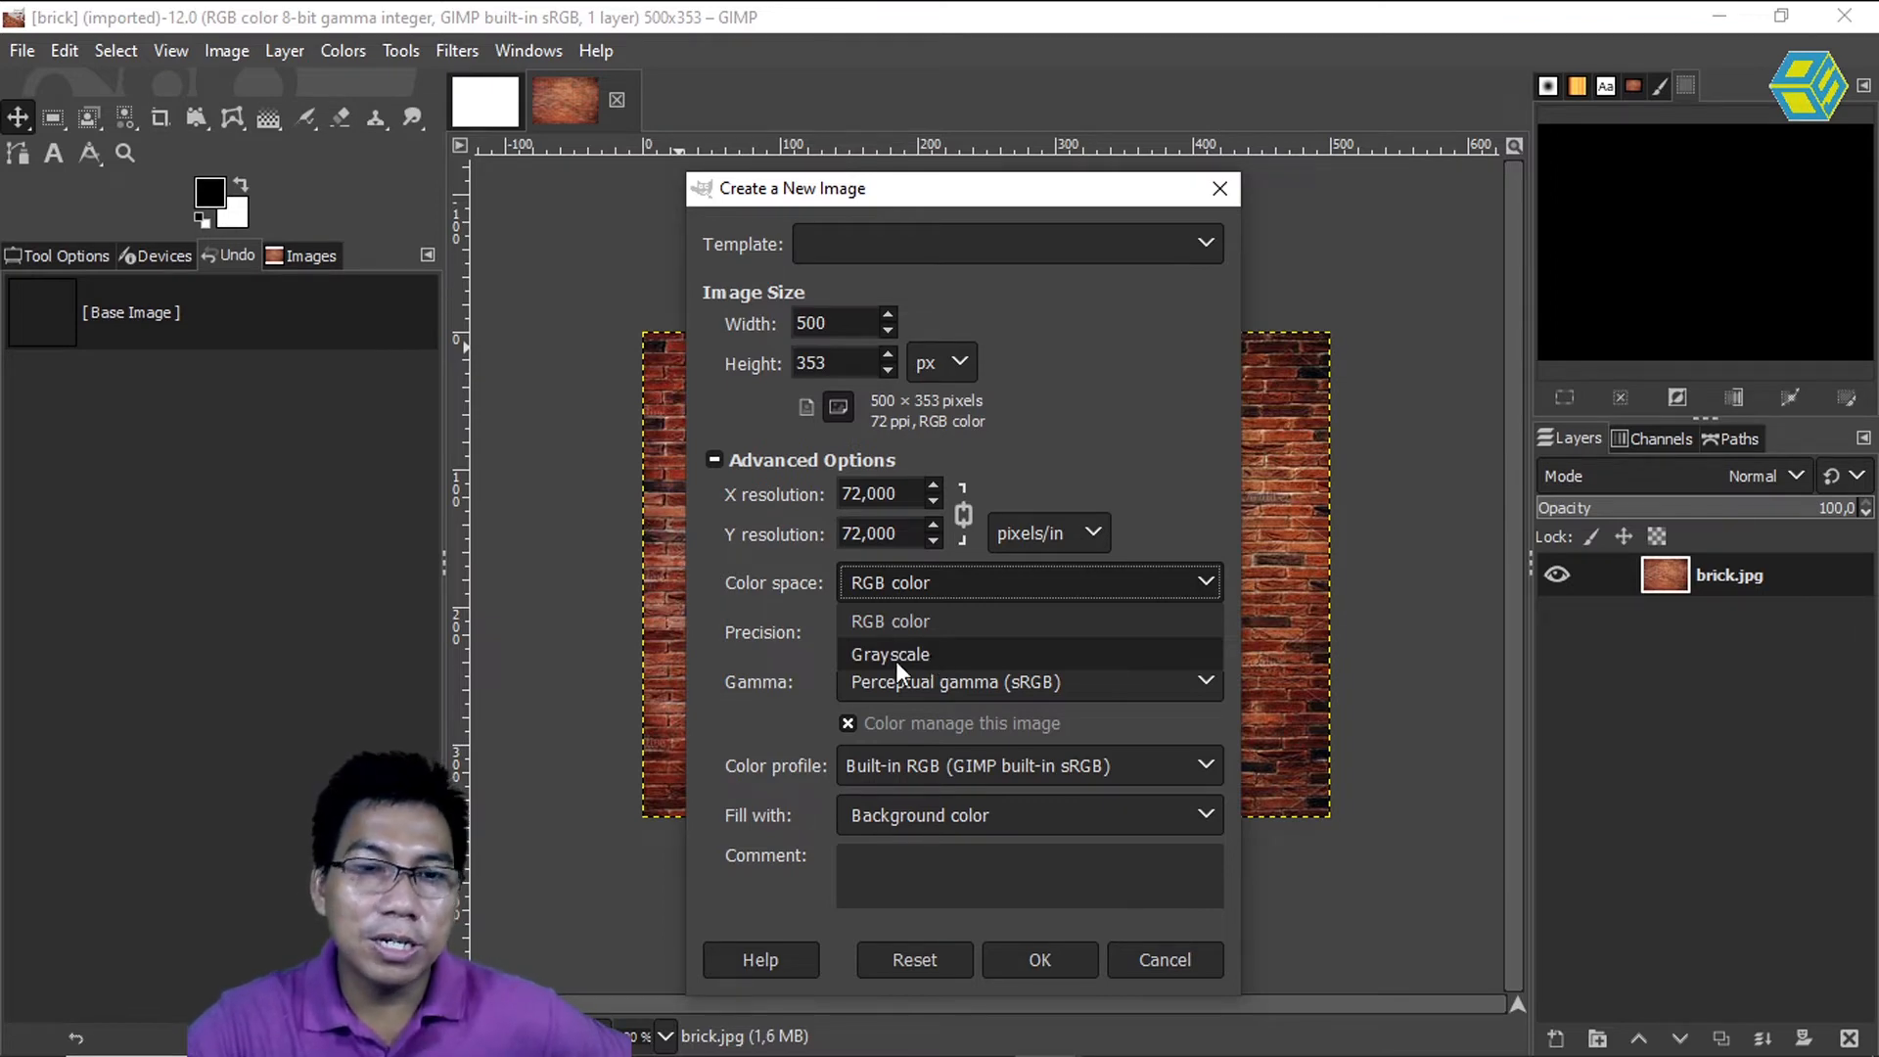
{"action": "left_click", "coordinate": [1183, 963]}
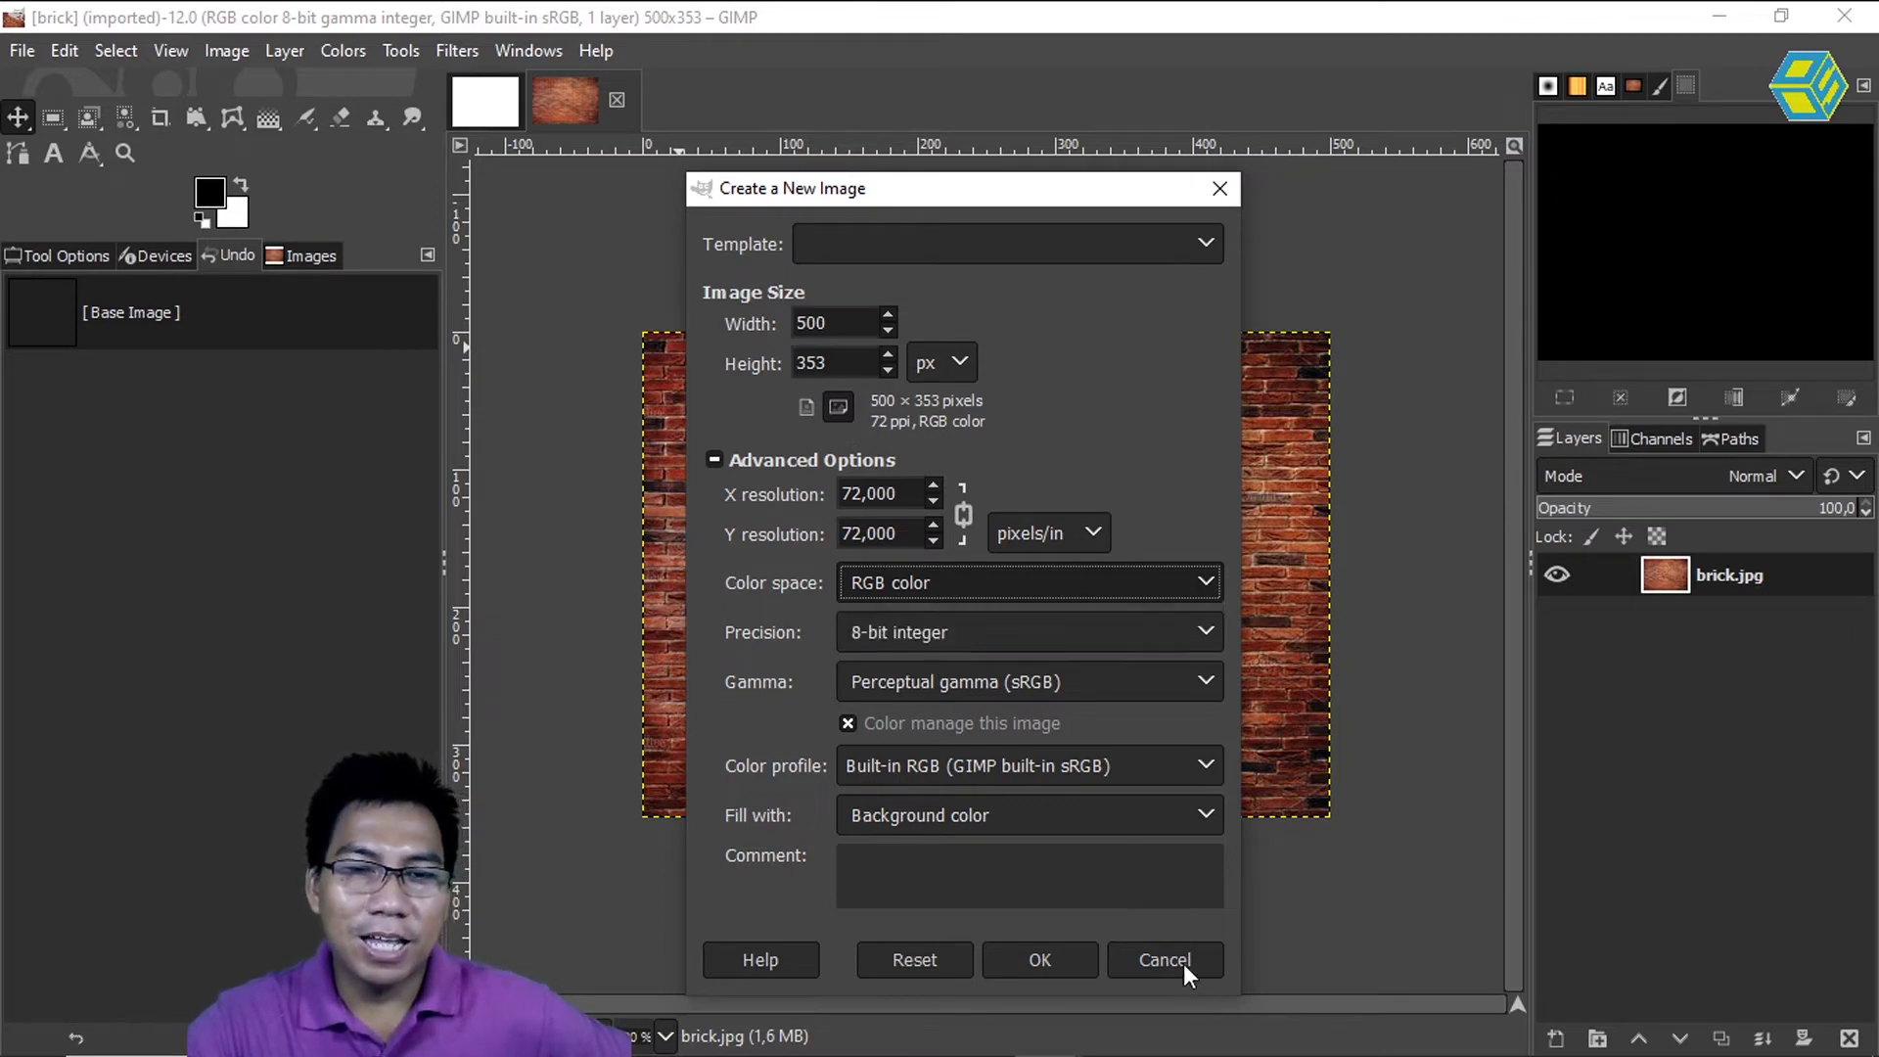
{"action": "left_click", "coordinate": [1183, 964]}
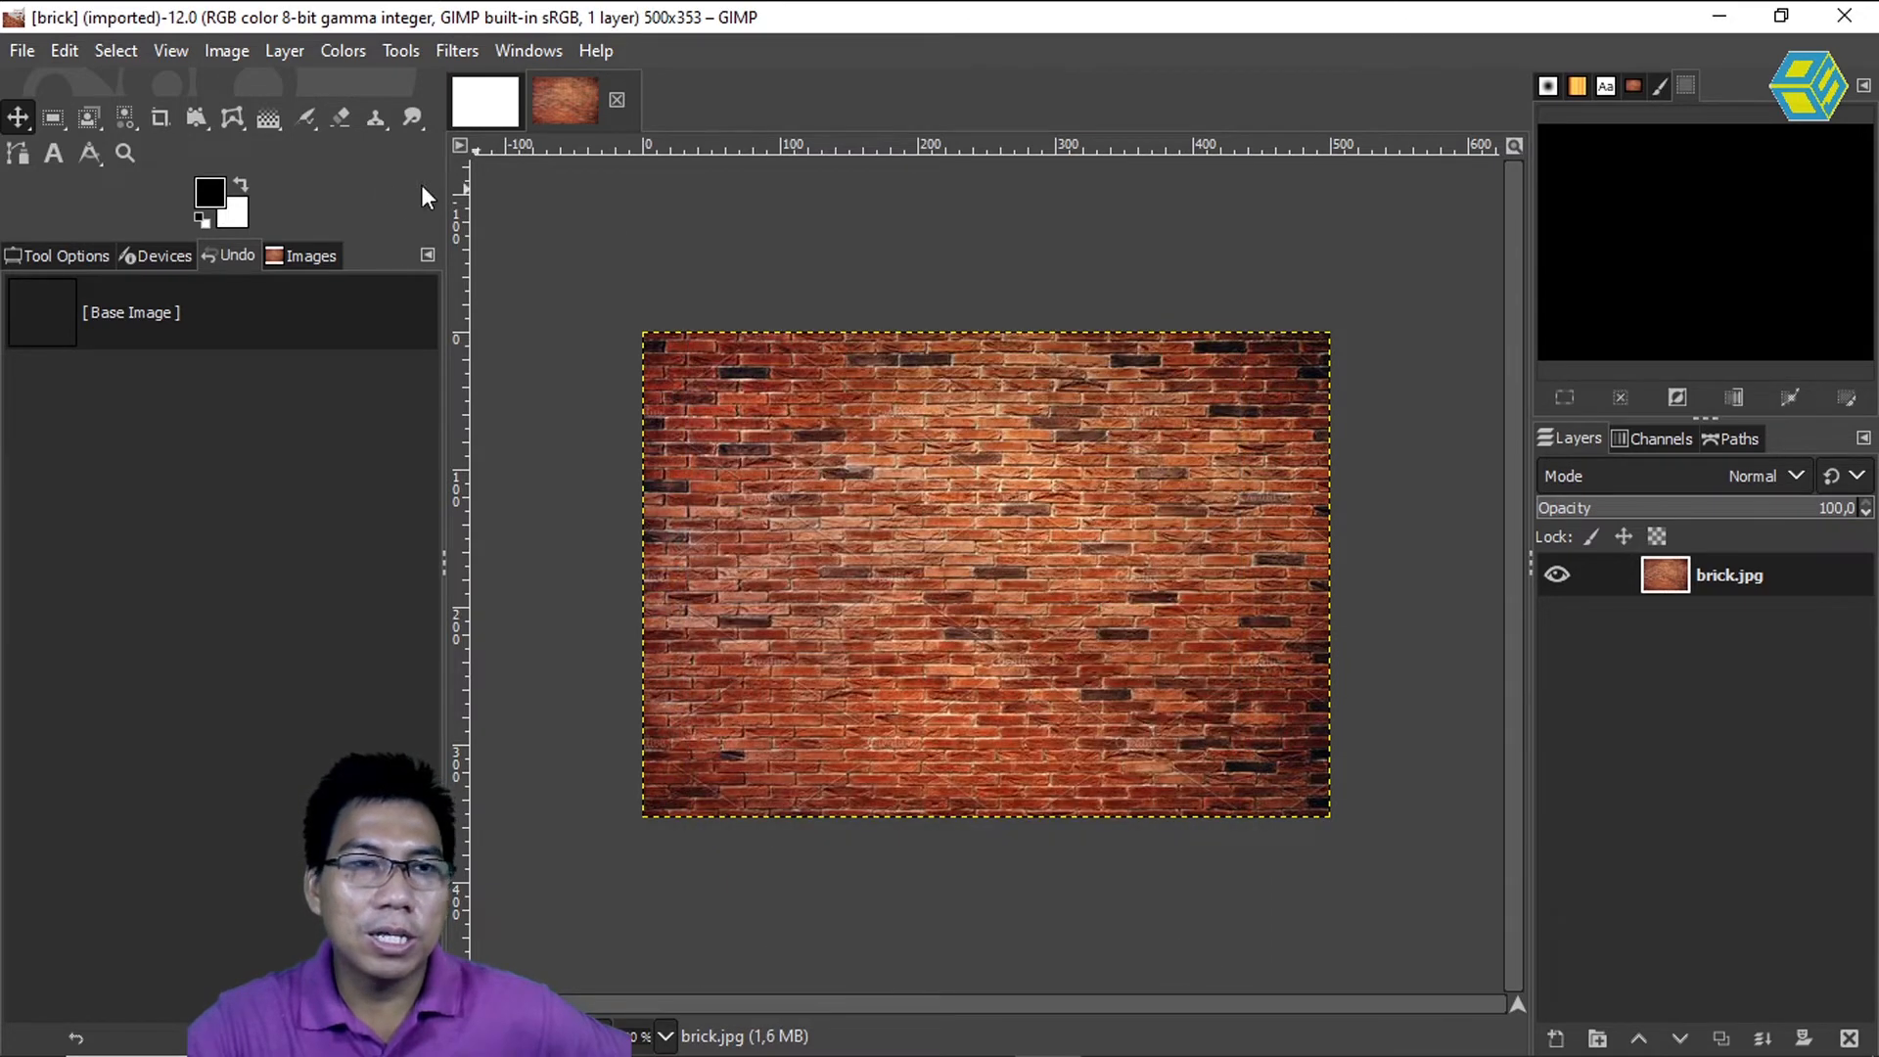
- Set the brick image's color mode to RGB
{"action": "left_click", "coordinate": [220, 50]}
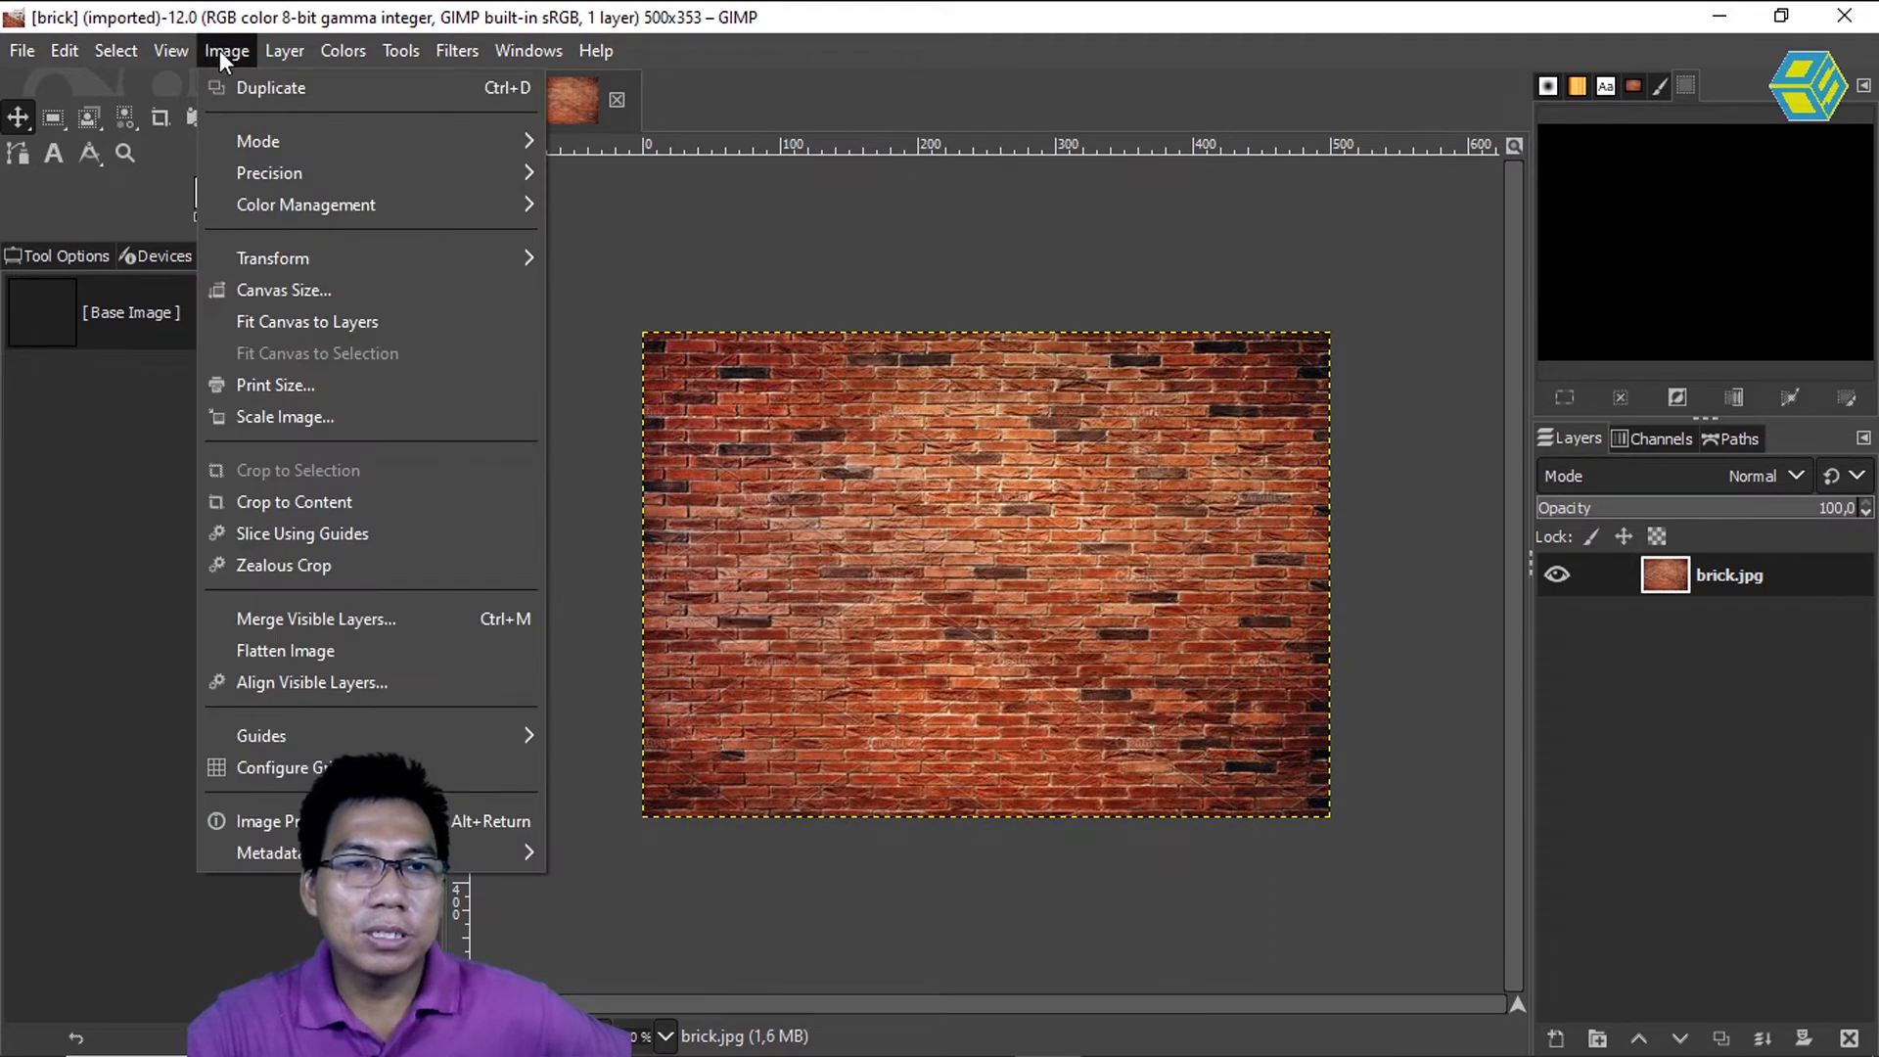
{"action": "mouse_move", "coordinate": [267, 143]}
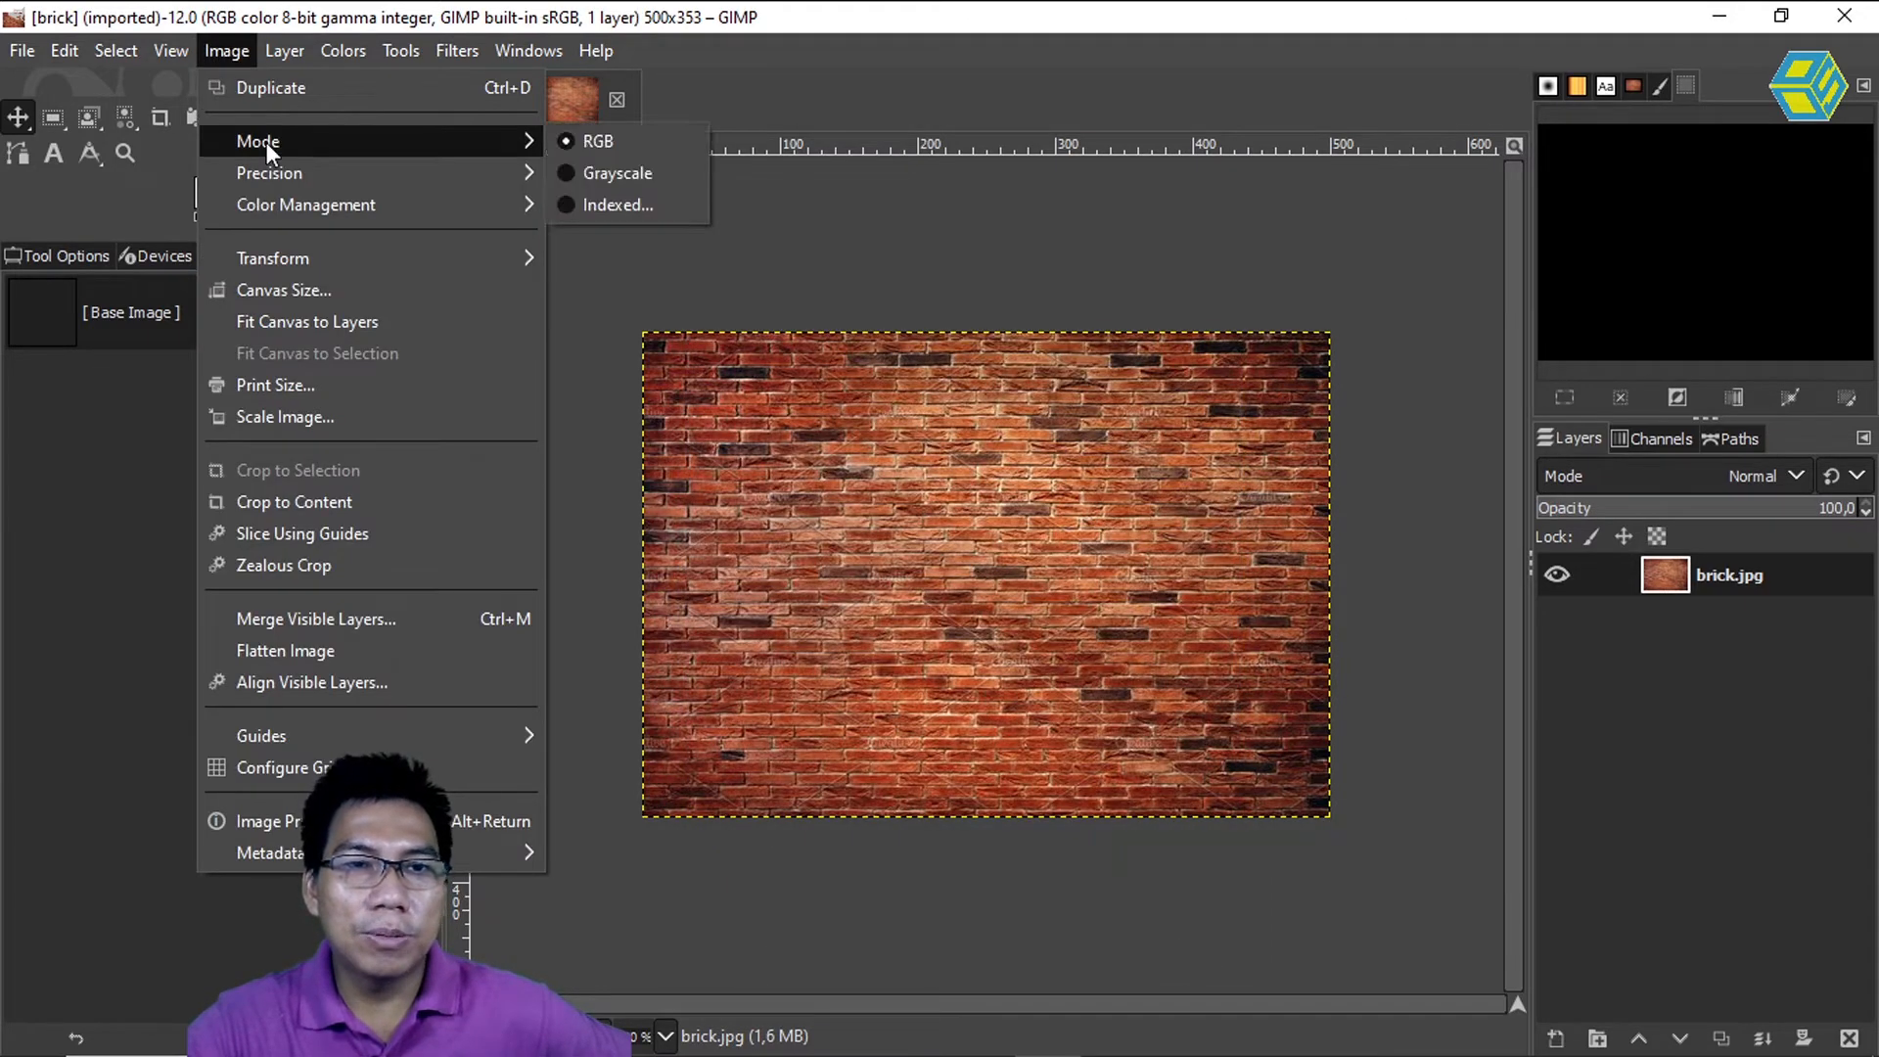
{"action": "left_click", "coordinate": [654, 149]}
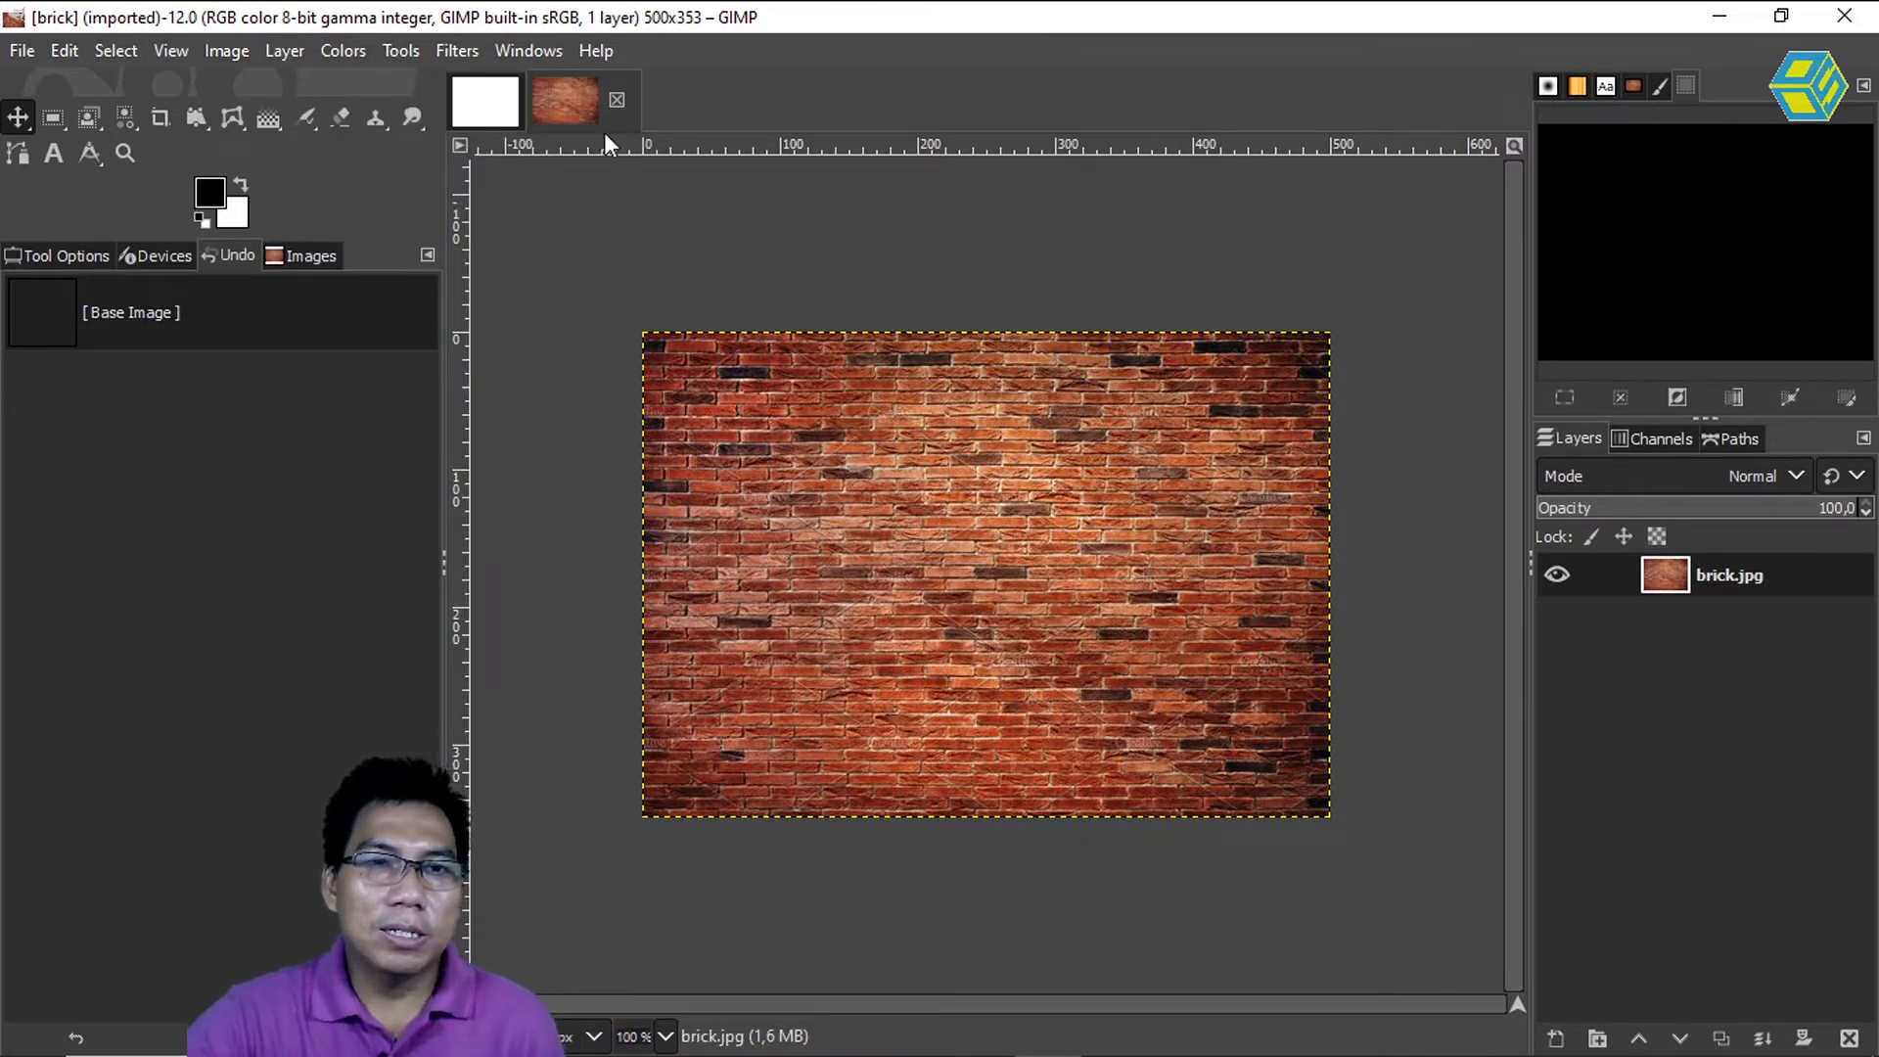
- Copy the brick image into the guided 800 × 600 image and turn the pasted floating selection into a new layer
{"action": "left_click", "coordinate": [493, 115]}
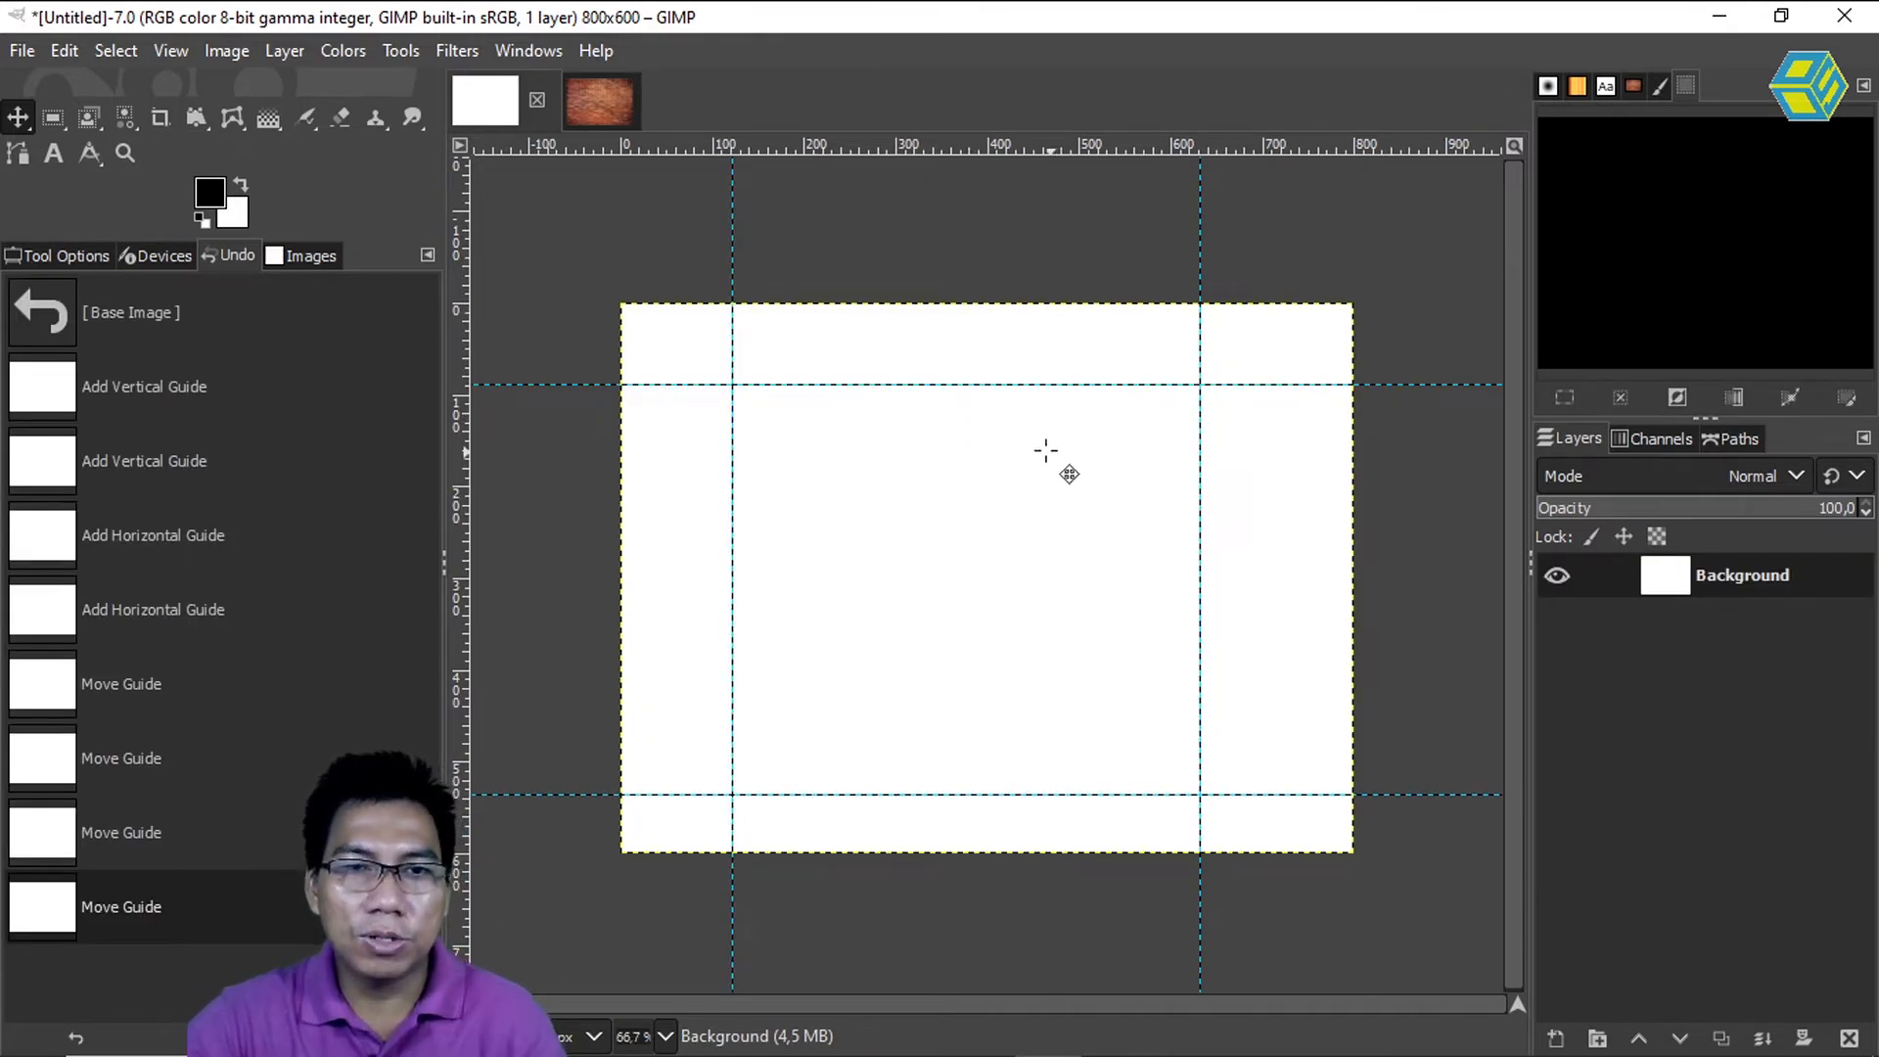
{"action": "left_click", "coordinate": [603, 94]}
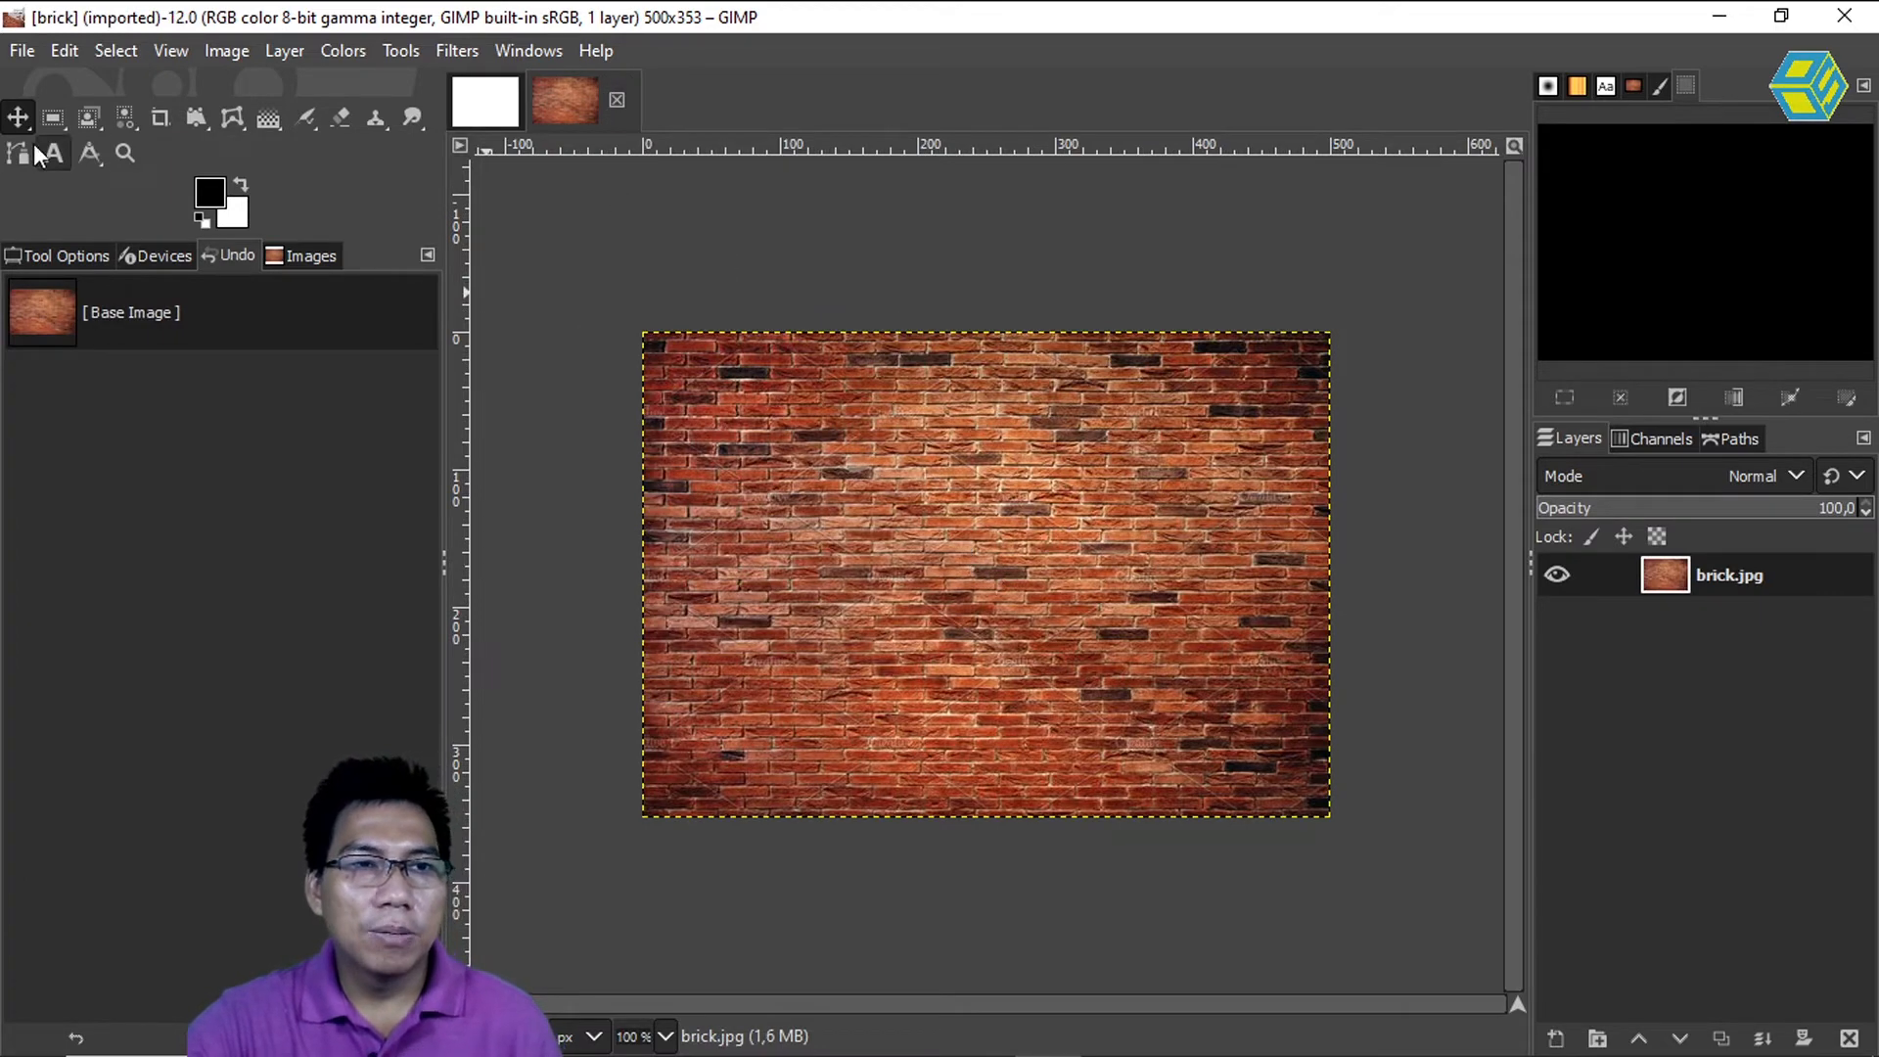
{"action": "left_click", "coordinate": [21, 115]}
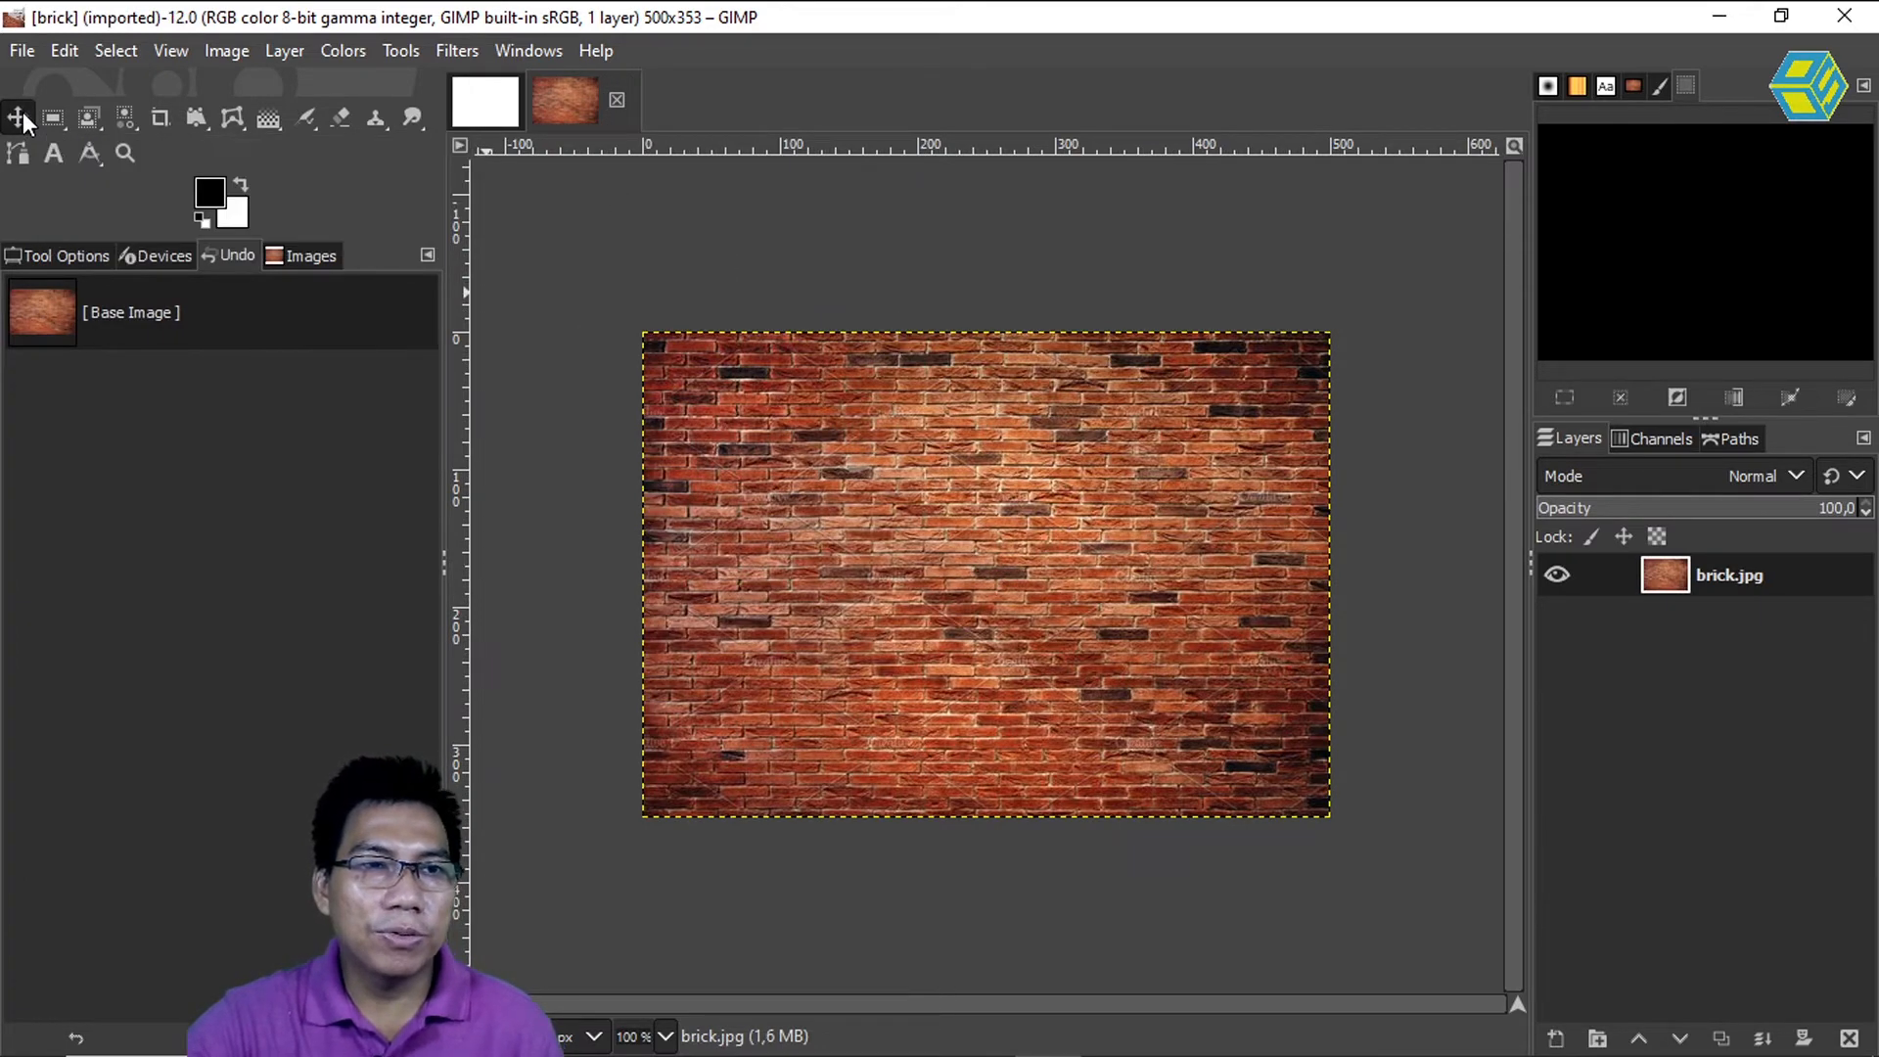
{"action": "left_click", "coordinate": [980, 444]}
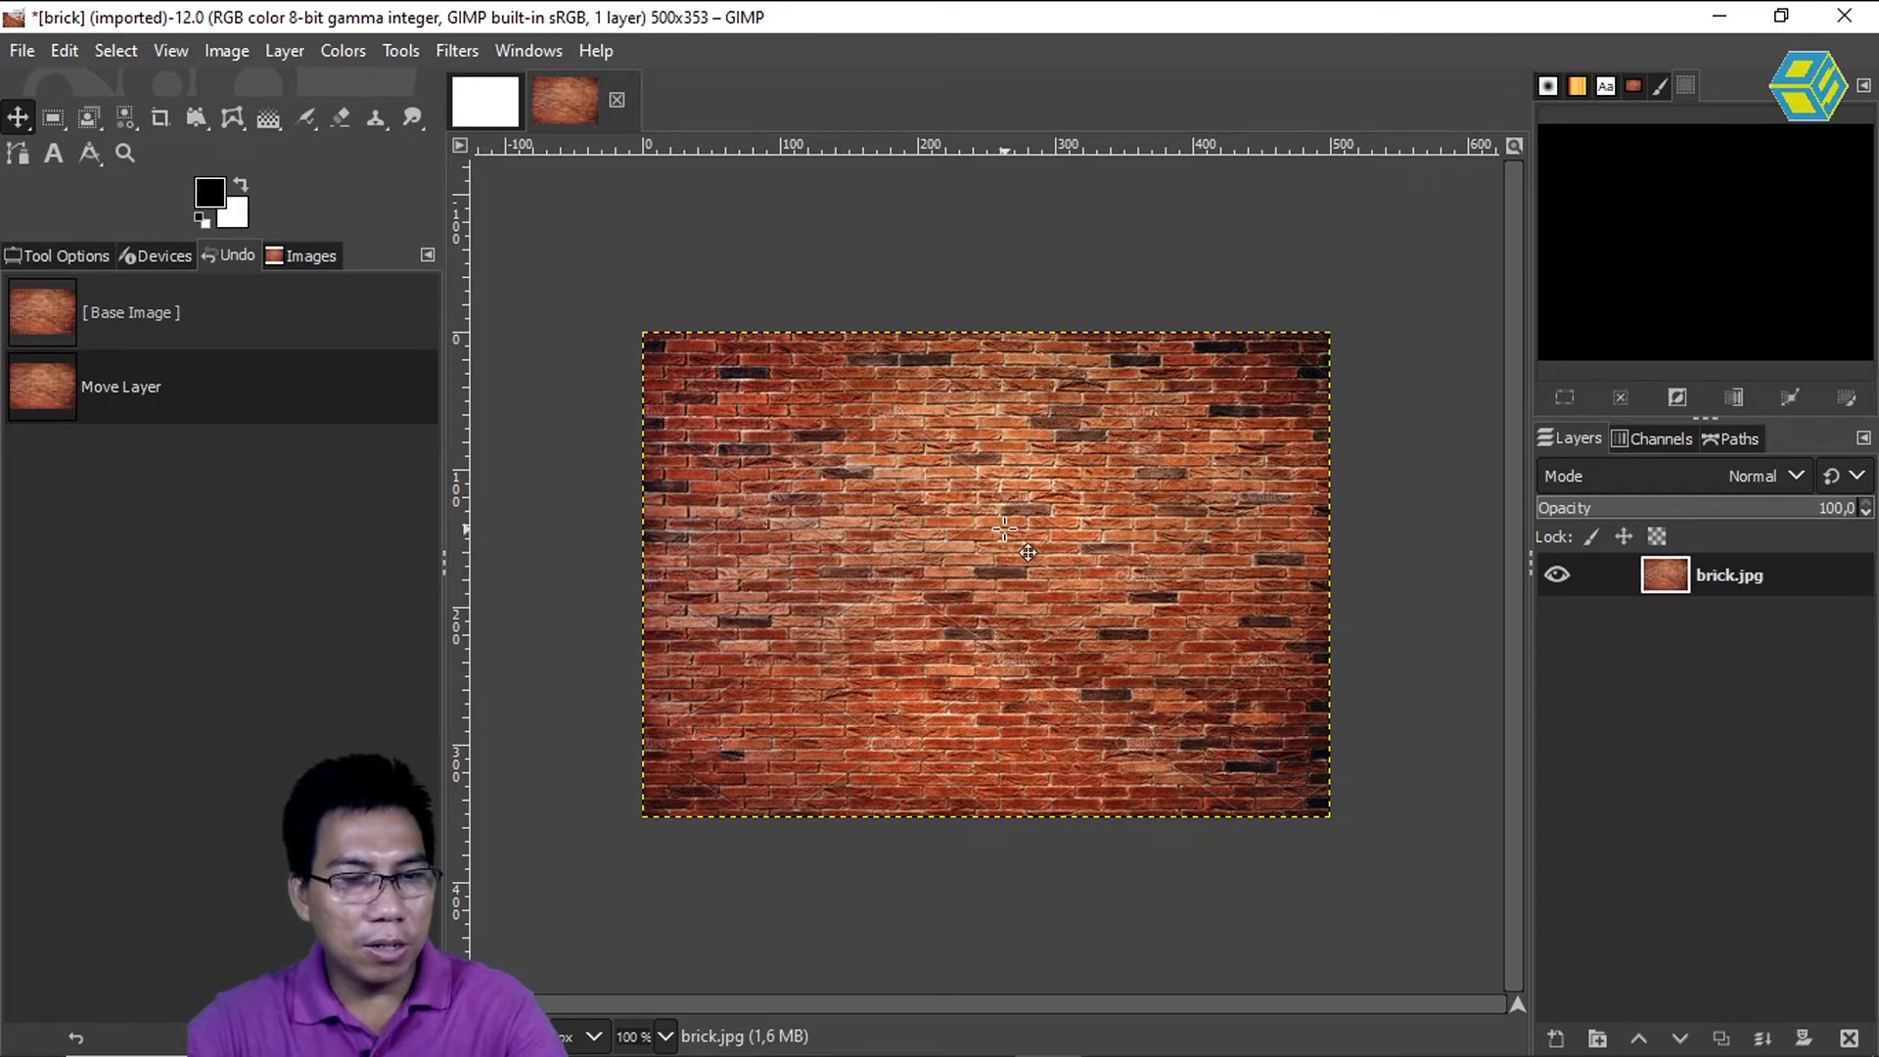
{"action": "left_click", "coordinate": [481, 109]}
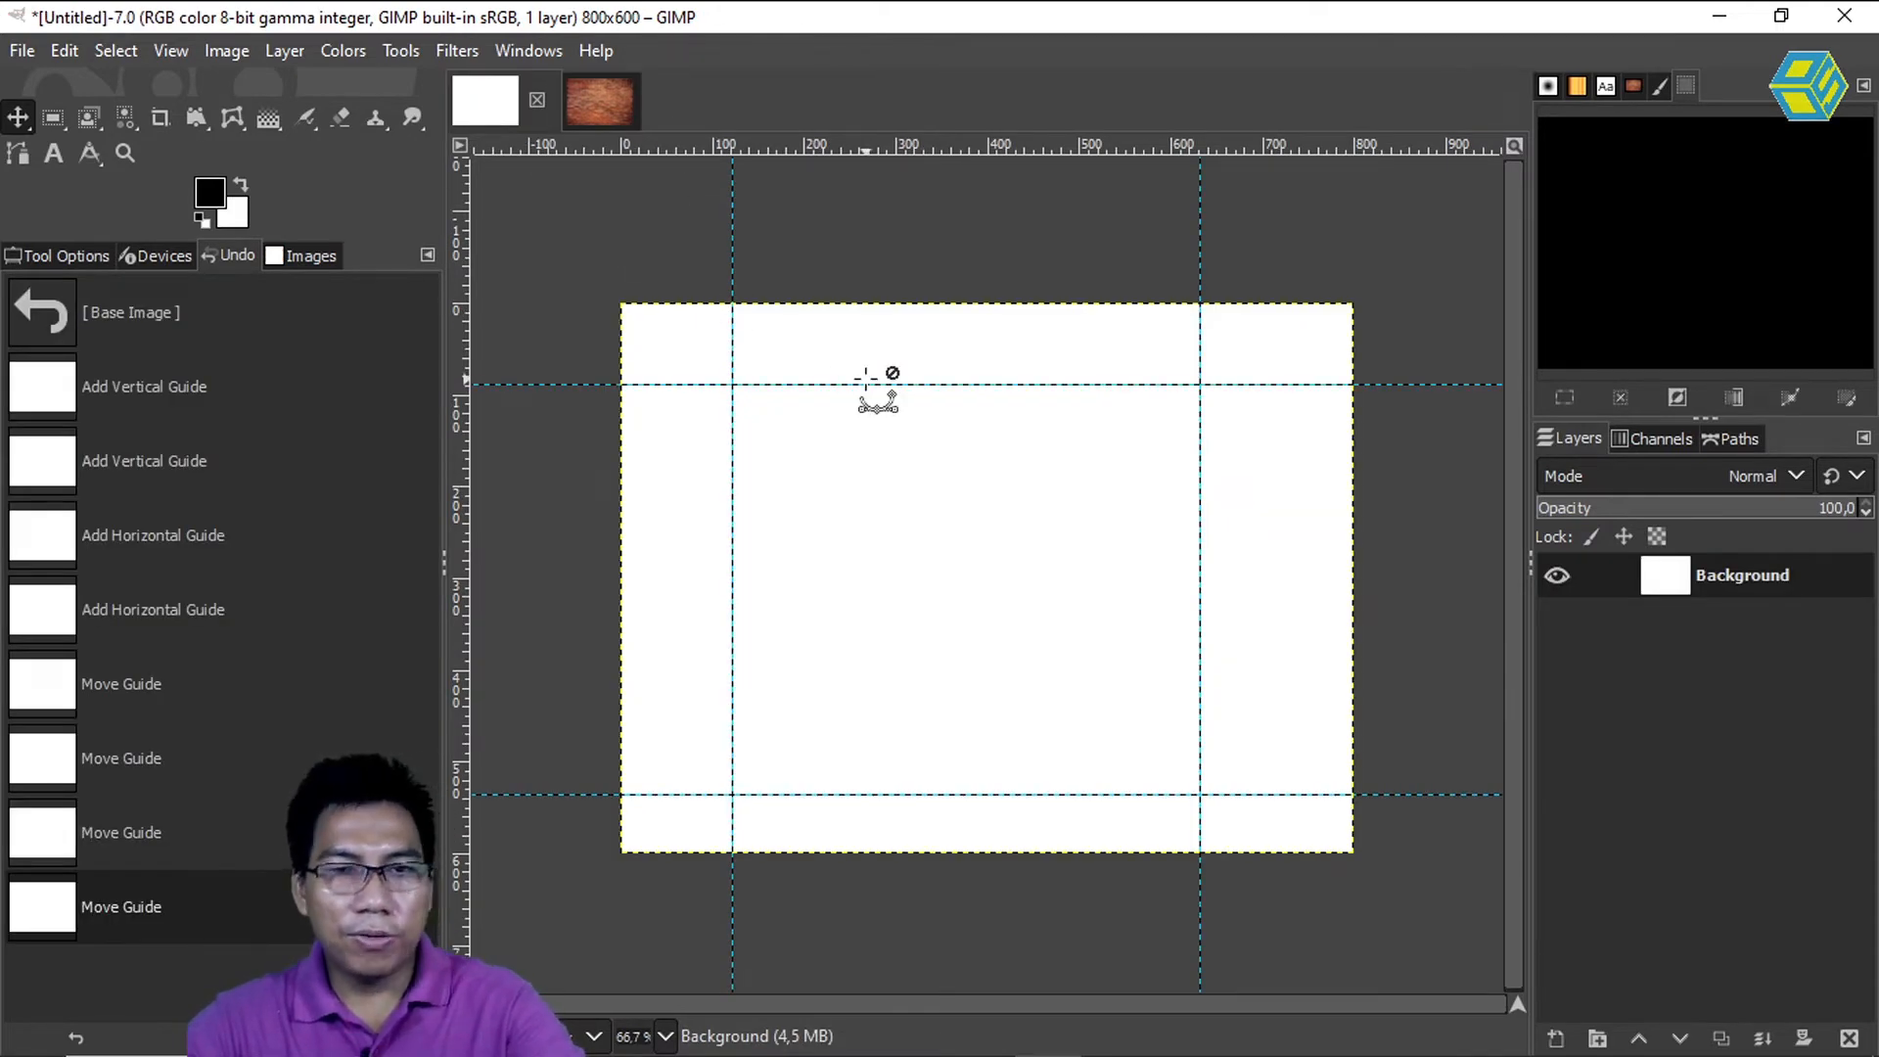
{"action": "key", "text": "ctrl+v"}
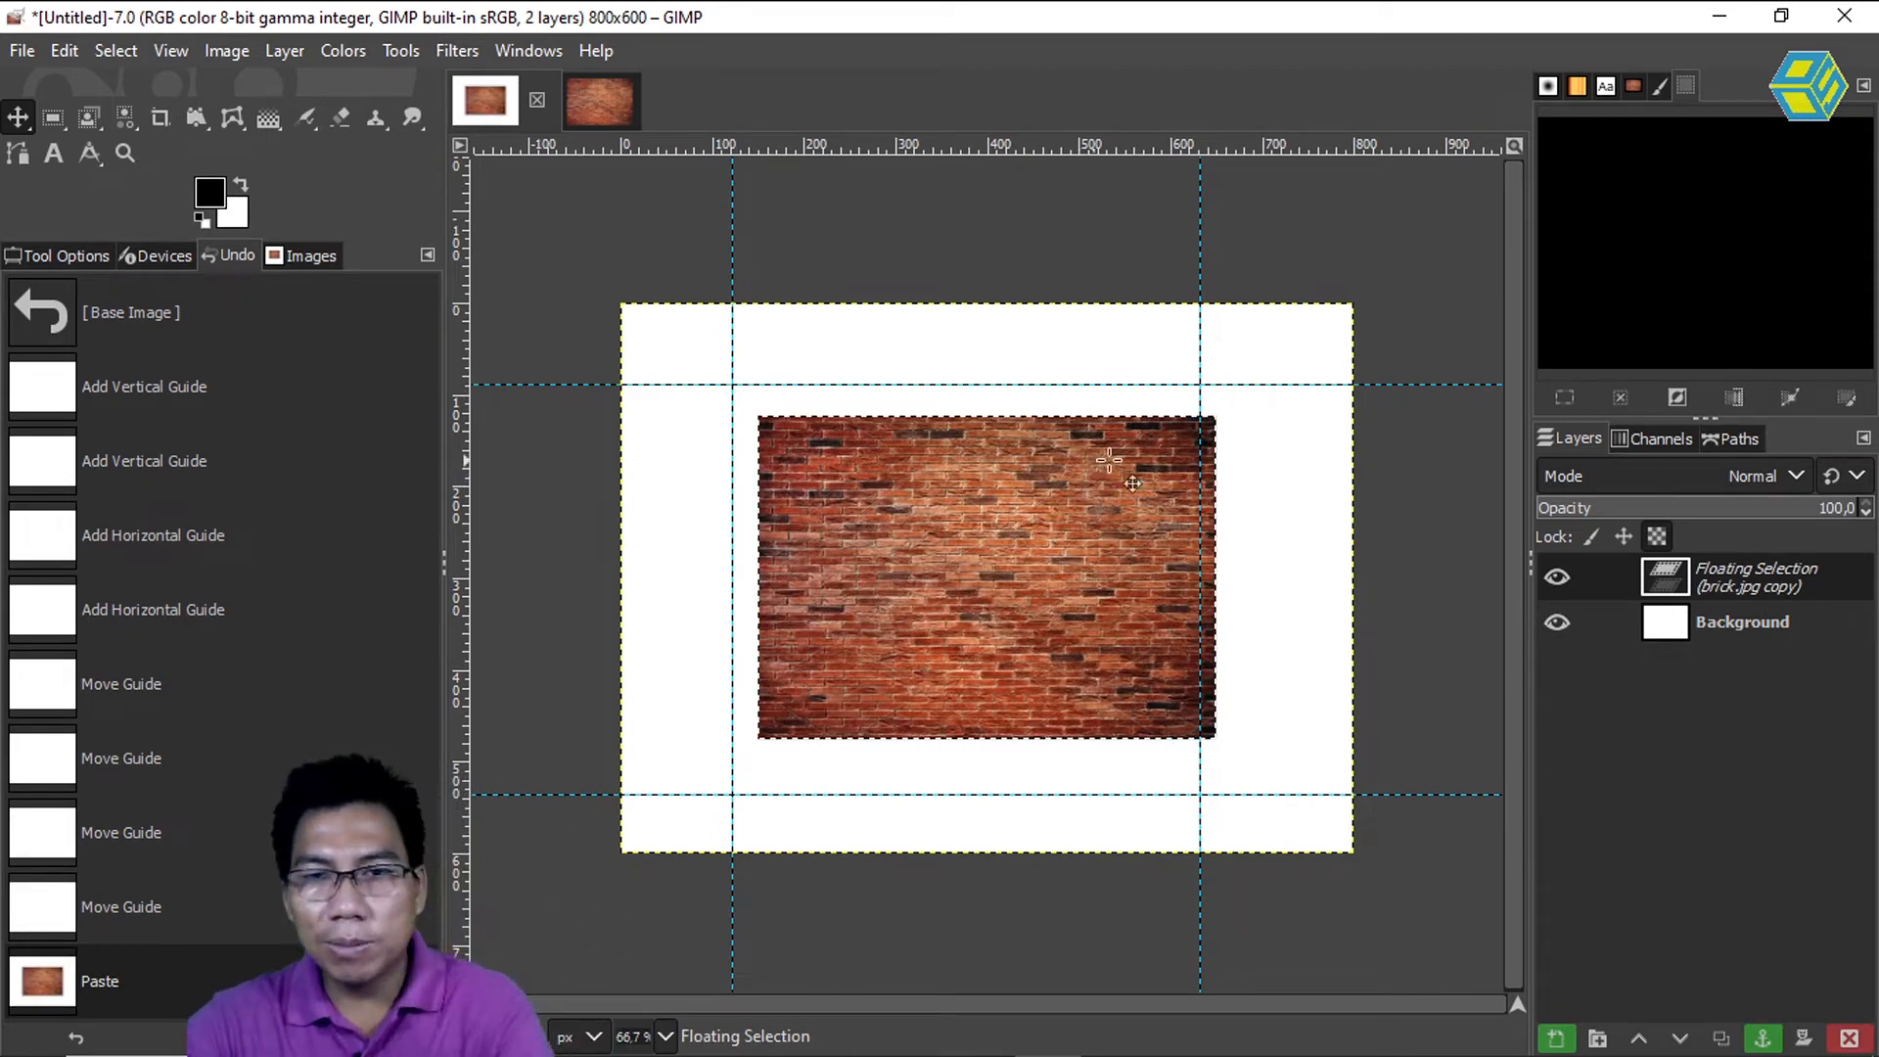
{"action": "left_click", "coordinate": [1559, 1041]}
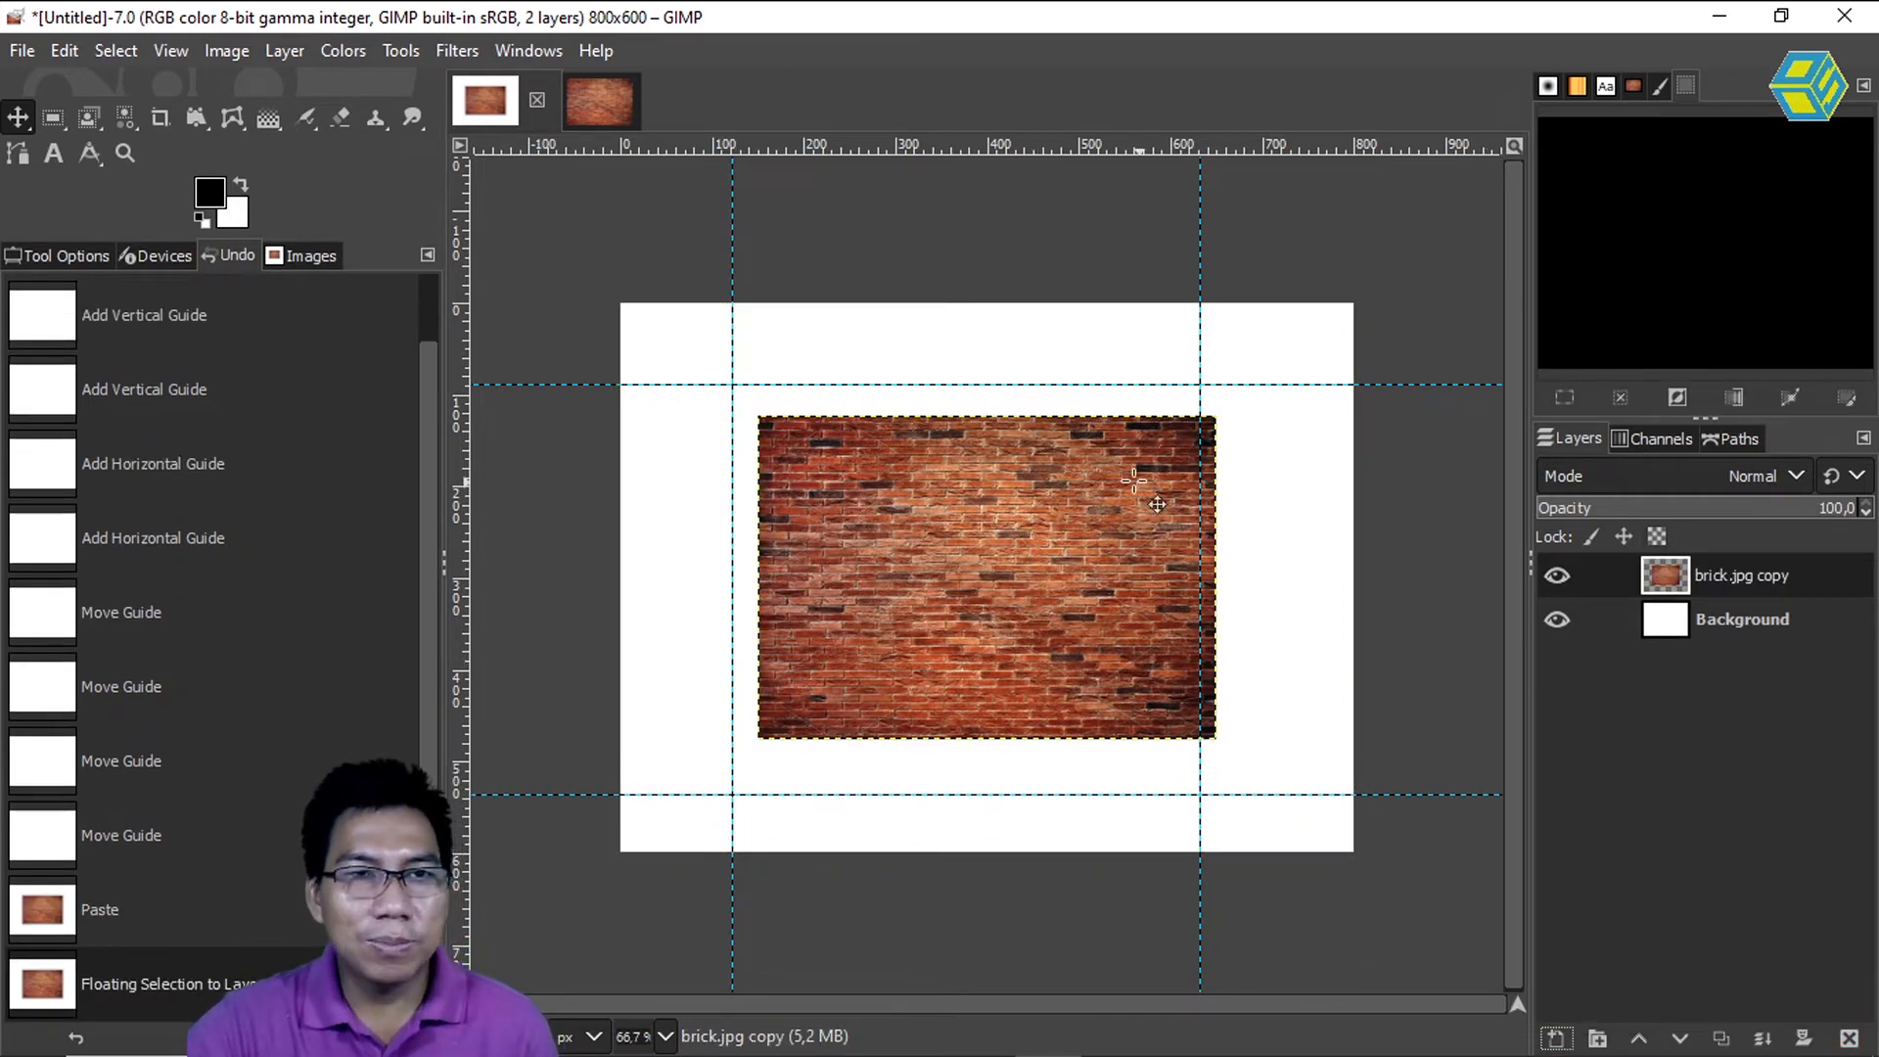
- Move the pasted brick layer around the middle of the canvas between the guides
{"action": "mouse_move", "coordinate": [1036, 594]}
{"action": "left_mouse_down"}
{"action": "mouse_move", "coordinate": [1008, 623]}
{"action": "mouse_move", "coordinate": [1029, 622]}
{"action": "left_mouse_up"}
{"action": "left_click_drag", "start_coordinate": [1028, 620], "coordinate": [975, 636]}
{"action": "left_click_drag", "start_coordinate": [971, 631], "coordinate": [946, 591]}
{"action": "left_click_drag", "start_coordinate": [950, 580], "coordinate": [989, 530]}
{"action": "mouse_move", "coordinate": [984, 533]}
{"action": "left_mouse_down"}
{"action": "mouse_move", "coordinate": [948, 542]}
{"action": "mouse_move", "coordinate": [1008, 568]}
{"action": "mouse_move", "coordinate": [988, 527]}
{"action": "left_mouse_up"}
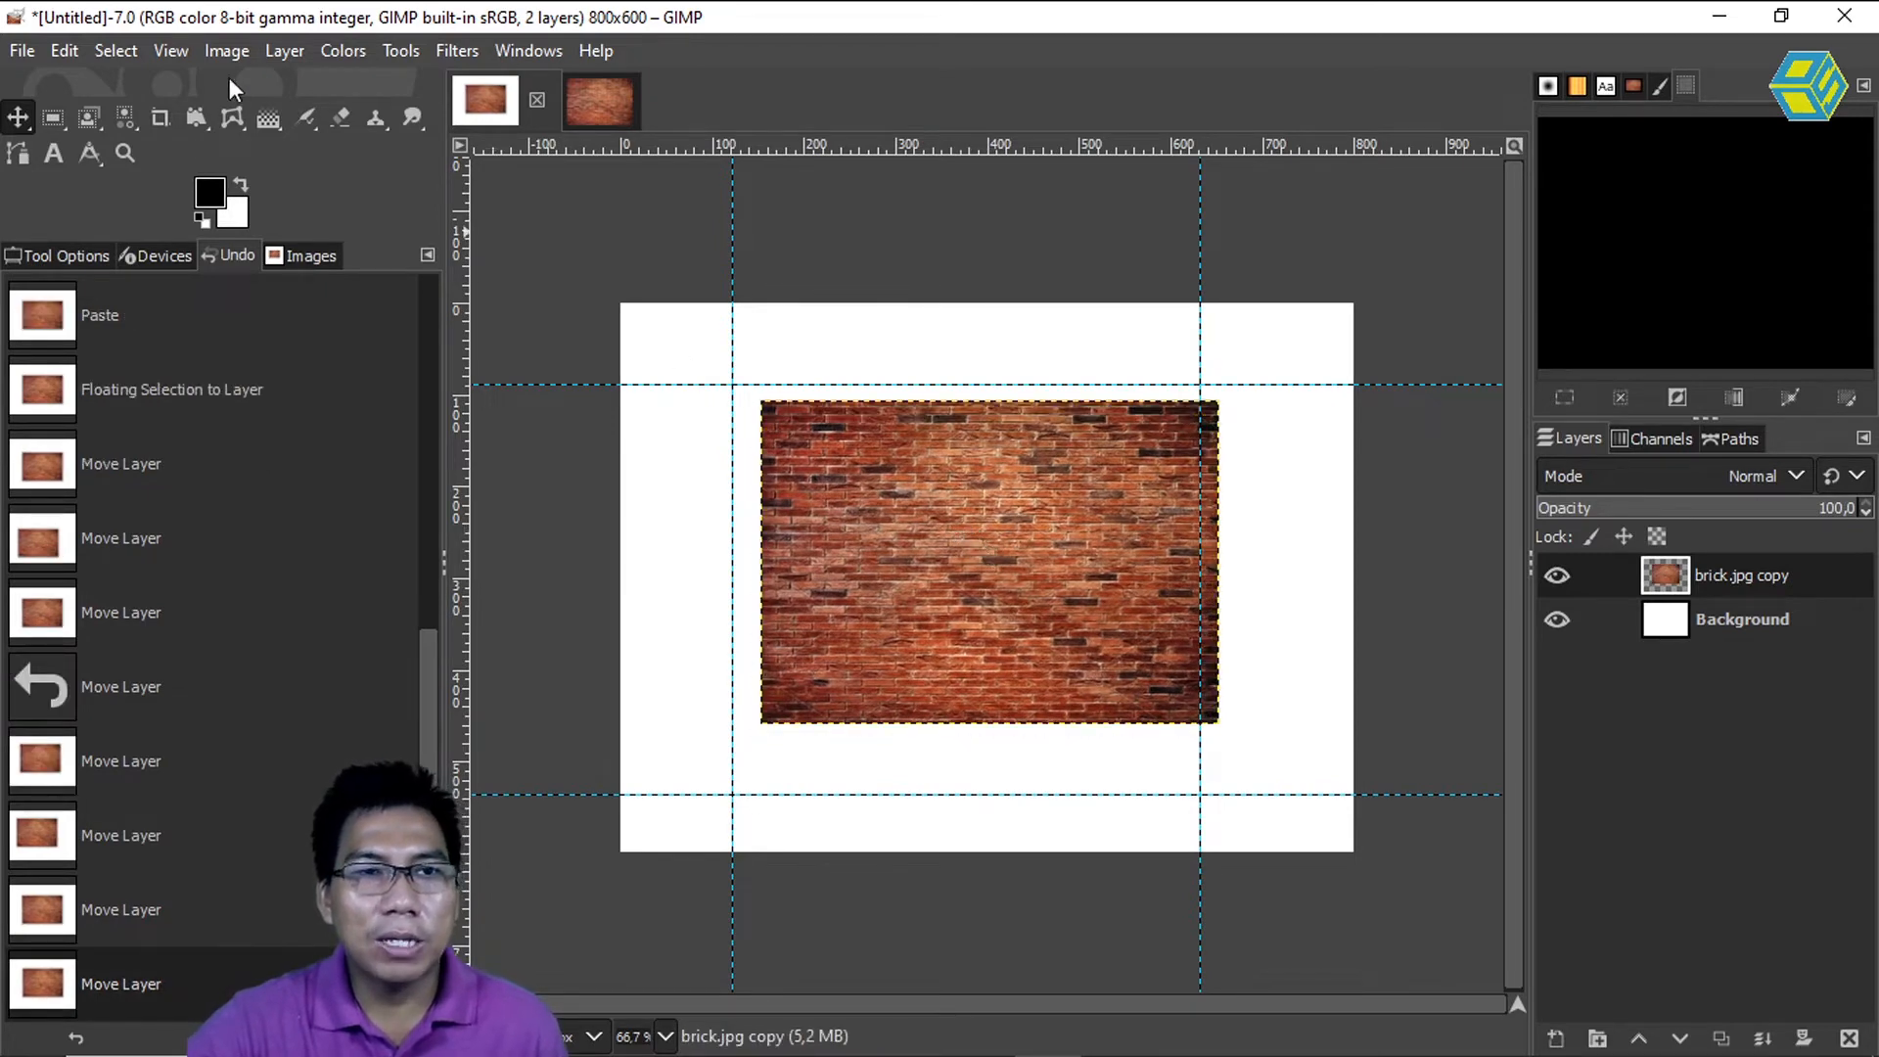
- Apply a Perspective transform that fits the brick layer between the canvas's left corners and the left guide intersections as a side wall
{"action": "left_click", "coordinate": [198, 119]}
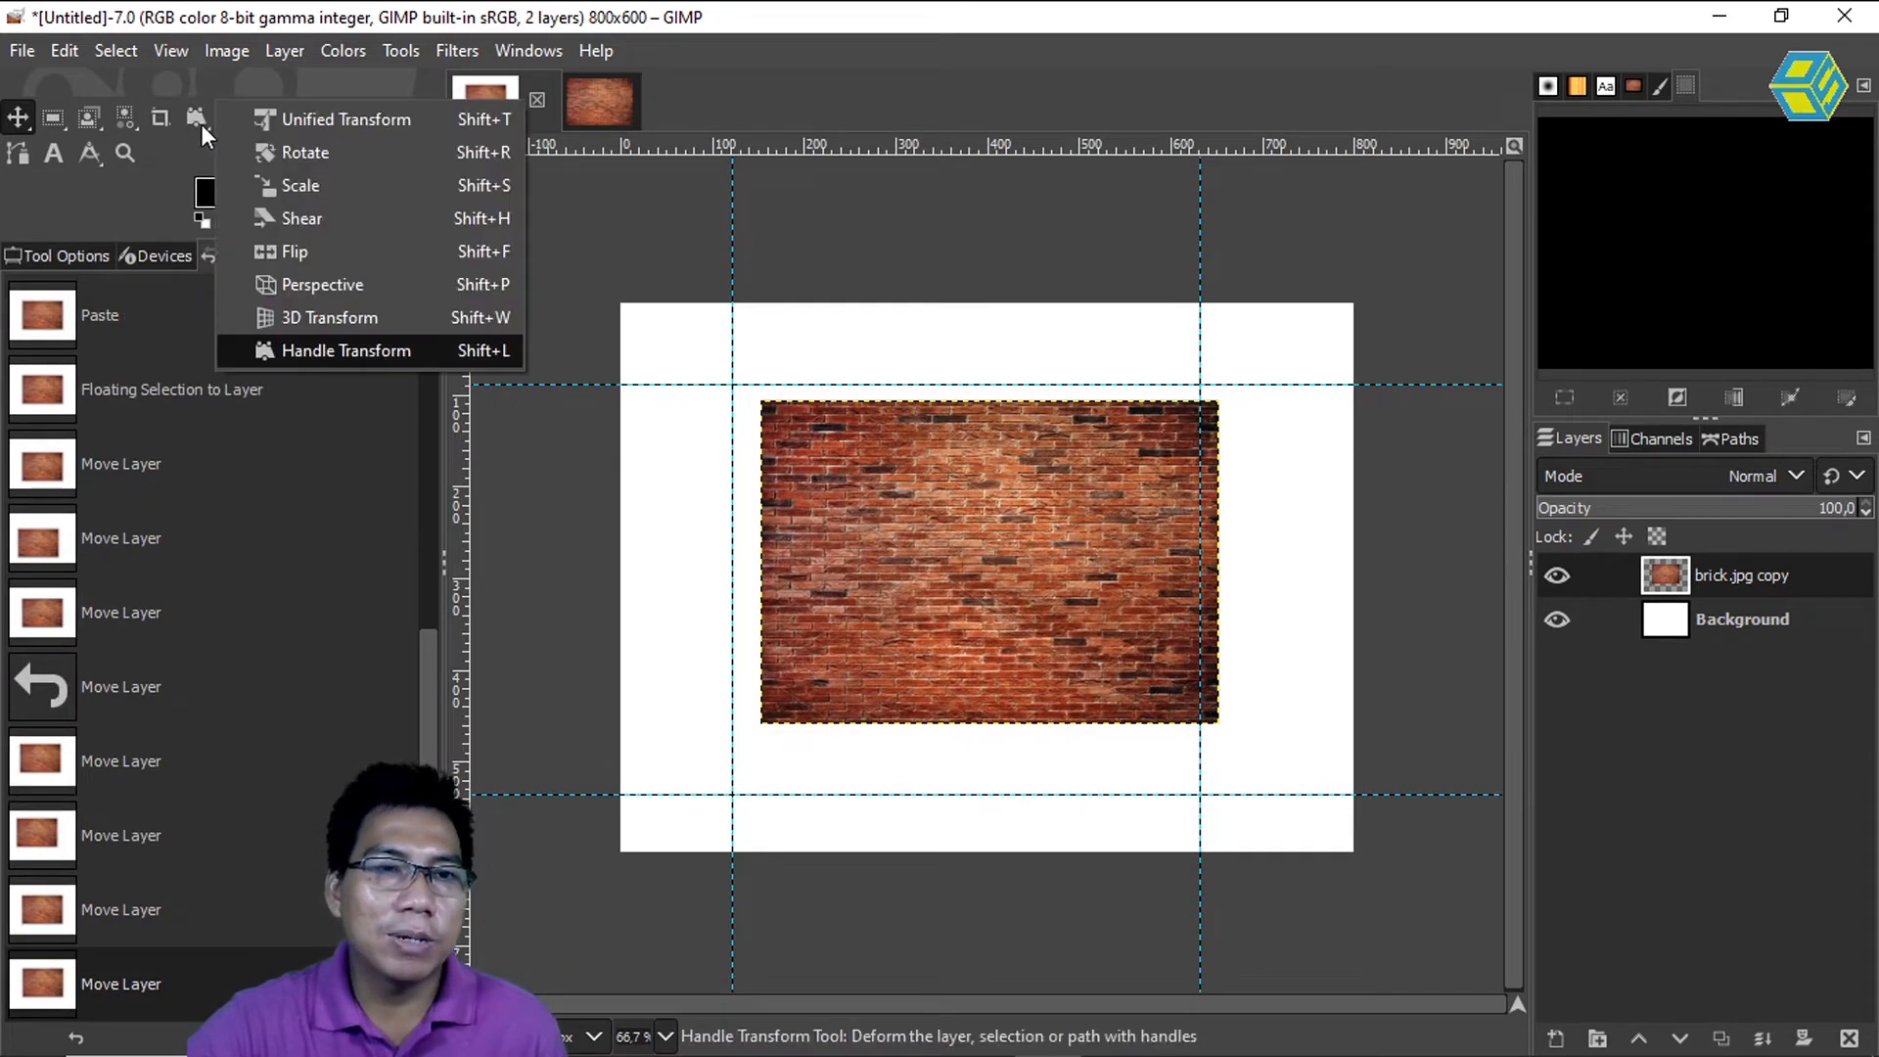
{"action": "left_click", "coordinate": [321, 284]}
{"action": "left_click", "coordinate": [766, 415]}
{"action": "left_click_drag", "start_coordinate": [764, 407], "coordinate": [619, 306]}
{"action": "left_click_drag", "start_coordinate": [762, 726], "coordinate": [620, 861]}
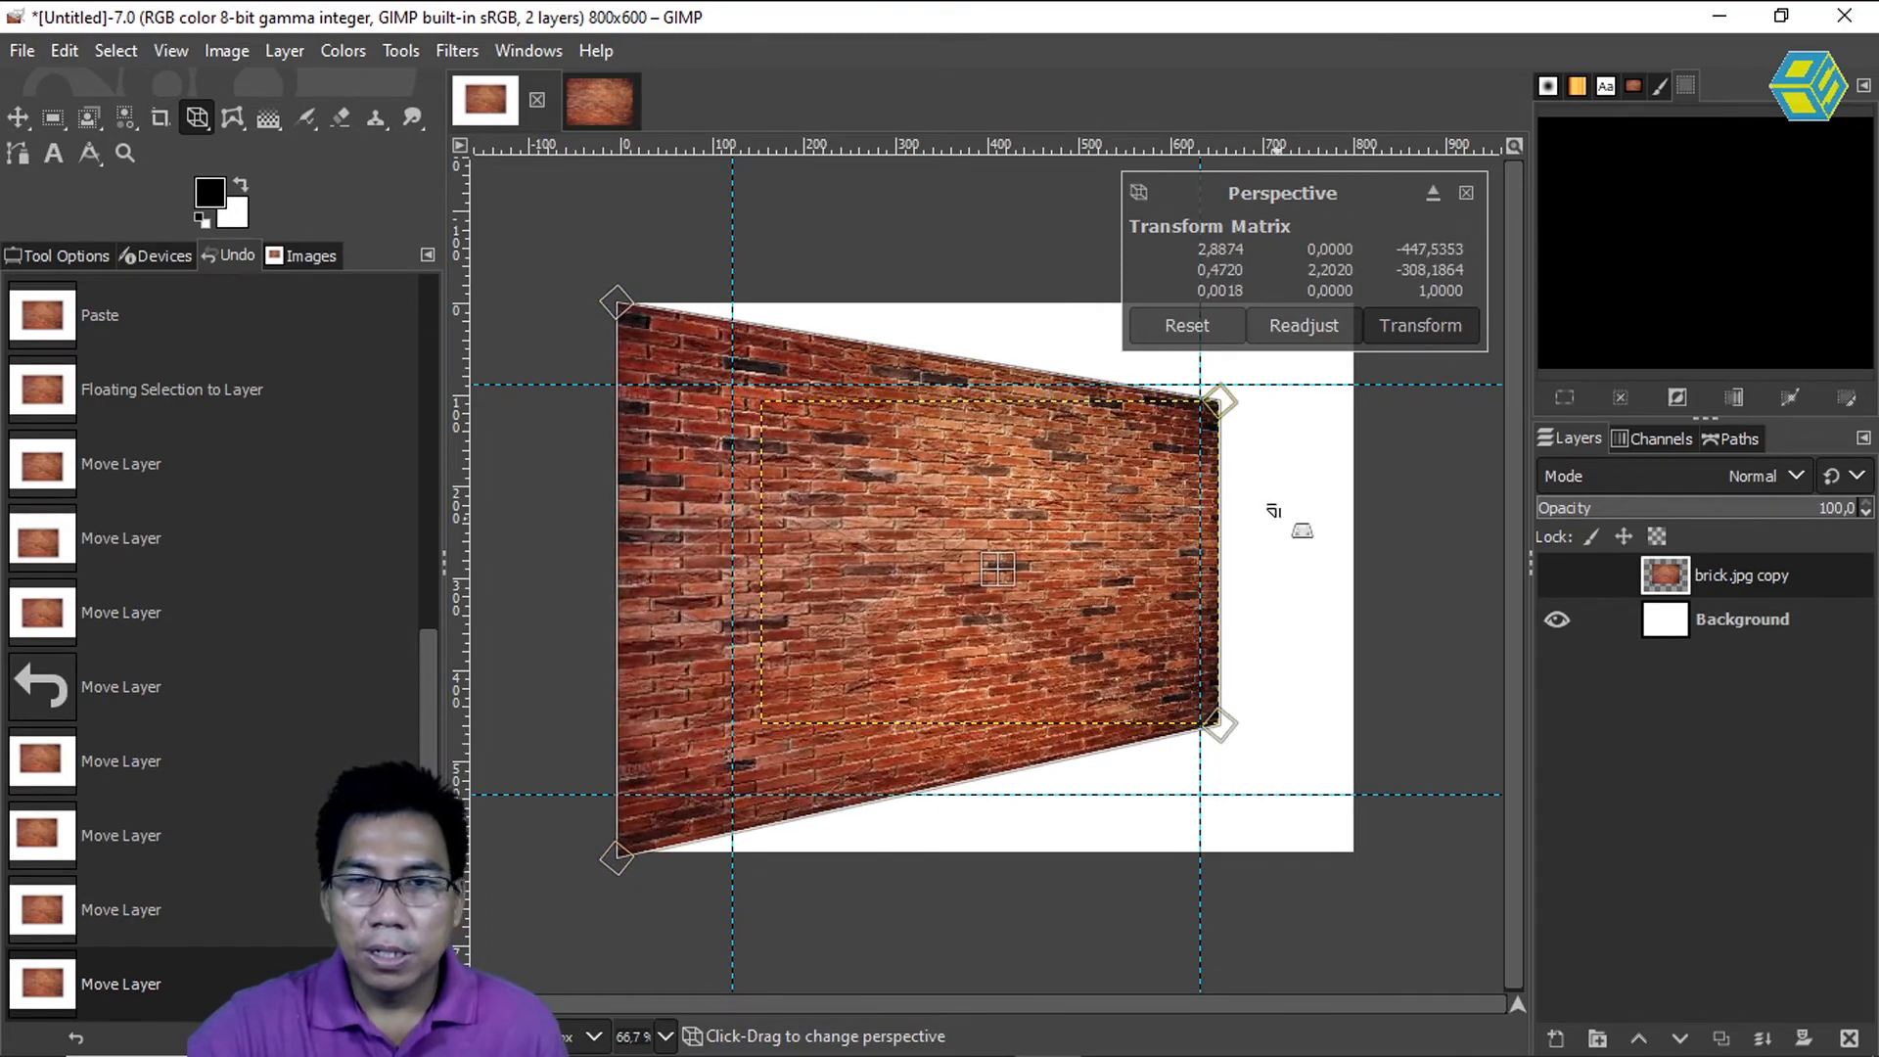
{"action": "left_click_drag", "start_coordinate": [1241, 419], "coordinate": [734, 384]}
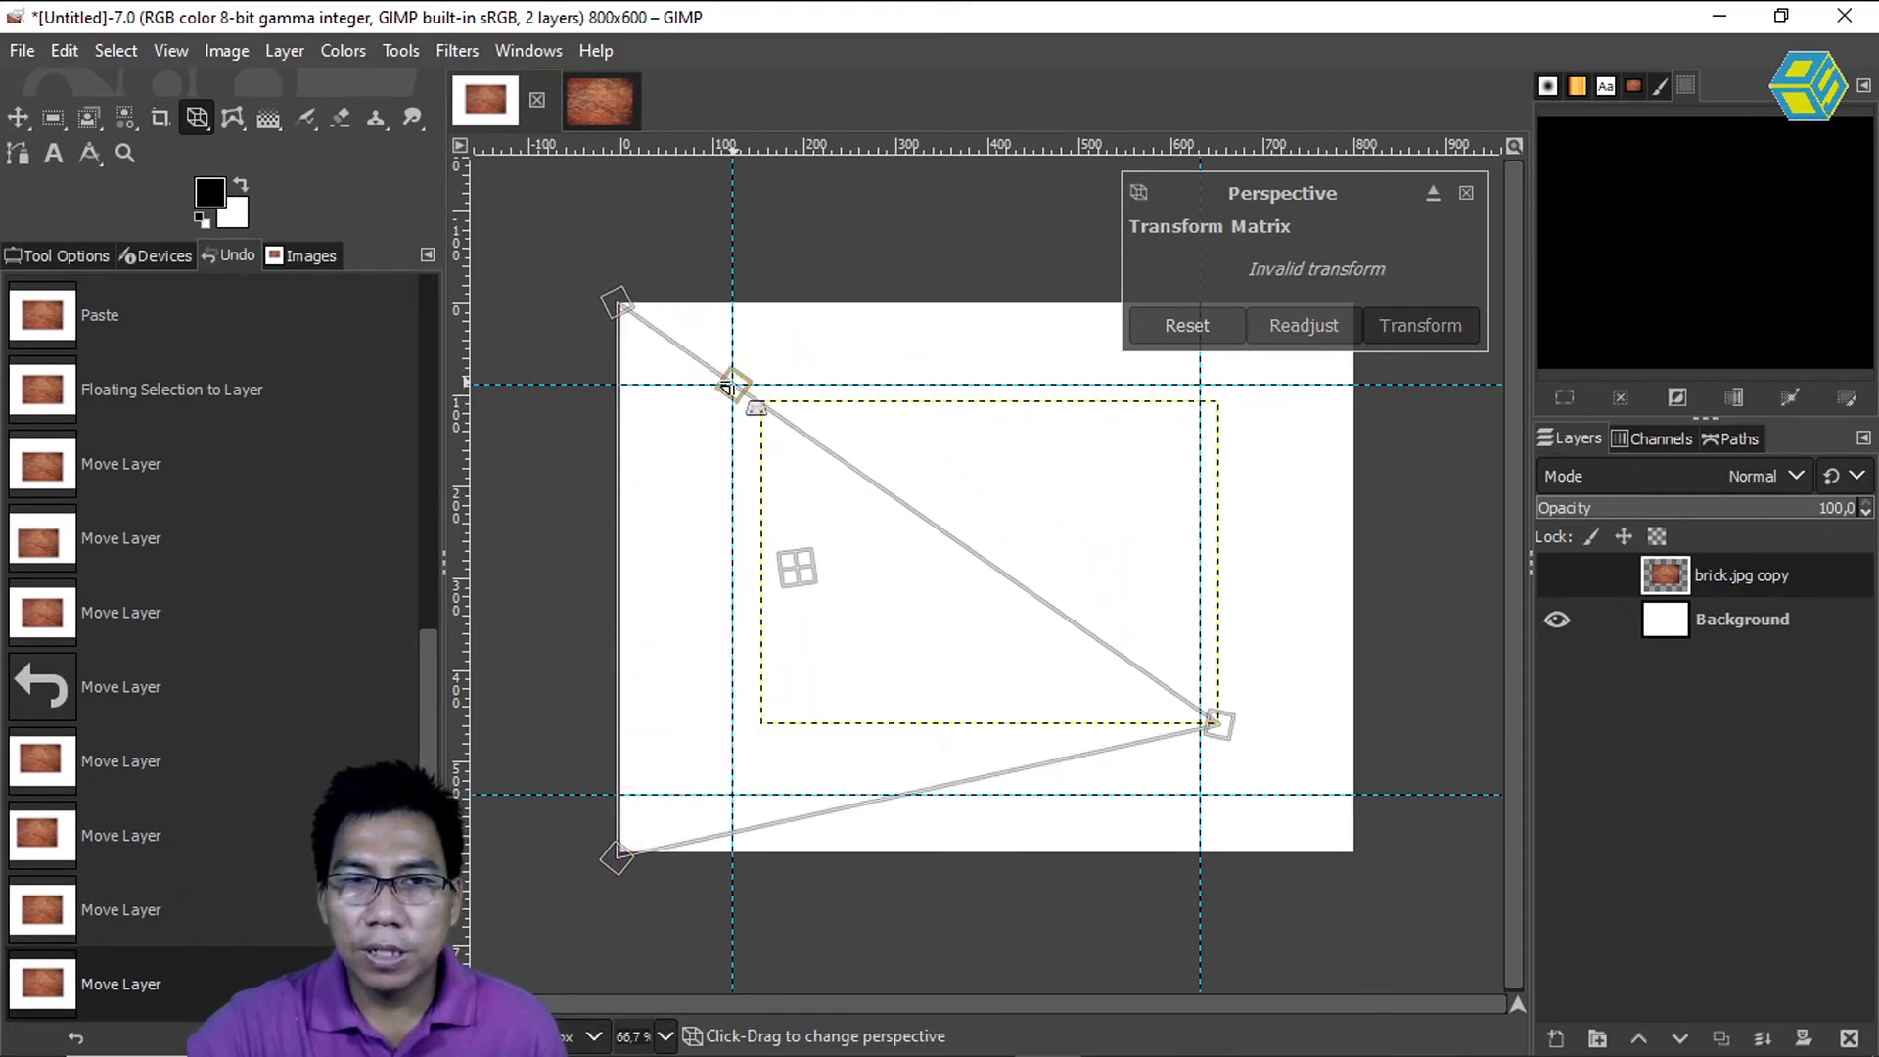
{"action": "left_click_drag", "start_coordinate": [1220, 725], "coordinate": [734, 798]}
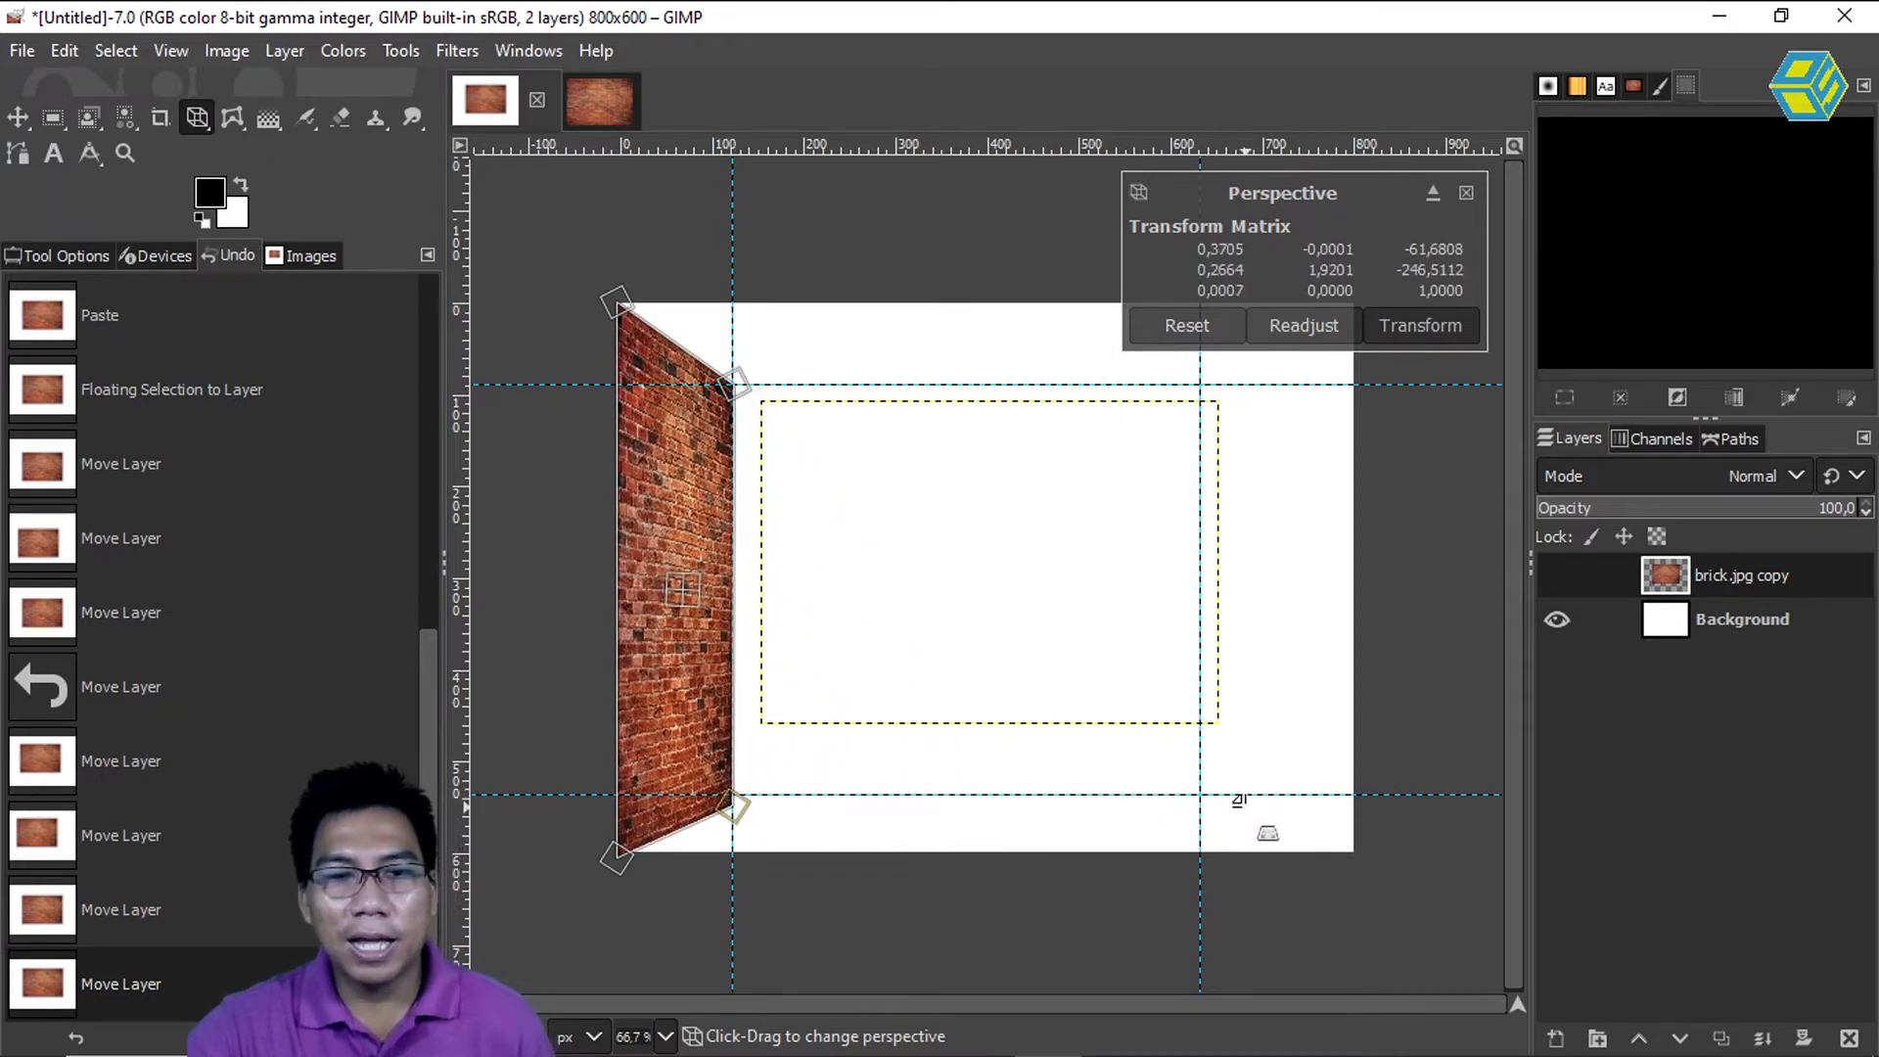
{"action": "left_click_drag", "start_coordinate": [732, 806], "coordinate": [729, 793]}
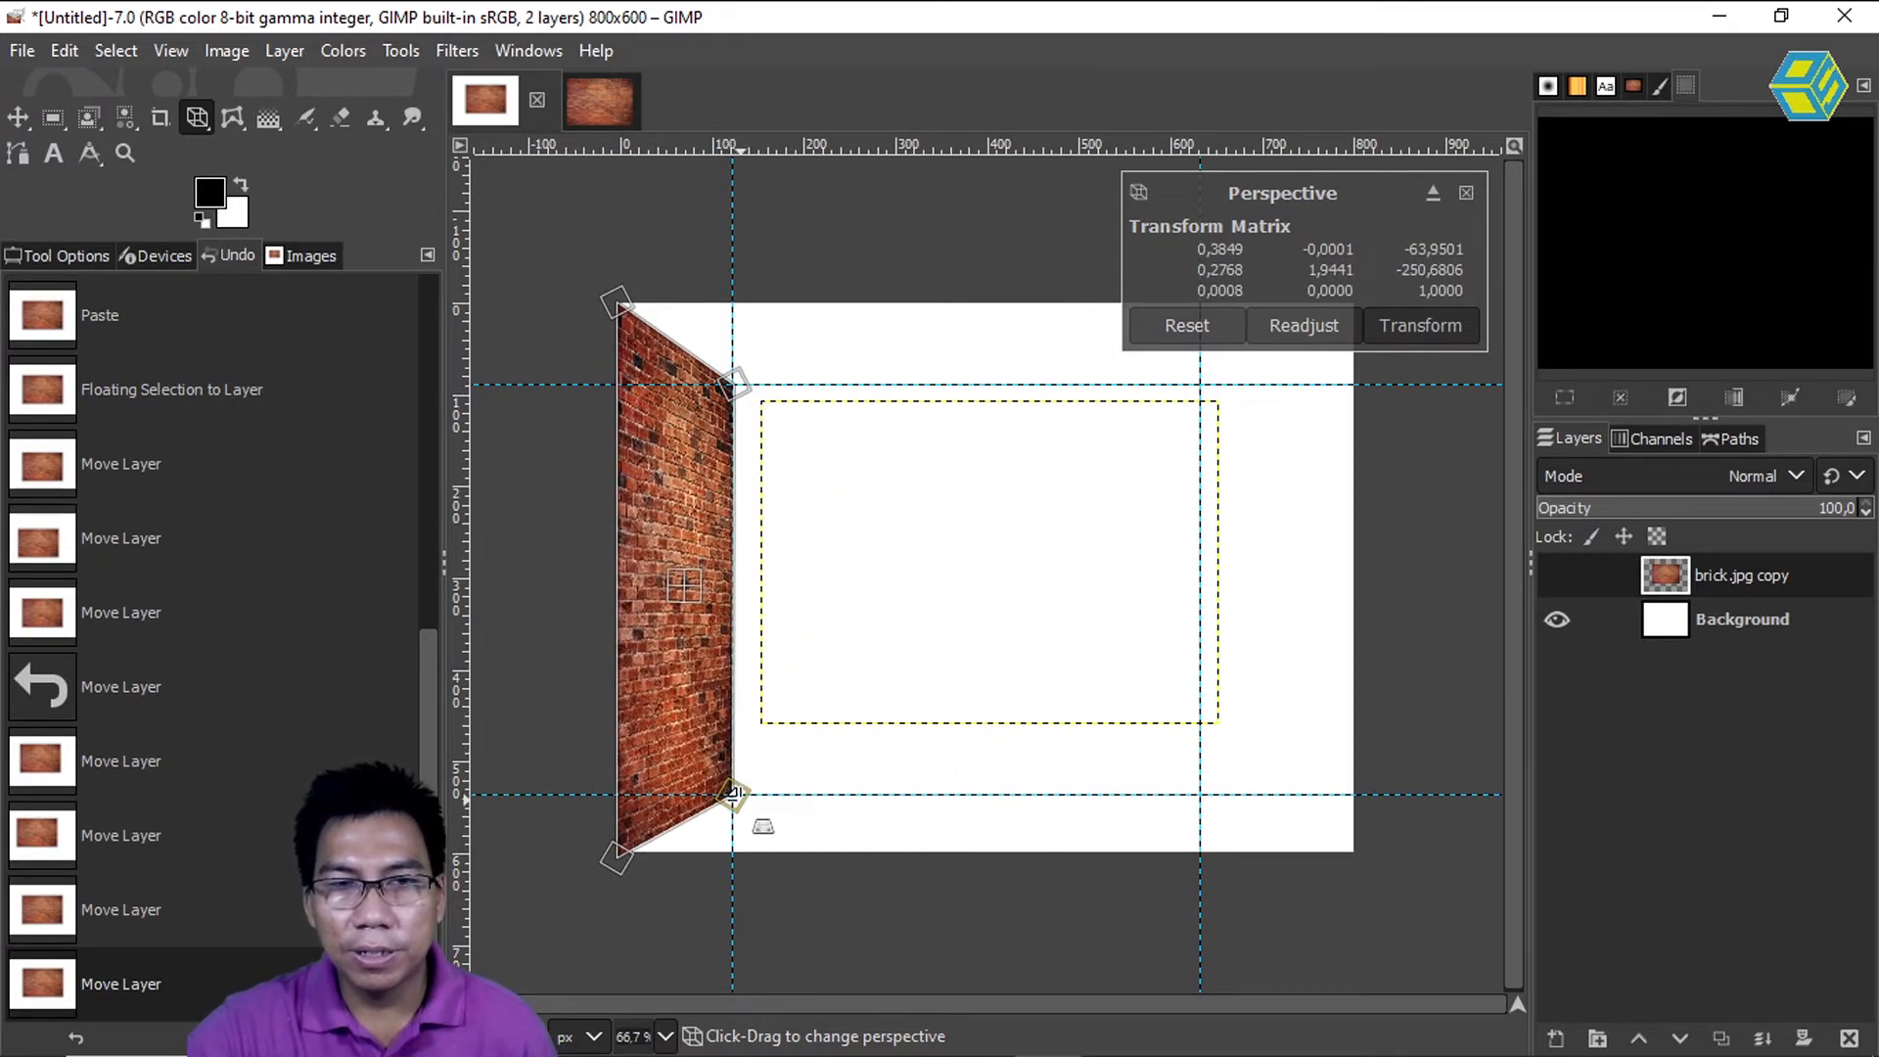
{"action": "key", "text": "Return"}
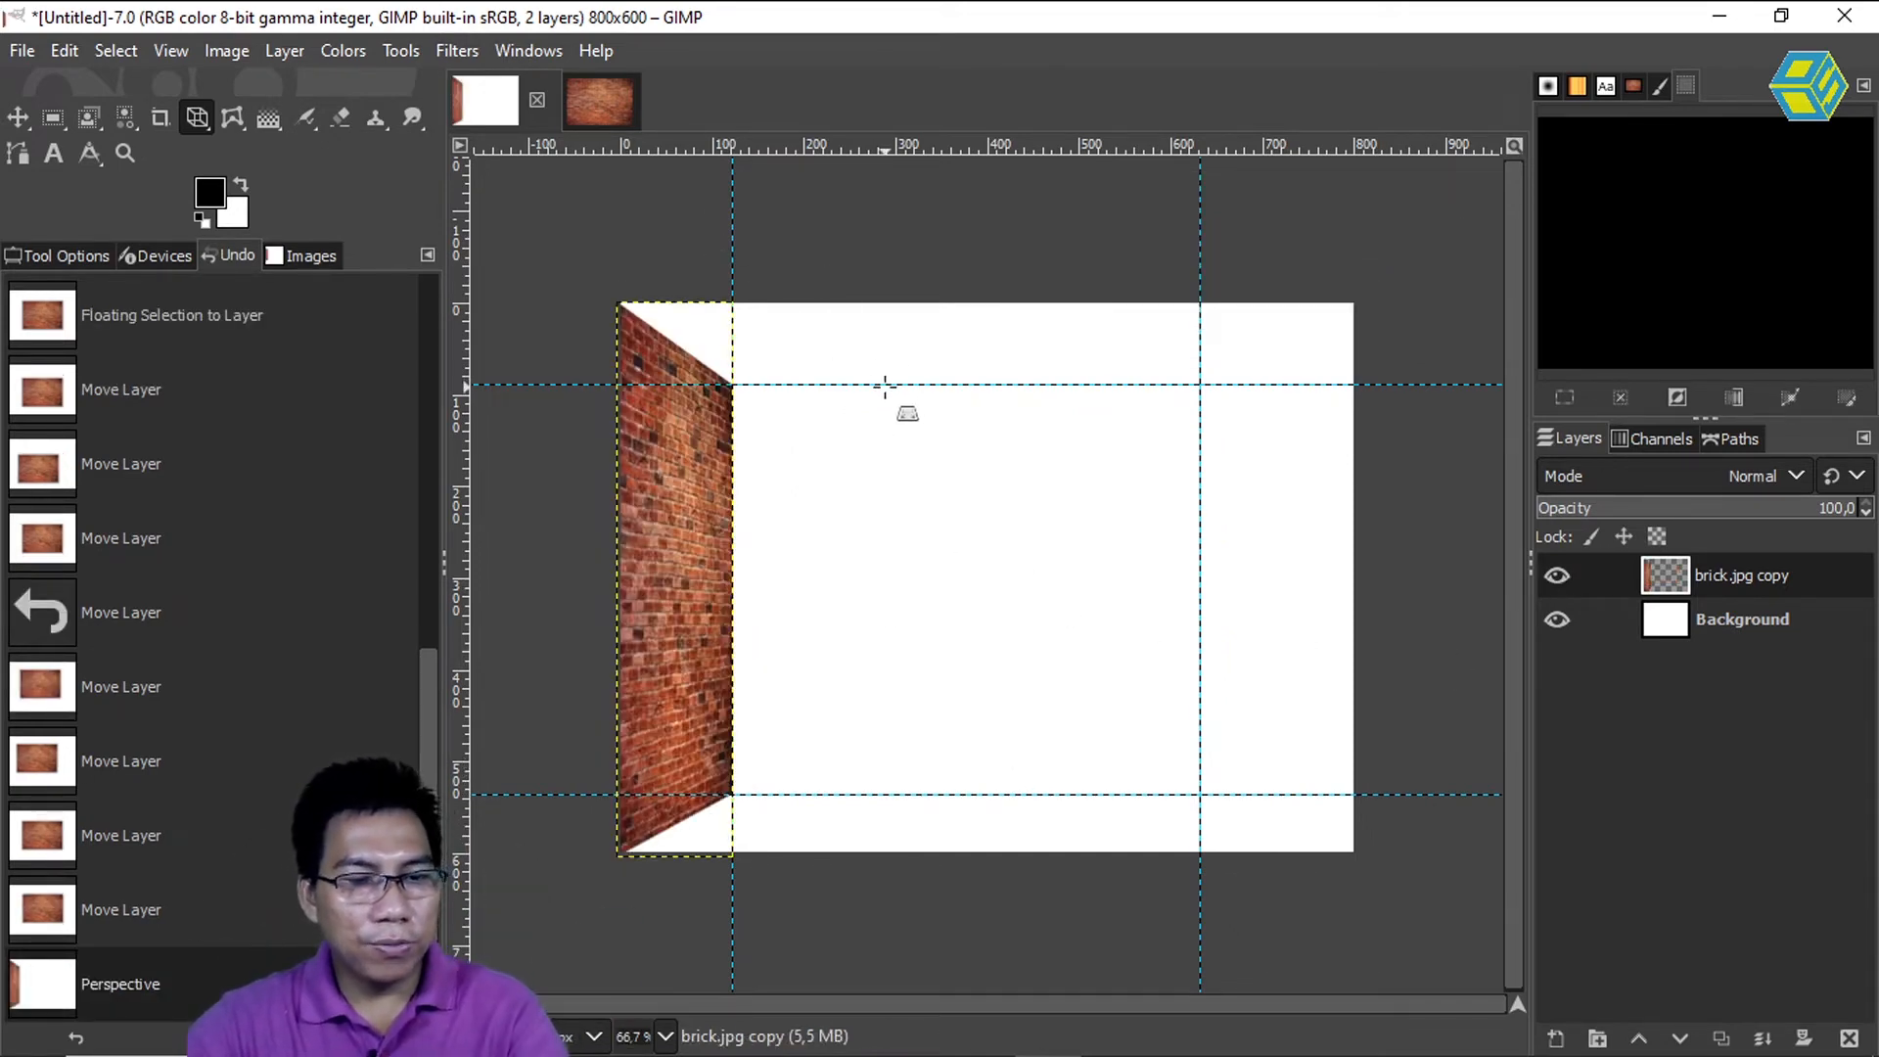
- Paste a second copy of the brick image as its own new layer
{"action": "key", "text": "ctrl+v"}
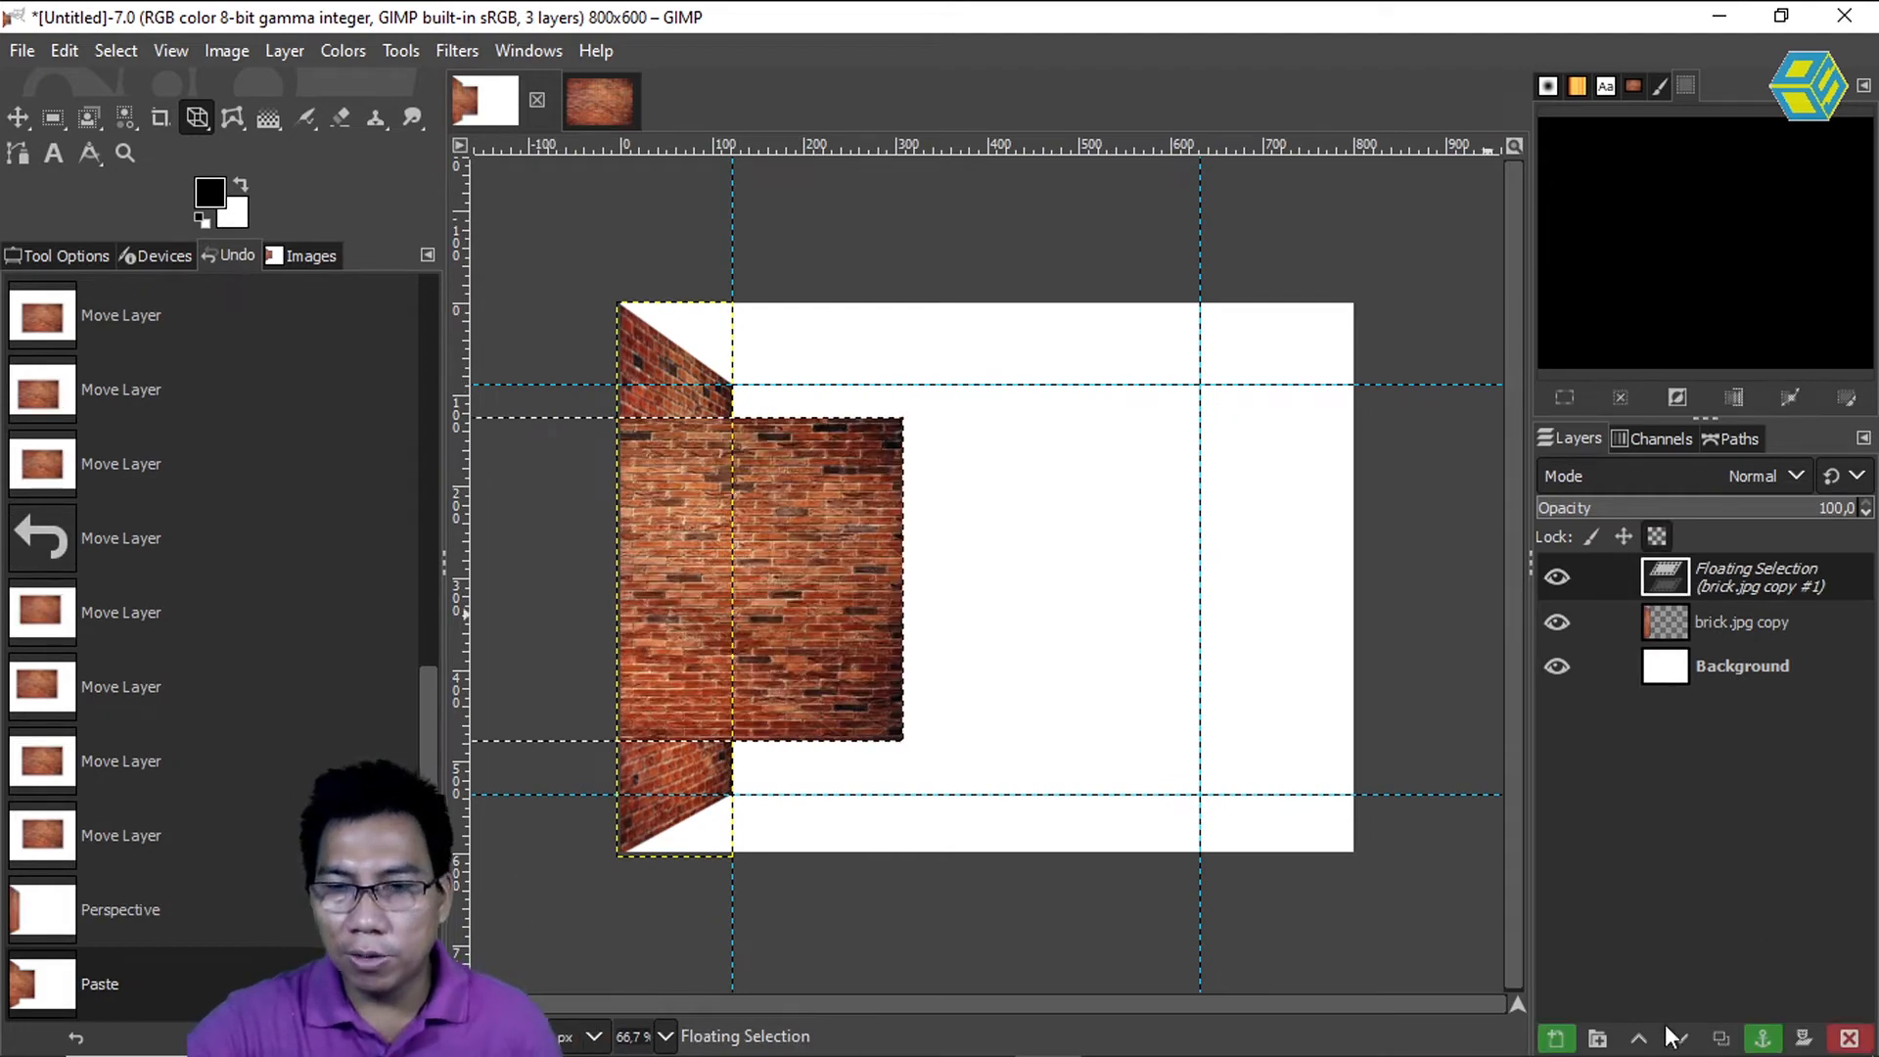
{"action": "left_click", "coordinate": [1557, 1030]}
{"action": "left_click_drag", "start_coordinate": [805, 550], "coordinate": [1018, 534]}
{"action": "key", "text": "ctrl+z"}
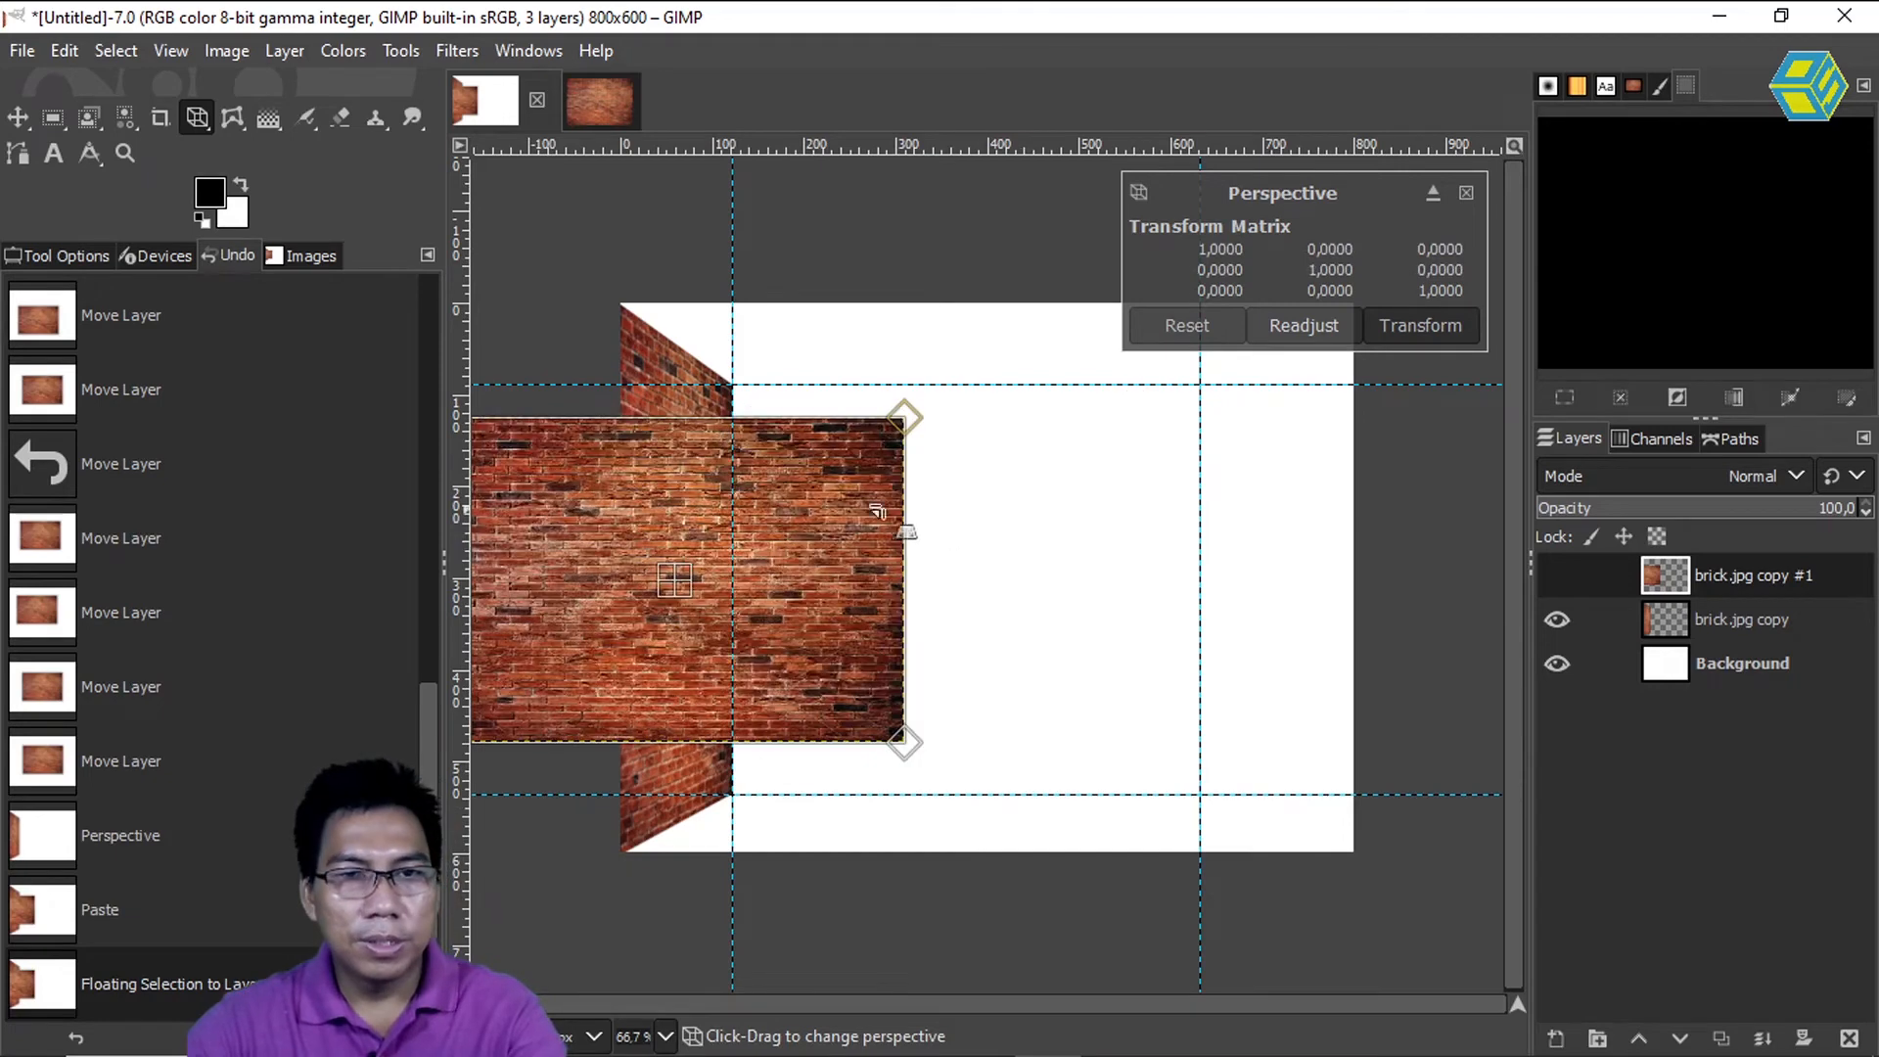
- Apply a Perspective transform that fits the second brick layer between the right guide intersections and the canvas's right corners as a wall
{"action": "left_click_drag", "start_coordinate": [704, 606], "coordinate": [1024, 586]}
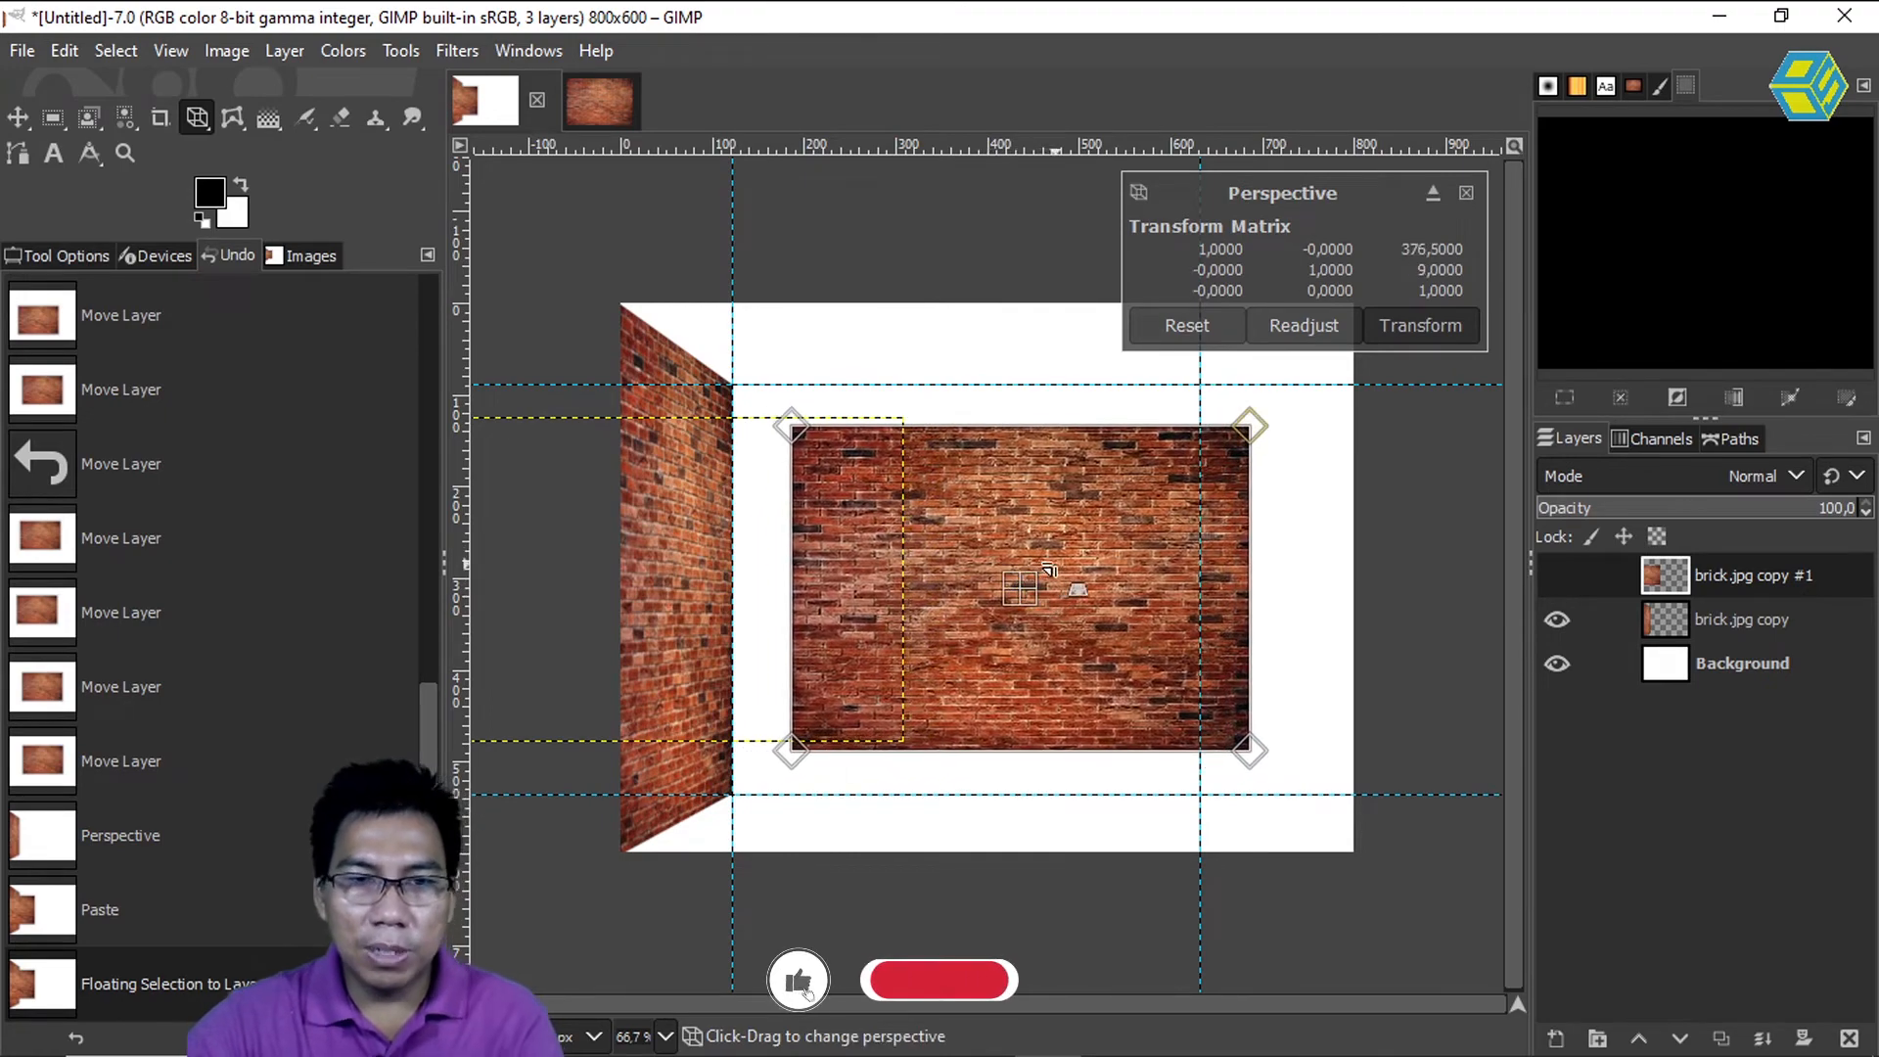
{"action": "left_click_drag", "start_coordinate": [1253, 756], "coordinate": [1360, 857]}
{"action": "left_click_drag", "start_coordinate": [801, 768], "coordinate": [1202, 794]}
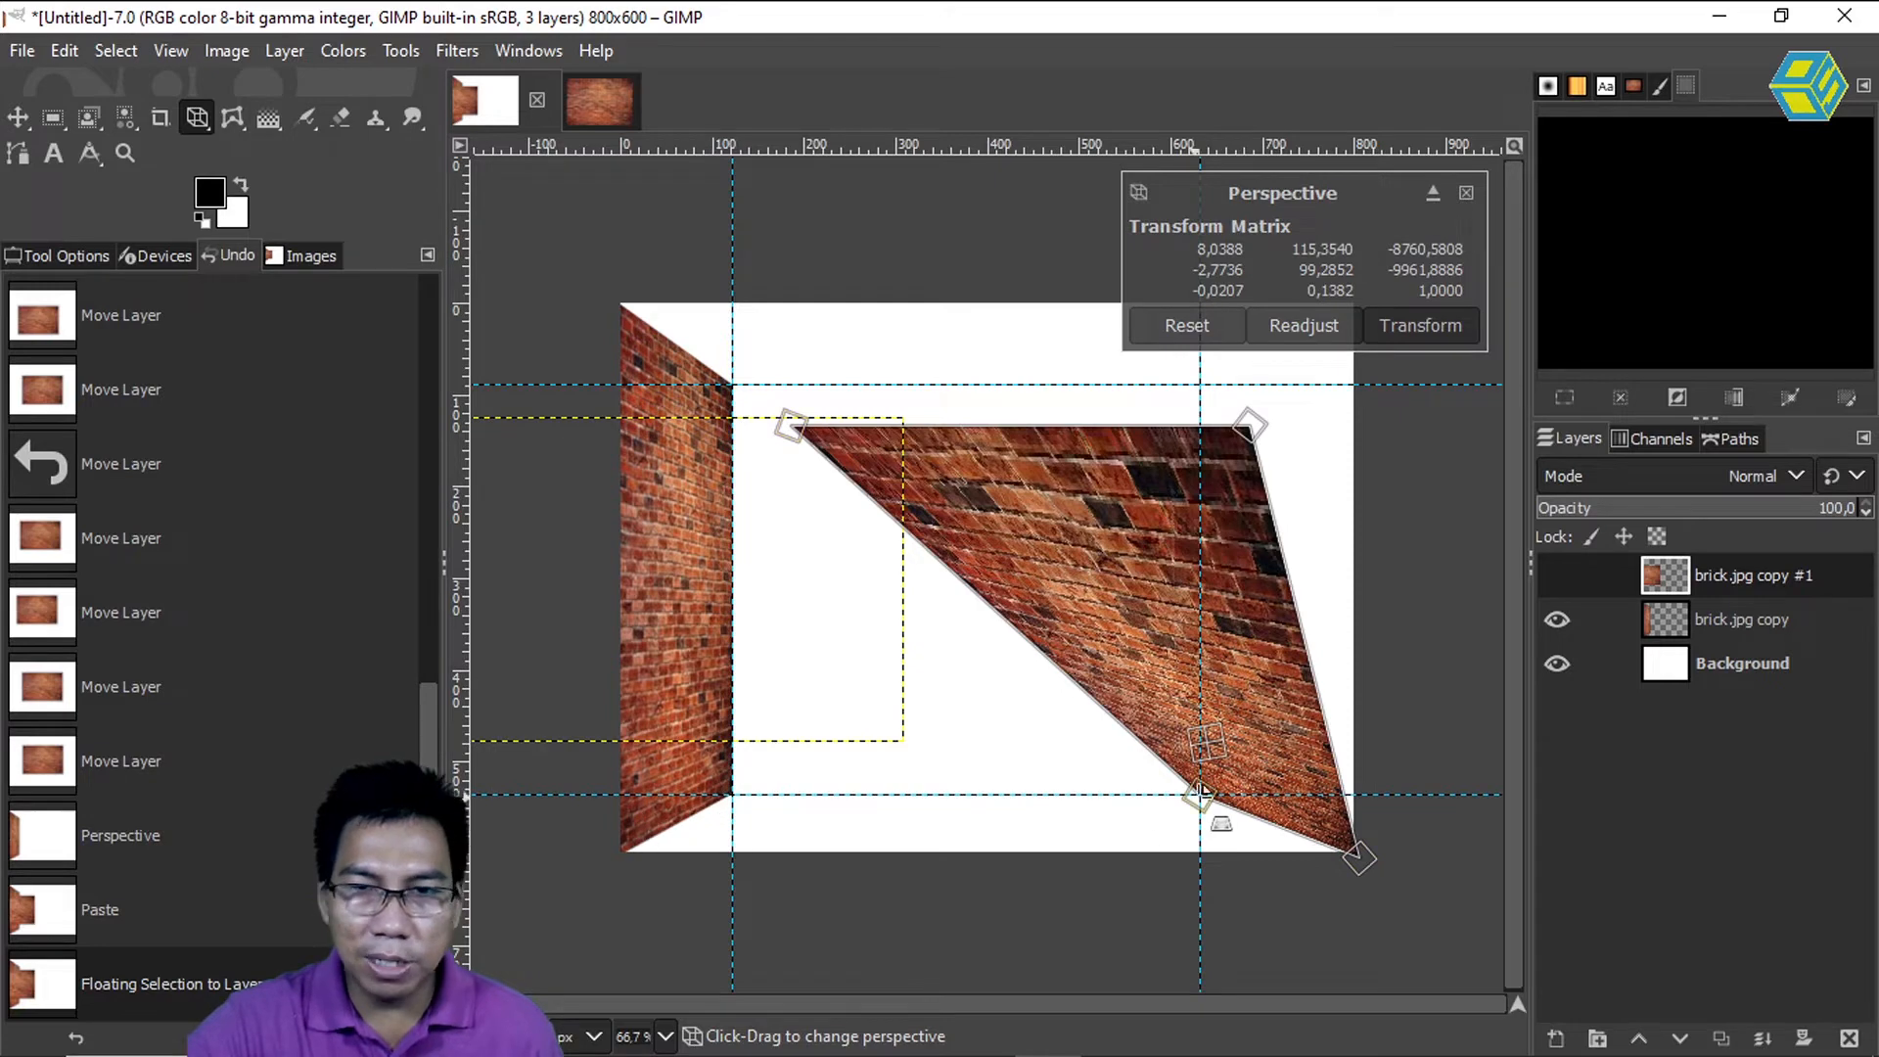
{"action": "left_click_drag", "start_coordinate": [795, 431], "coordinate": [1212, 394]}
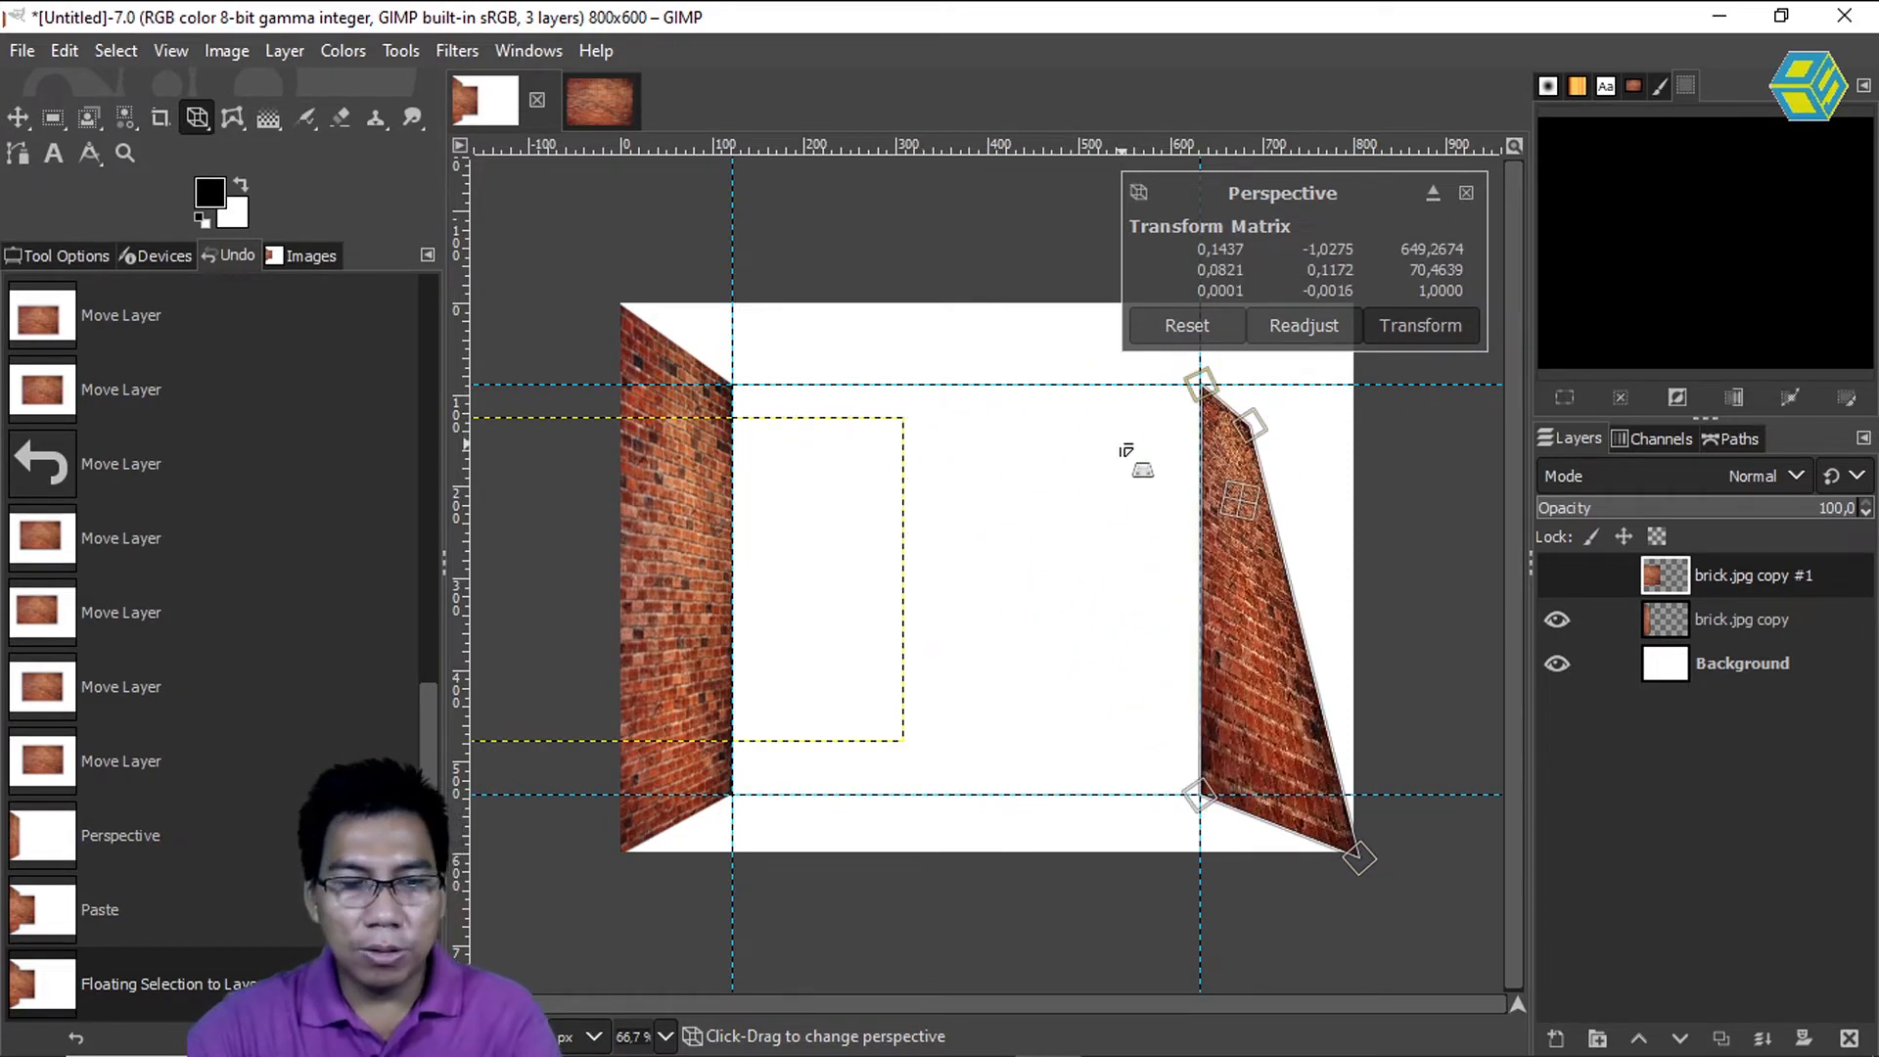
{"action": "left_click_drag", "start_coordinate": [1054, 449], "coordinate": [899, 614]}
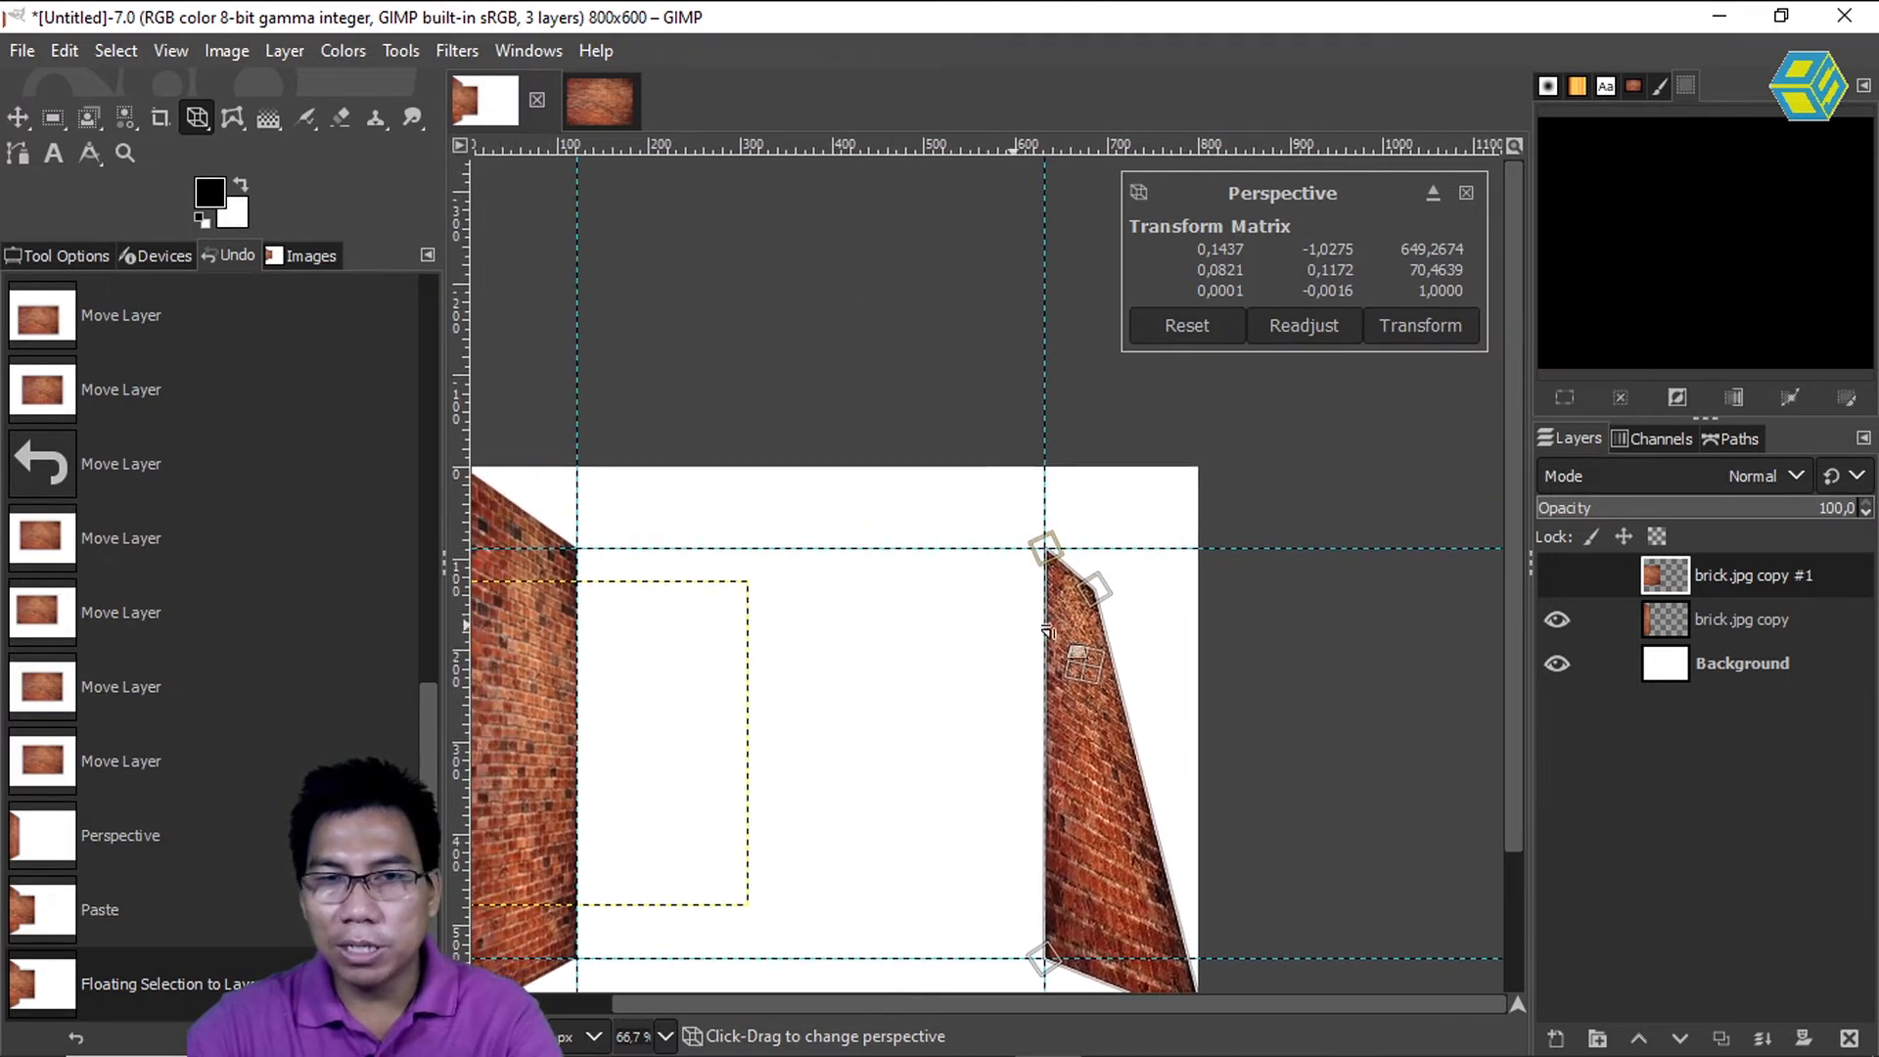
{"action": "left_click_drag", "start_coordinate": [1099, 592], "coordinate": [1208, 471]}
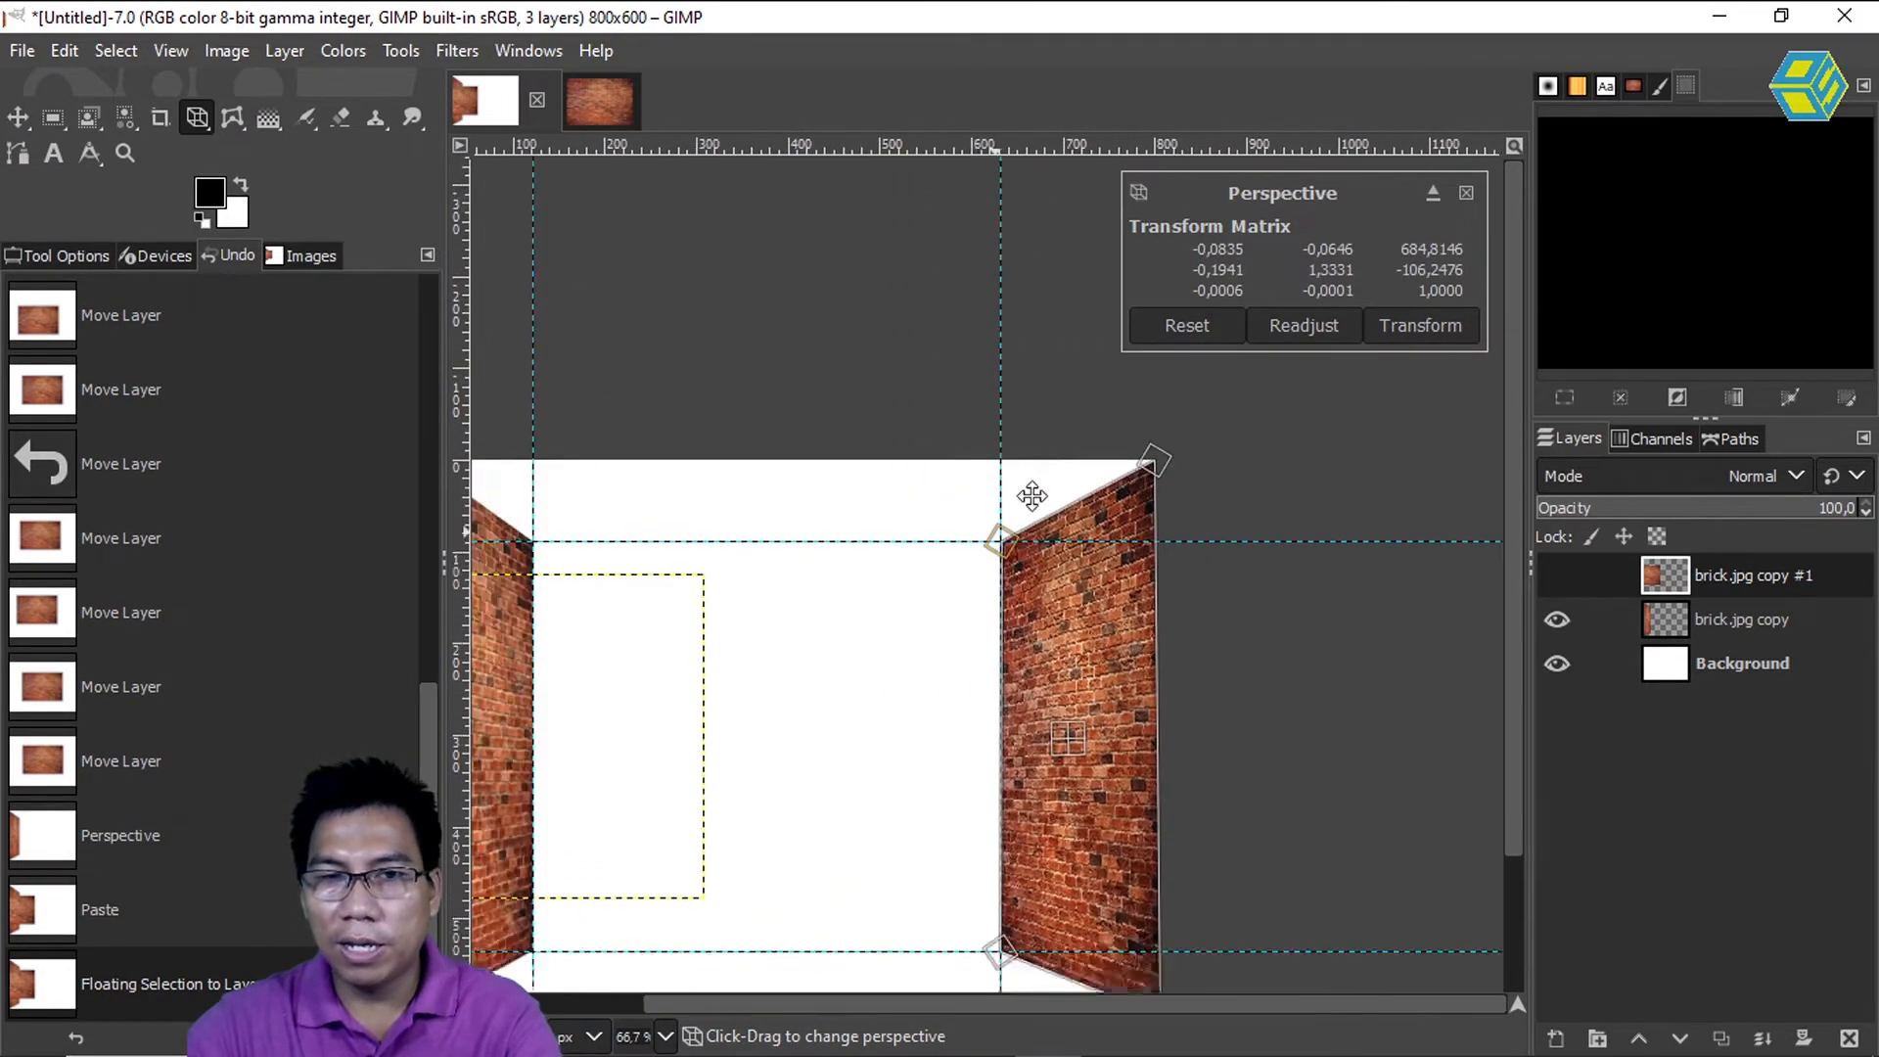
{"action": "left_click_drag", "start_coordinate": [989, 557], "coordinate": [1141, 420]}
{"action": "key", "text": "Return"}
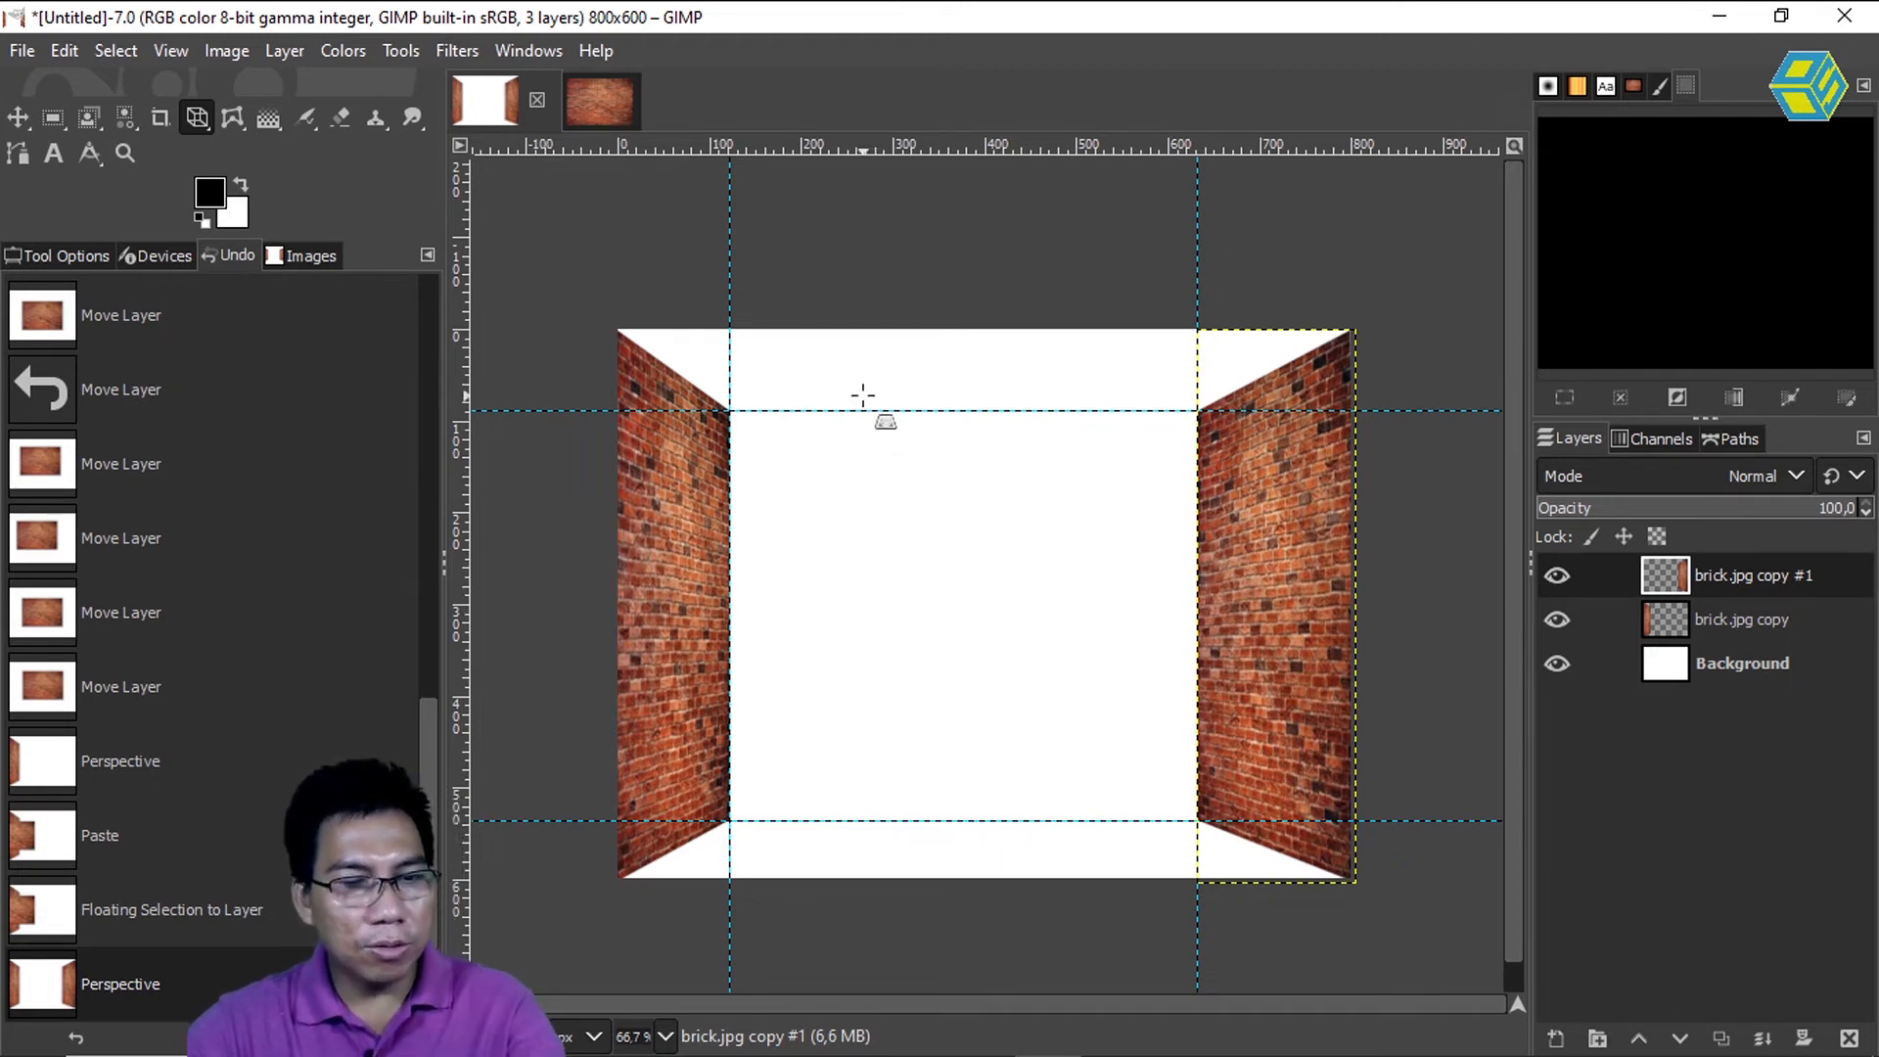
- Paste a third copy of the brick image as its own new layer
{"action": "key", "text": "ctrl+v"}
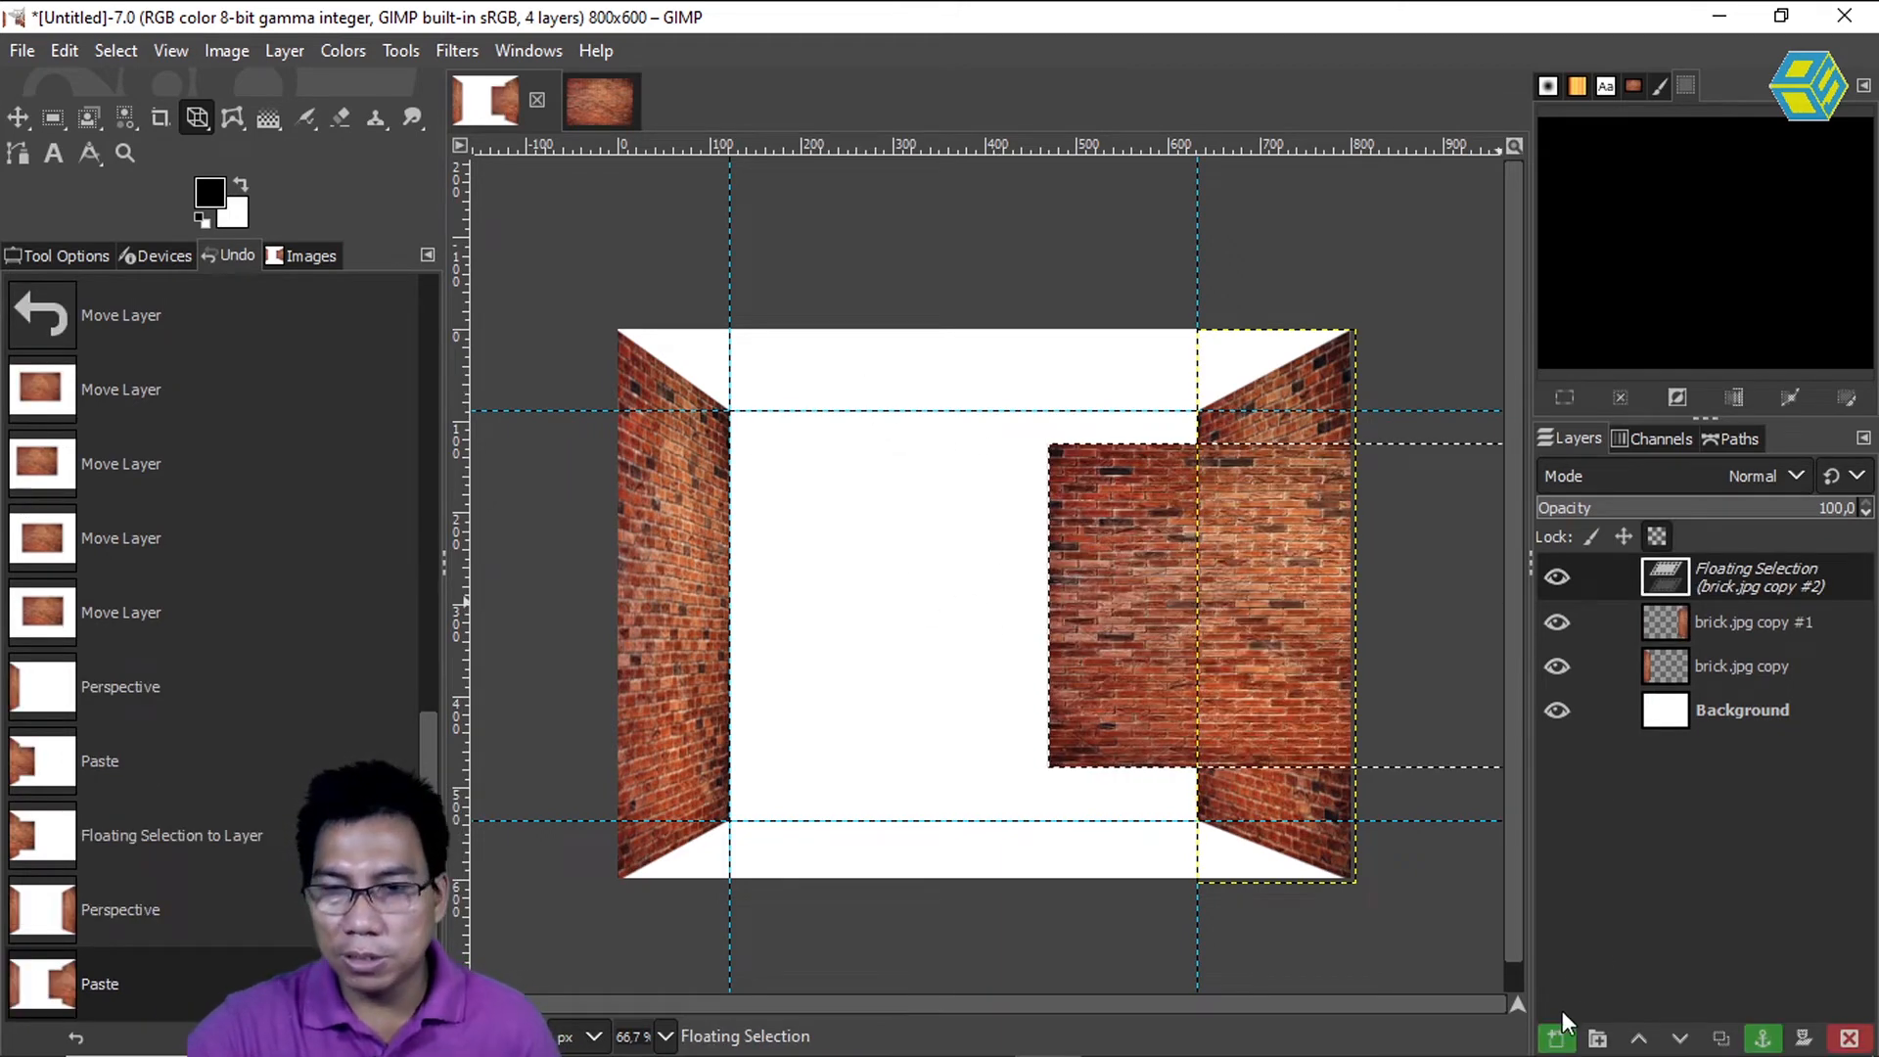
{"action": "left_click", "coordinate": [1555, 1029]}
{"action": "left_click_drag", "start_coordinate": [1089, 581], "coordinate": [941, 550]}
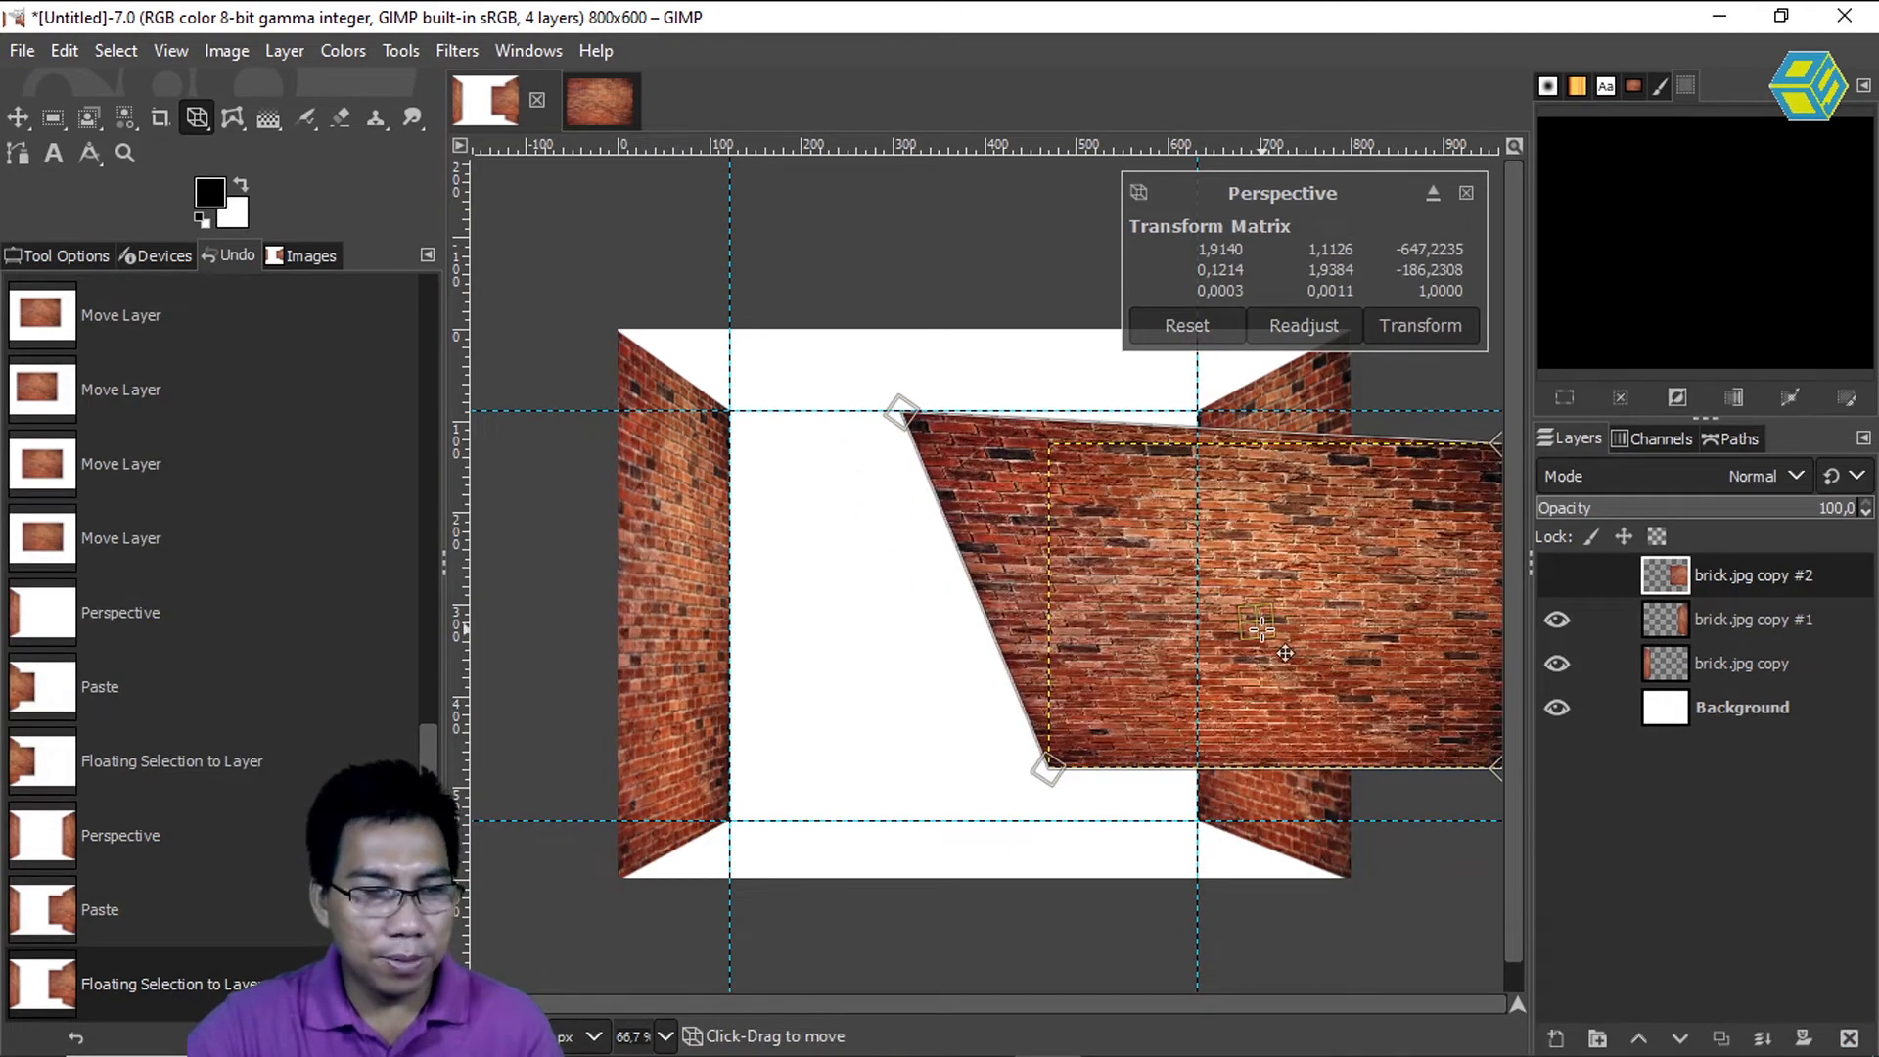
{"action": "key", "text": "ctrl+z"}
- Apply a Perspective transform that stretches the third brick layer to the four guide intersections as the back wall
{"action": "left_click_drag", "start_coordinate": [1286, 649], "coordinate": [992, 631]}
{"action": "left_click_drag", "start_coordinate": [736, 448], "coordinate": [730, 409]}
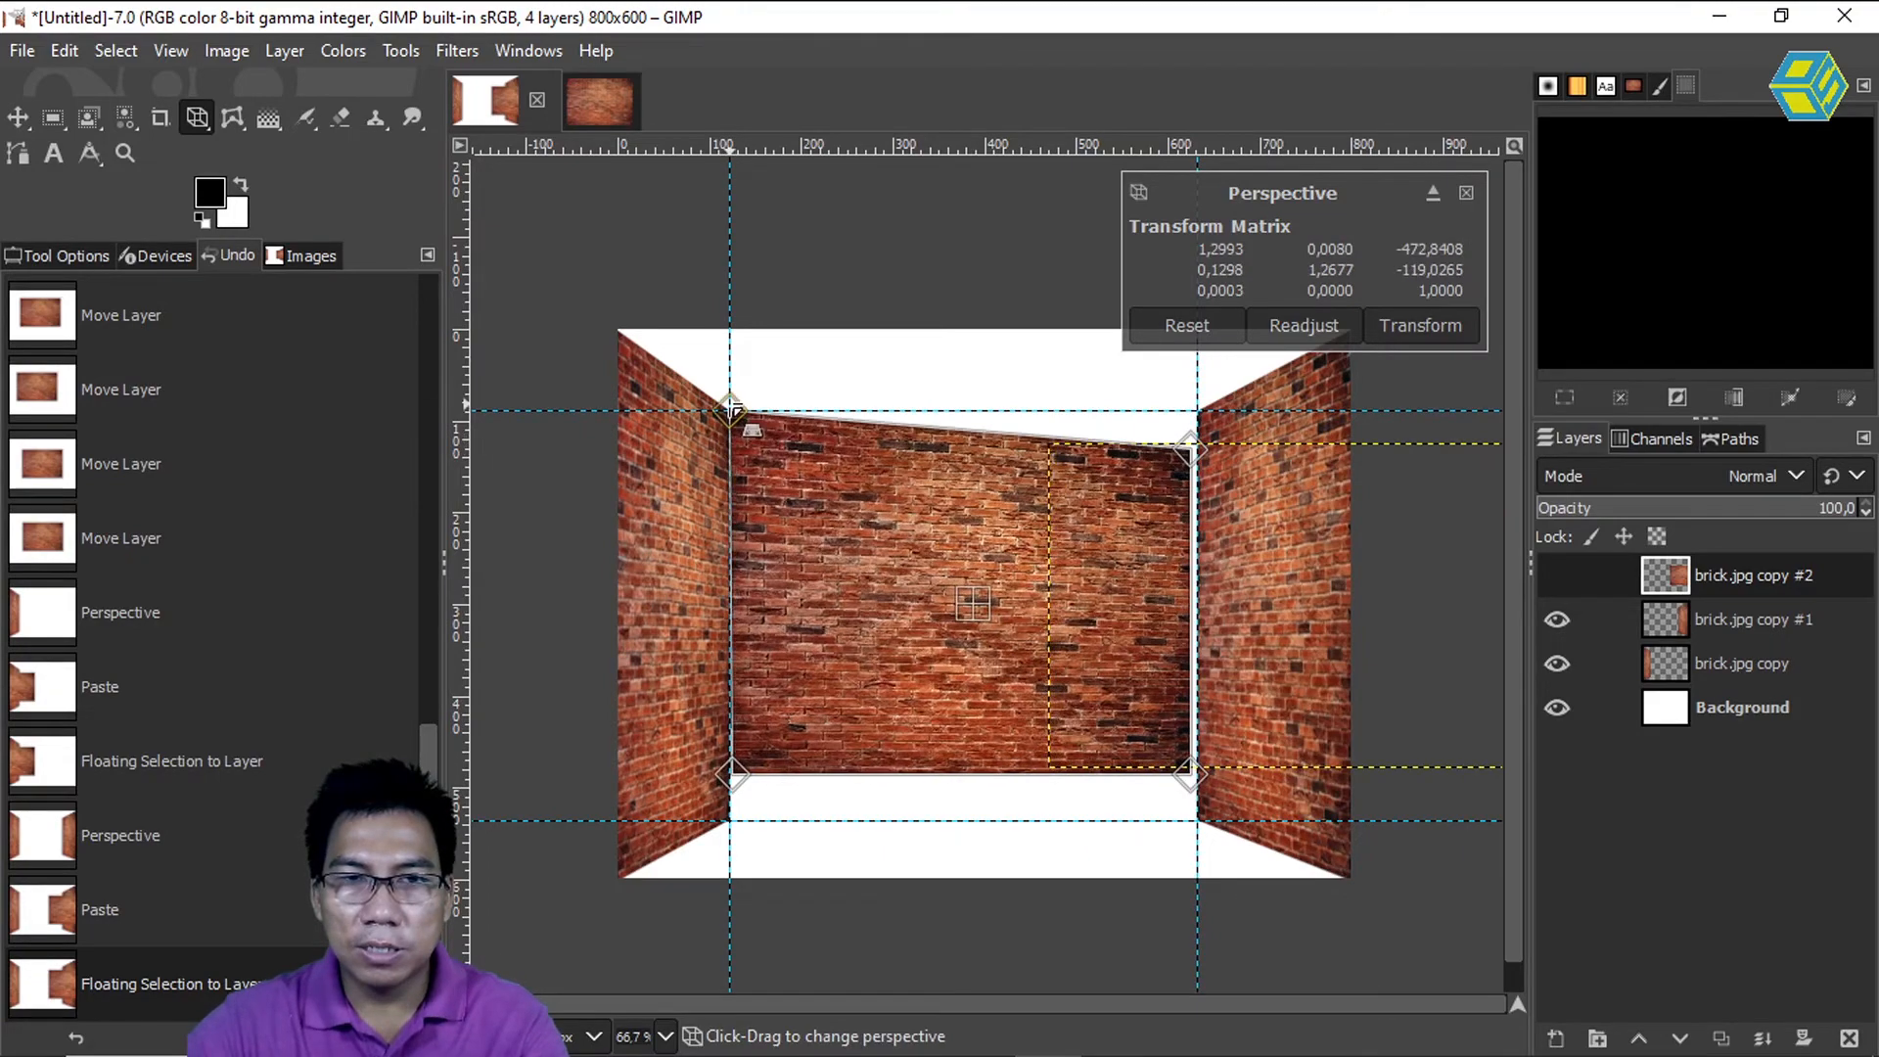
{"action": "left_click_drag", "start_coordinate": [1186, 449], "coordinate": [1195, 409]}
{"action": "left_click_drag", "start_coordinate": [1190, 774], "coordinate": [1196, 821]}
{"action": "left_click_drag", "start_coordinate": [730, 775], "coordinate": [732, 823]}
{"action": "key", "text": "Return"}
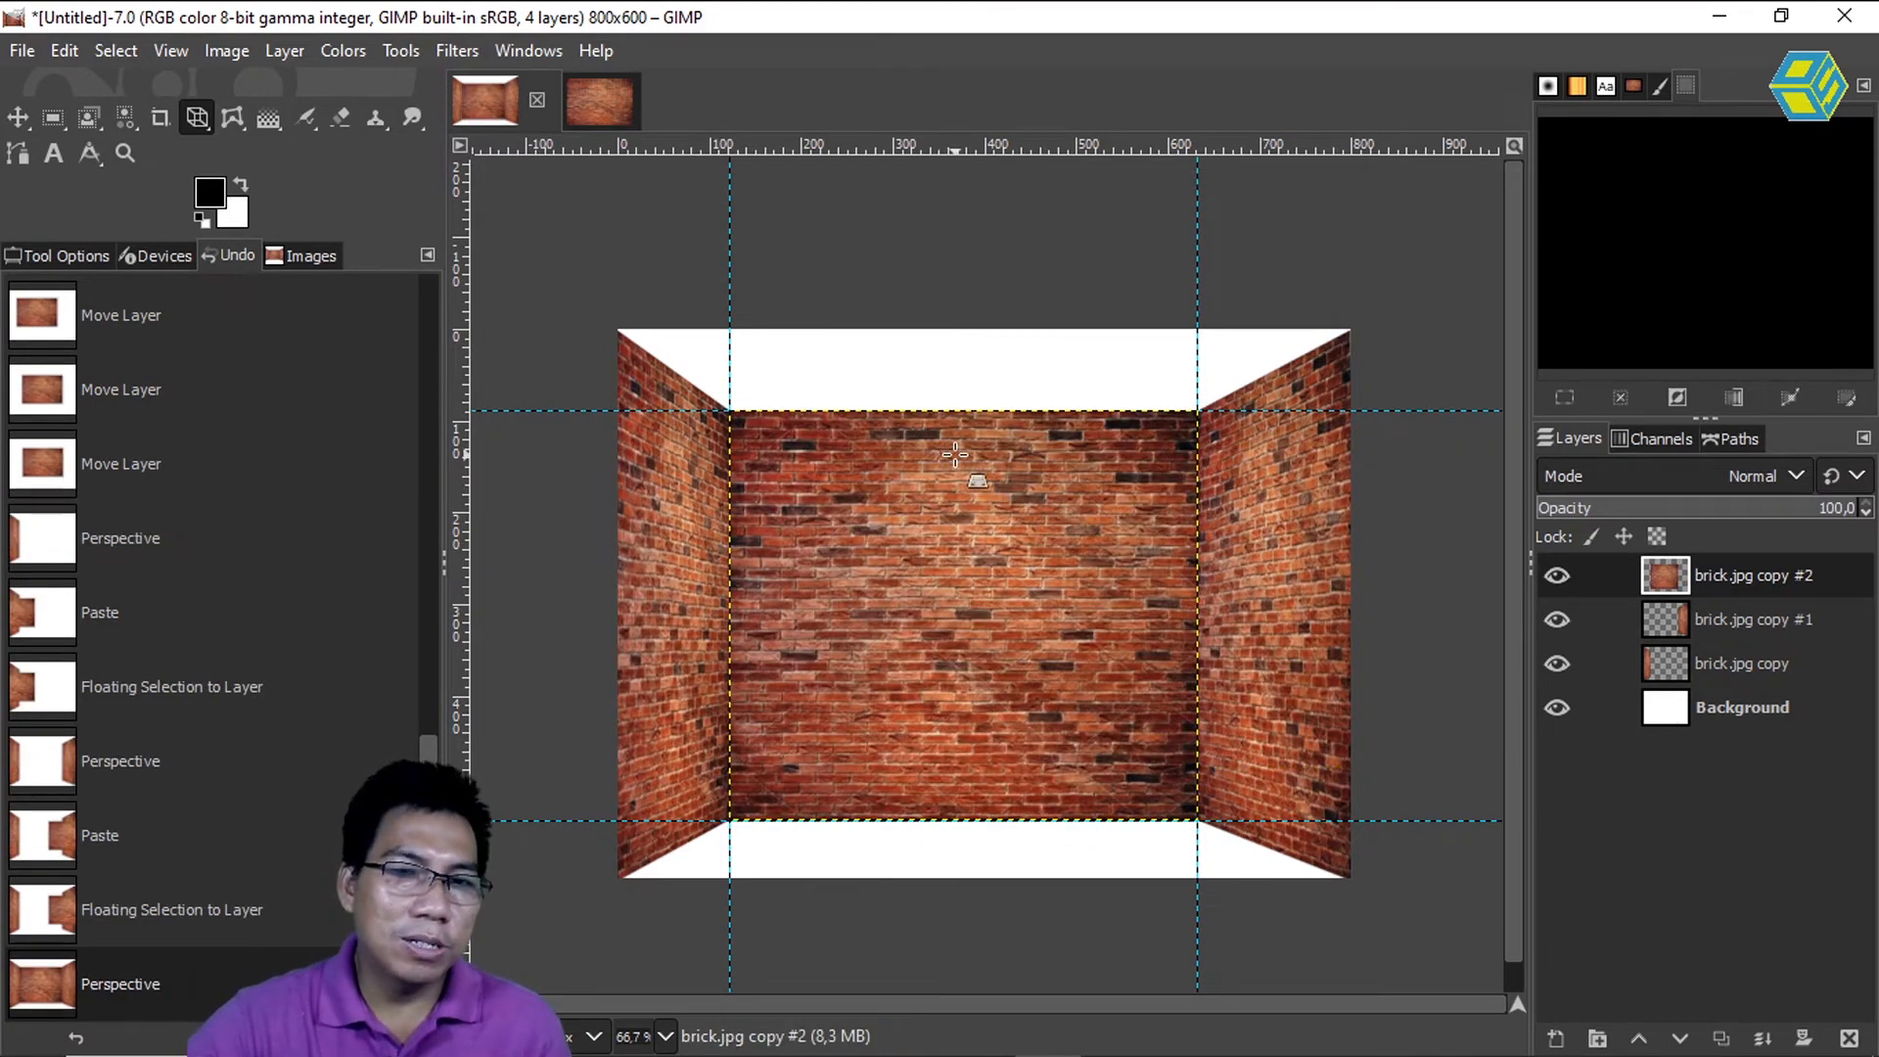
- Preview the floor and wall textures in the Sesi 3 Transformasi Image folder and open Bugatti-BROWN.jpg
{"action": "left_click", "coordinate": [35, 51]}
{"action": "left_click", "coordinate": [80, 143]}
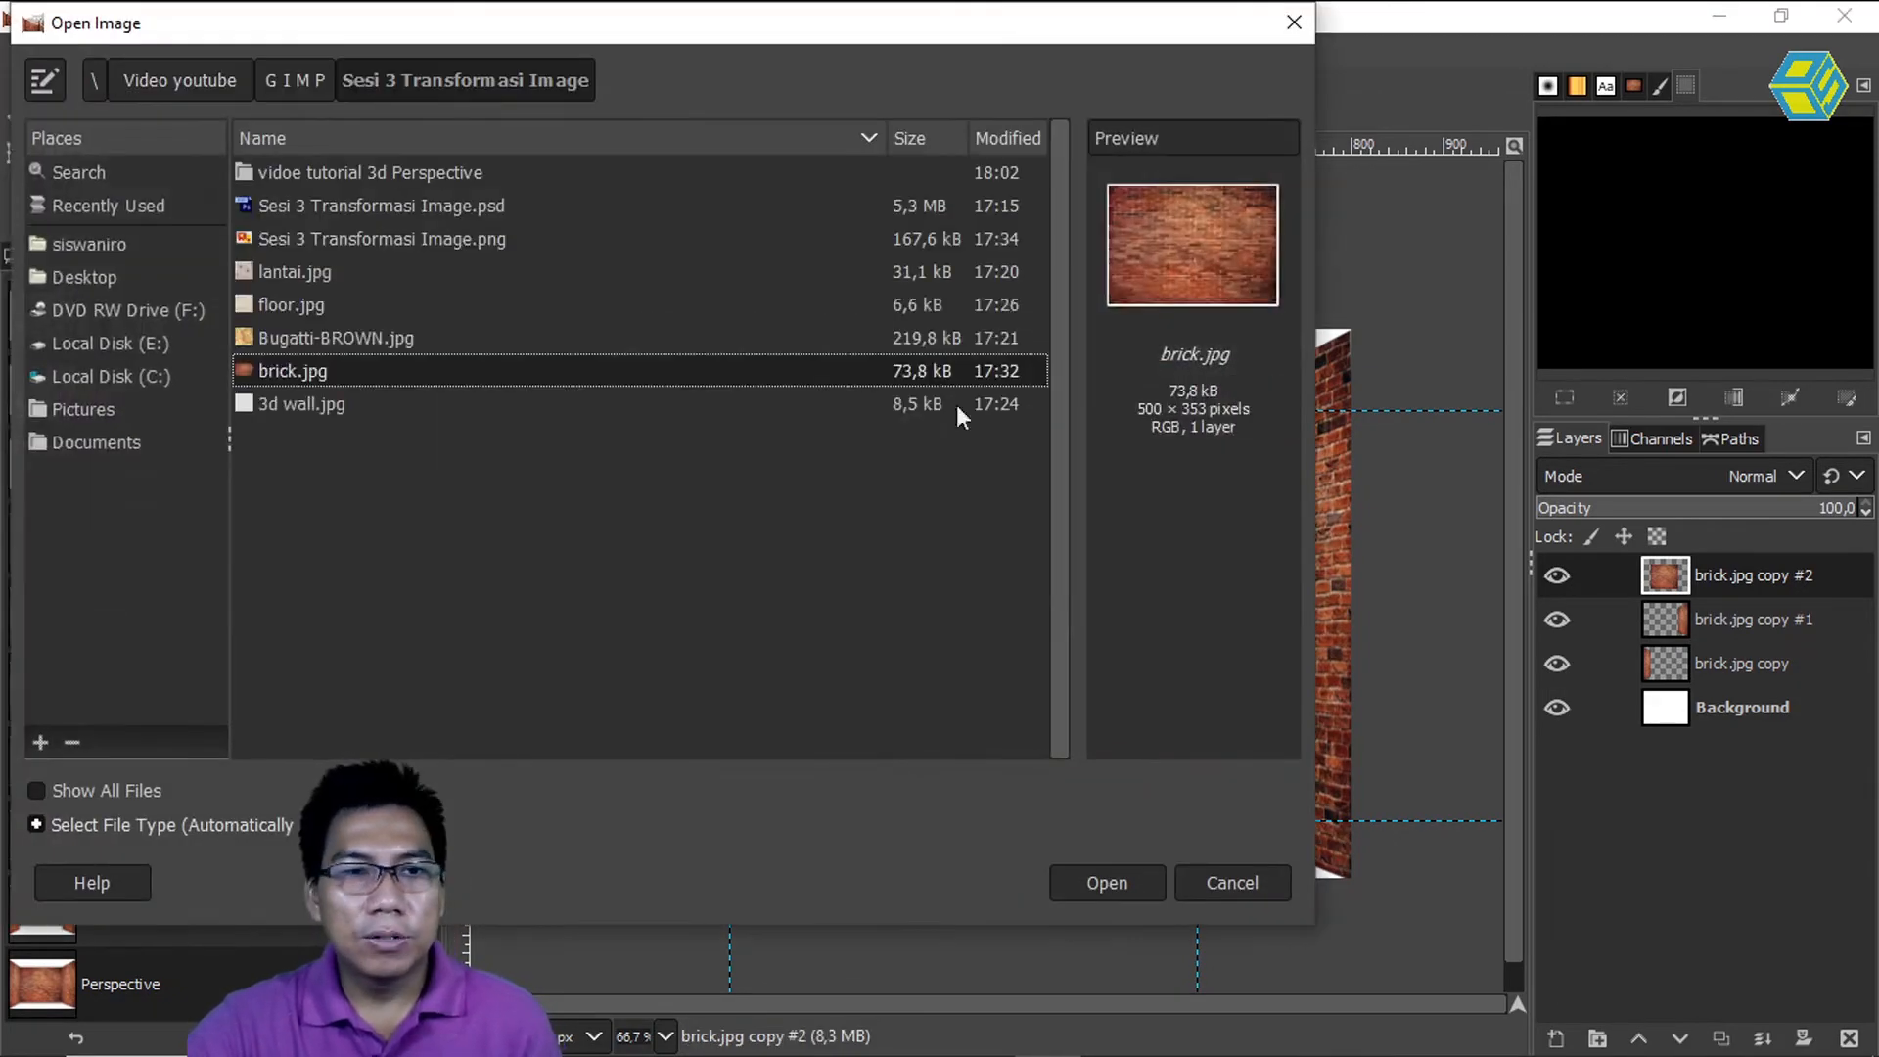
{"action": "left_click", "coordinate": [305, 341]}
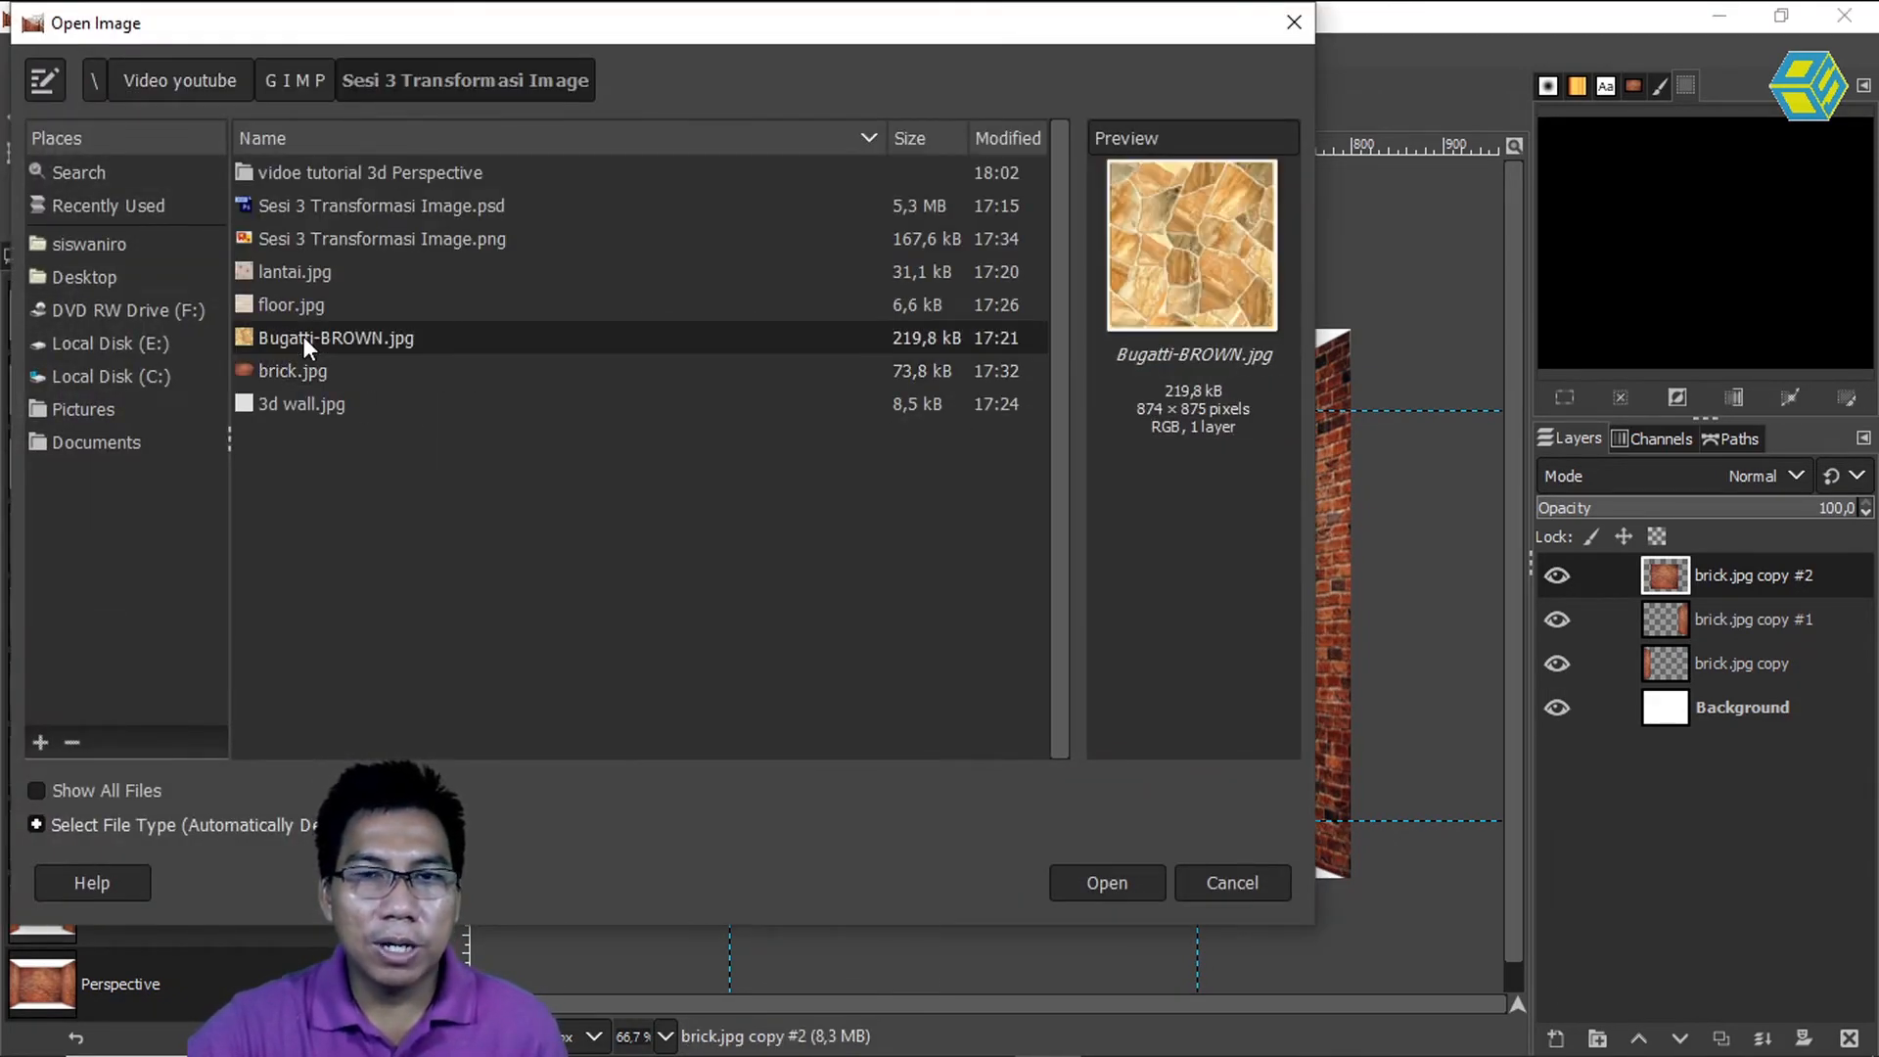
{"action": "left_click", "coordinate": [297, 308]}
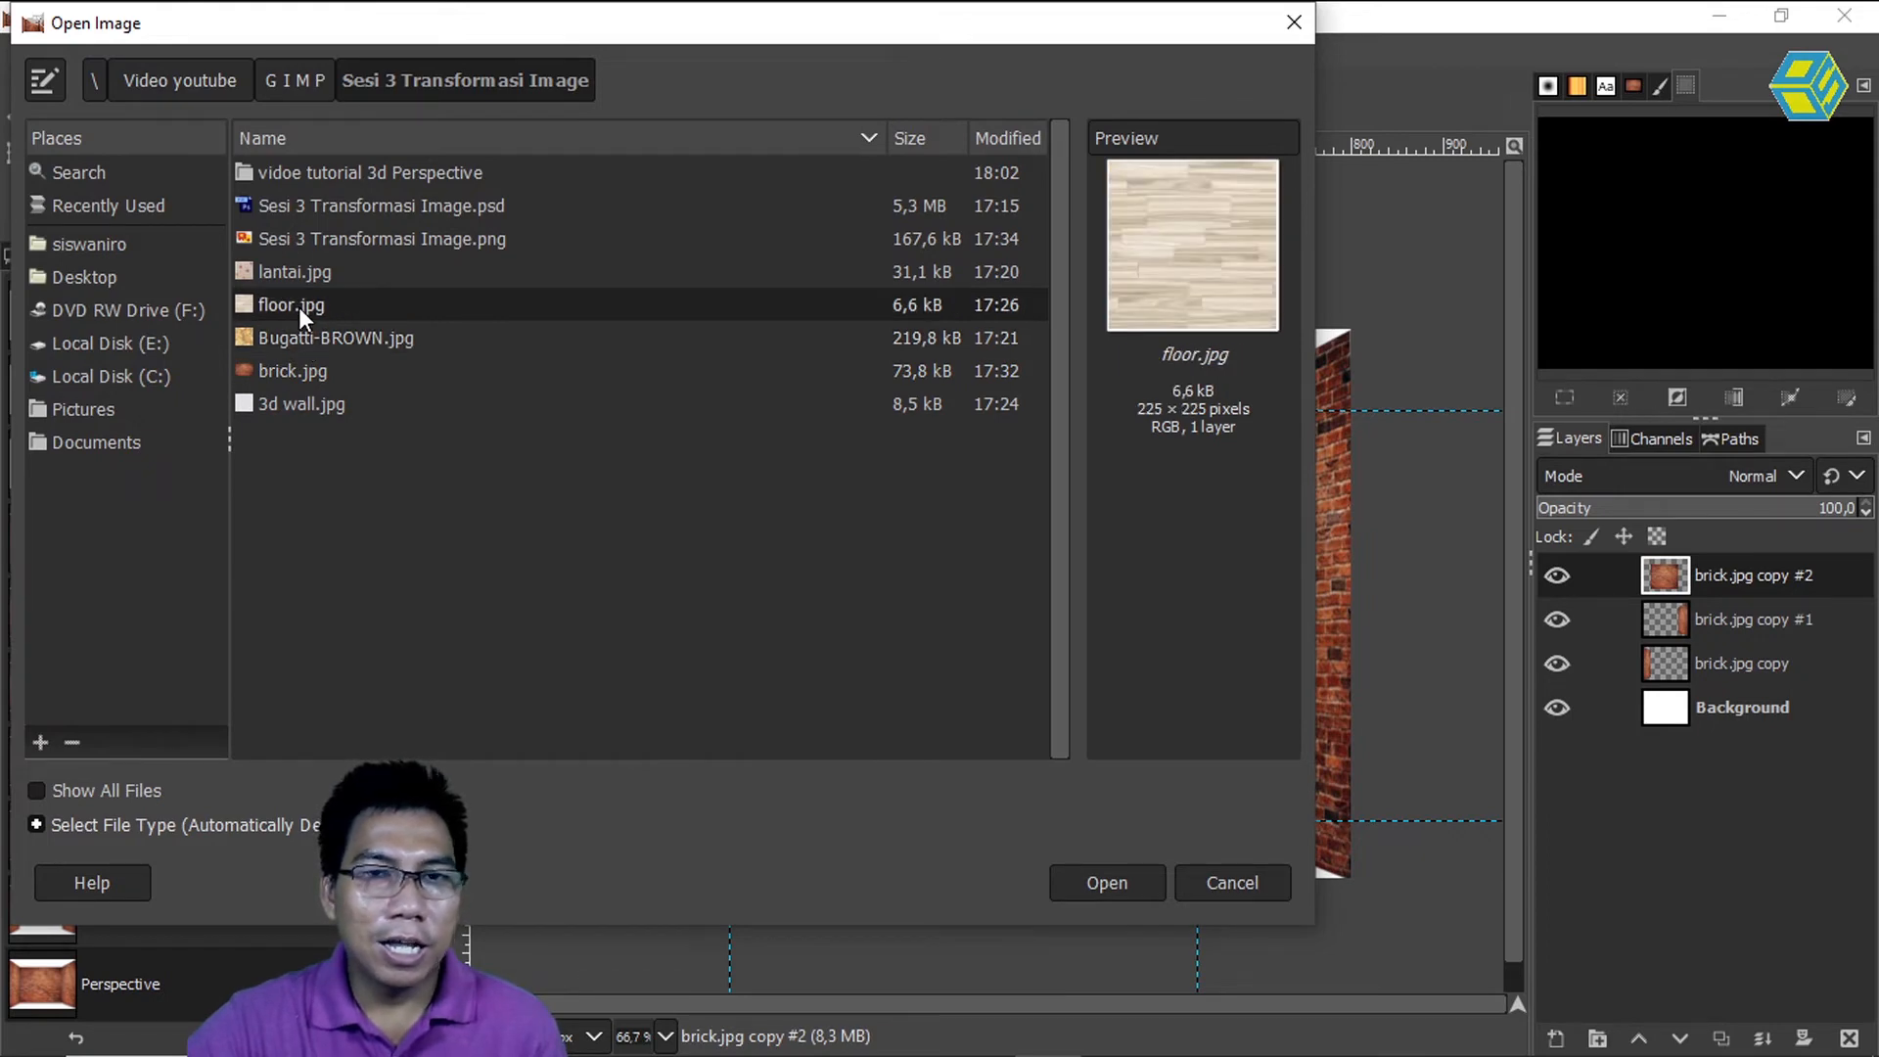
{"action": "left_click", "coordinate": [298, 276]}
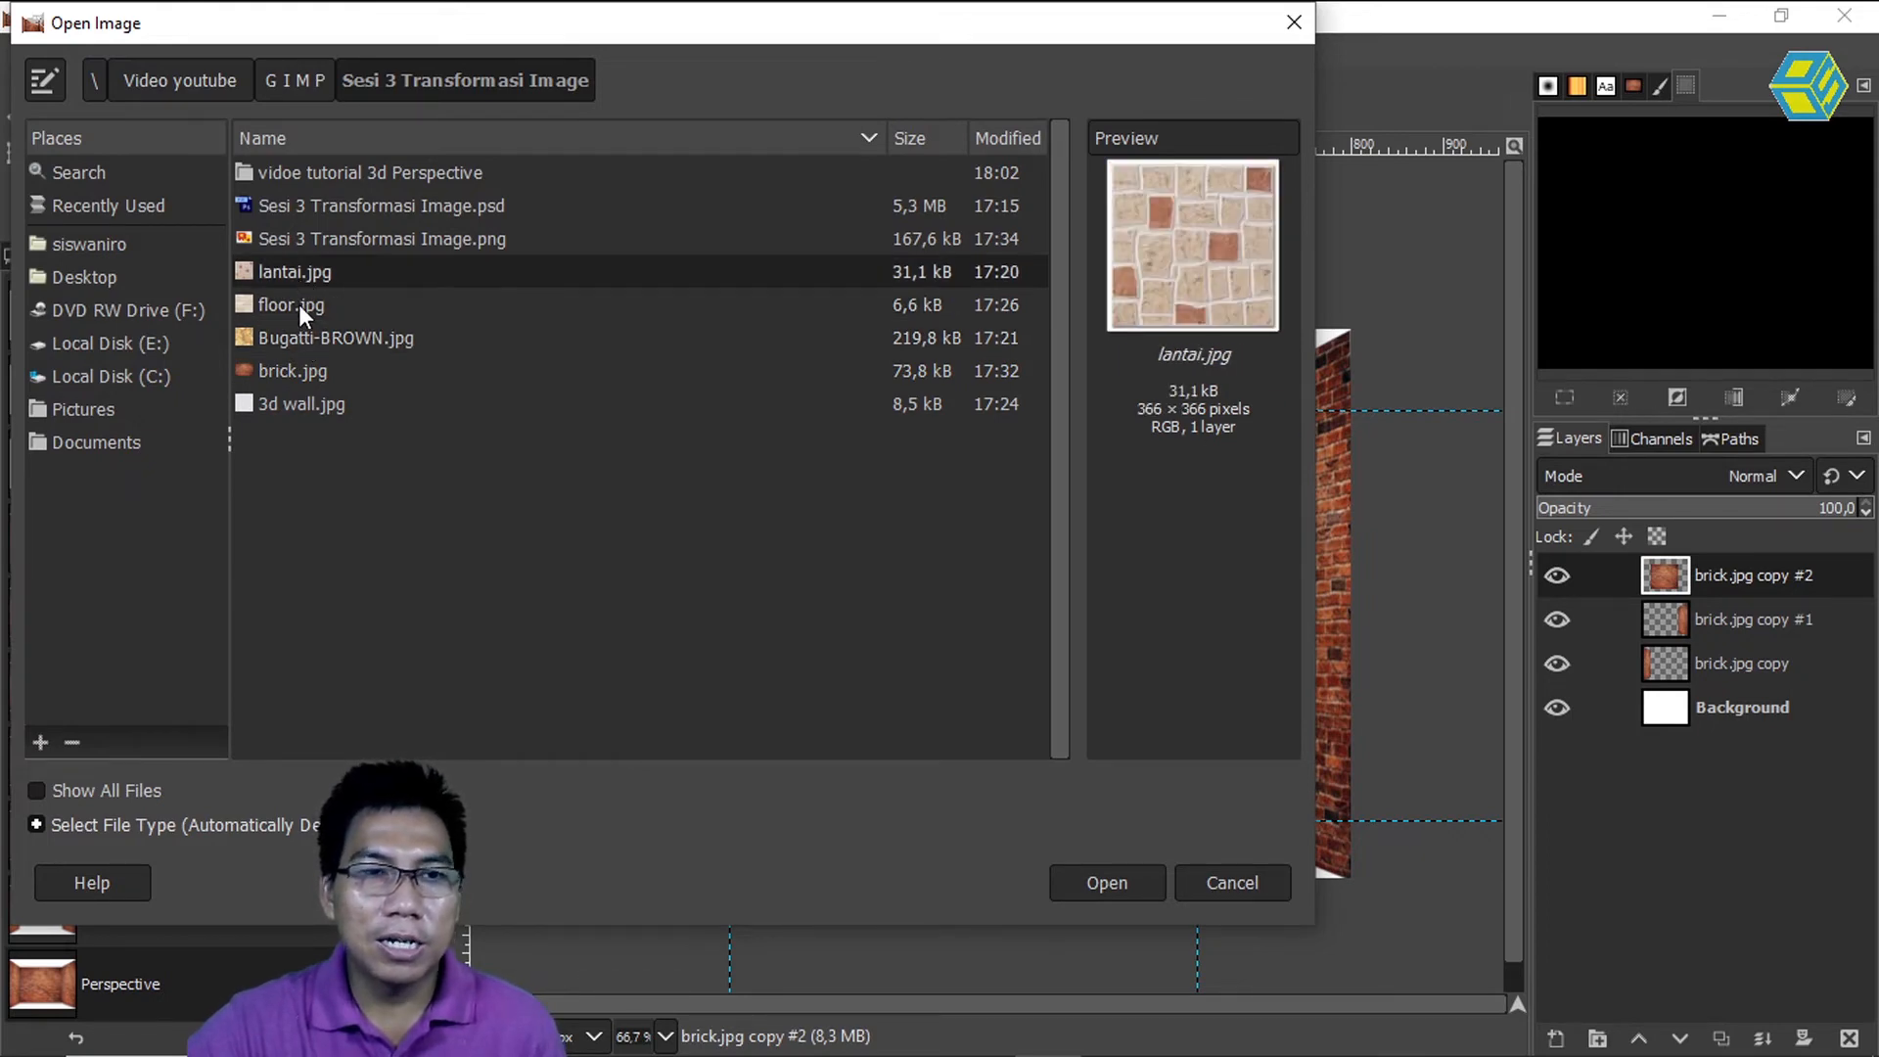
{"action": "left_click", "coordinate": [300, 304]}
{"action": "left_click", "coordinate": [299, 338]}
{"action": "left_click", "coordinate": [305, 405]}
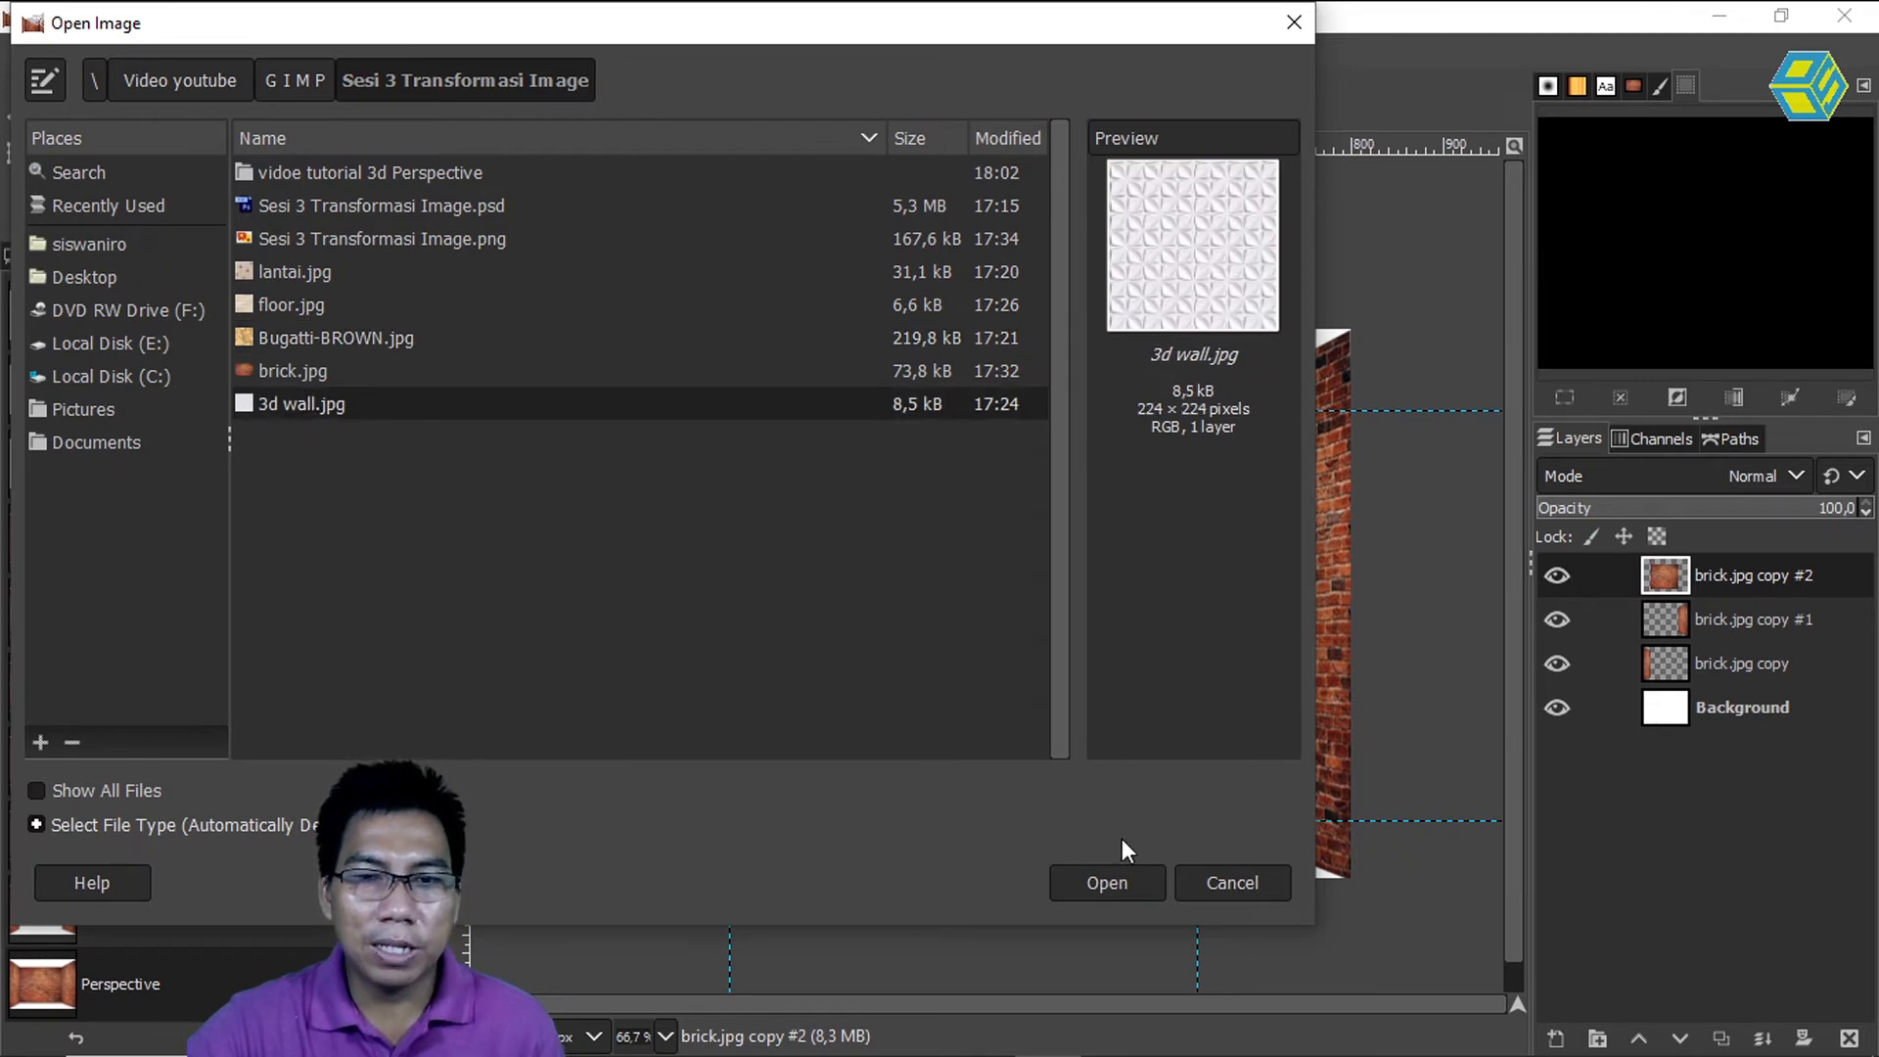
{"action": "left_click", "coordinate": [298, 338]}
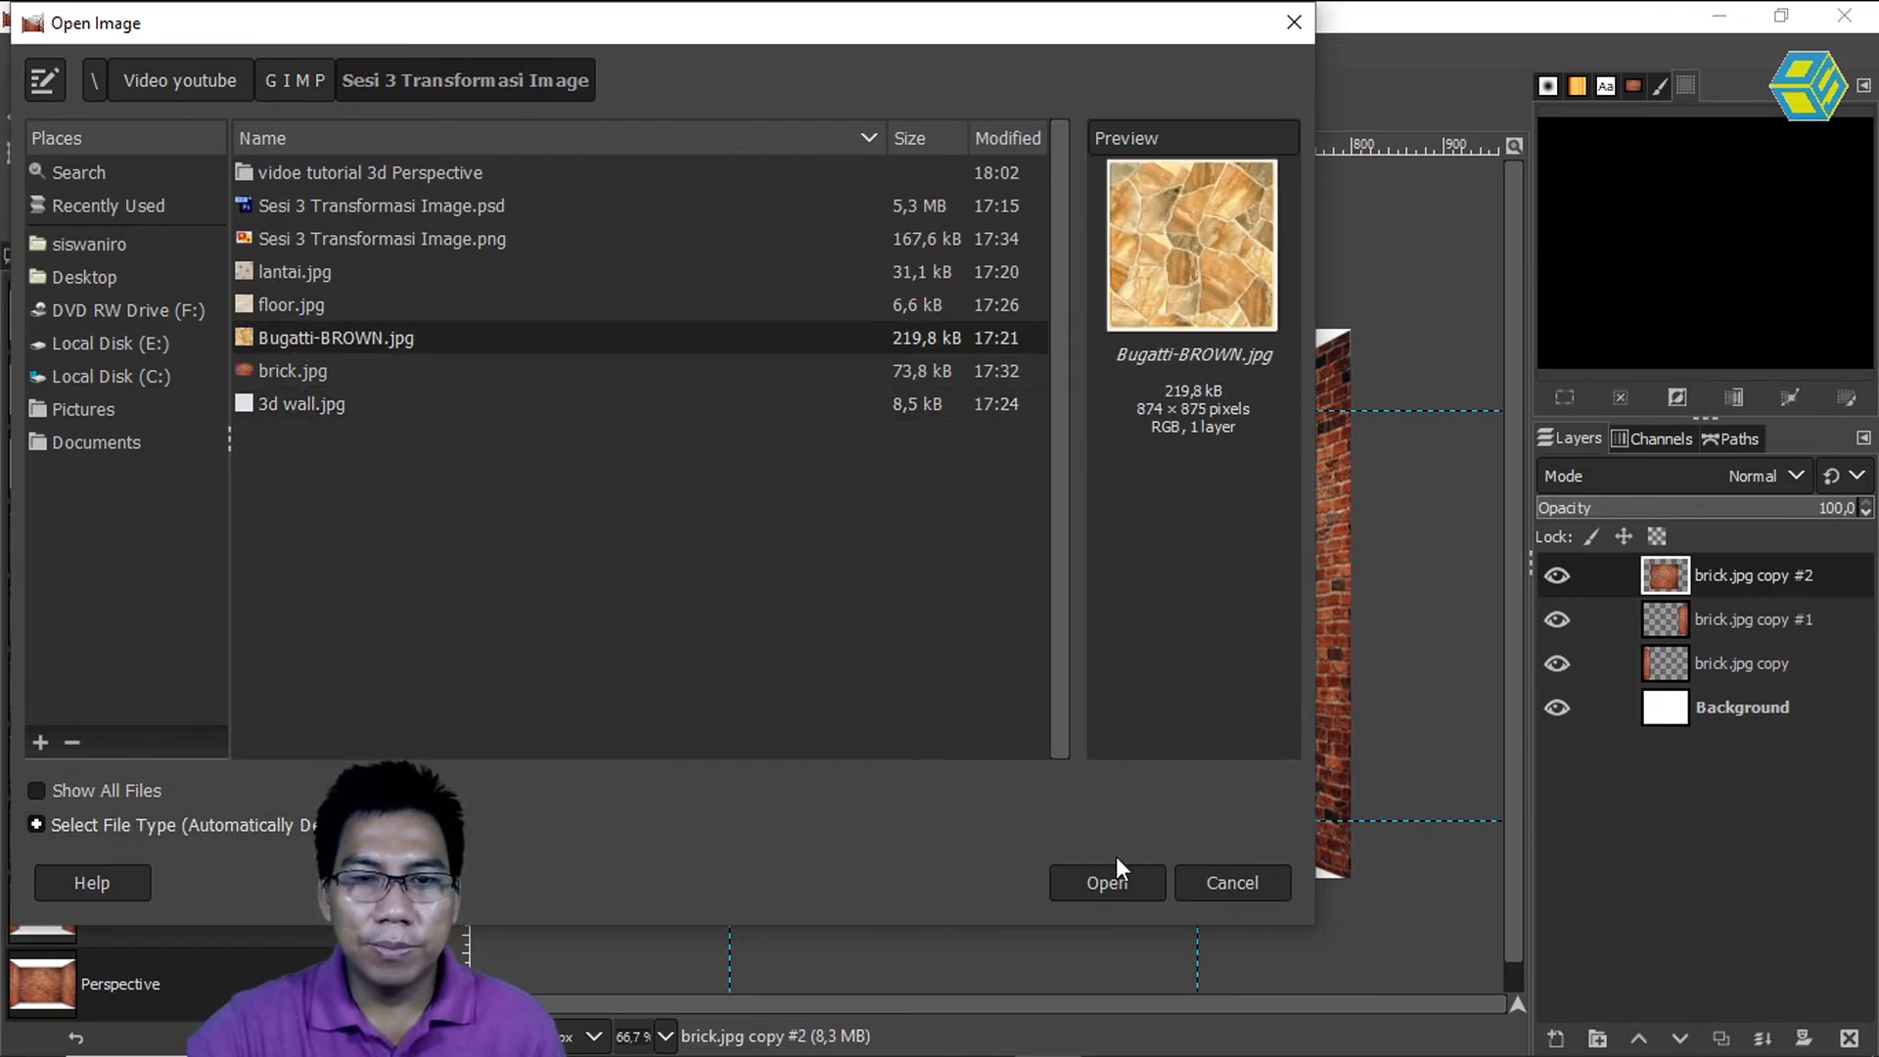
{"action": "left_click", "coordinate": [1103, 883]}
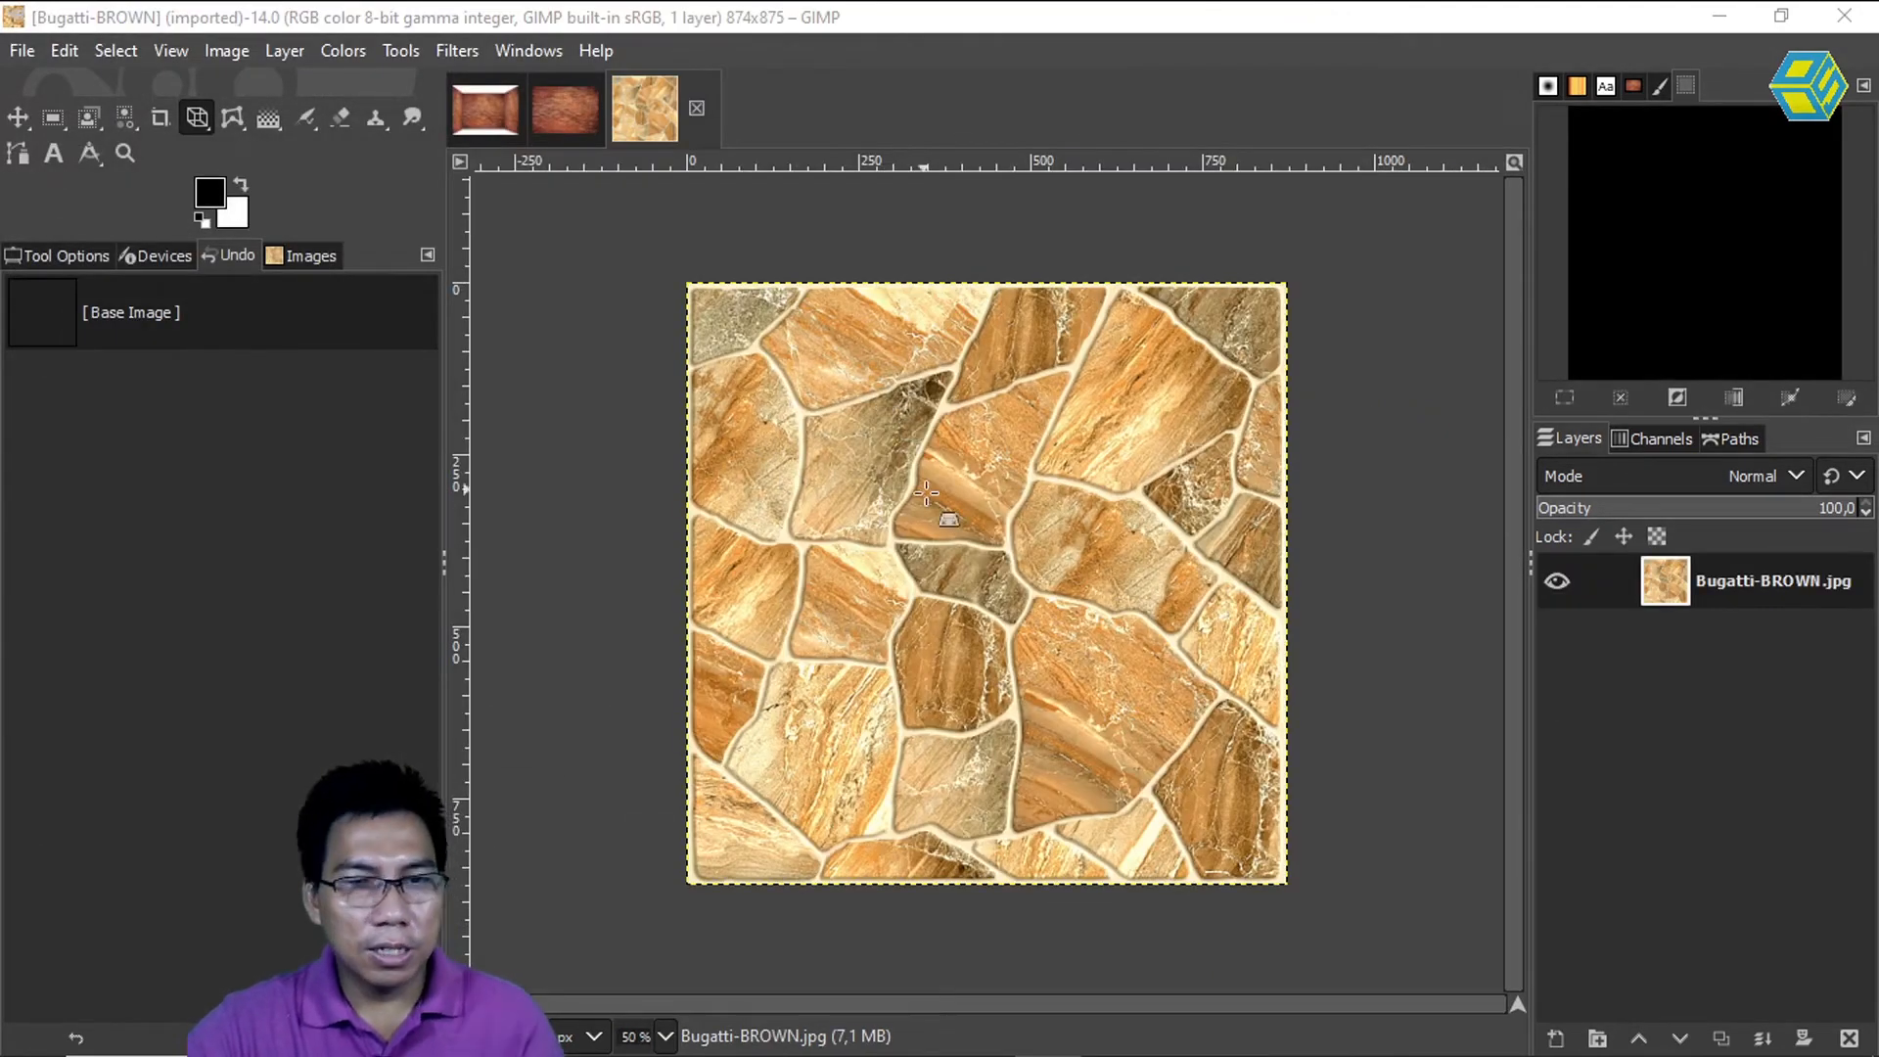
- Copy the brown stone image and paste it into the room image as its own new layer
{"action": "left_click", "coordinate": [951, 524]}
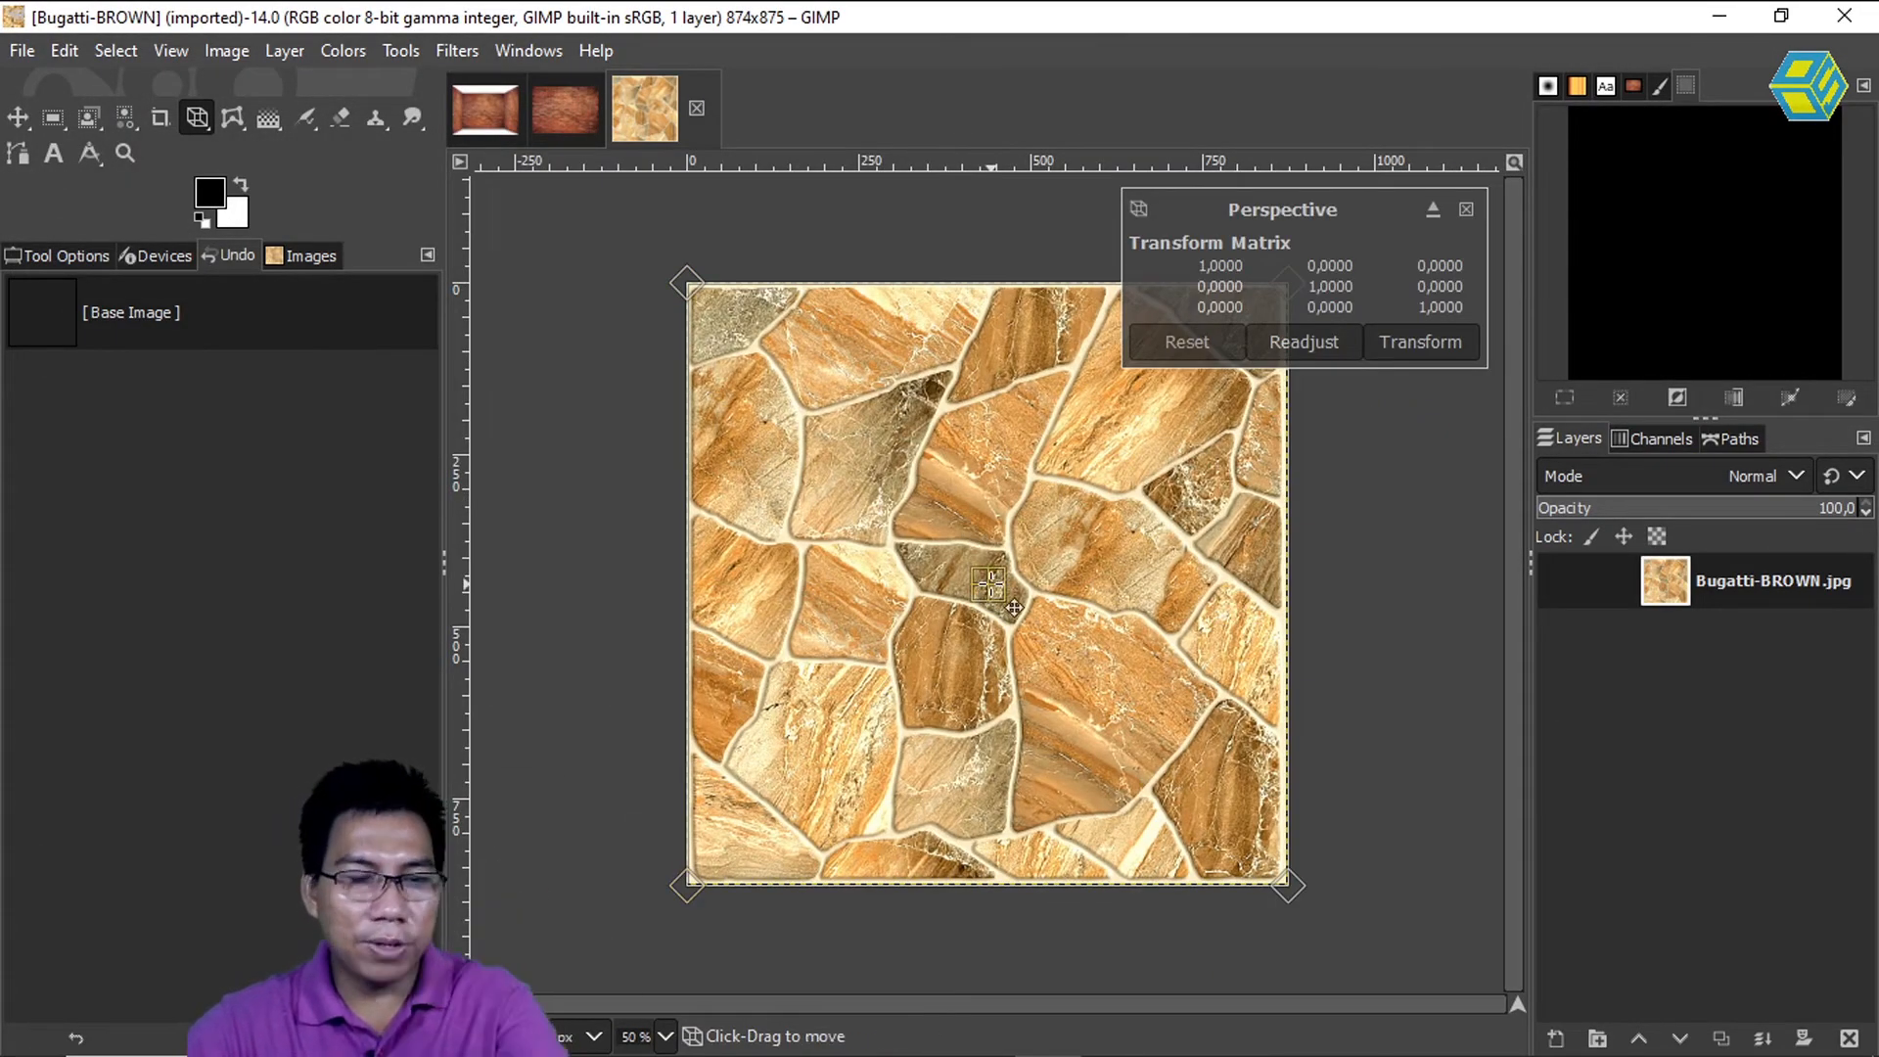
{"action": "left_click", "coordinate": [485, 108]}
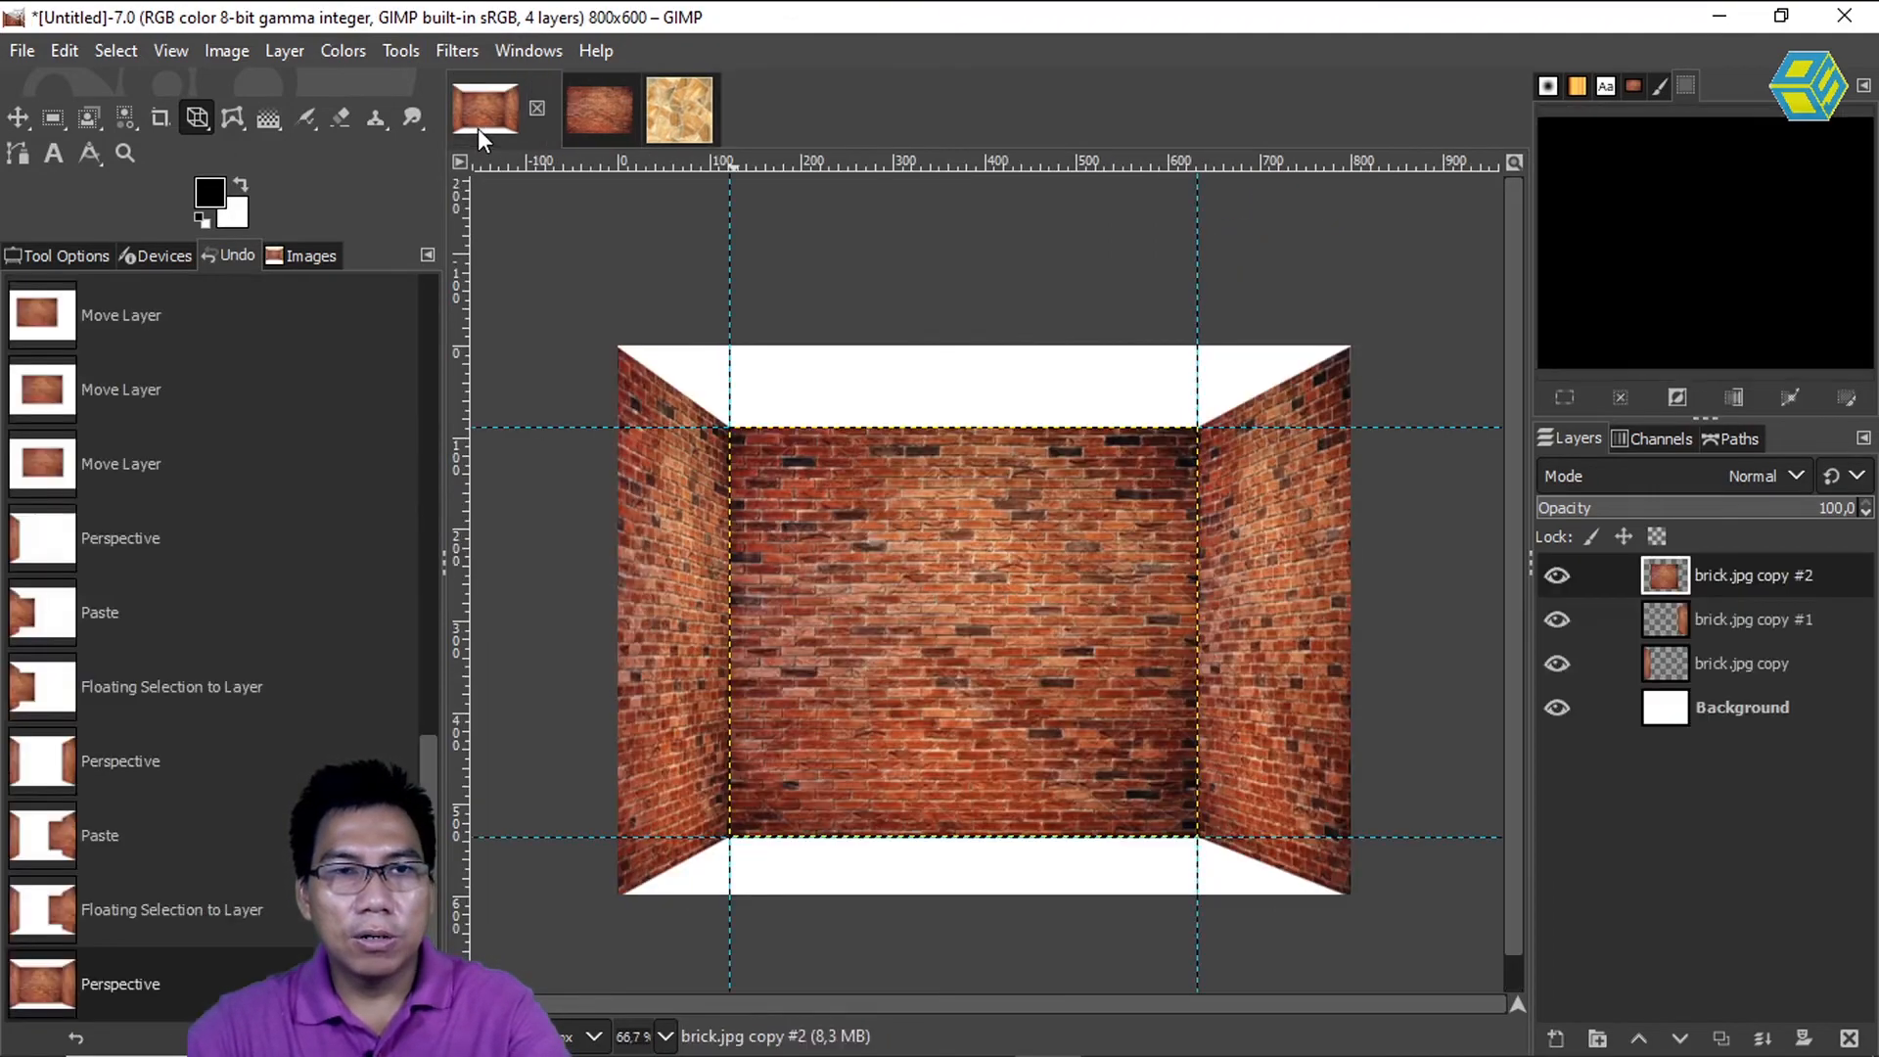
{"action": "key", "text": "ctrl+v"}
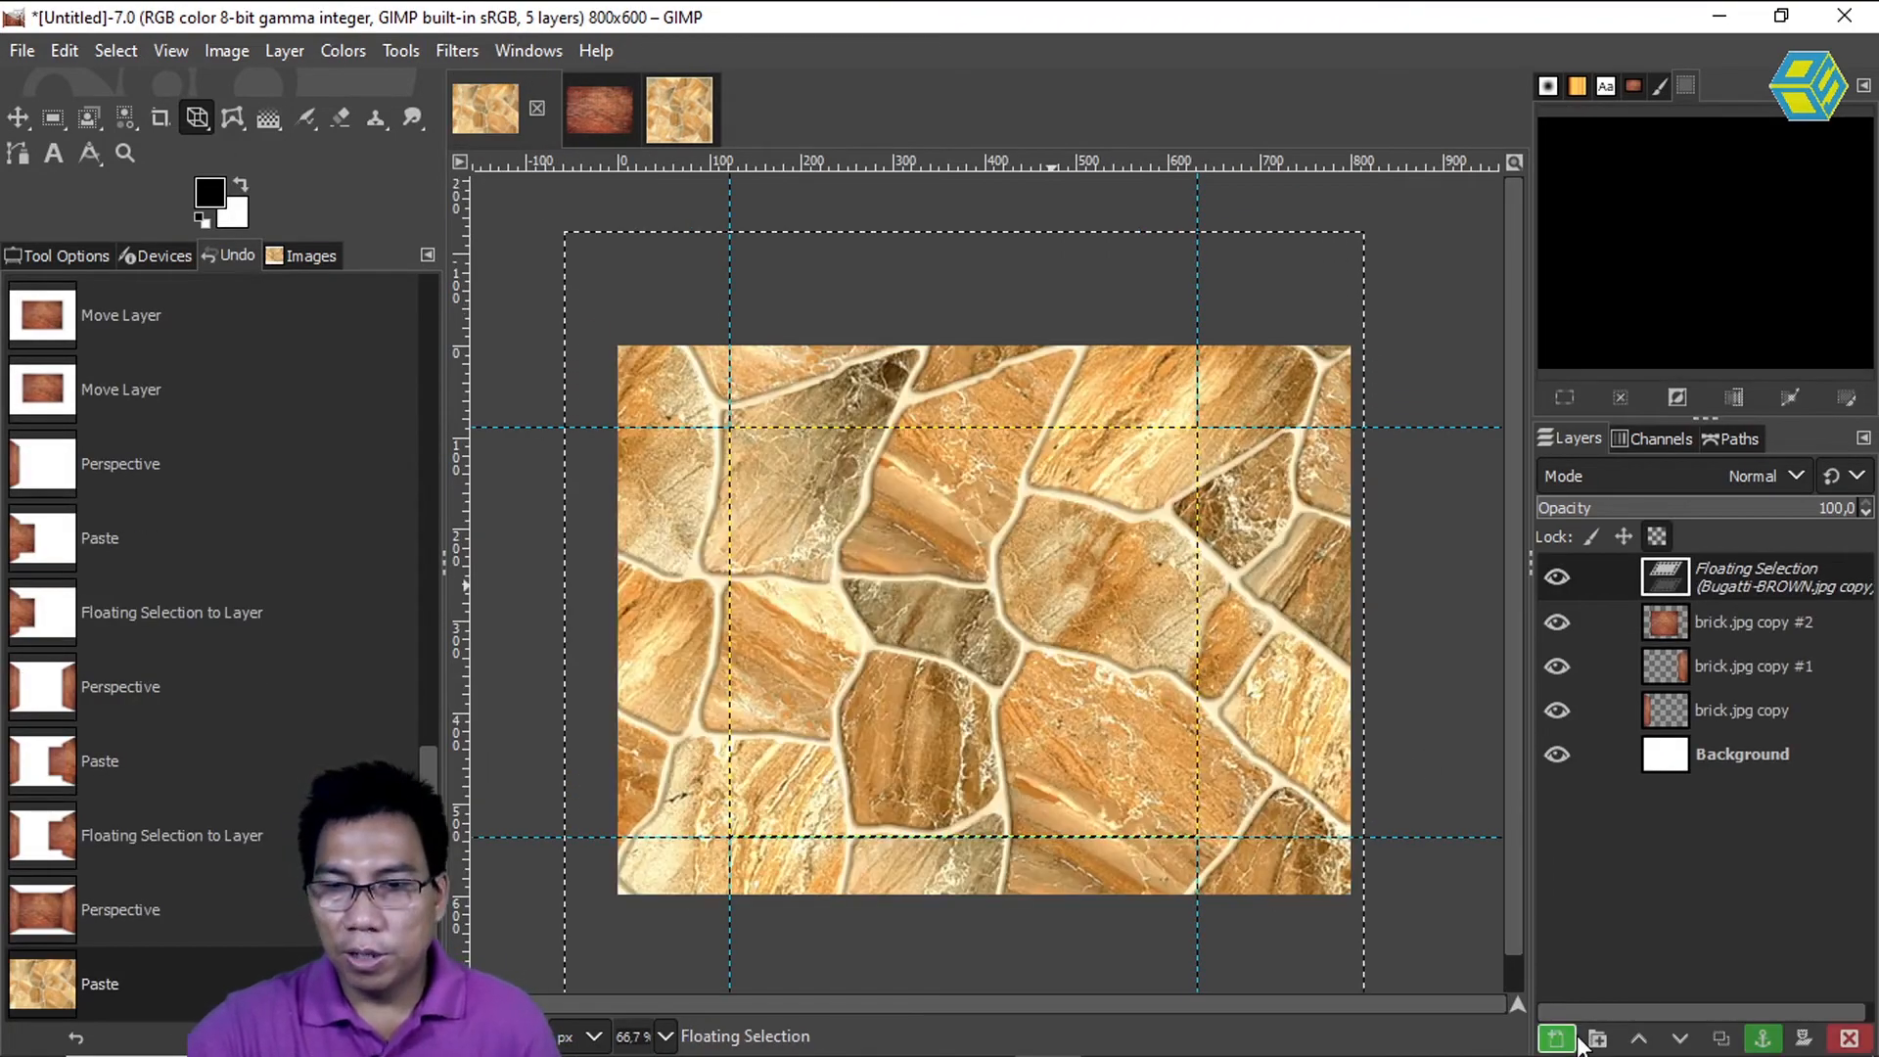
{"action": "left_click", "coordinate": [1556, 1038]}
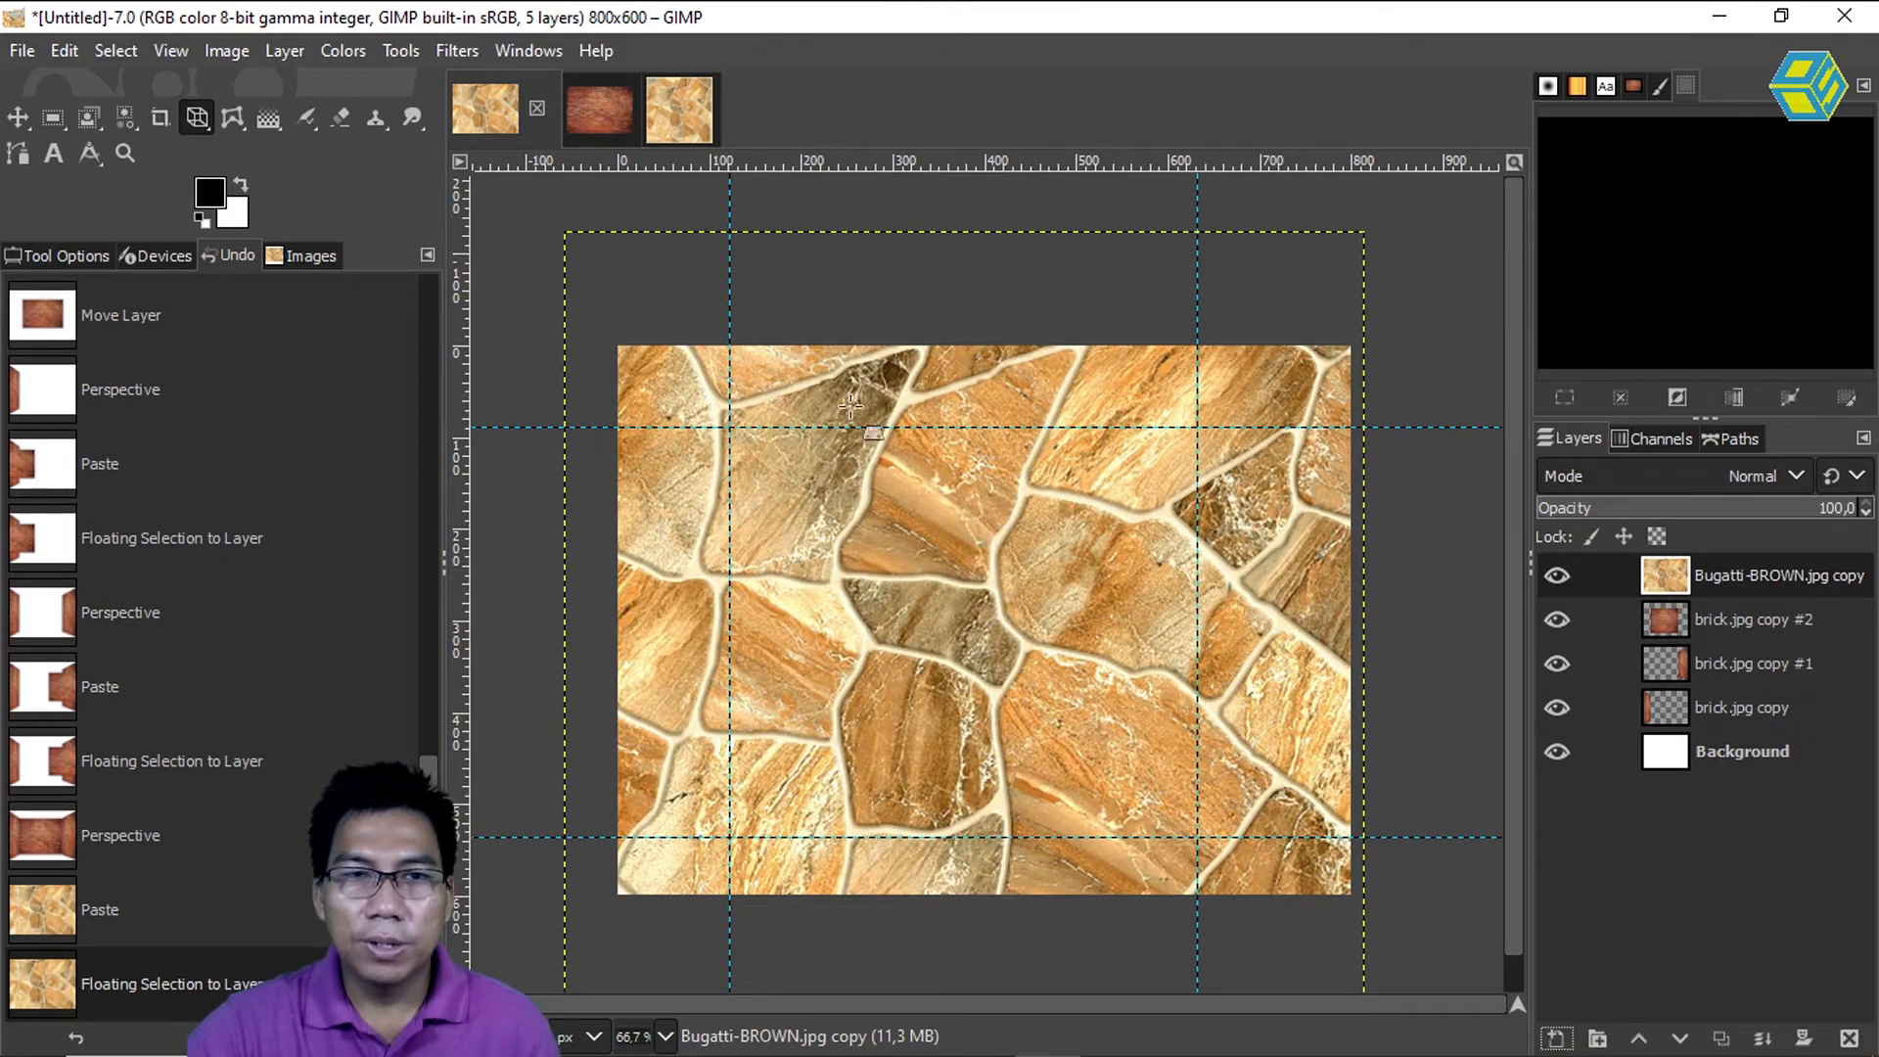
- Scale the stone layer to 521 × 522 px and place it over the back wall
{"action": "left_click", "coordinate": [926, 558]}
{"action": "left_click_drag", "start_coordinate": [964, 634], "coordinate": [1020, 639]}
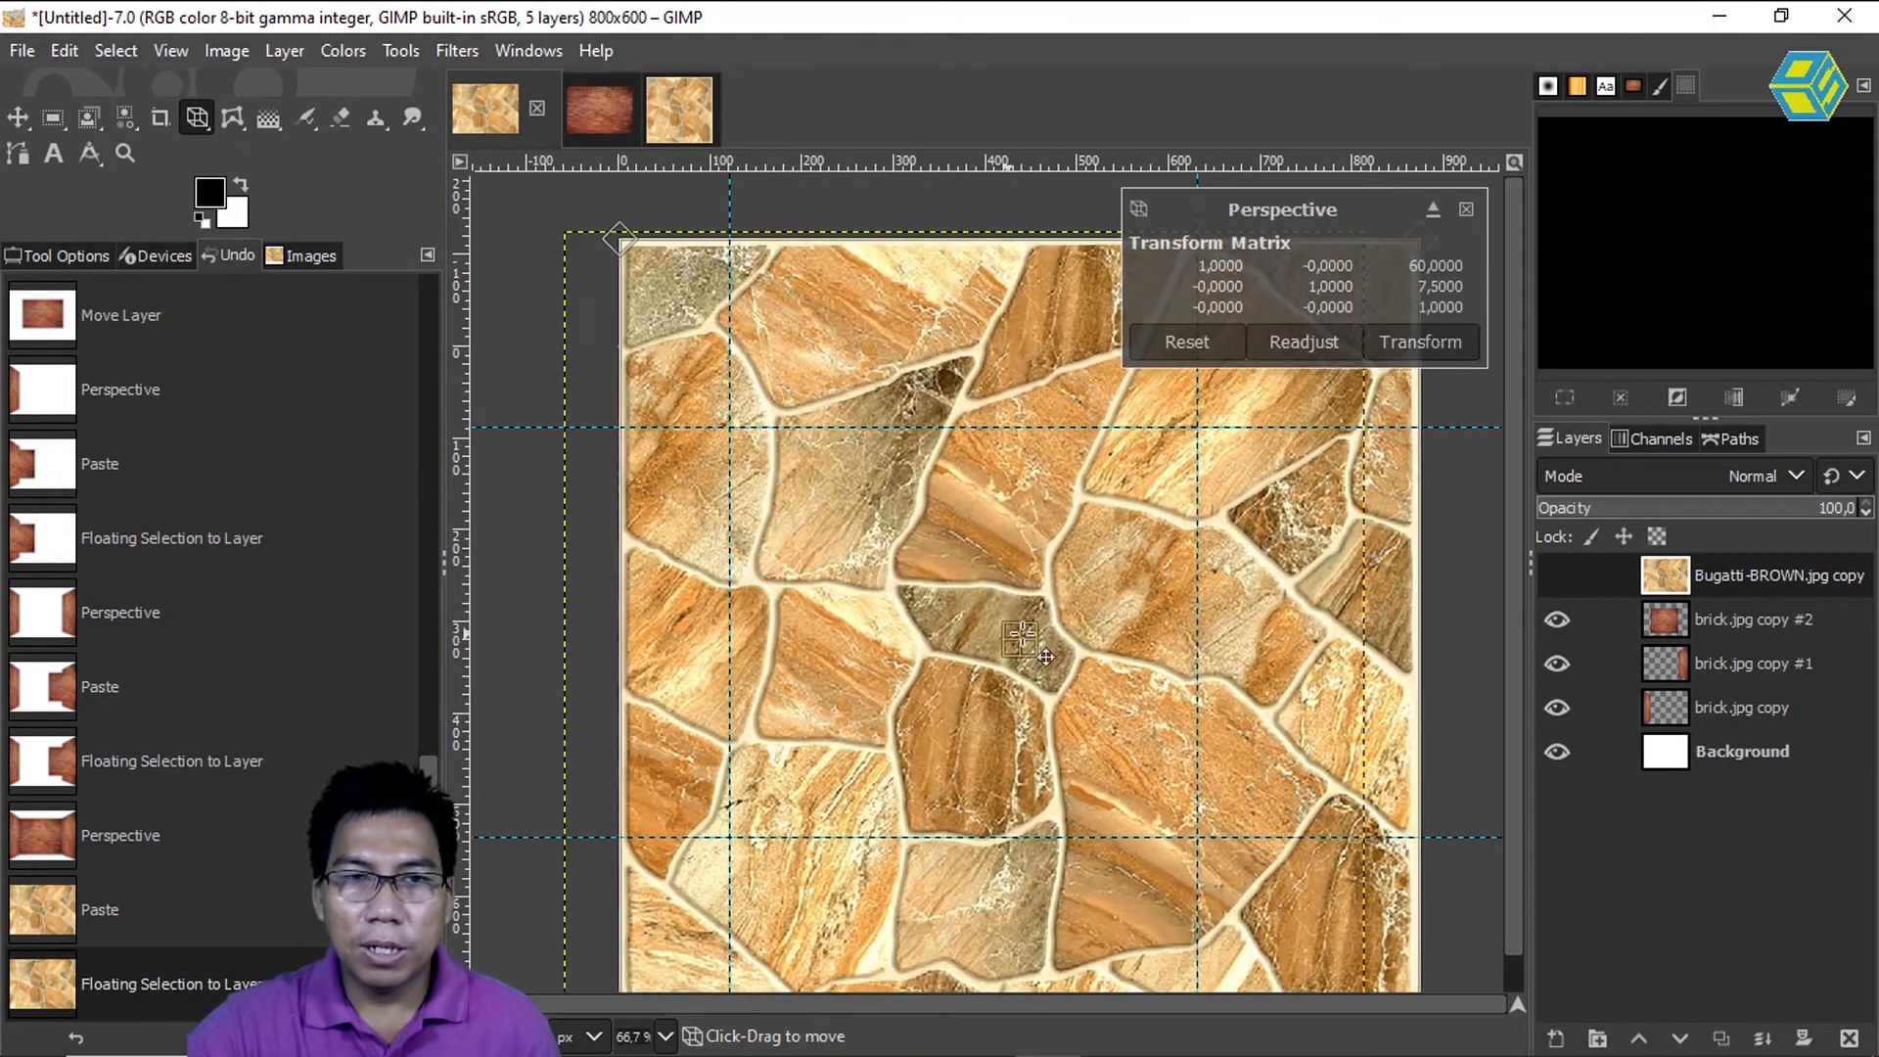
{"action": "left_click", "coordinate": [199, 118]}
{"action": "left_click", "coordinate": [311, 183]}
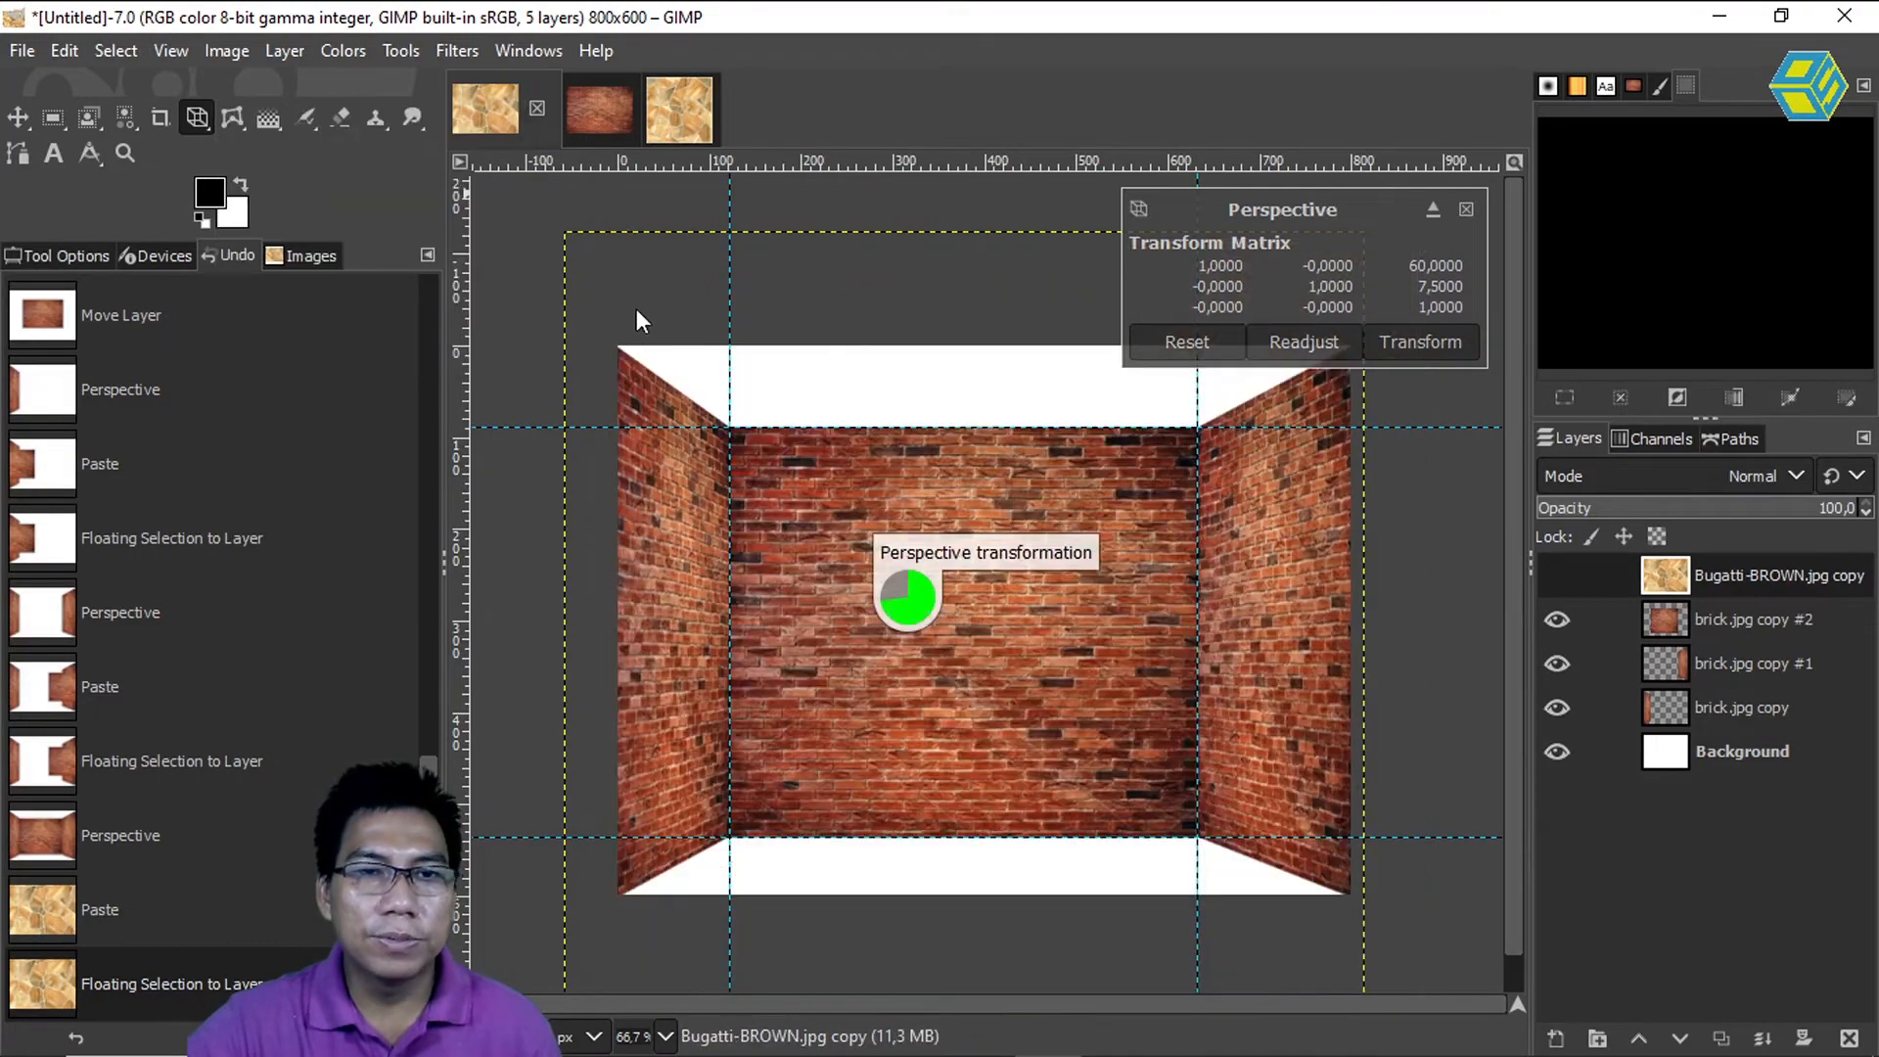
{"action": "left_click_drag", "start_coordinate": [730, 442], "coordinate": [807, 531]}
{"action": "left_click_drag", "start_coordinate": [701, 321], "coordinate": [969, 638]}
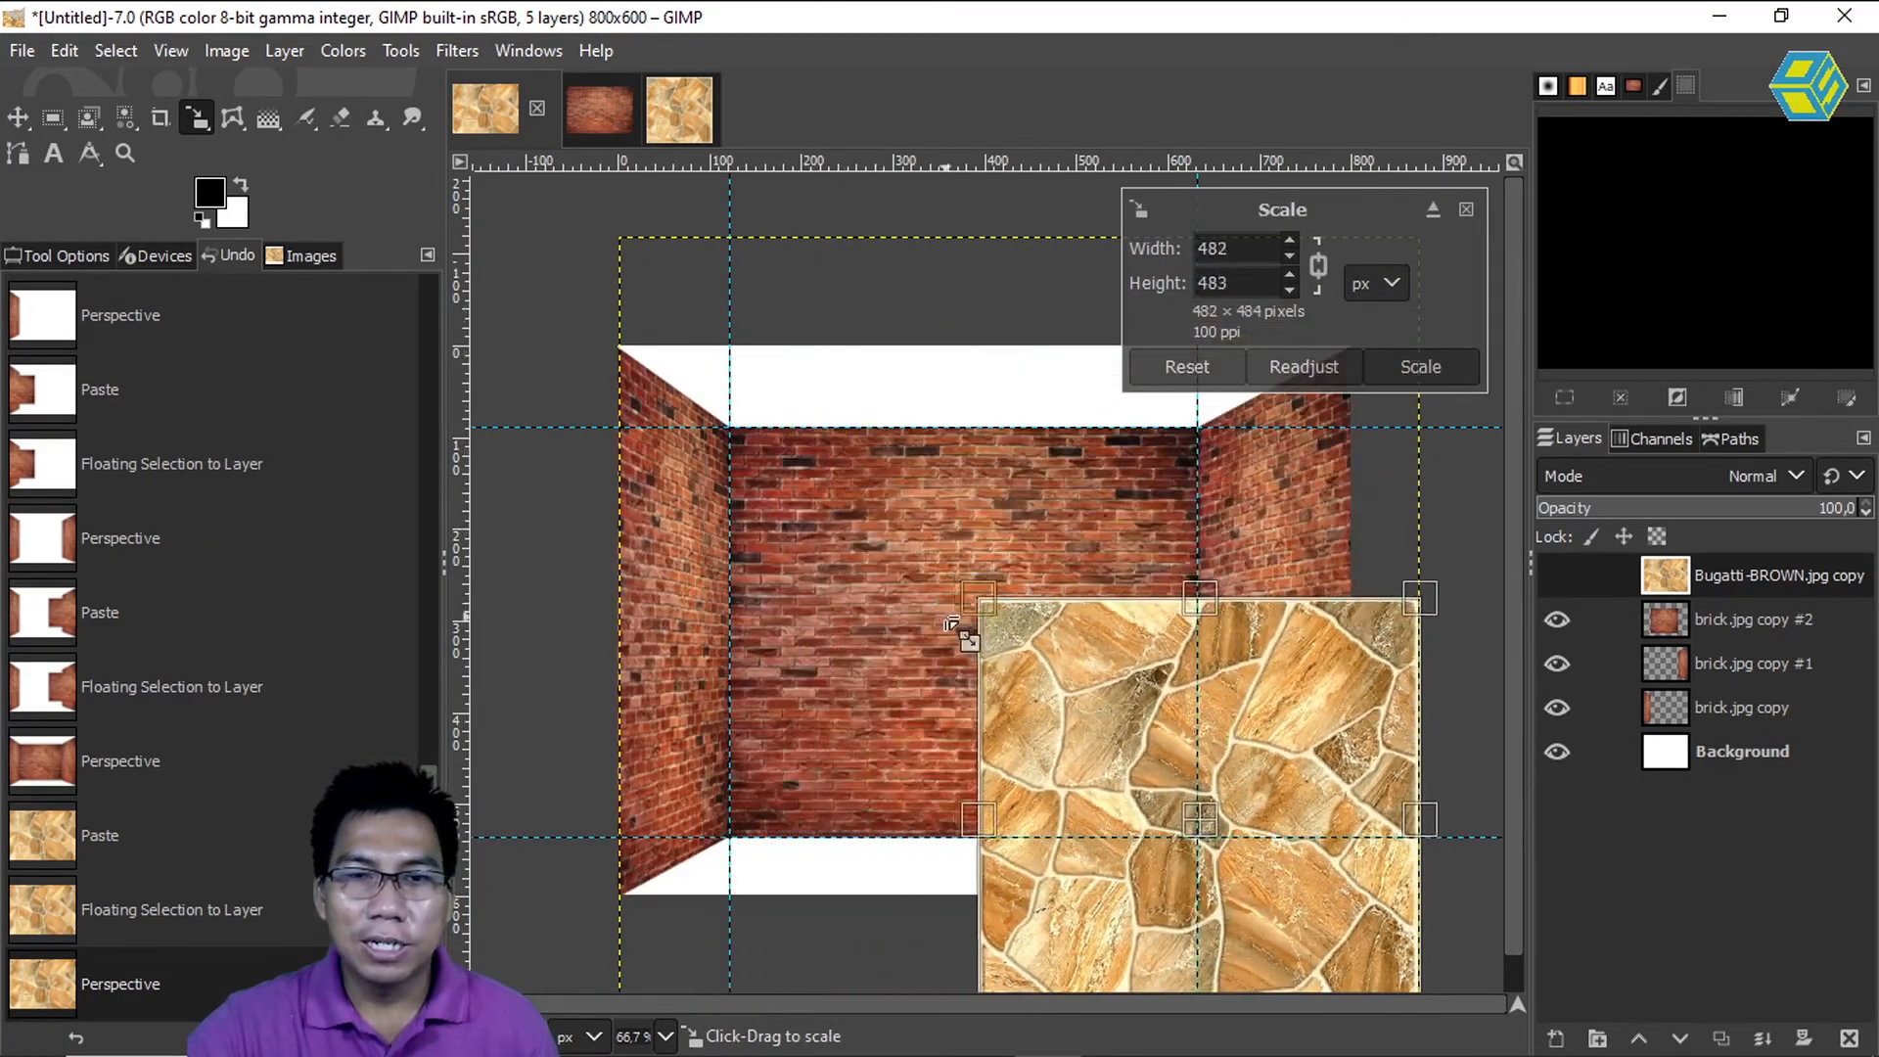
{"action": "mouse_move", "coordinate": [1086, 729]}
{"action": "left_mouse_down"}
{"action": "mouse_move", "coordinate": [1015, 688]}
{"action": "mouse_move", "coordinate": [1067, 740]}
{"action": "left_mouse_up"}
{"action": "left_click_drag", "start_coordinate": [1205, 811], "coordinate": [977, 643]}
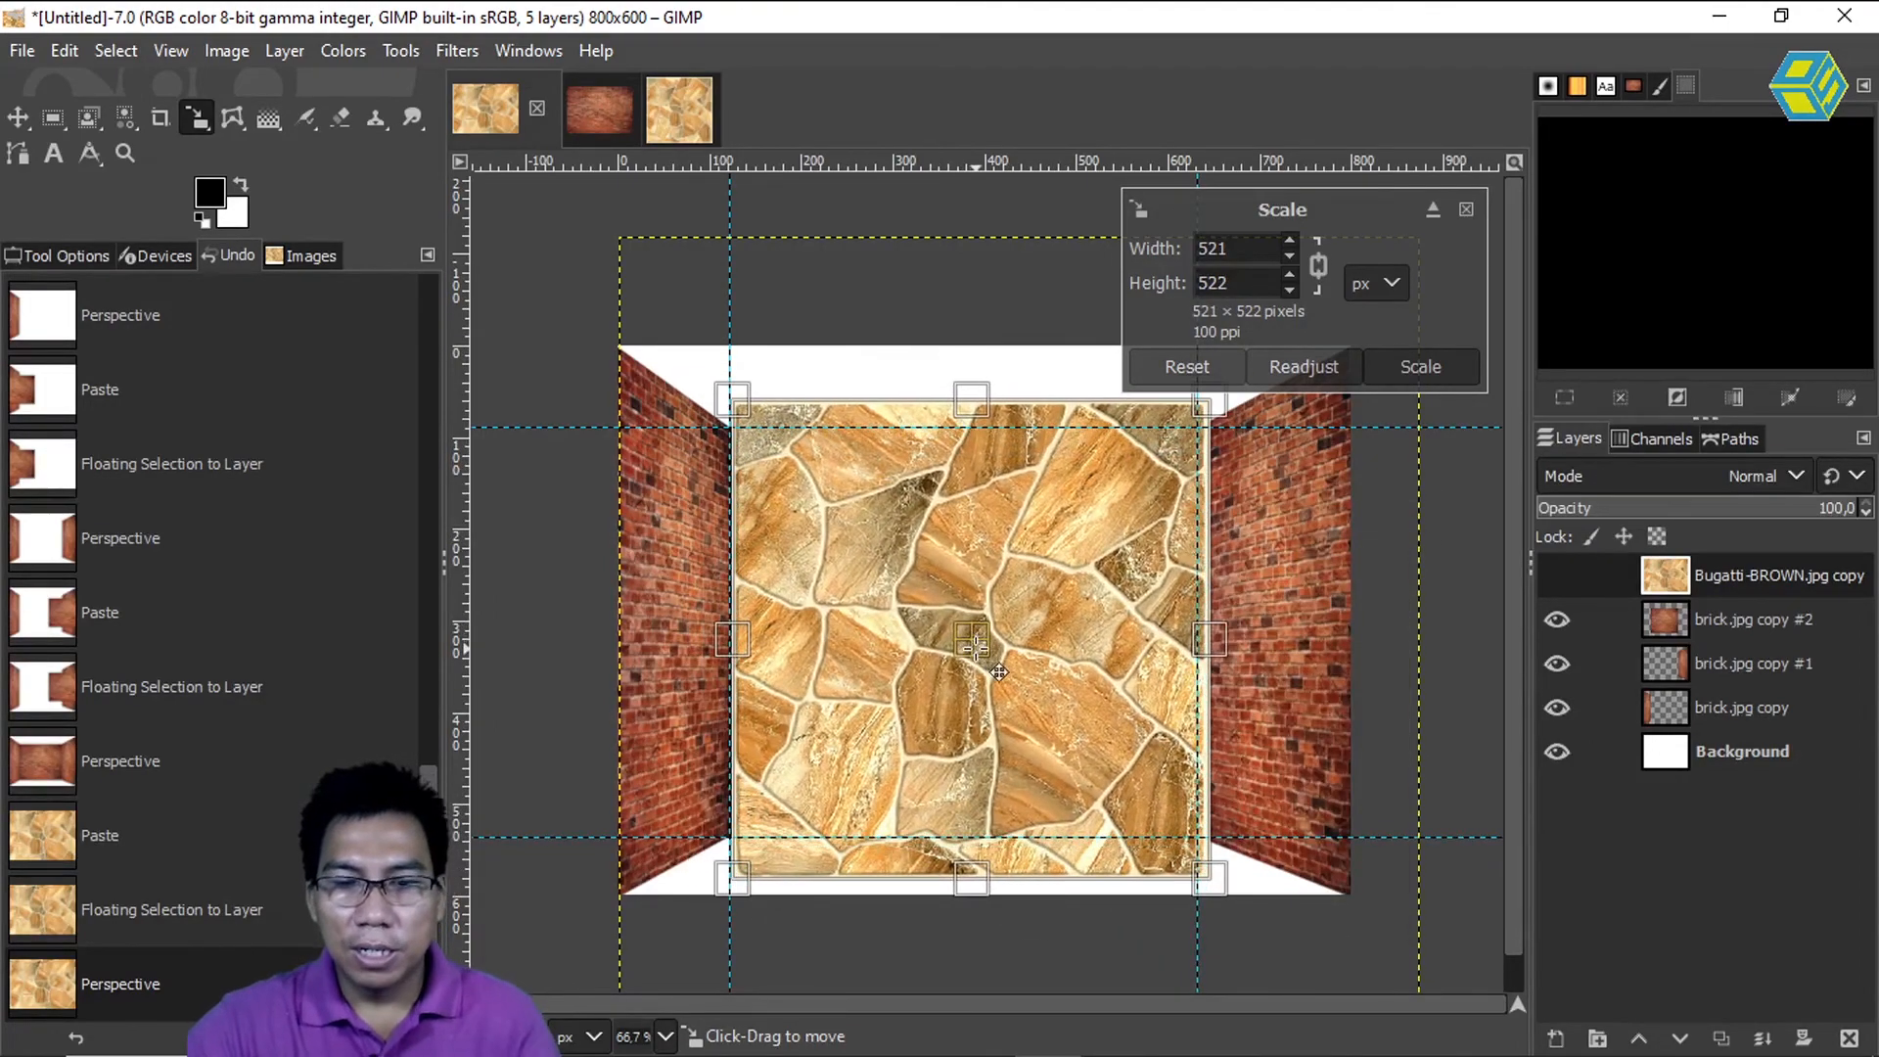
{"action": "key", "text": "Return"}
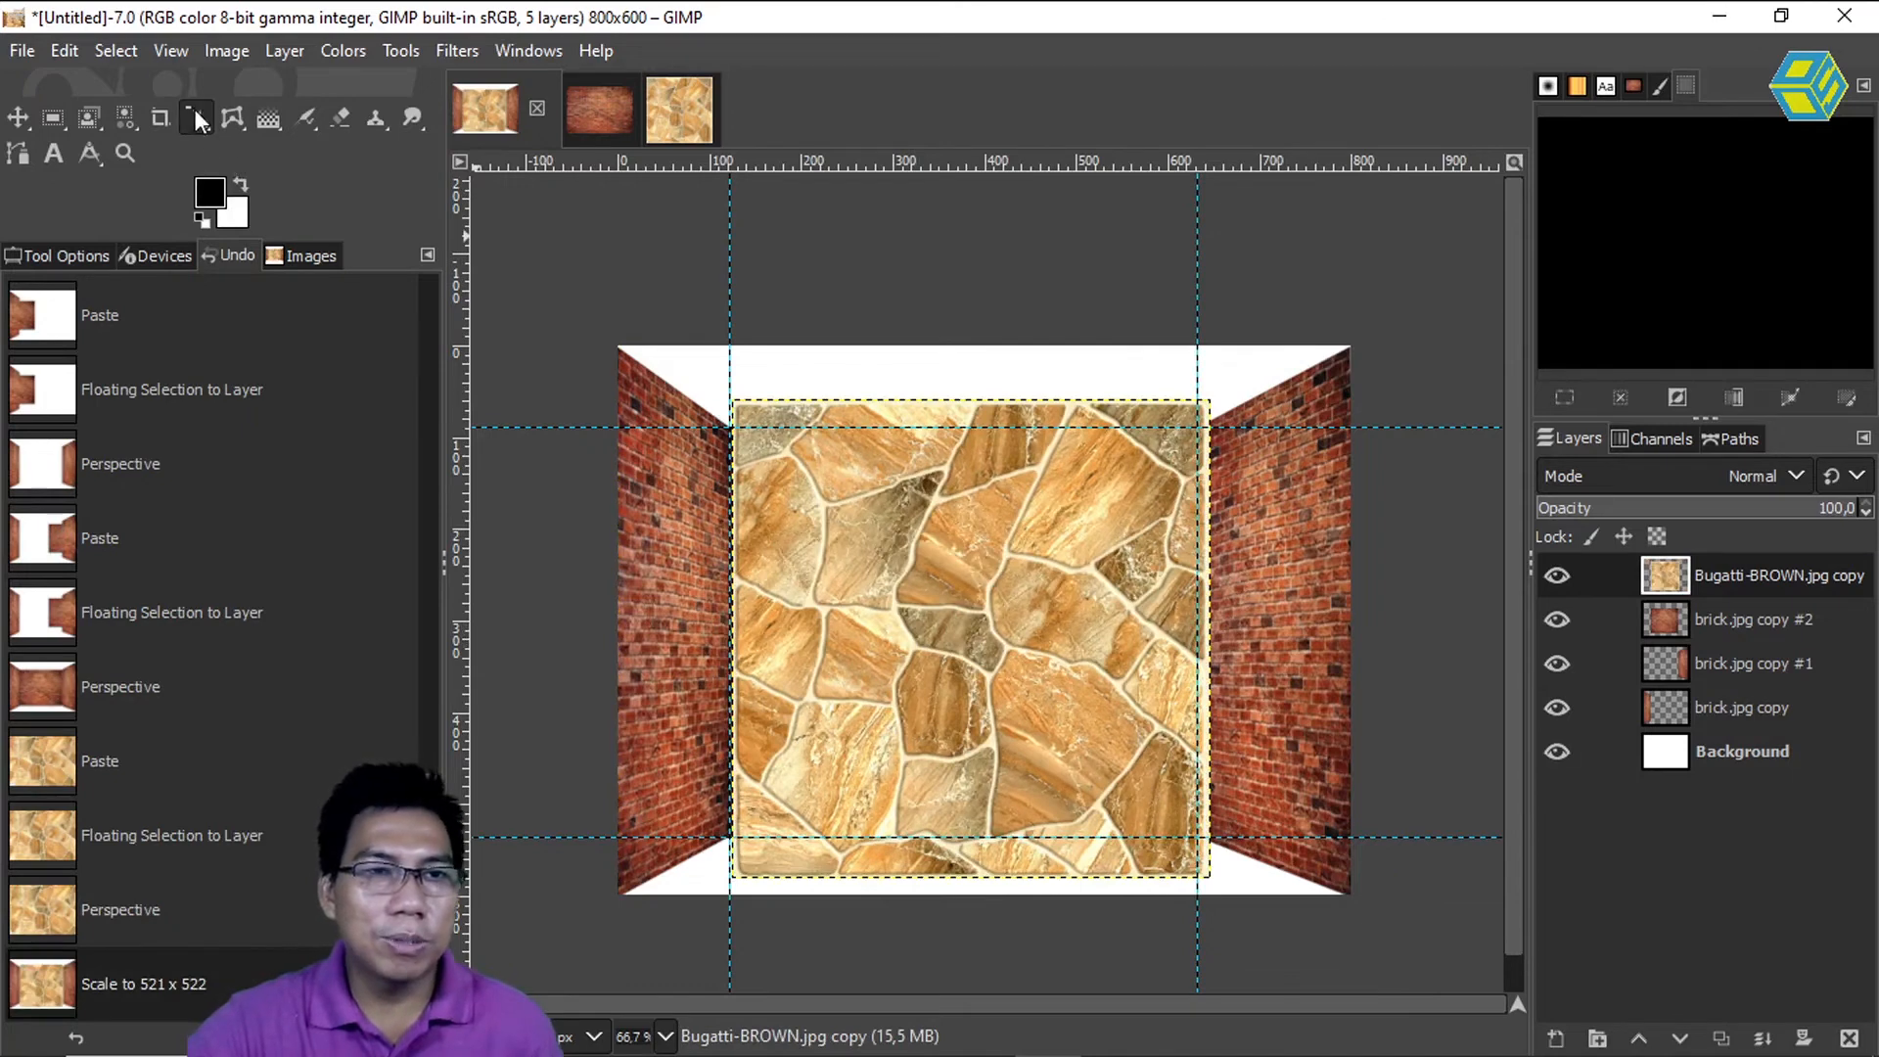
- Apply a Perspective transform that fits the stone layer between the lower guide intersections and the canvas's lower corners as the floor
{"action": "left_click_drag", "start_coordinate": [195, 120], "coordinate": [337, 284]}
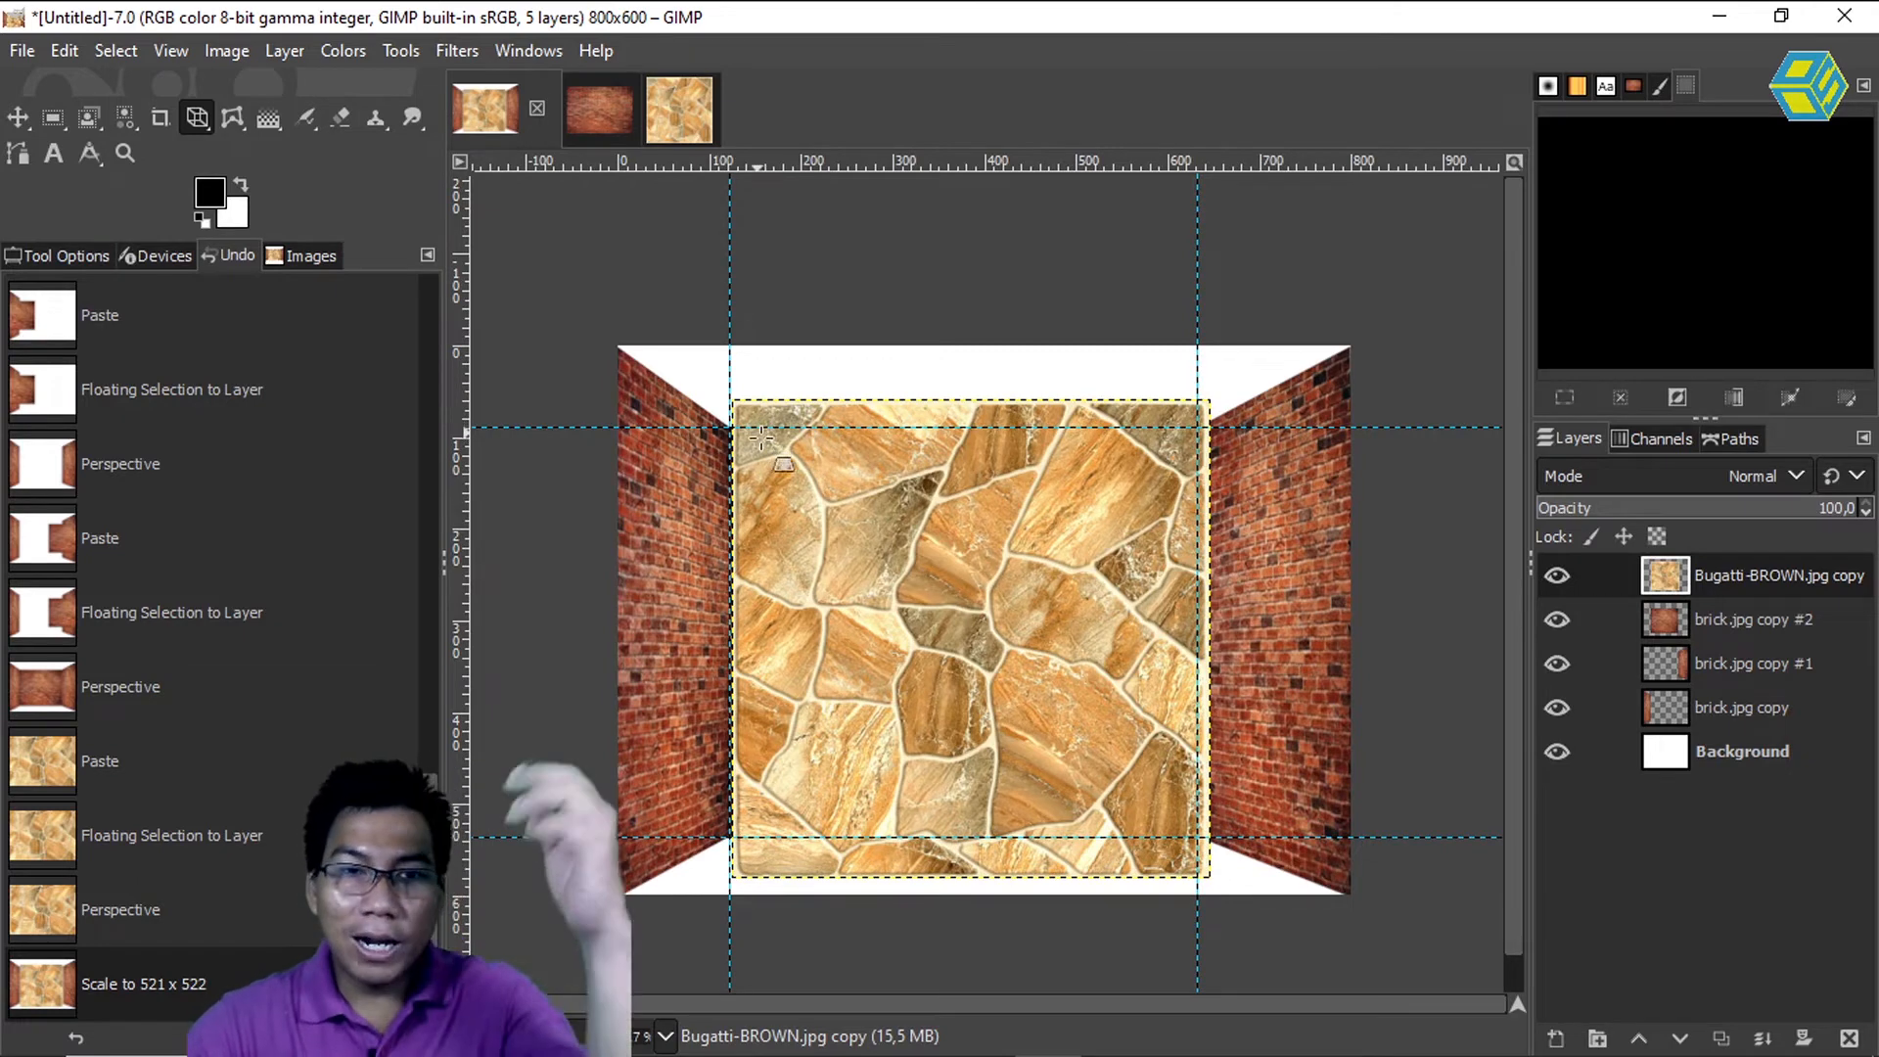
{"action": "left_click", "coordinate": [788, 499]}
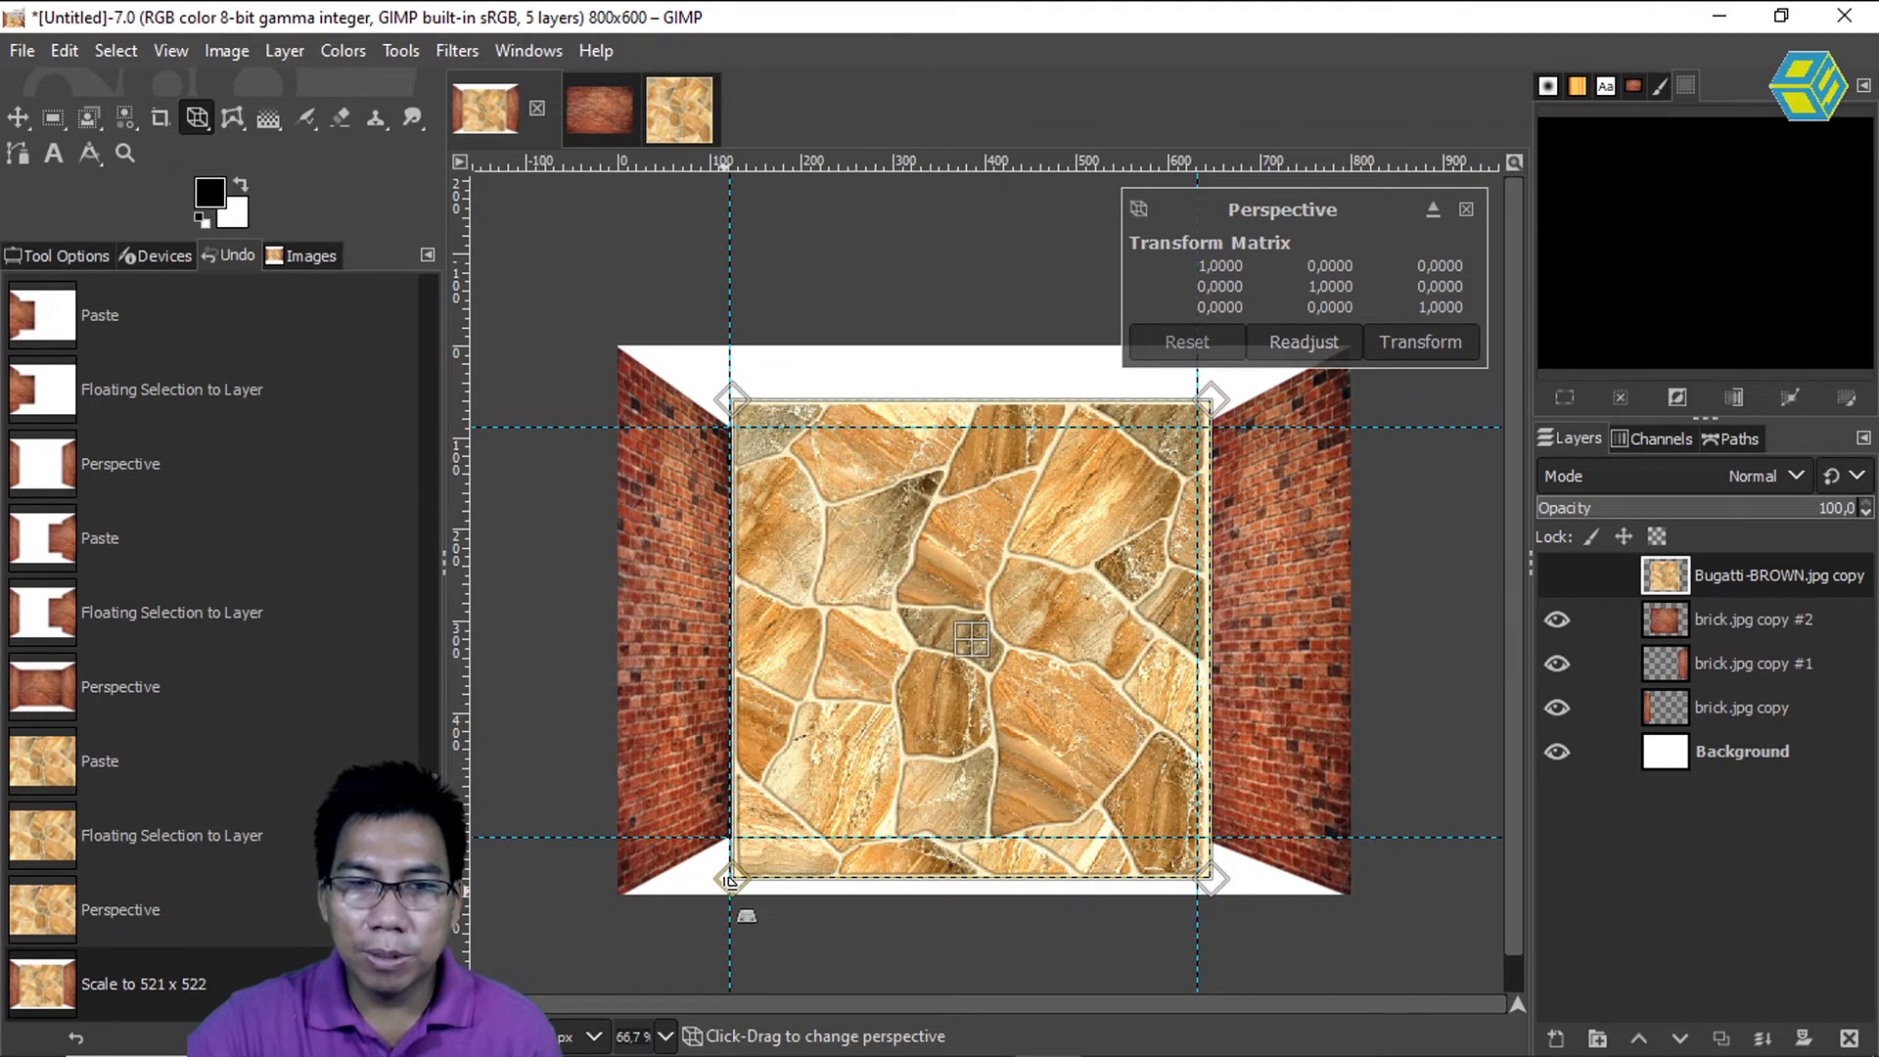
{"action": "left_click_drag", "start_coordinate": [736, 878], "coordinate": [615, 899]}
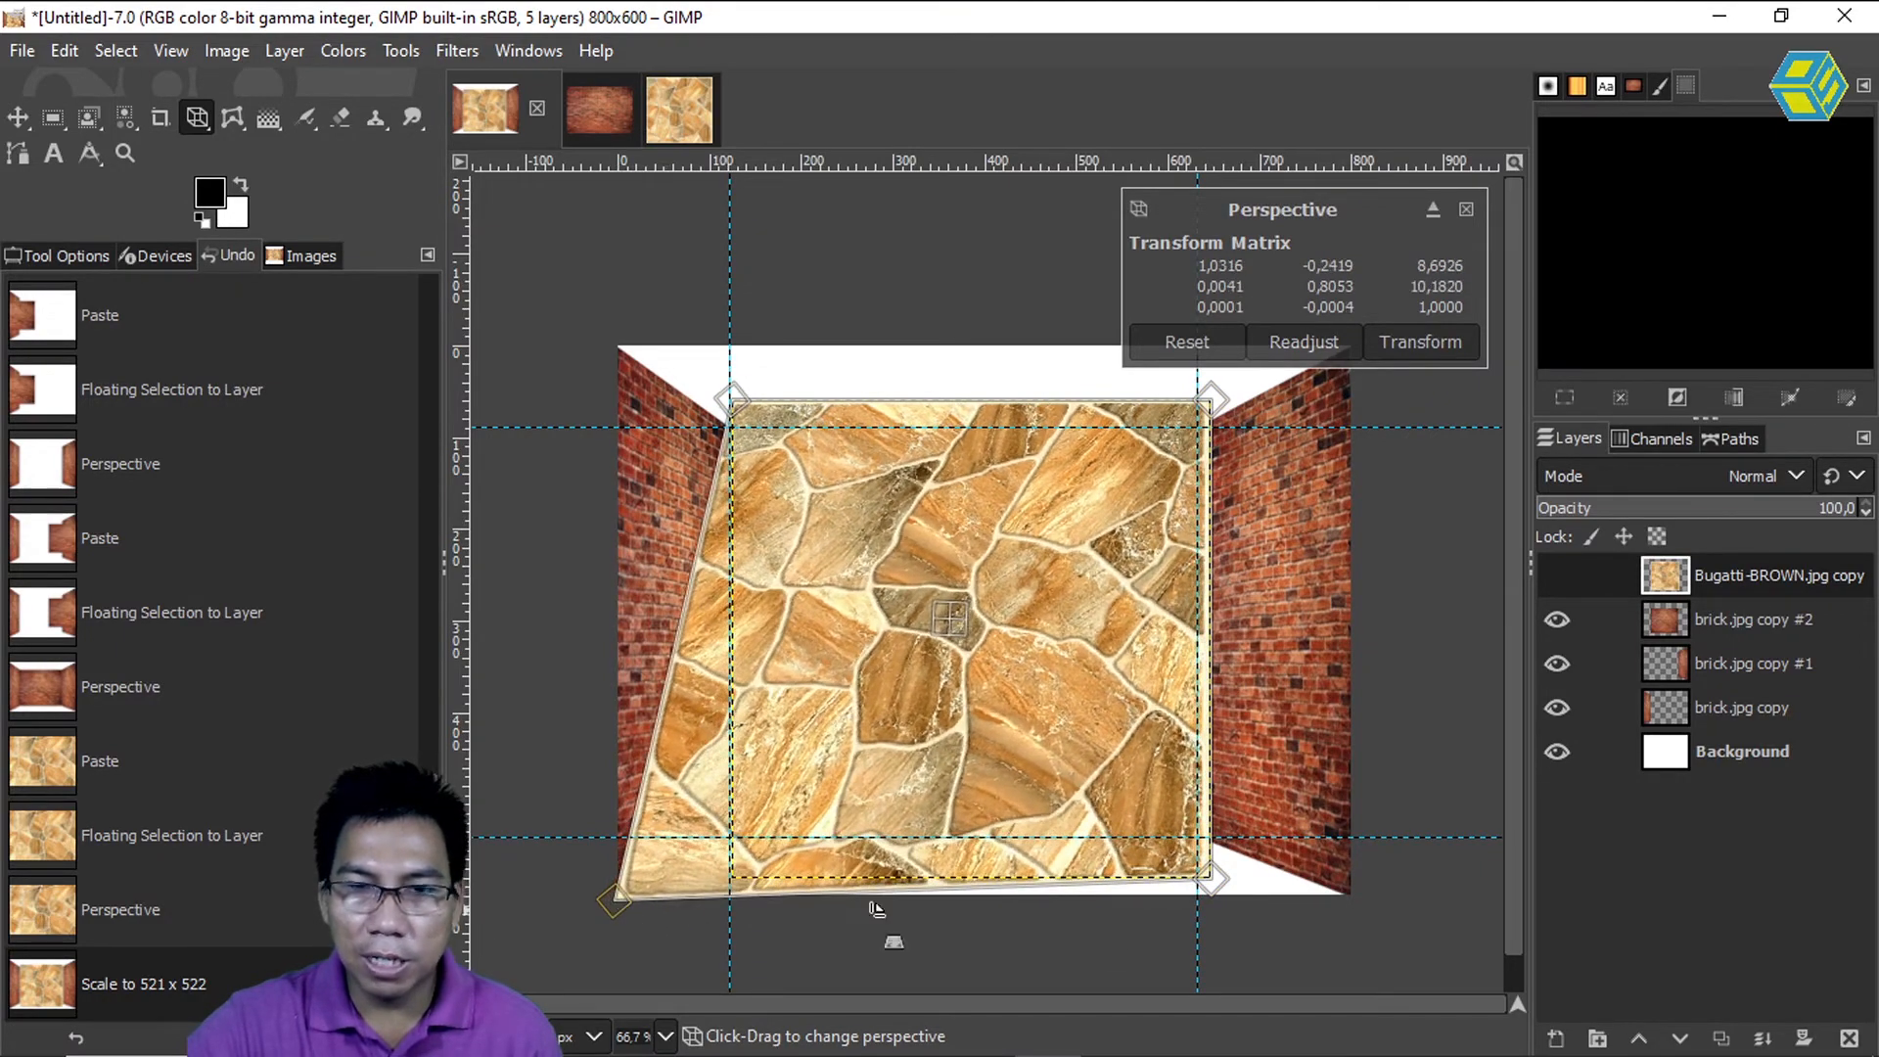
{"action": "left_click_drag", "start_coordinate": [1218, 878], "coordinate": [1351, 901]}
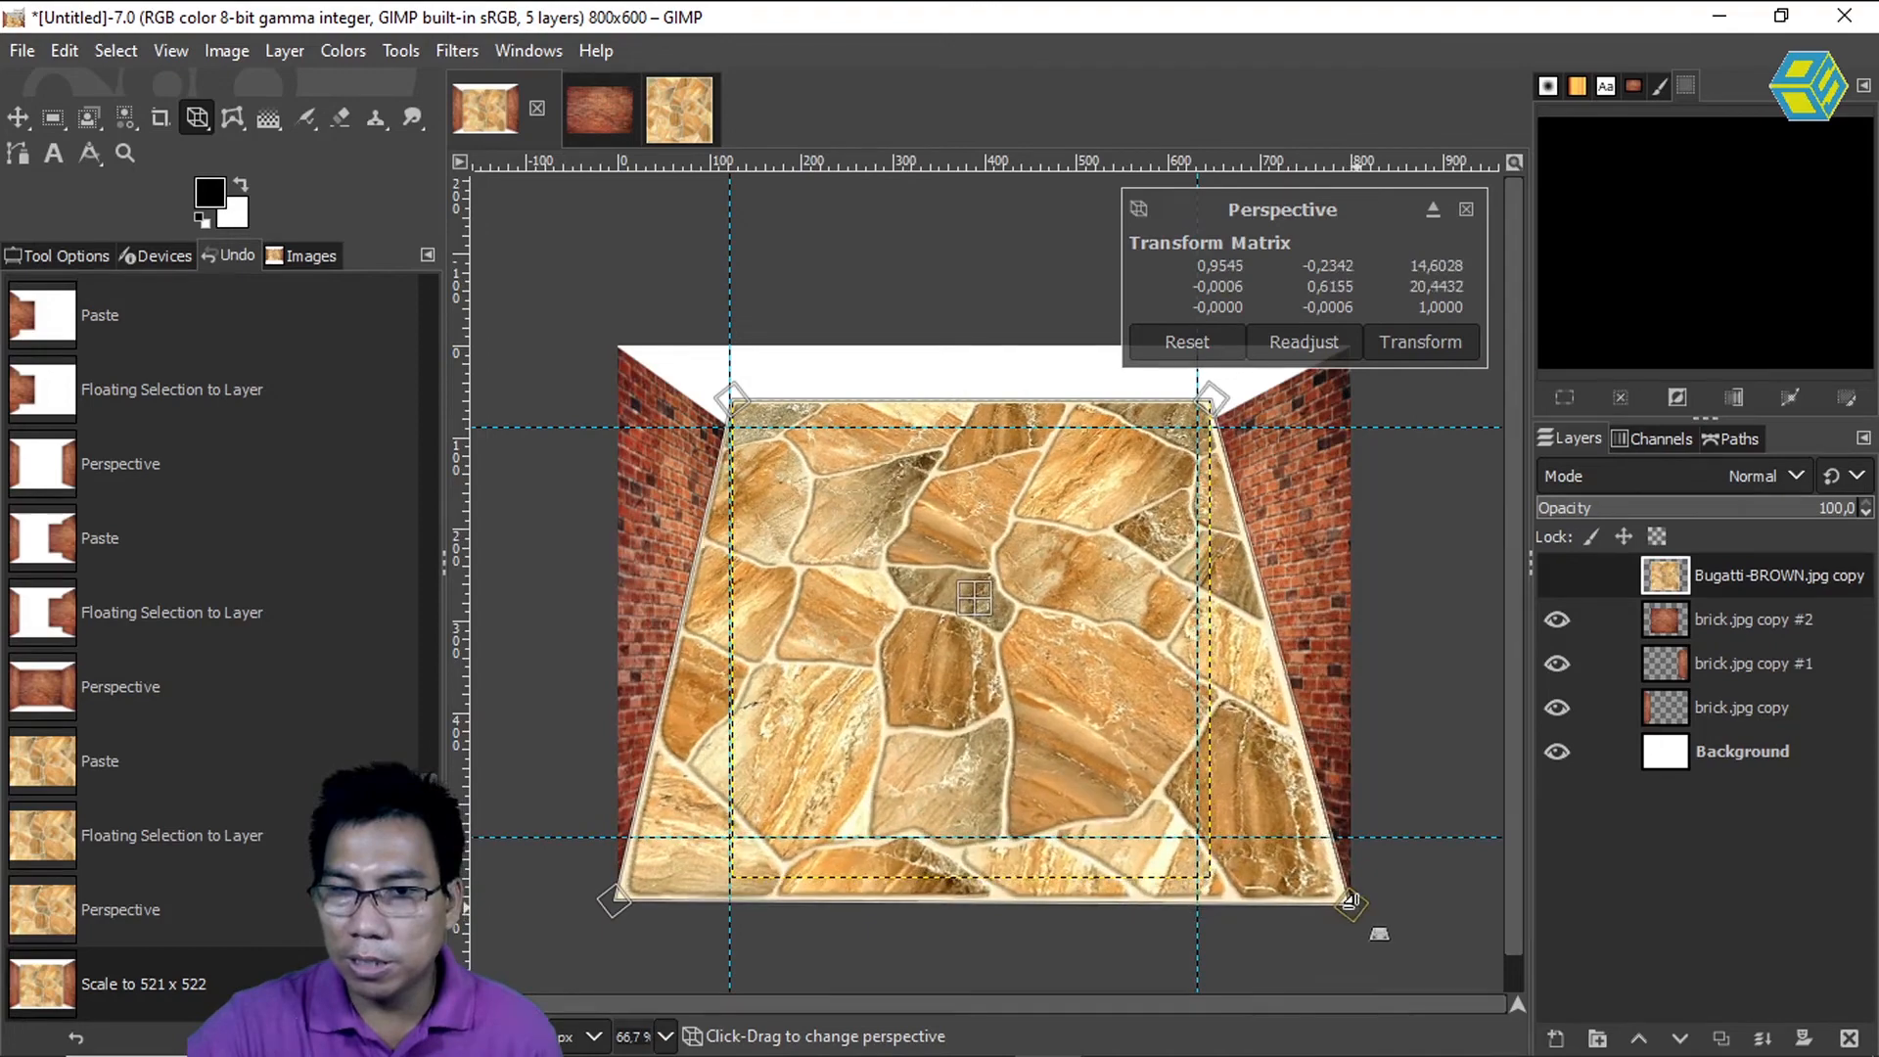
{"action": "left_click_drag", "start_coordinate": [1202, 401], "coordinate": [1196, 839]}
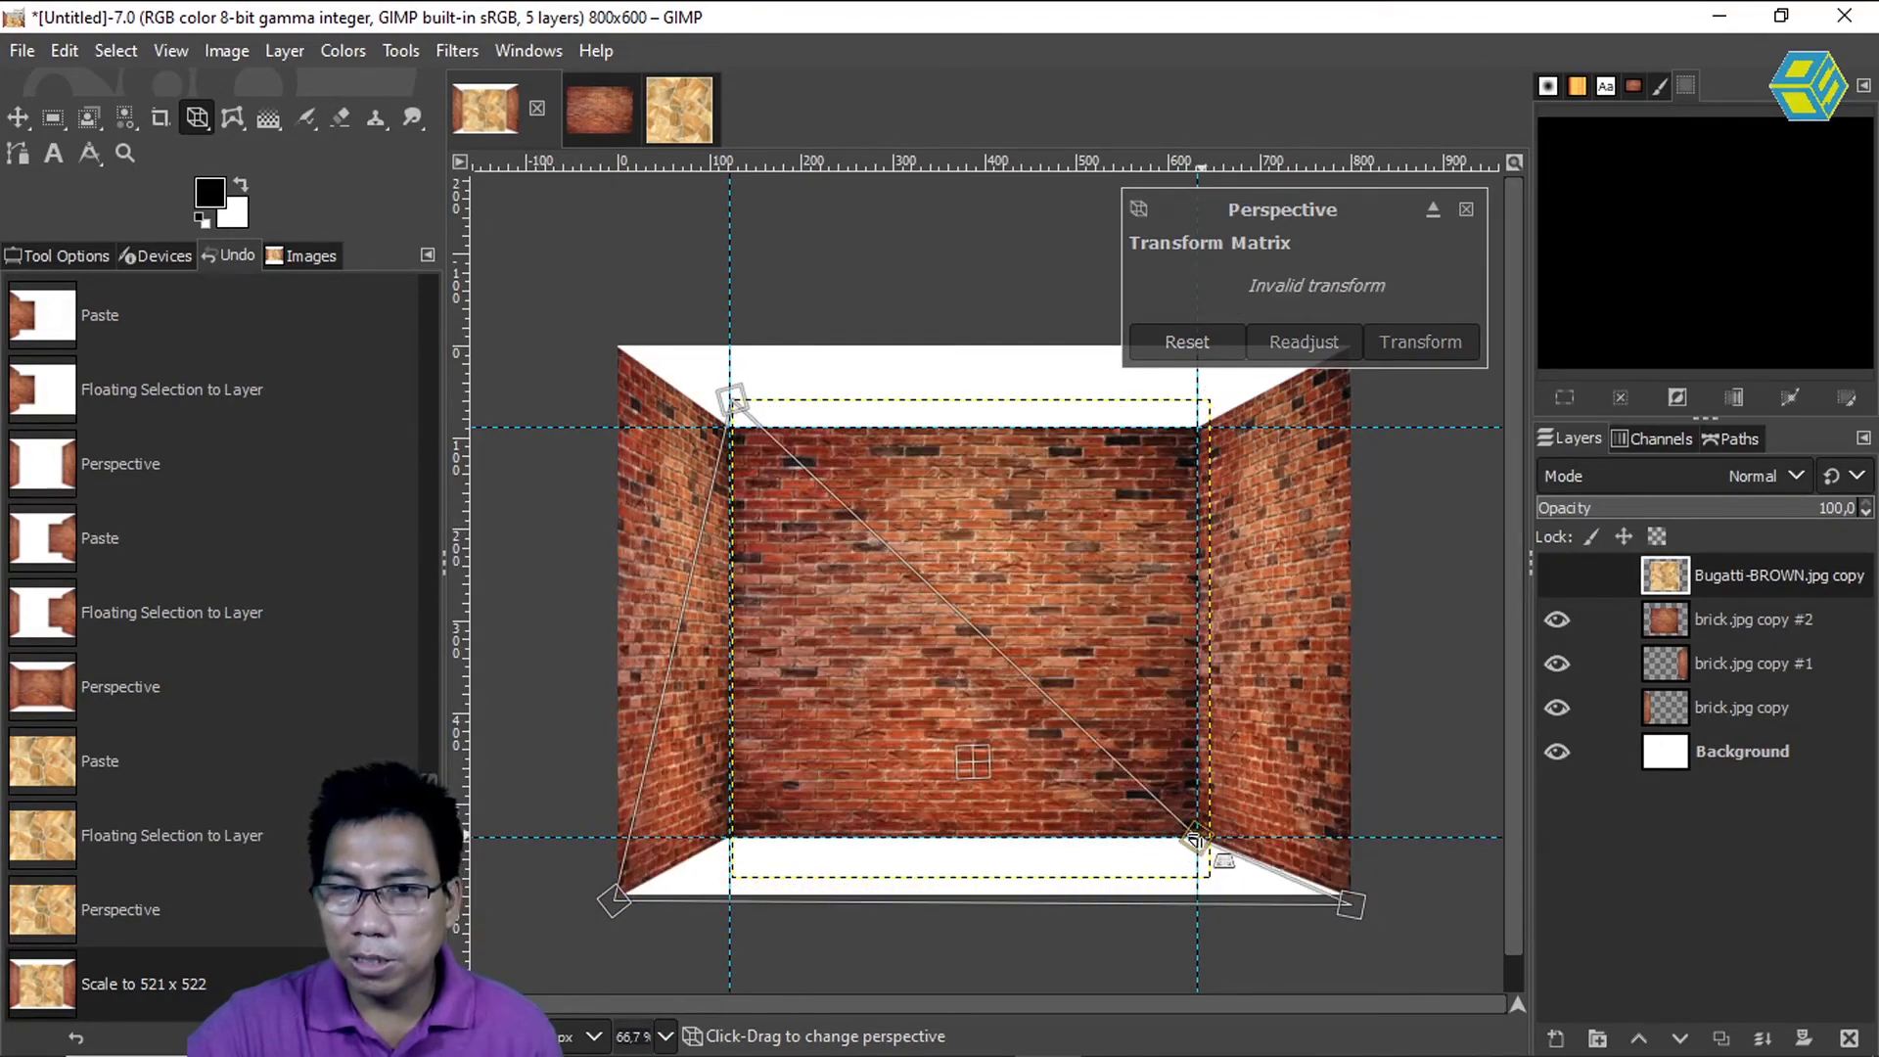
{"action": "left_click_drag", "start_coordinate": [732, 400], "coordinate": [733, 833]}
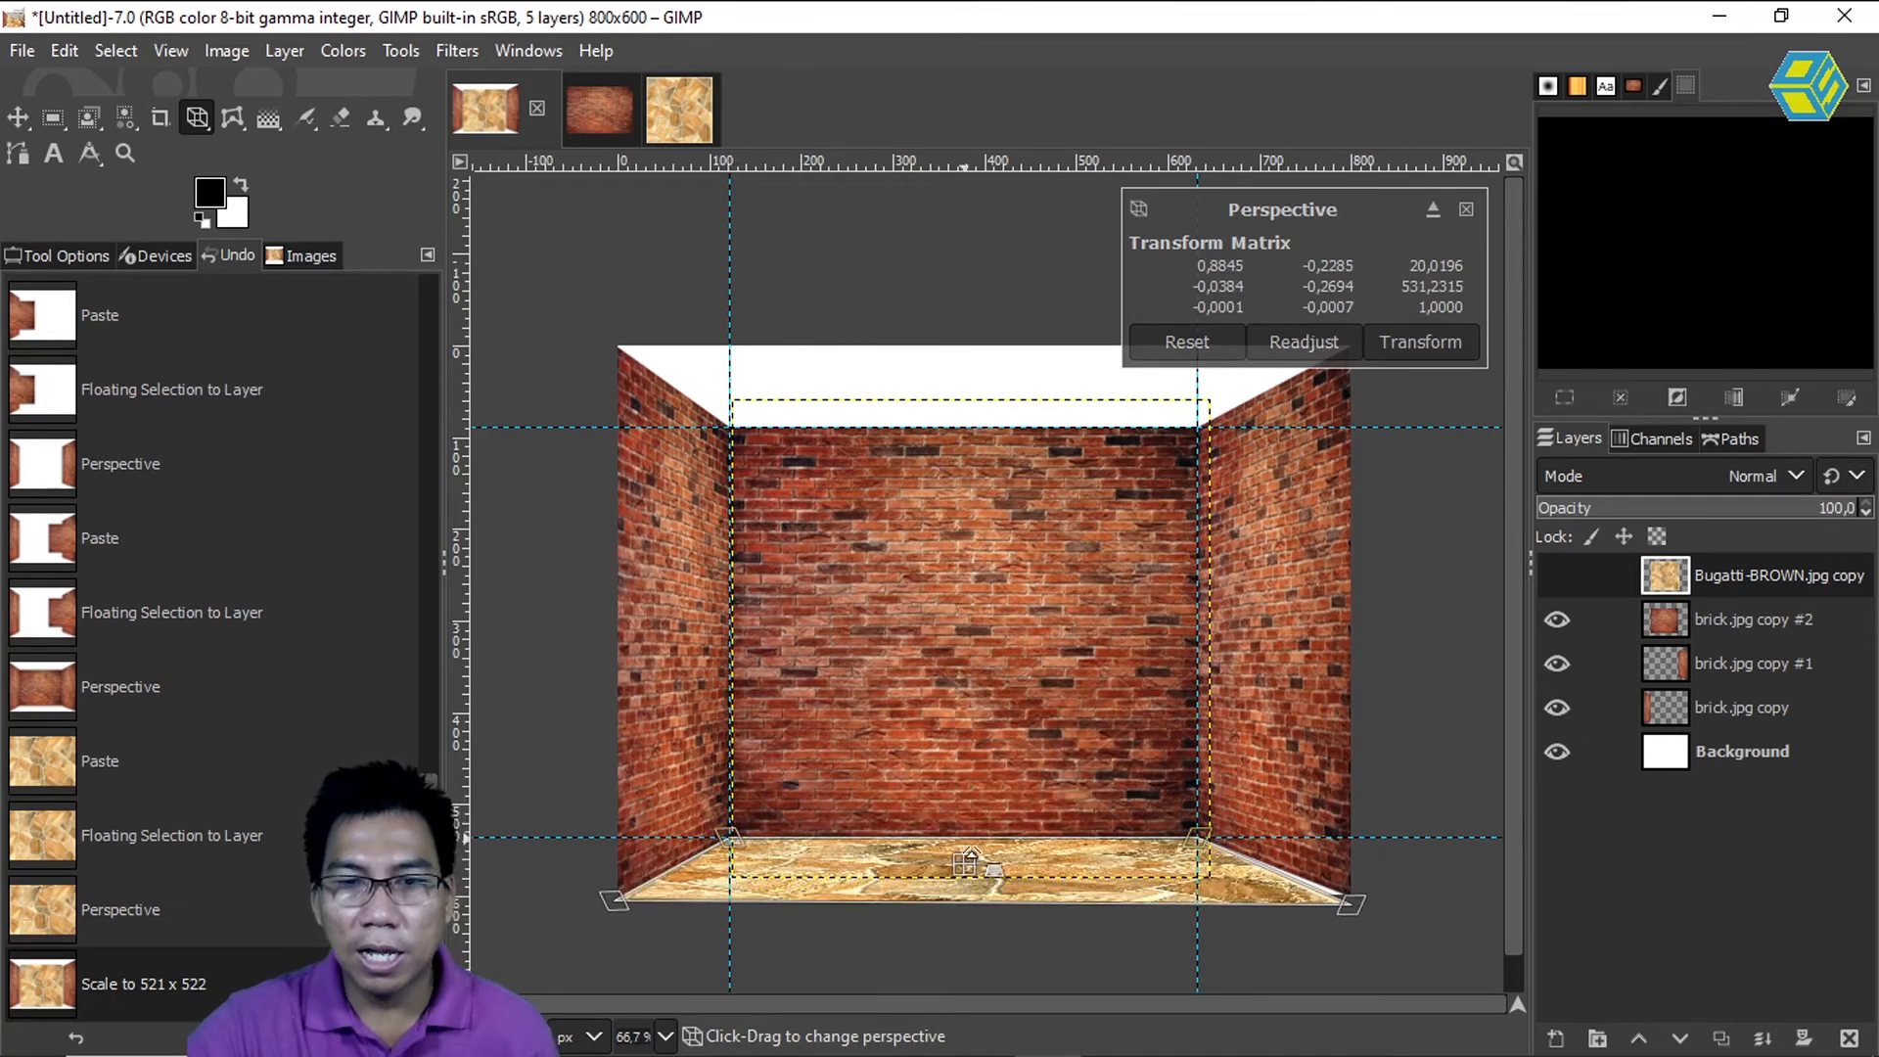
{"action": "left_click_drag", "start_coordinate": [1347, 906], "coordinate": [1354, 892]}
{"action": "key", "text": "Return"}
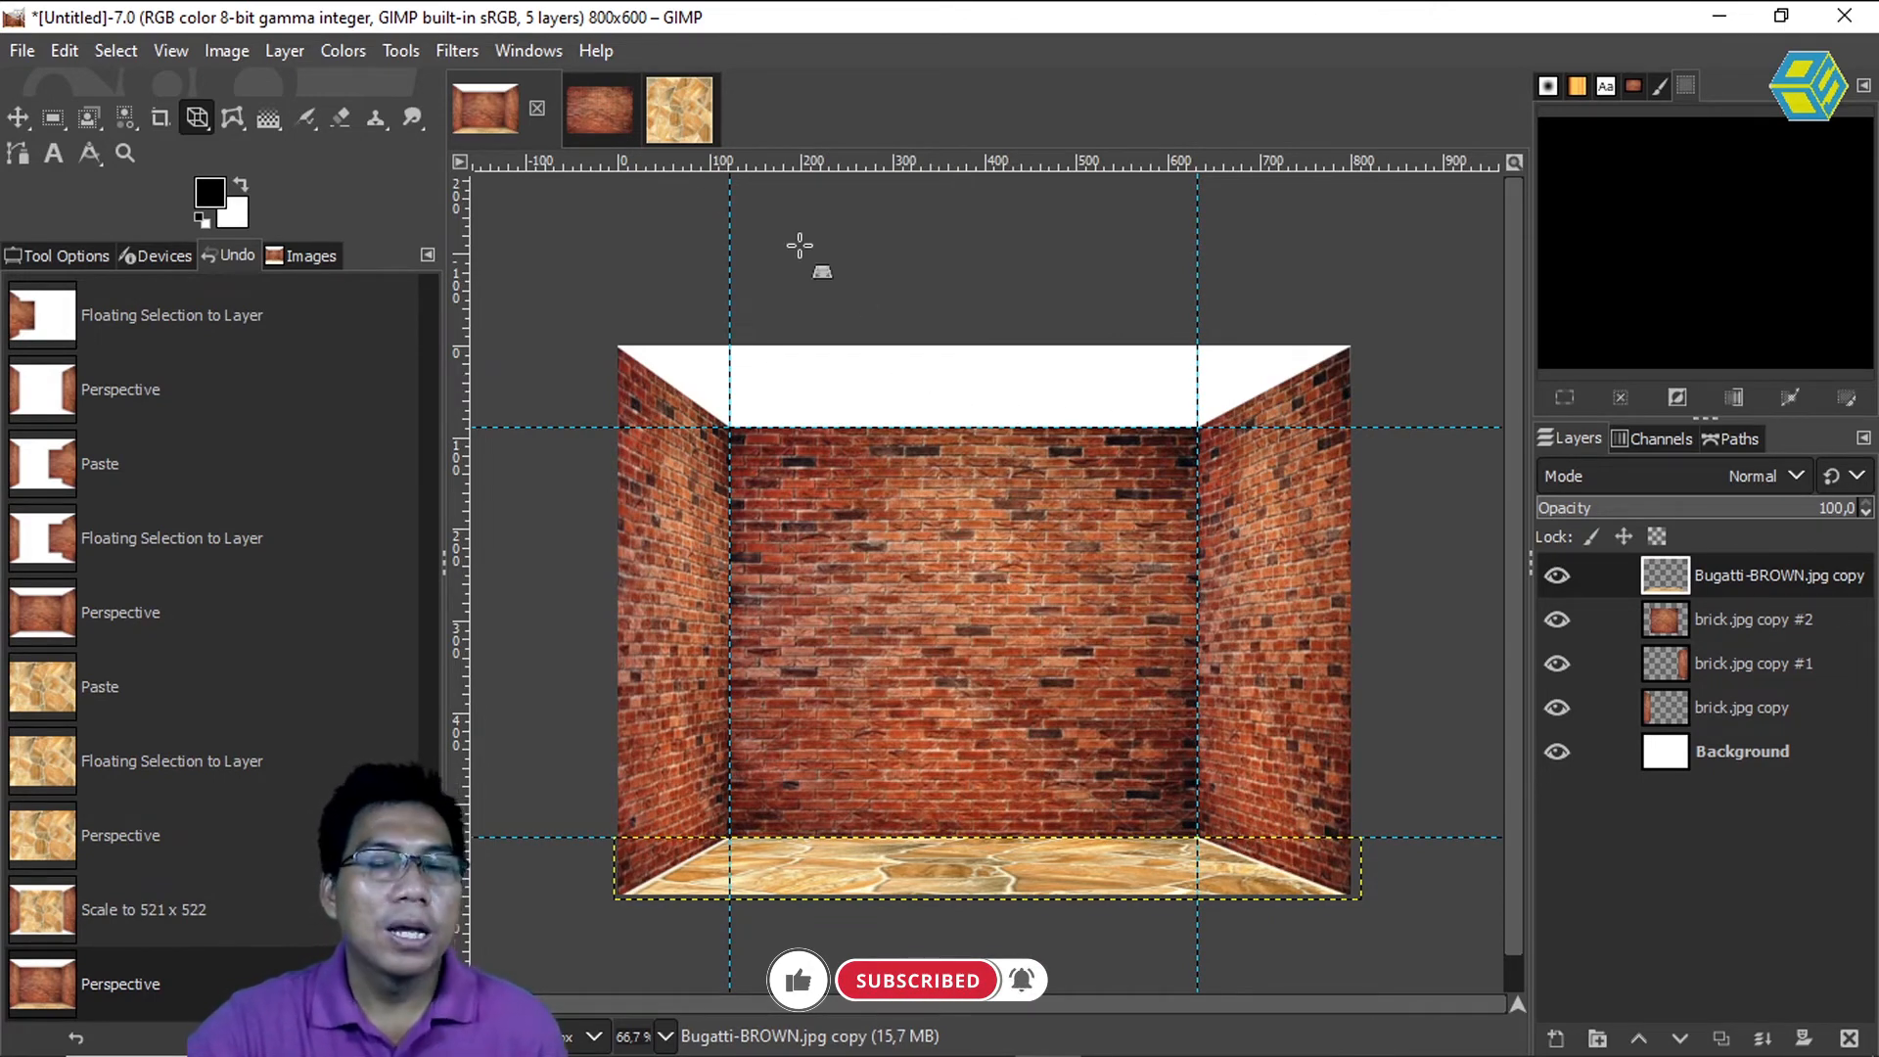
- Preview the floor.jpg and lantai.jpg textures and open 3d wall.jpg
{"action": "left_click", "coordinate": [23, 51]}
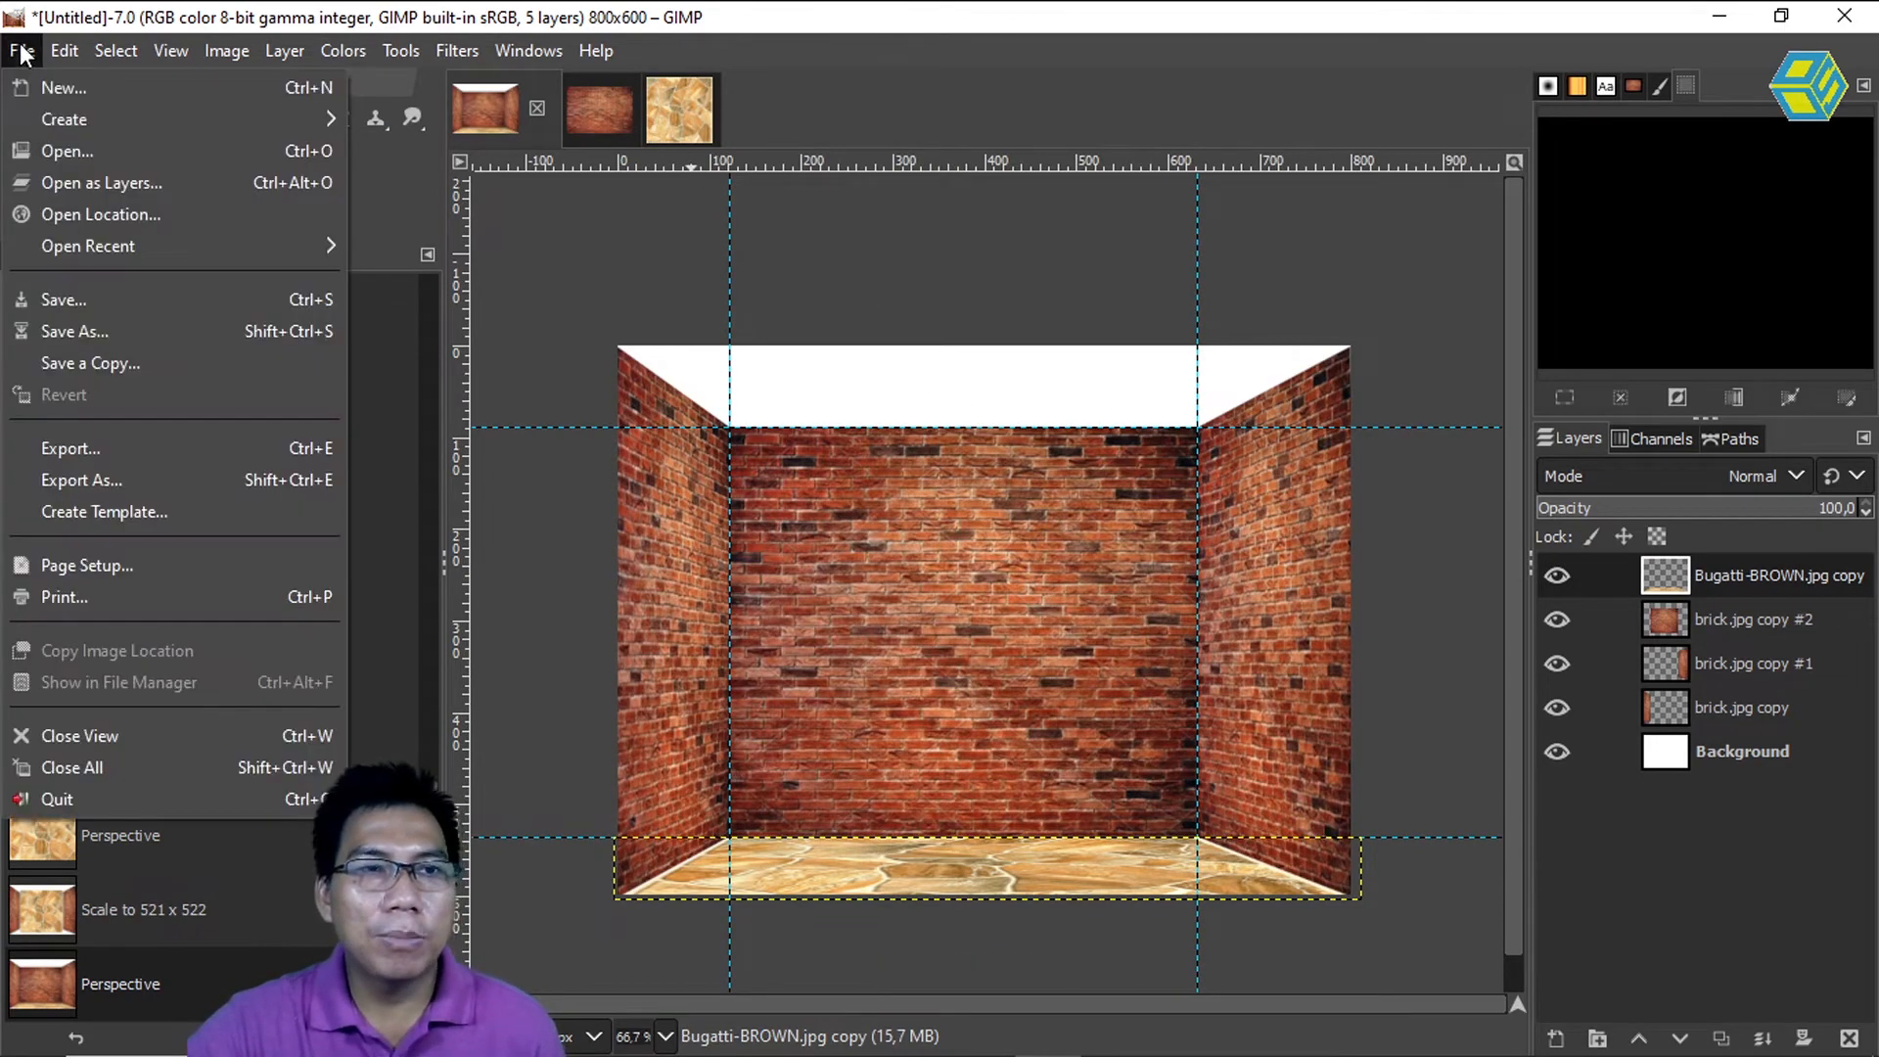
{"action": "left_click", "coordinate": [69, 151]}
{"action": "left_click", "coordinate": [290, 305]}
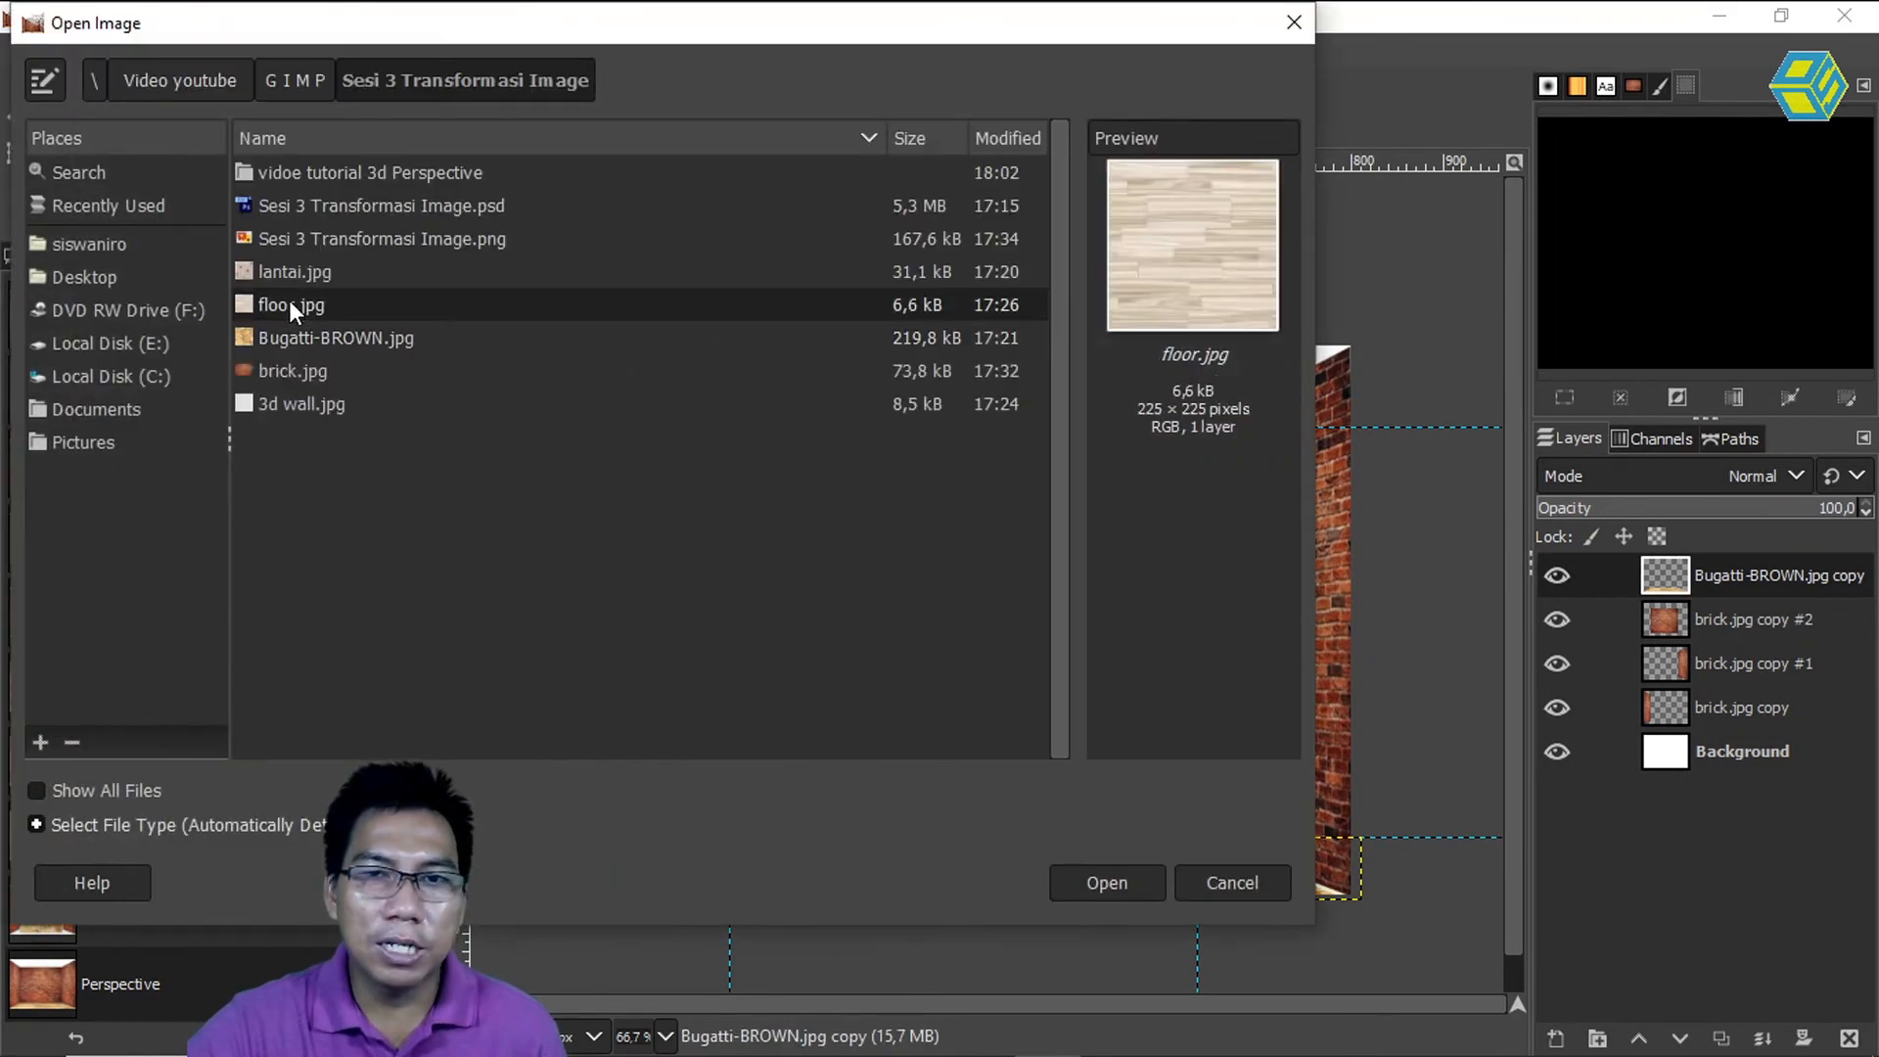
{"action": "left_click", "coordinate": [290, 274]}
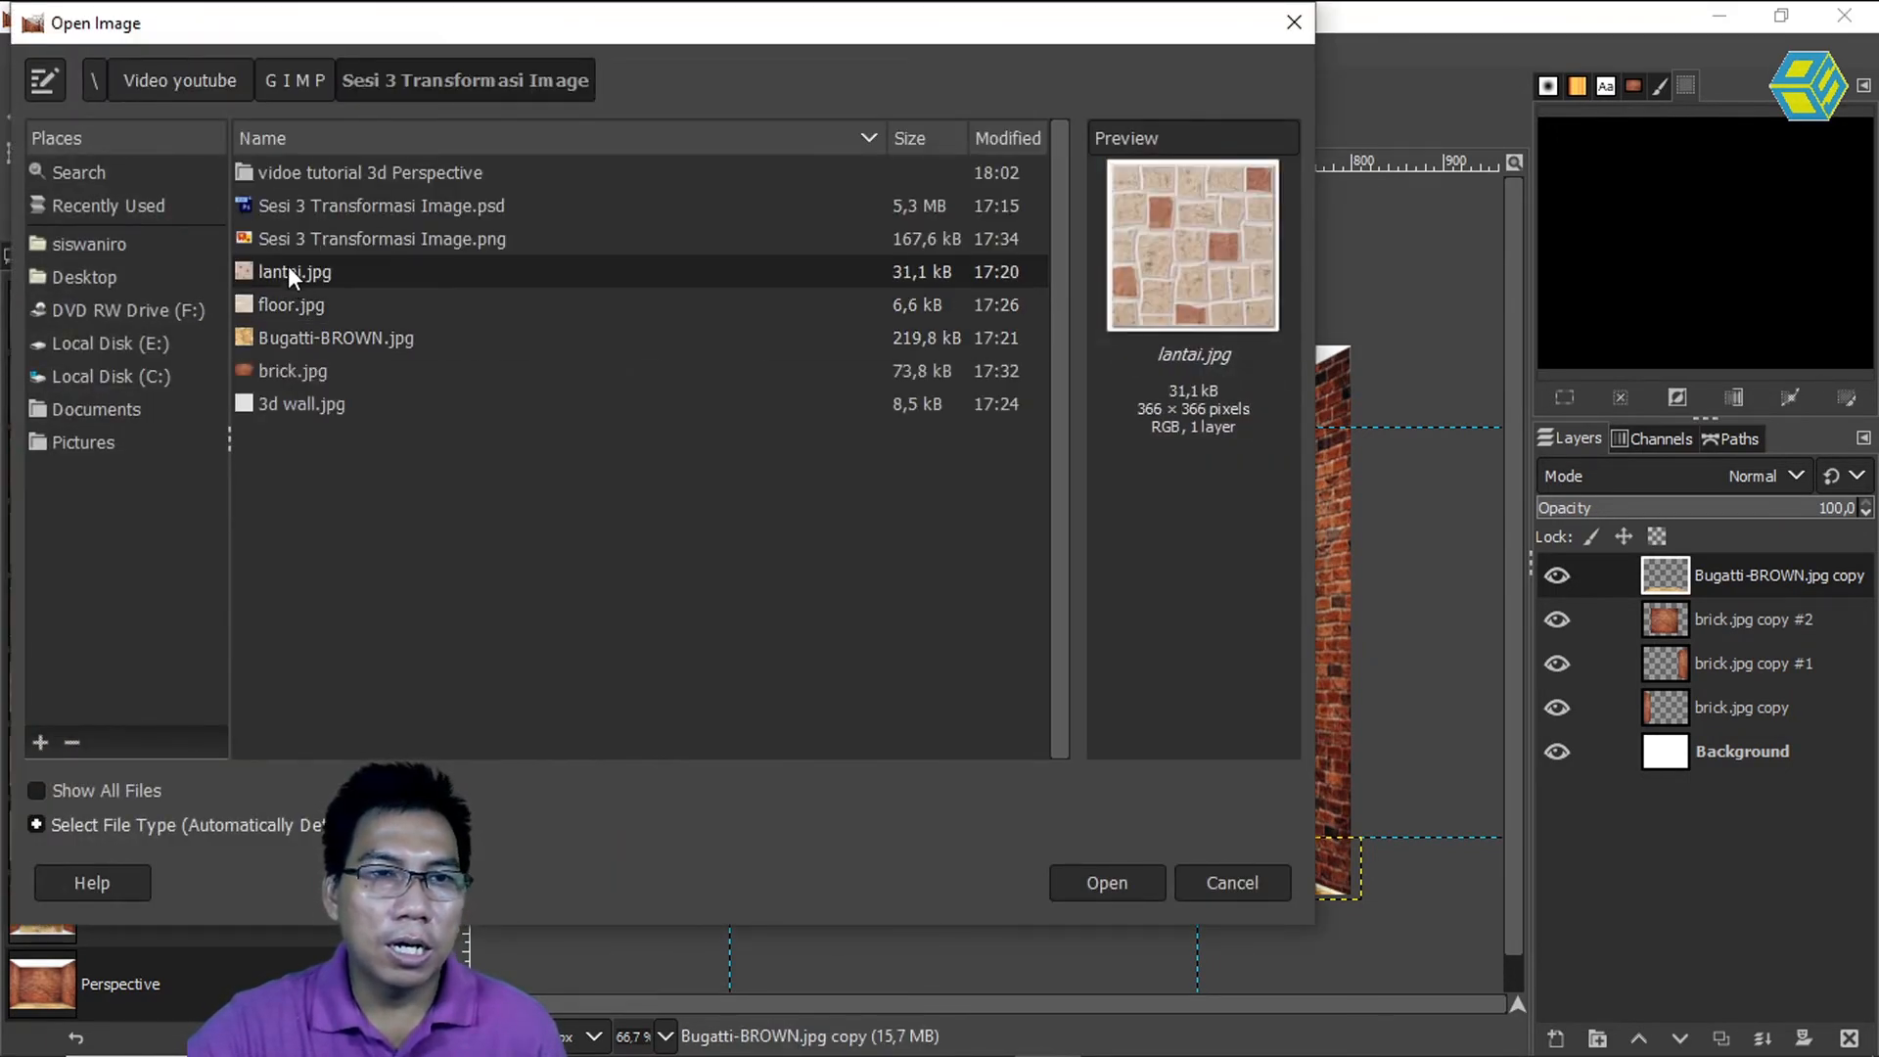
{"action": "left_click", "coordinate": [294, 406]}
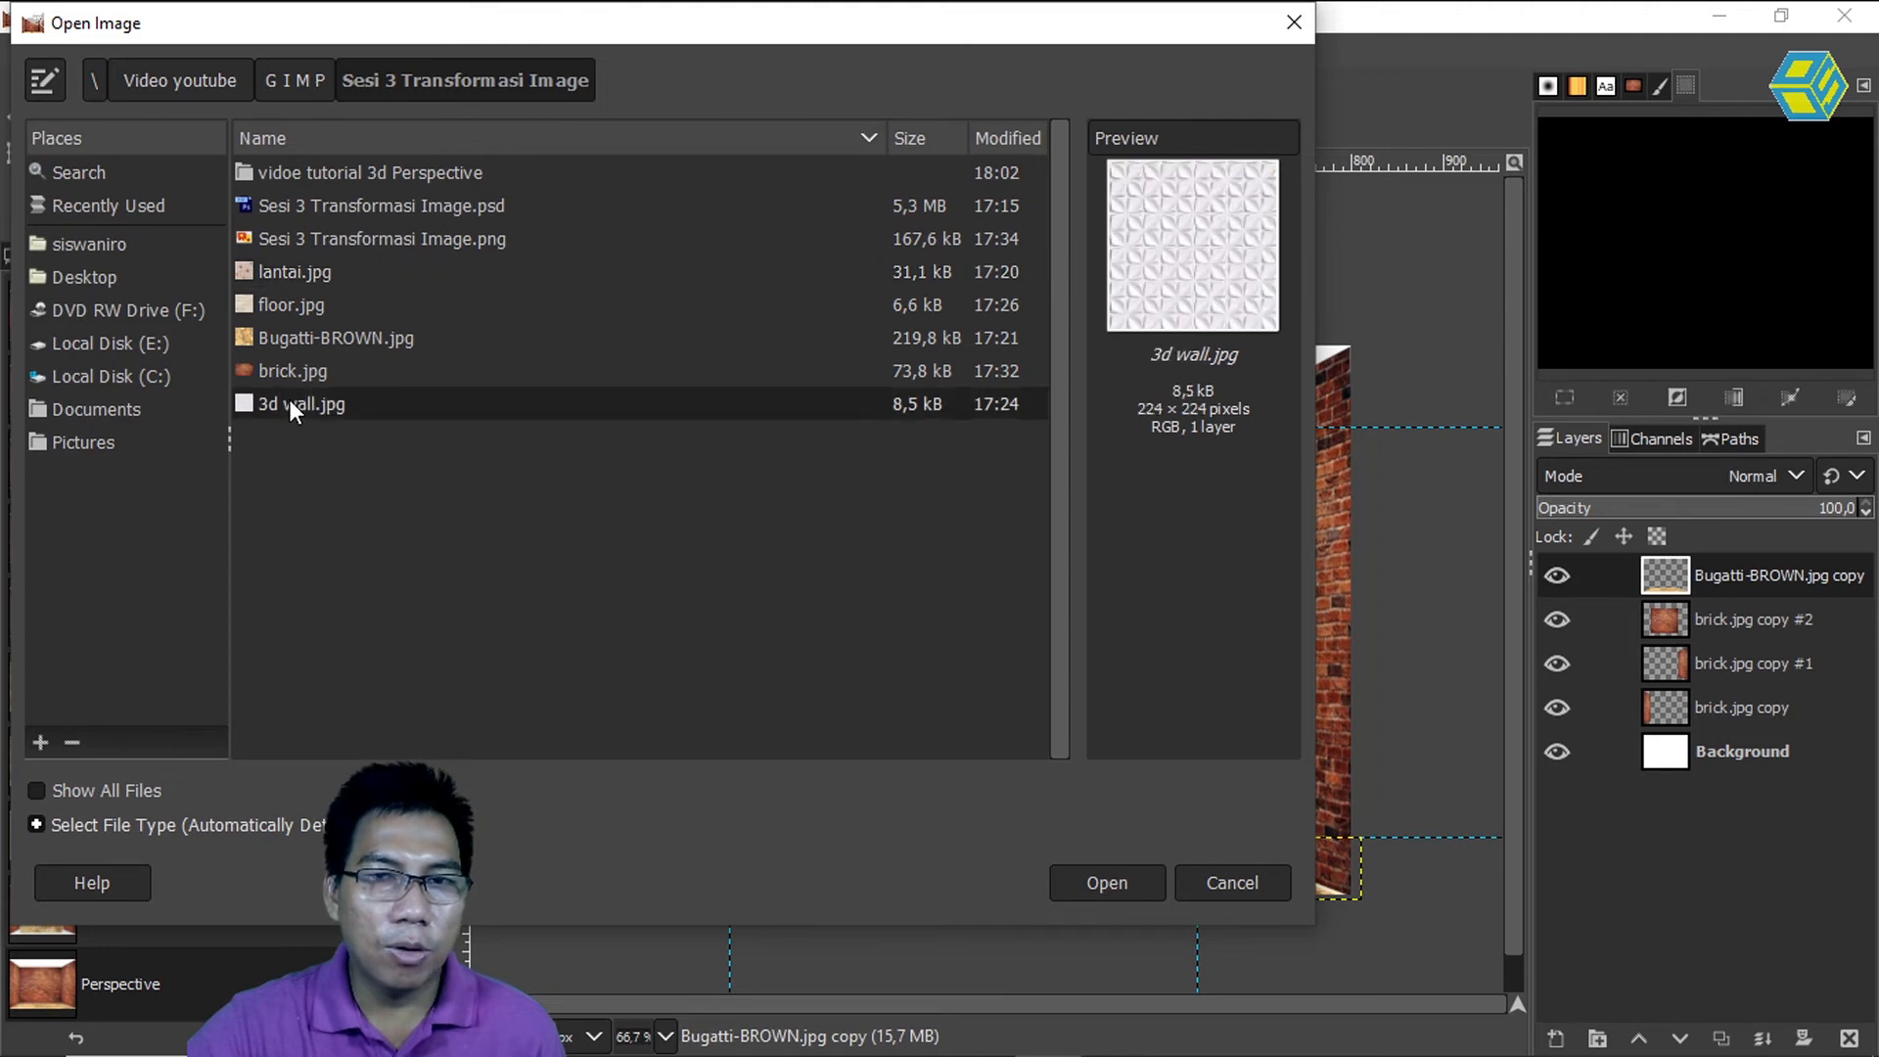
{"action": "left_click", "coordinate": [1132, 885]}
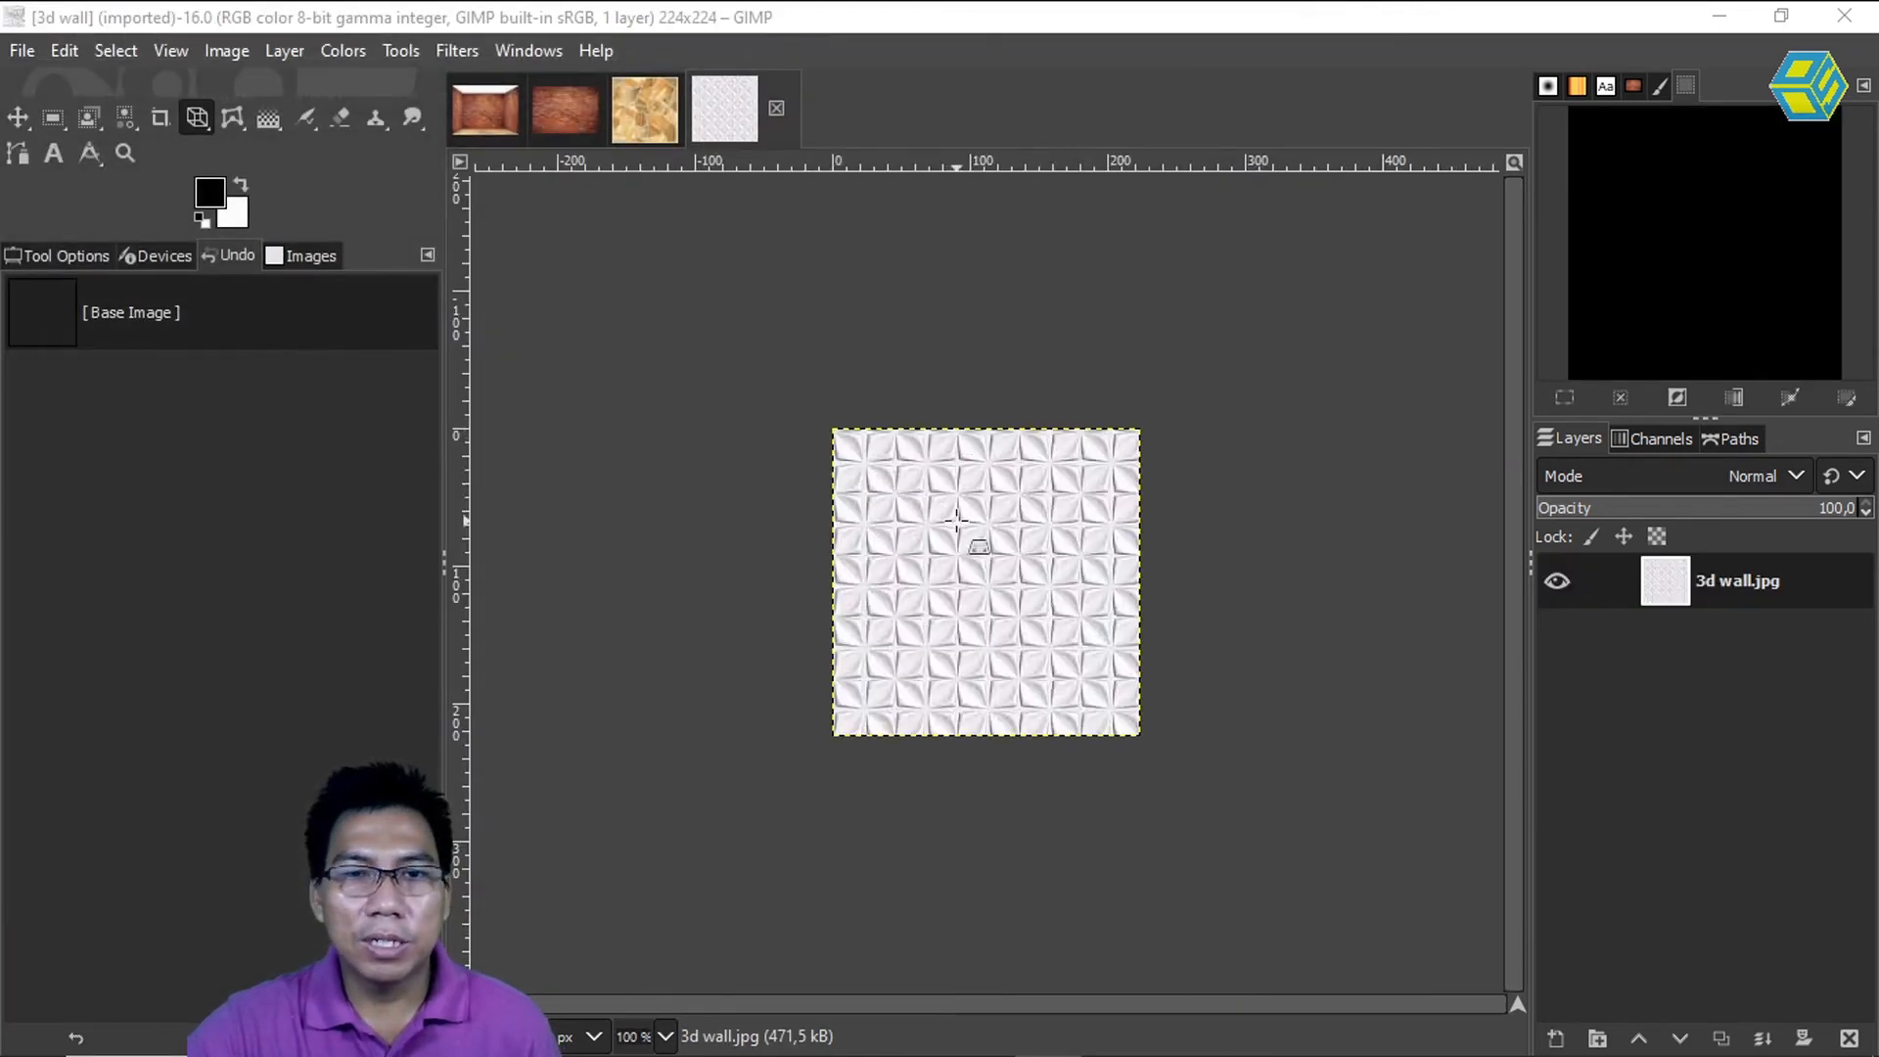
- Copy the 3d wall image and paste it into the room image
{"action": "left_click", "coordinate": [996, 589]}
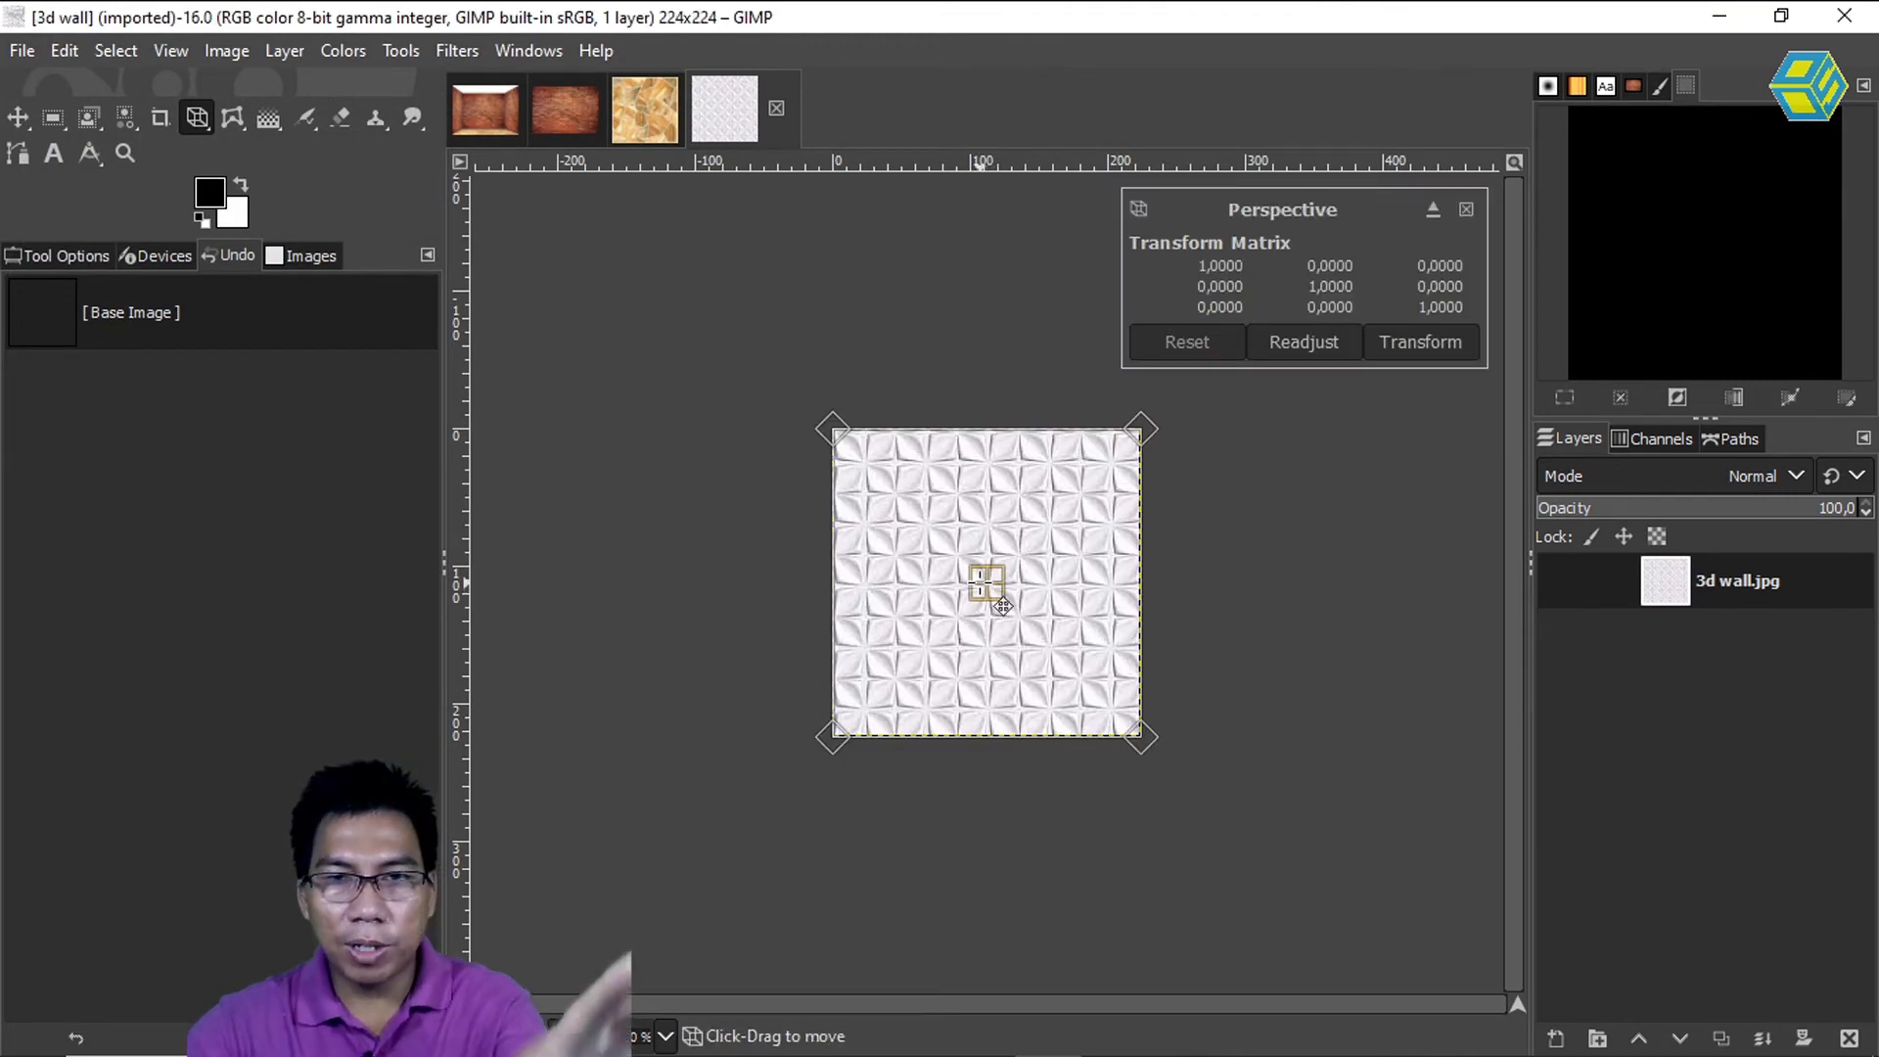
{"action": "key", "text": "ctrl+c"}
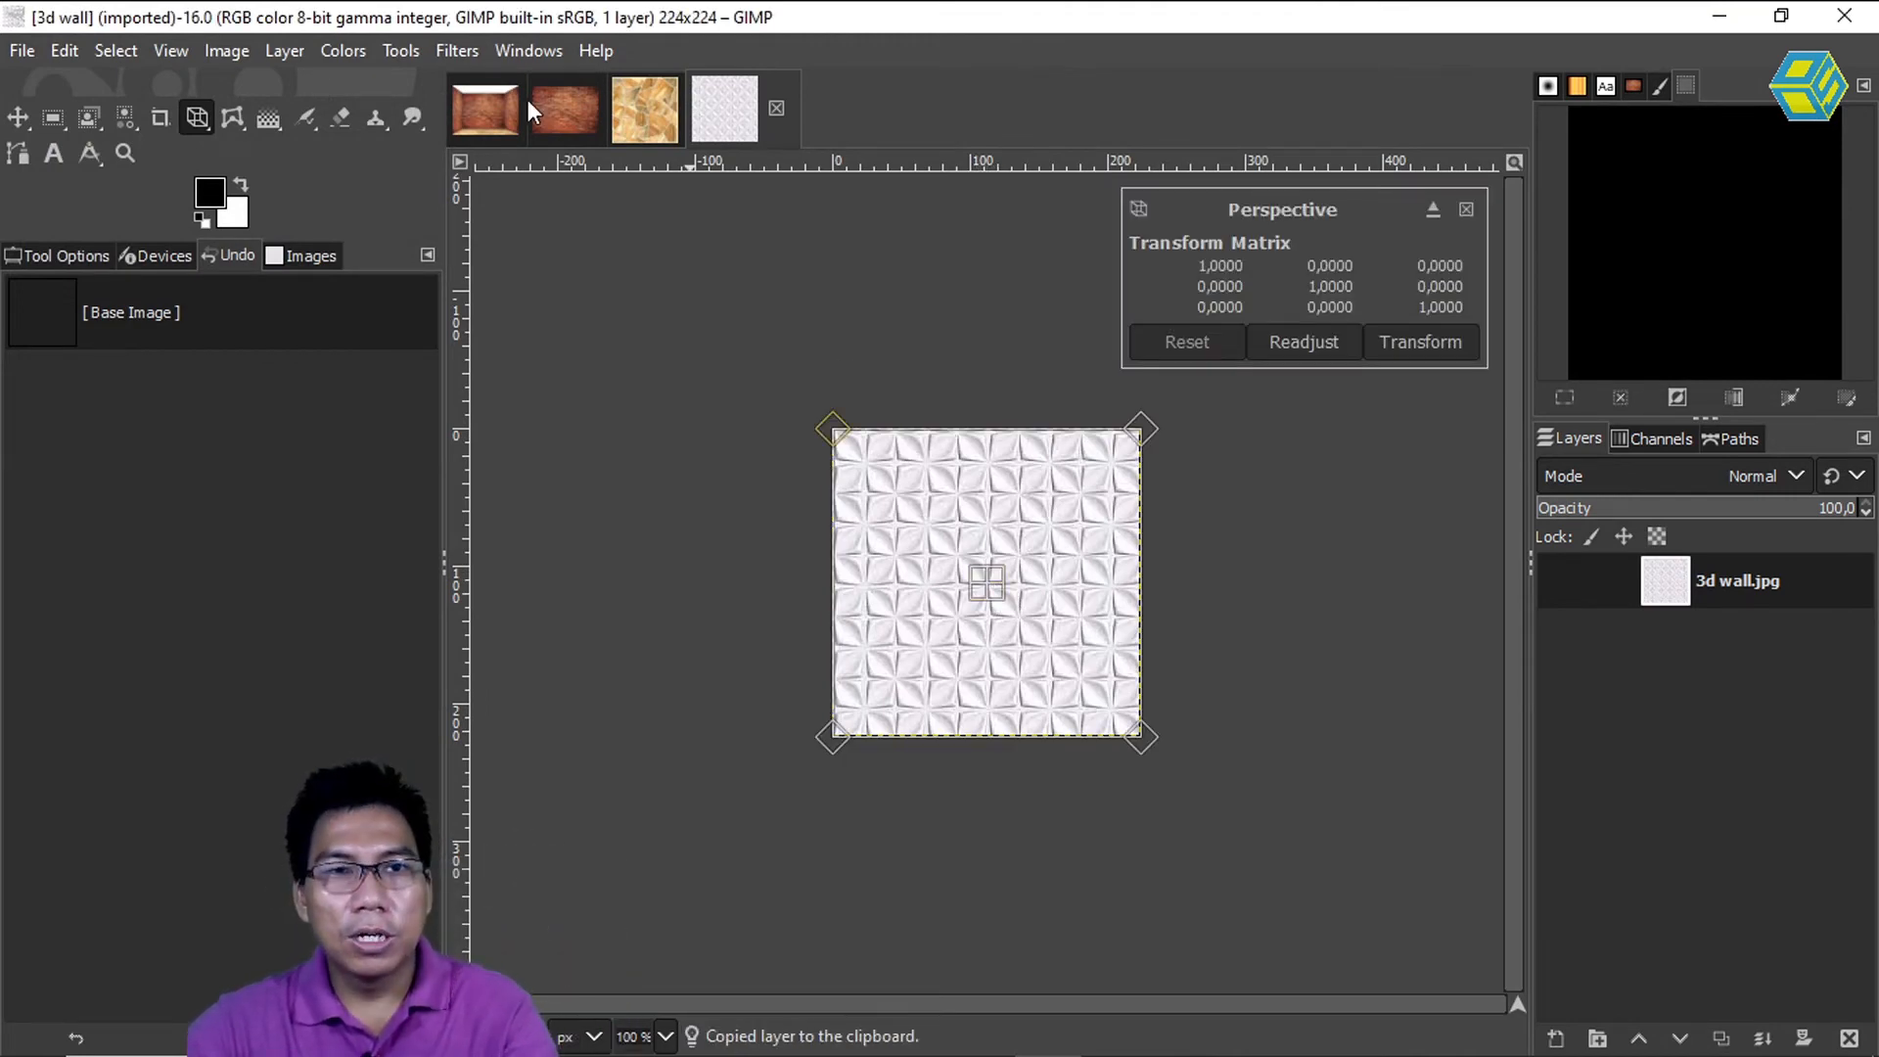
{"action": "left_click", "coordinate": [490, 94]}
{"action": "key", "text": "ctrl+v"}
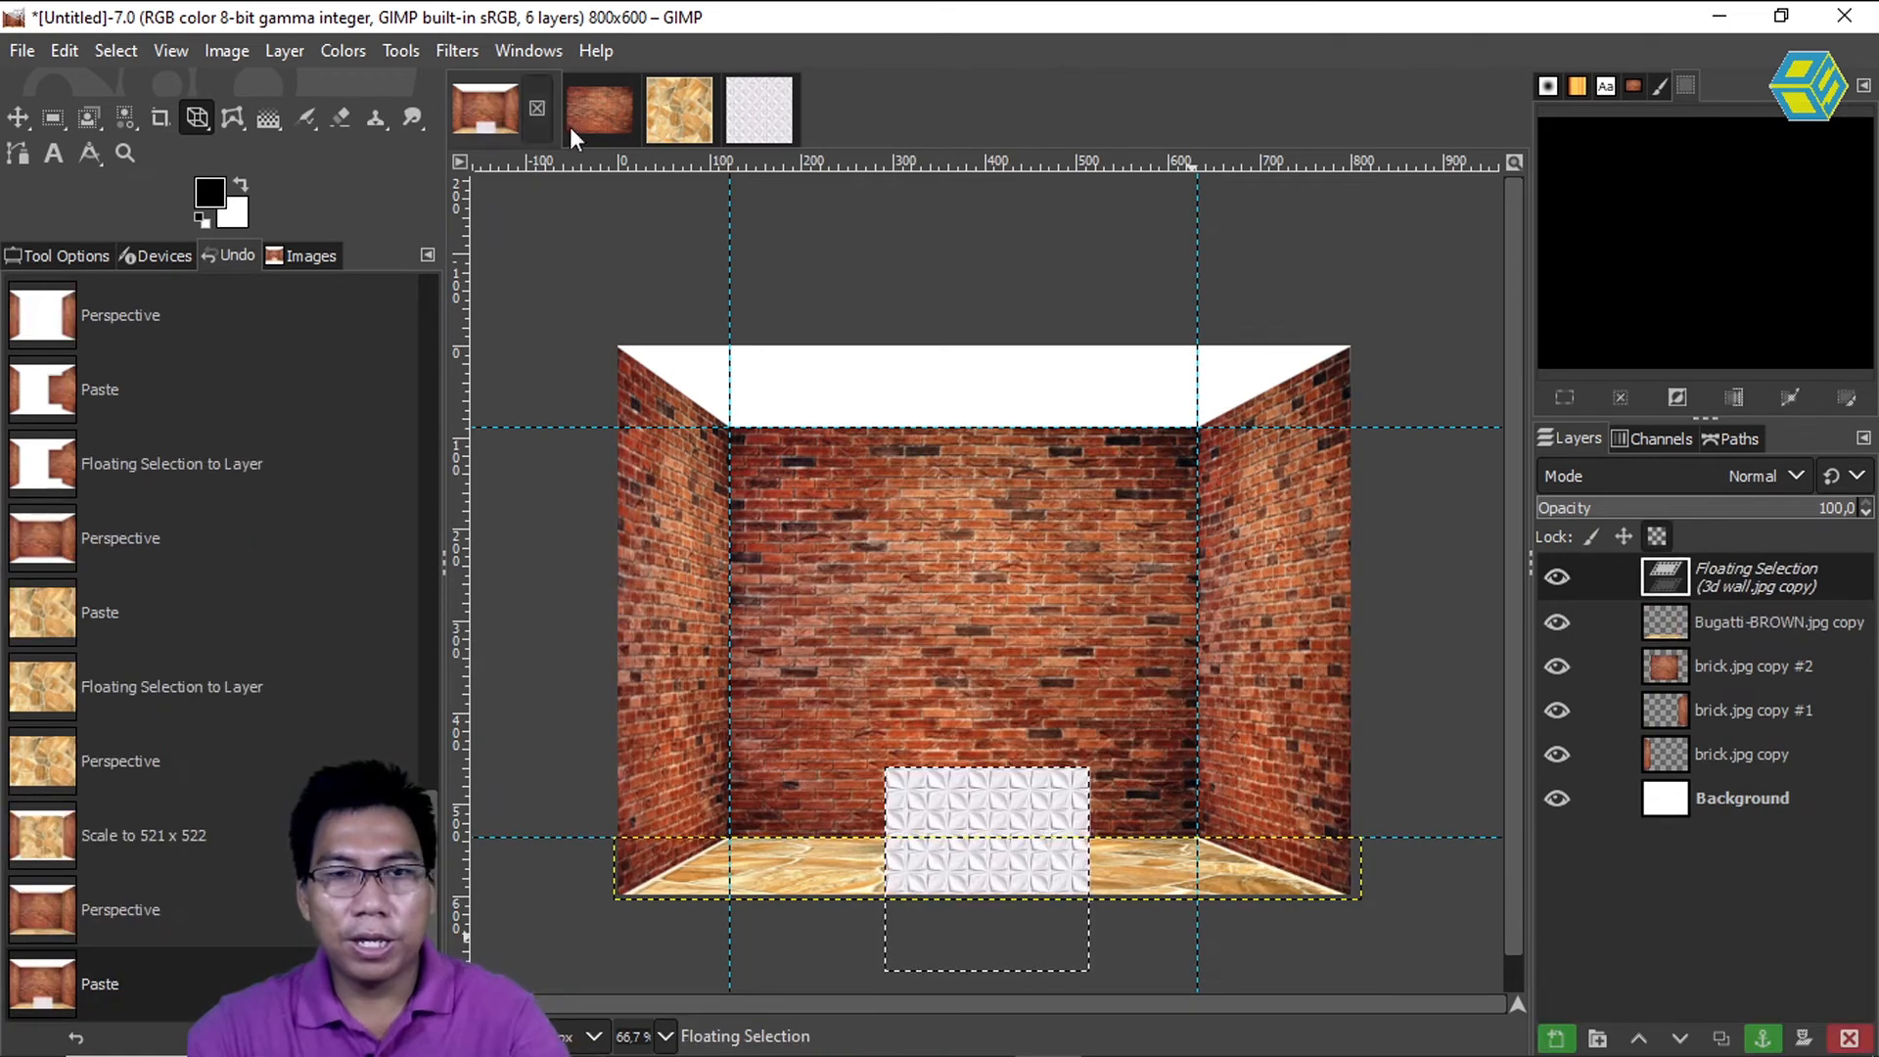
- Apply a Perspective transform that fits the pasted 3d wall texture between the canvas's upper corners and the upper guide intersections as the ceiling
{"action": "left_click", "coordinate": [979, 832]}
{"action": "left_click_drag", "start_coordinate": [998, 871], "coordinate": [1007, 555]}
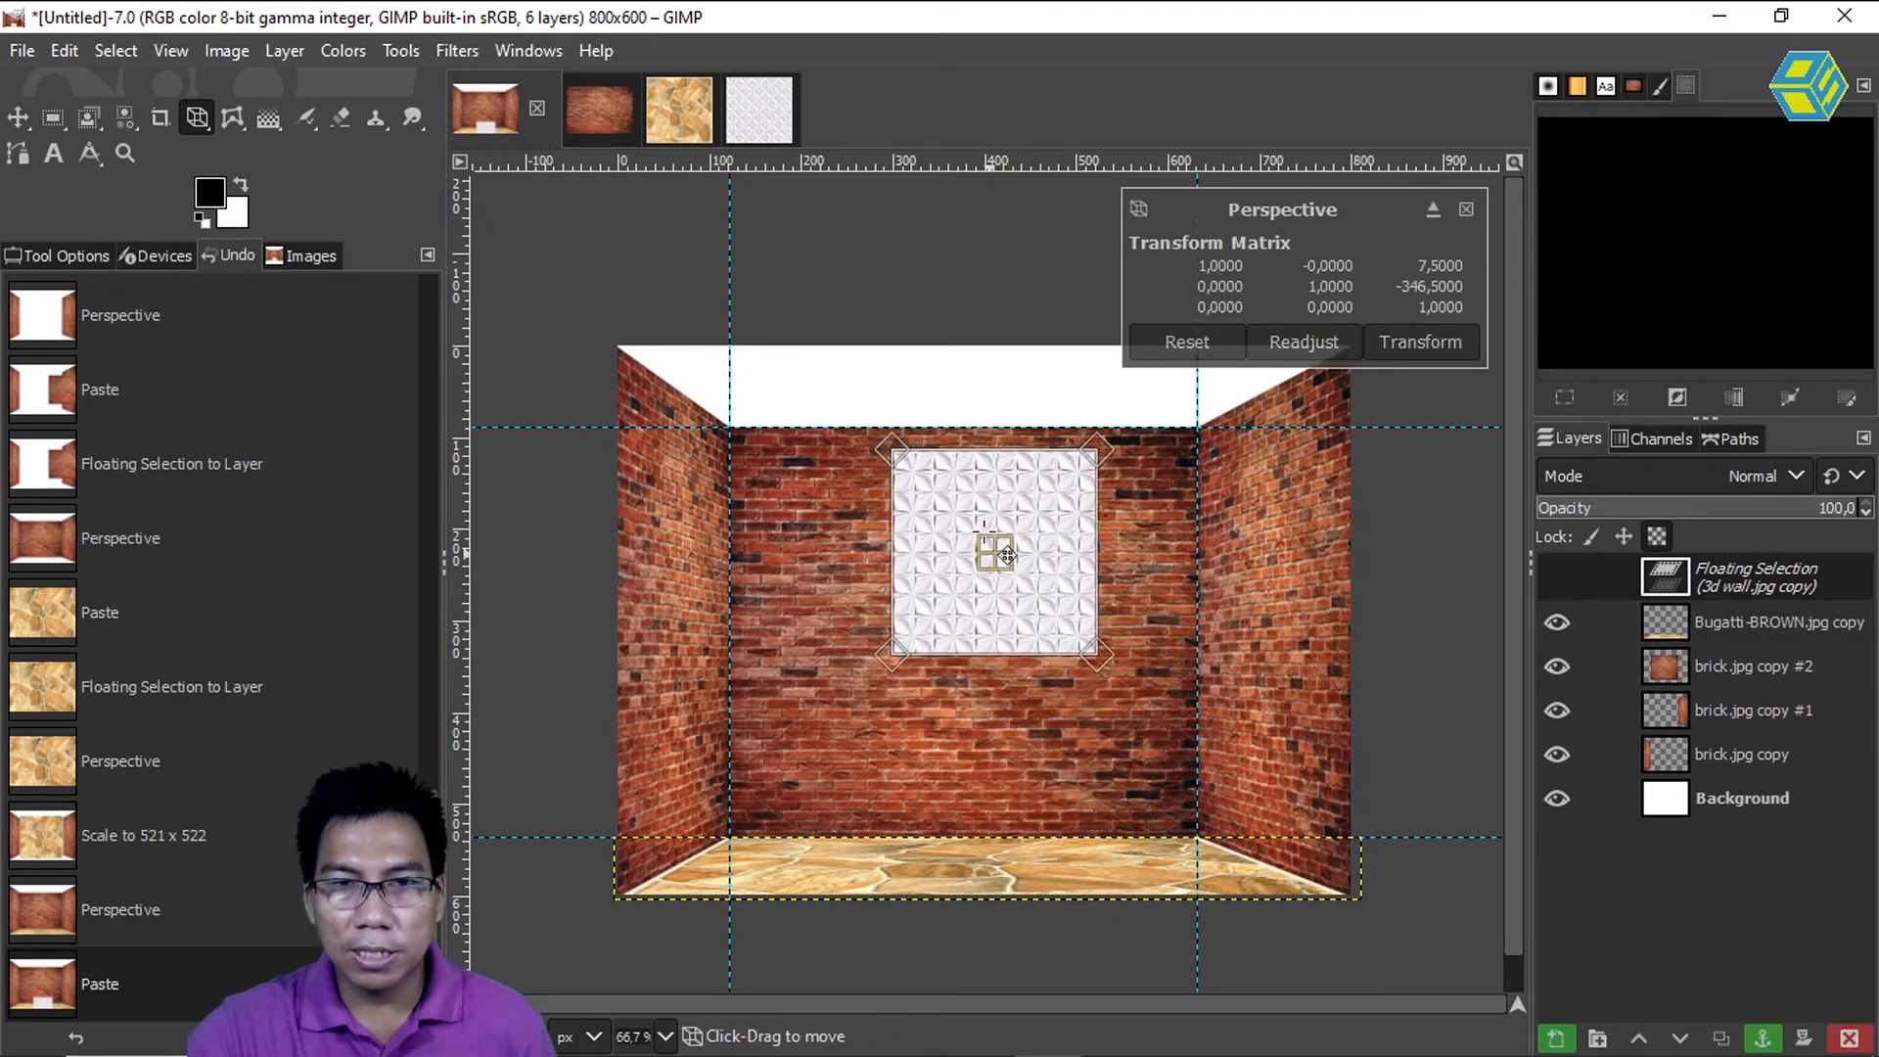
{"action": "left_click_drag", "start_coordinate": [892, 450], "coordinate": [609, 347]}
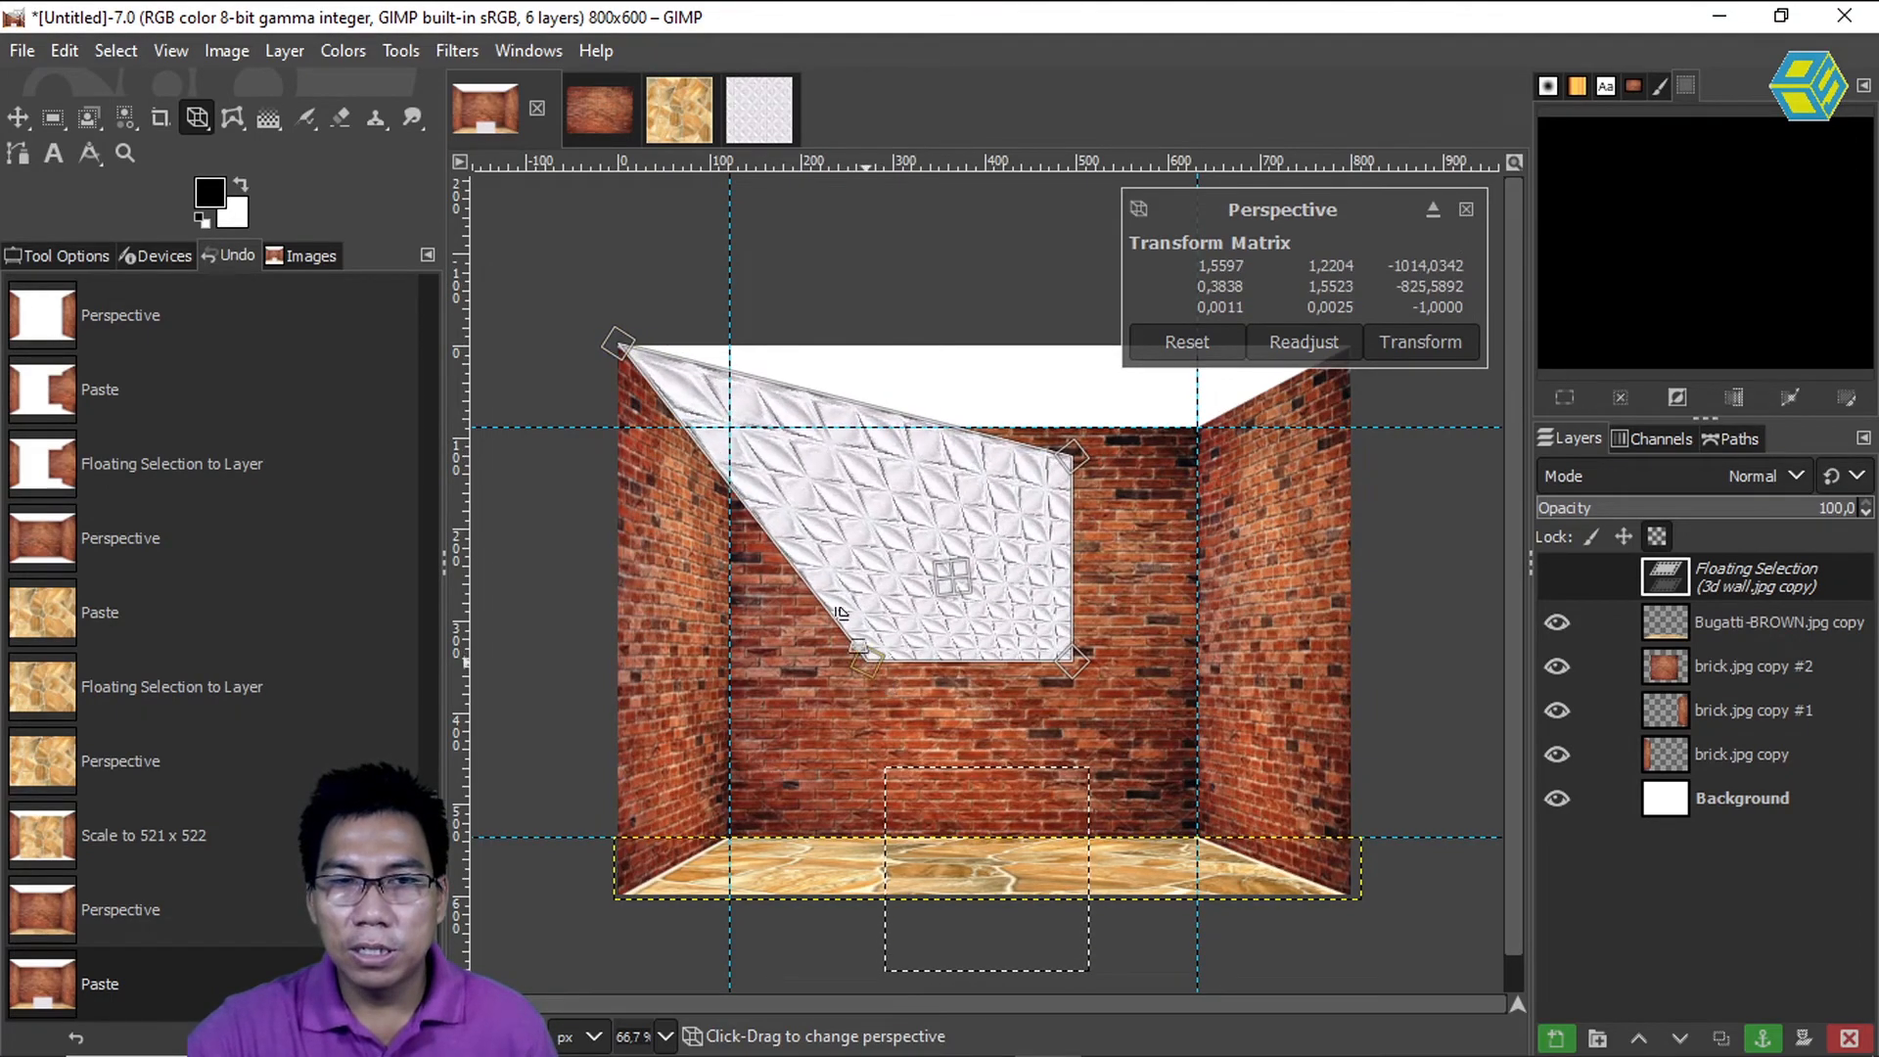
{"action": "left_click_drag", "start_coordinate": [859, 646], "coordinate": [731, 428]}
{"action": "left_click_drag", "start_coordinate": [1169, 483], "coordinate": [1098, 461]}
{"action": "left_click_drag", "start_coordinate": [824, 778], "coordinate": [947, 546]}
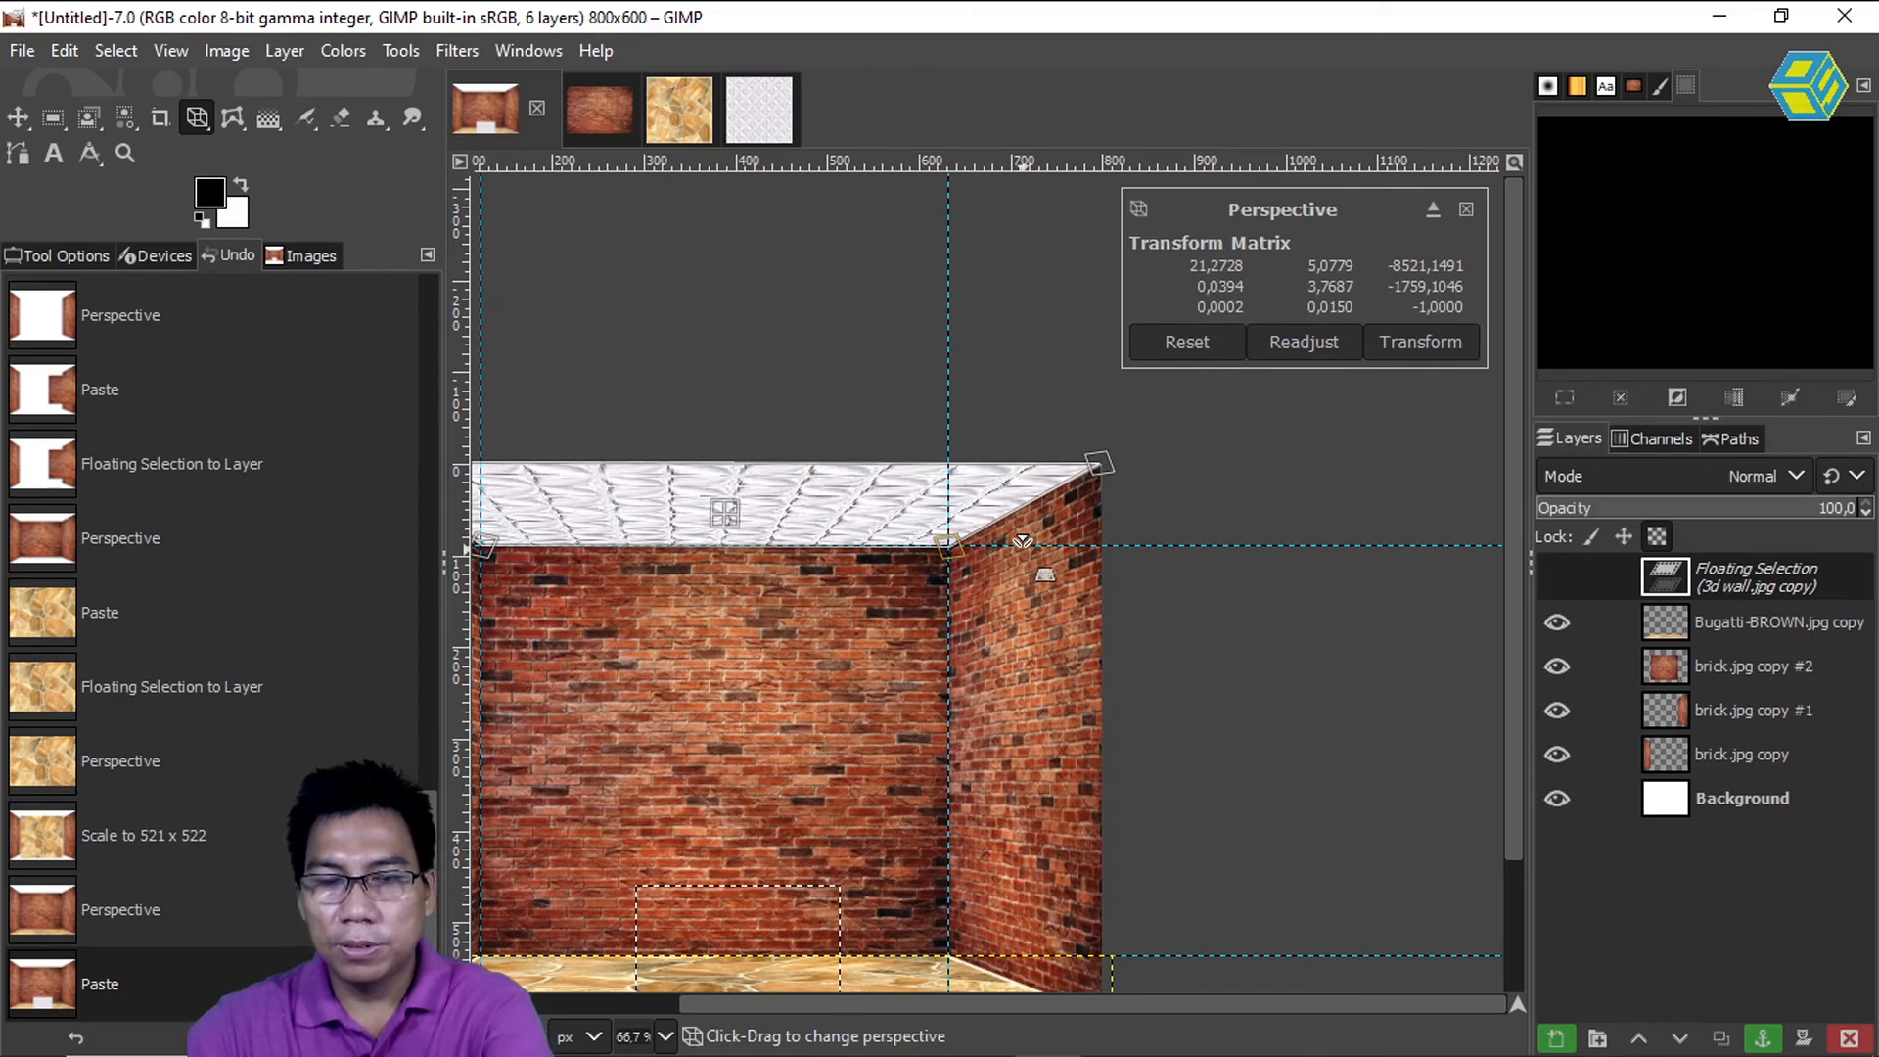
{"action": "key", "text": "Return"}
{"action": "left_click_drag", "start_coordinate": [880, 589], "coordinate": [1135, 393]}
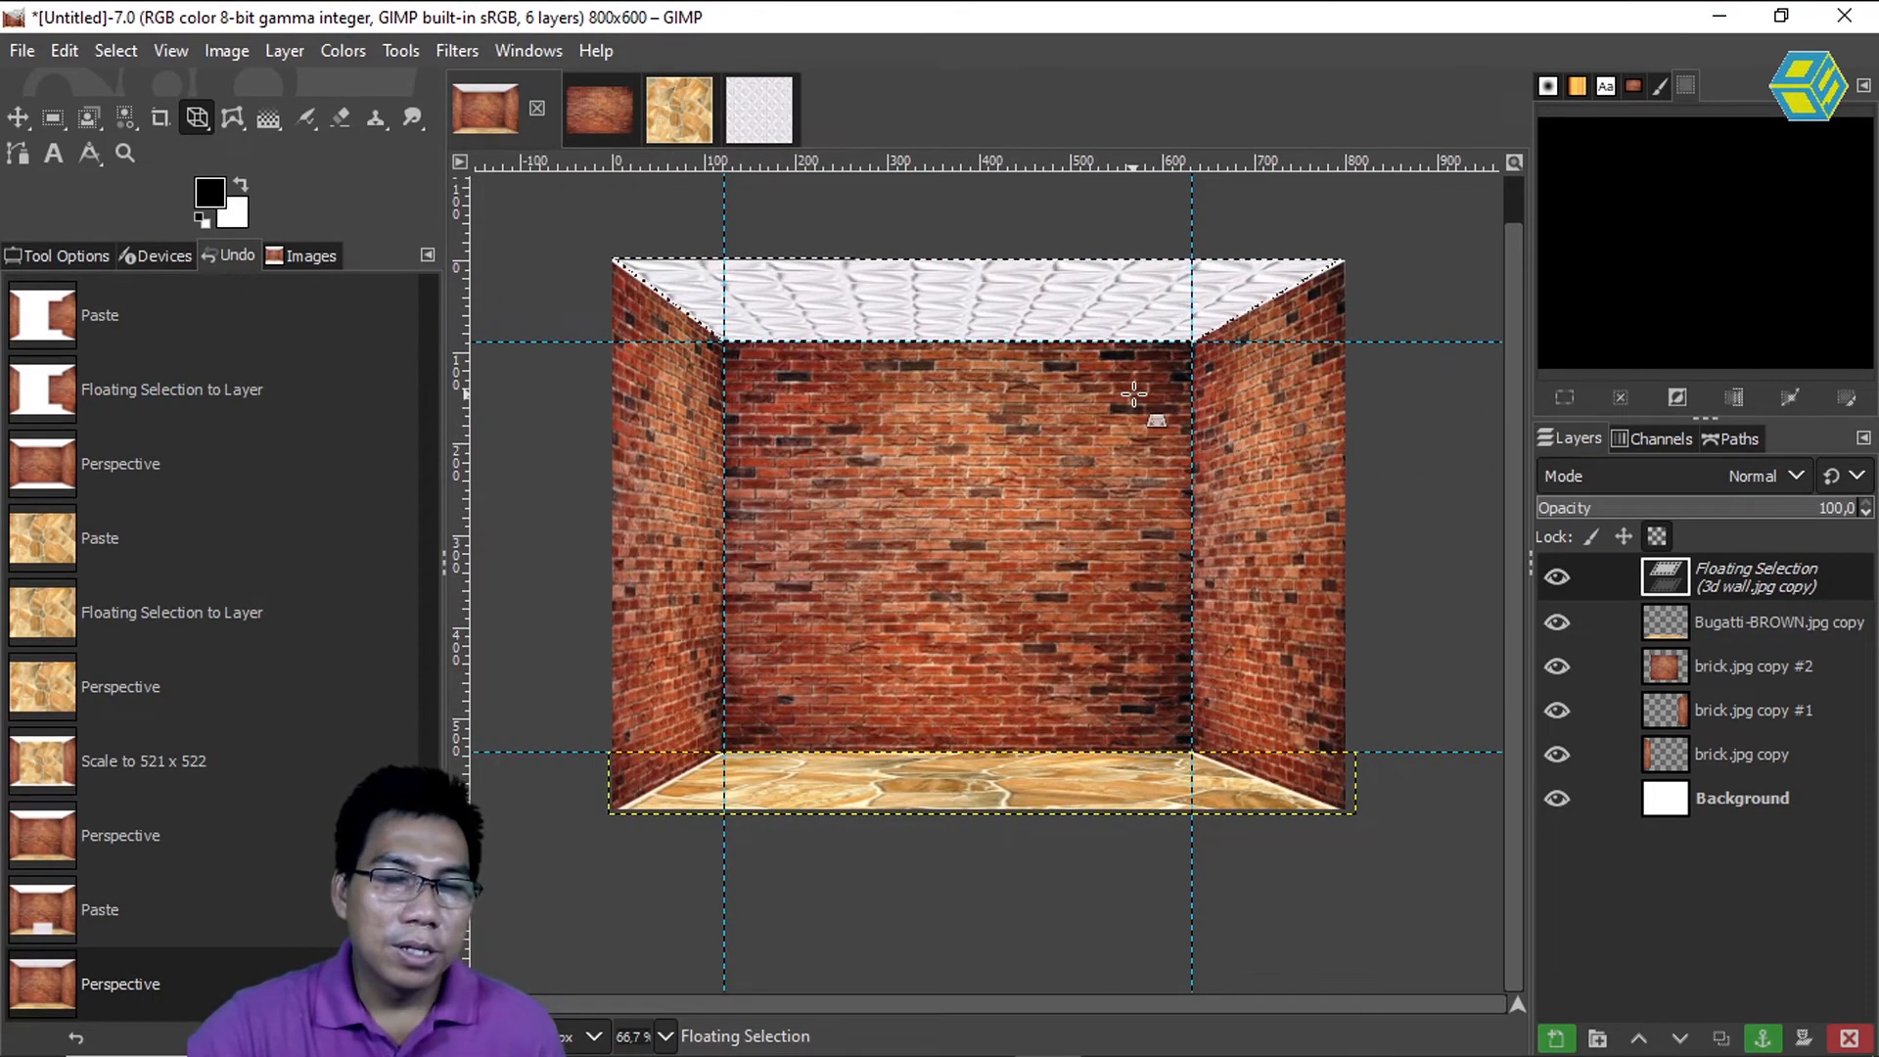
- Hide the floating 3d wall ceiling and open lantai.jpg from the Sesi 3 Transformasi Image folder
{"action": "left_click", "coordinate": [1558, 577]}
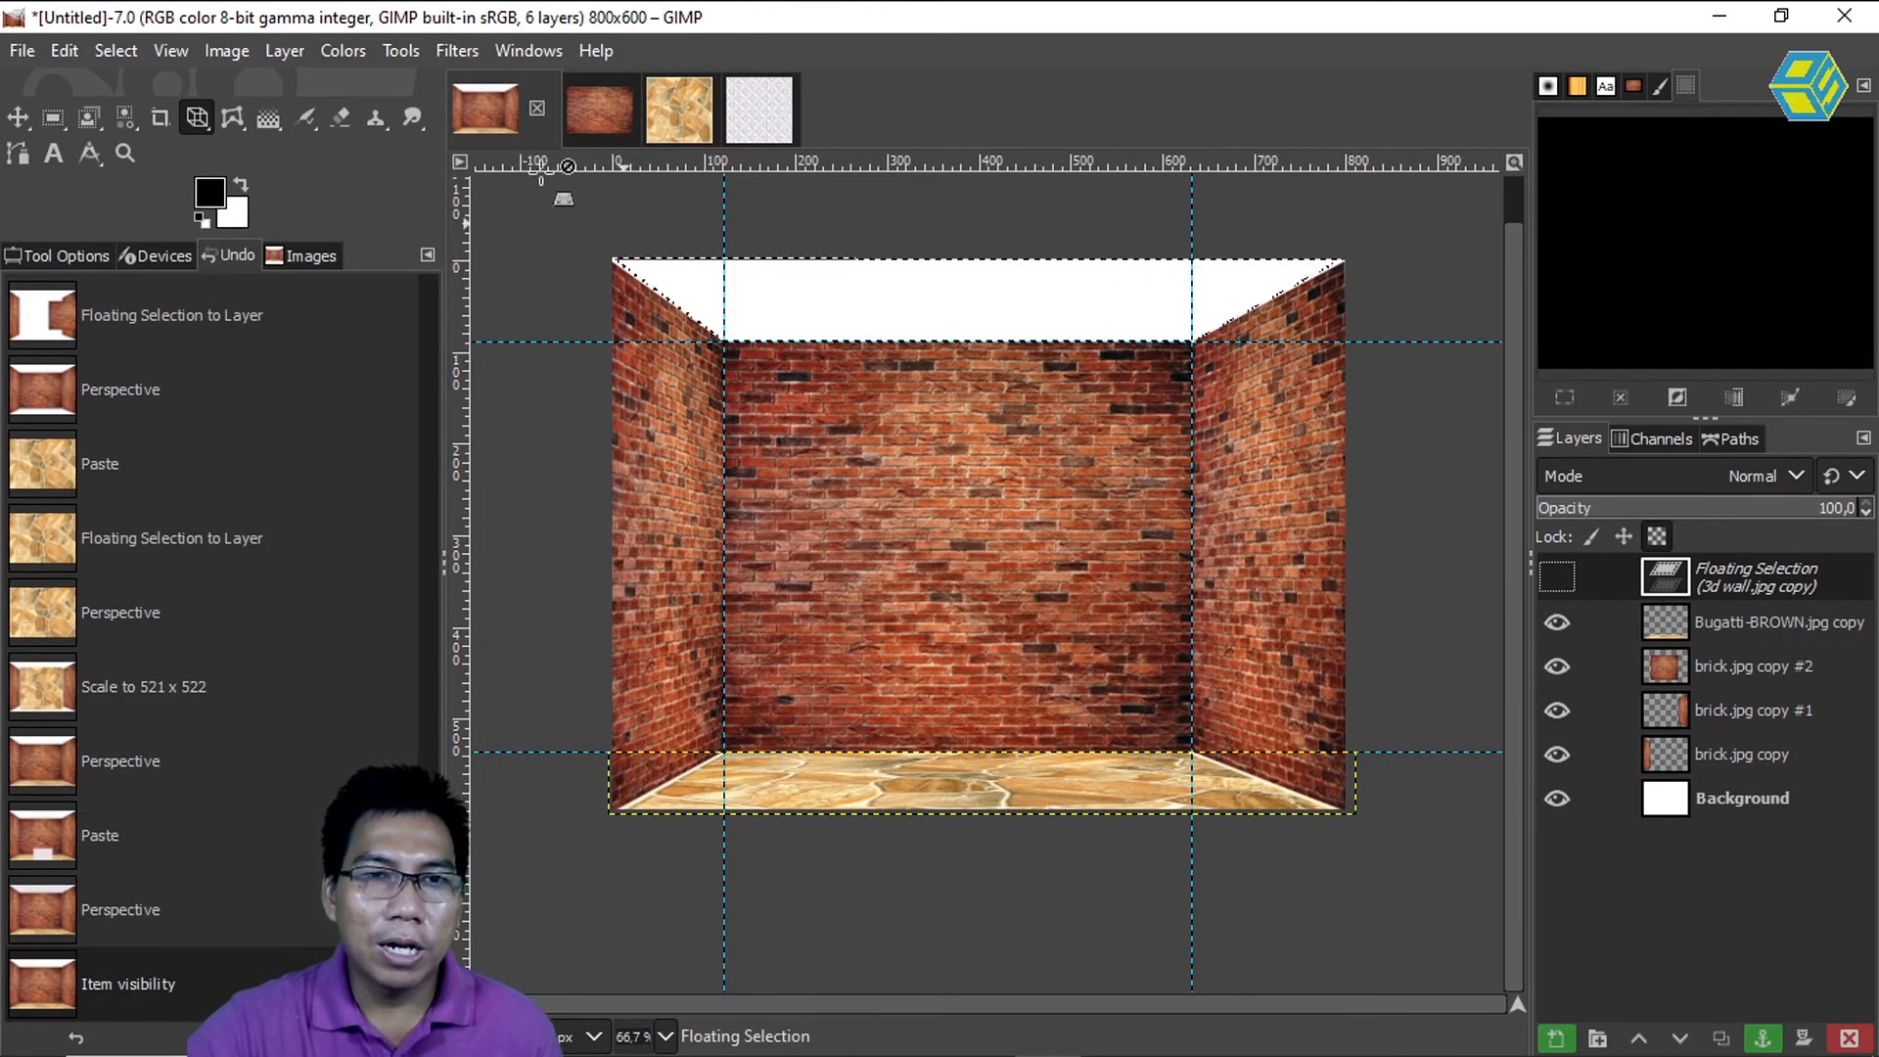
{"action": "left_click", "coordinate": [21, 54]}
{"action": "left_click", "coordinate": [62, 152]}
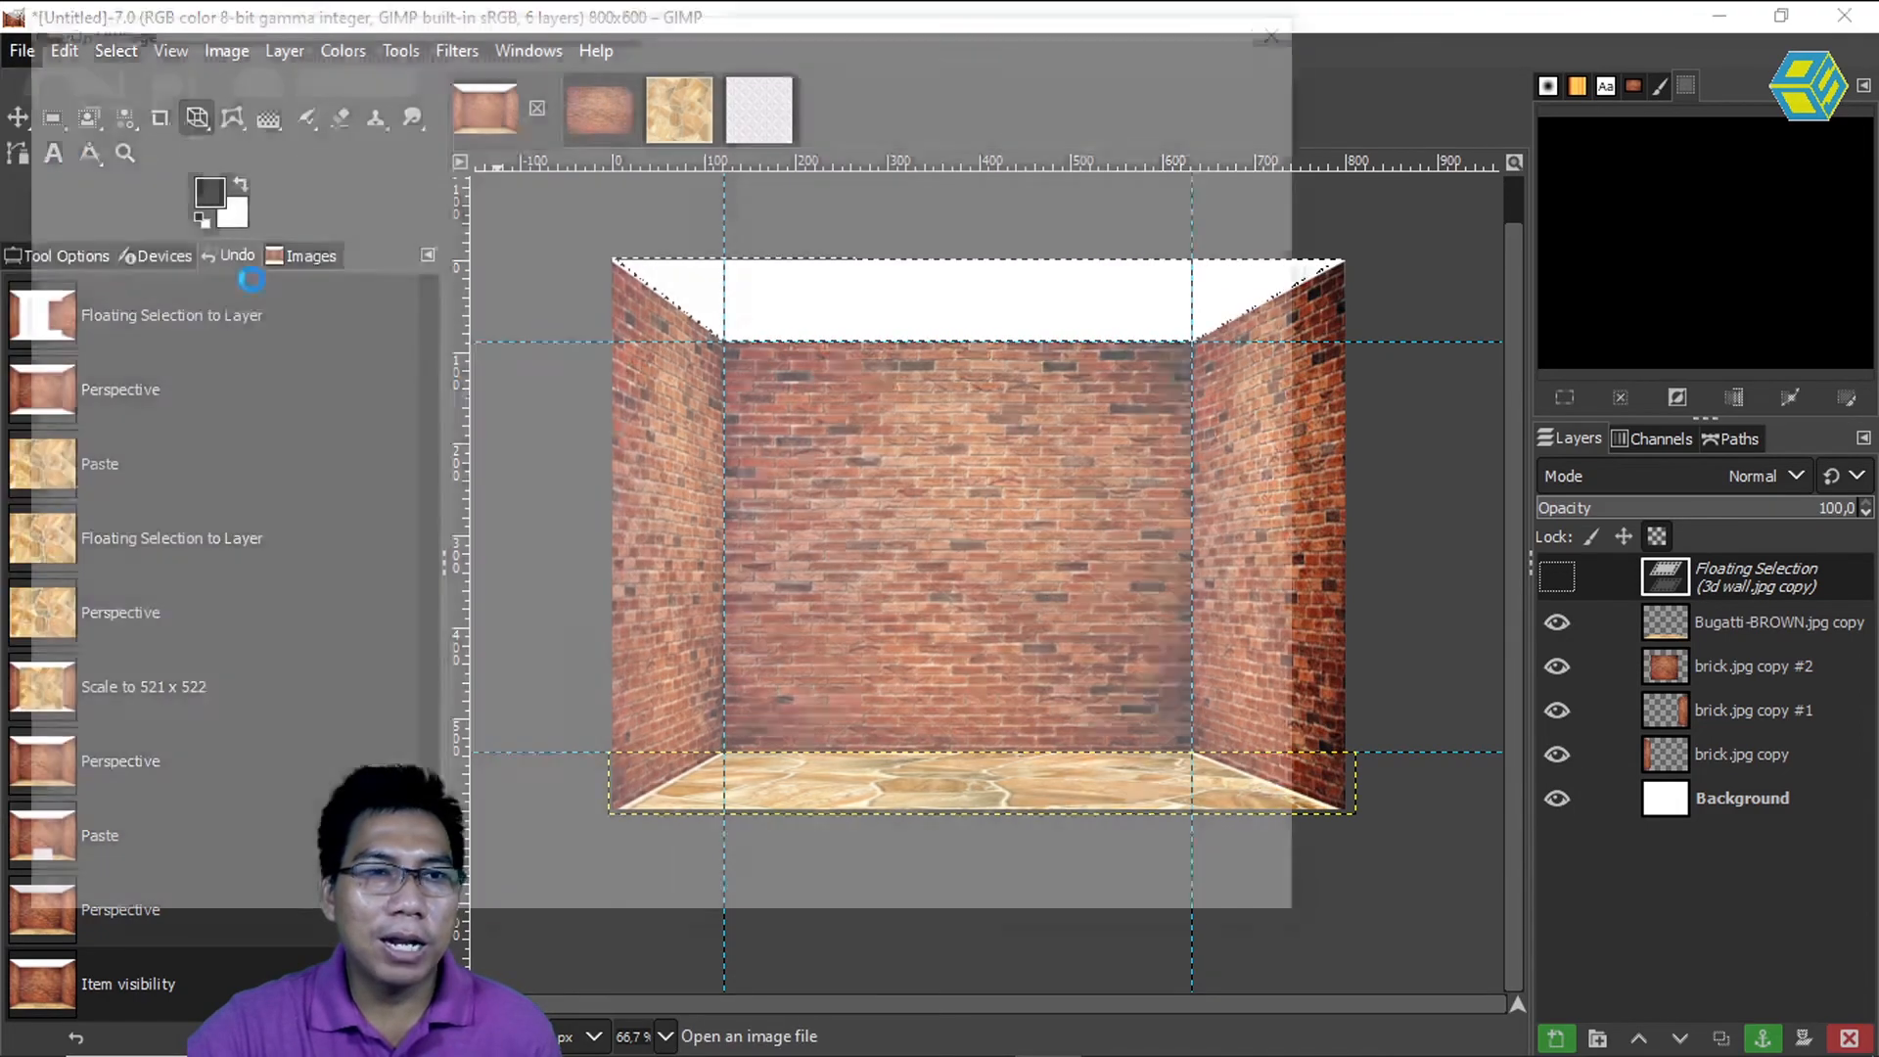
{"action": "left_click", "coordinate": [285, 303]}
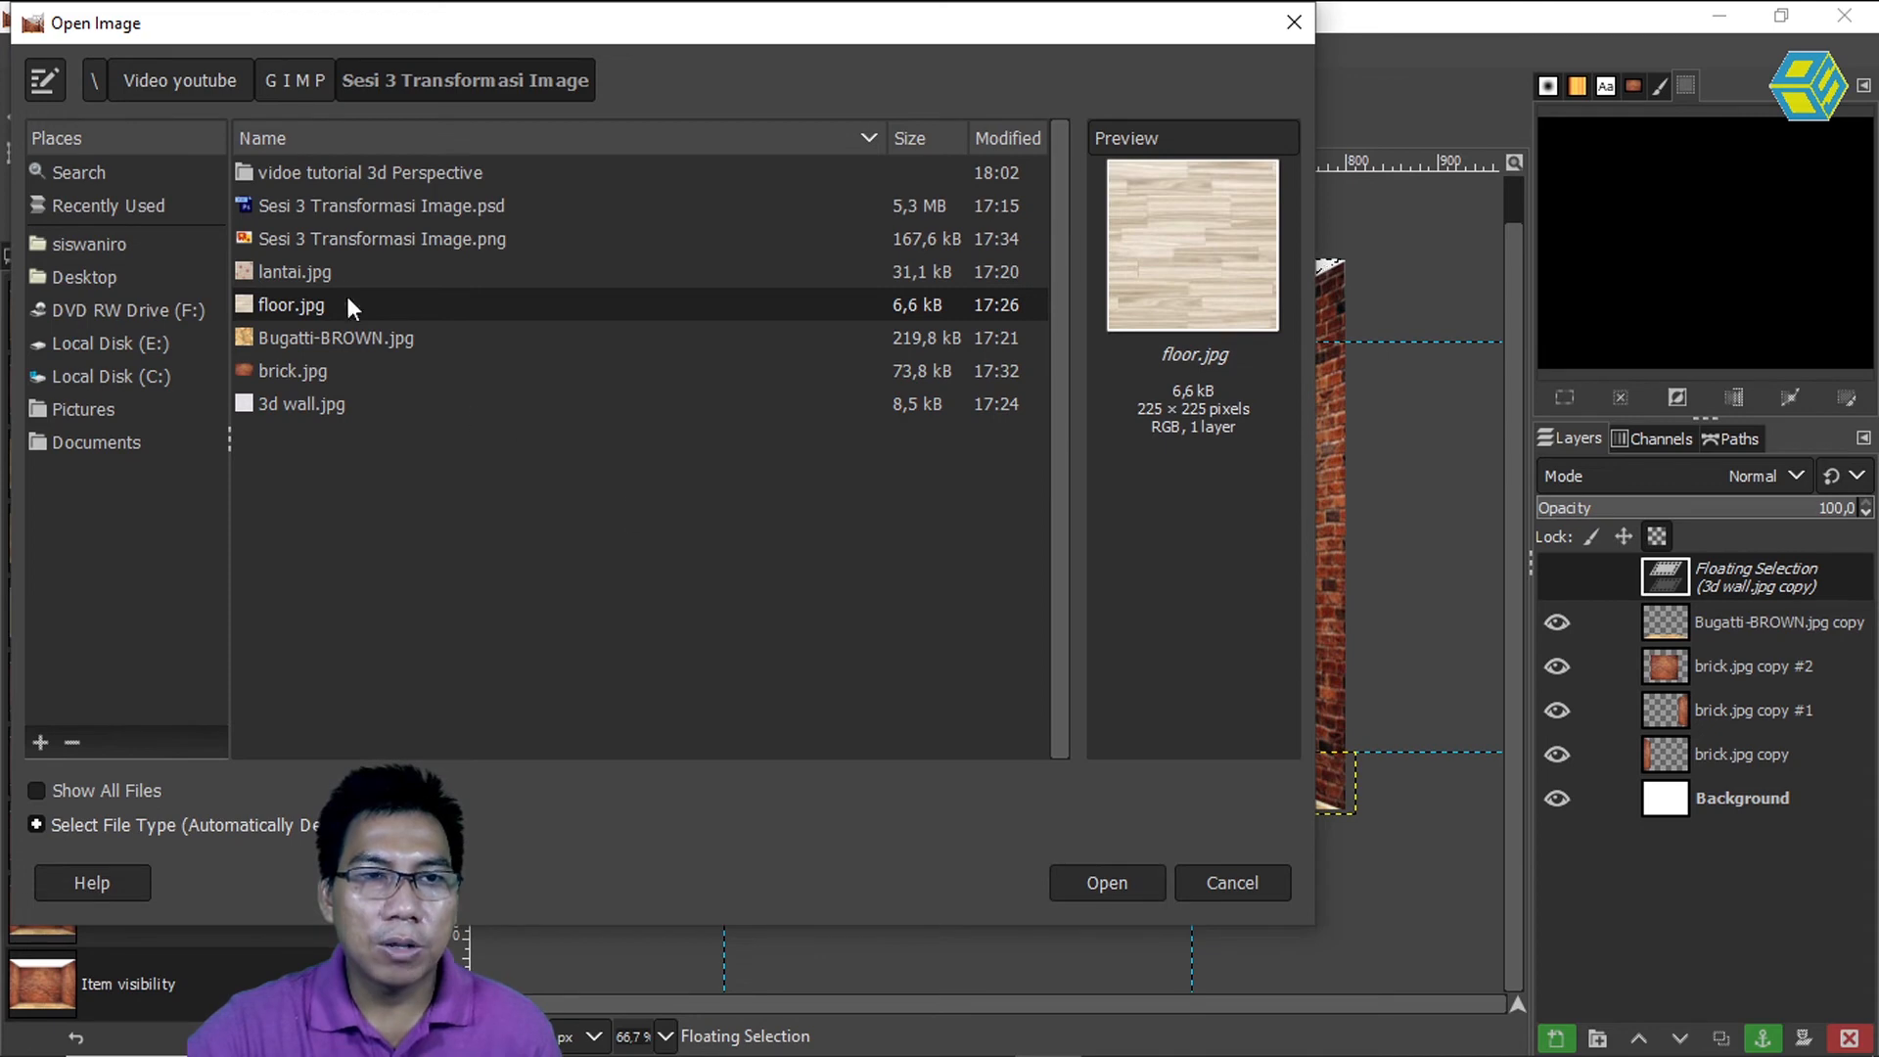
{"action": "key", "text": "Up"}
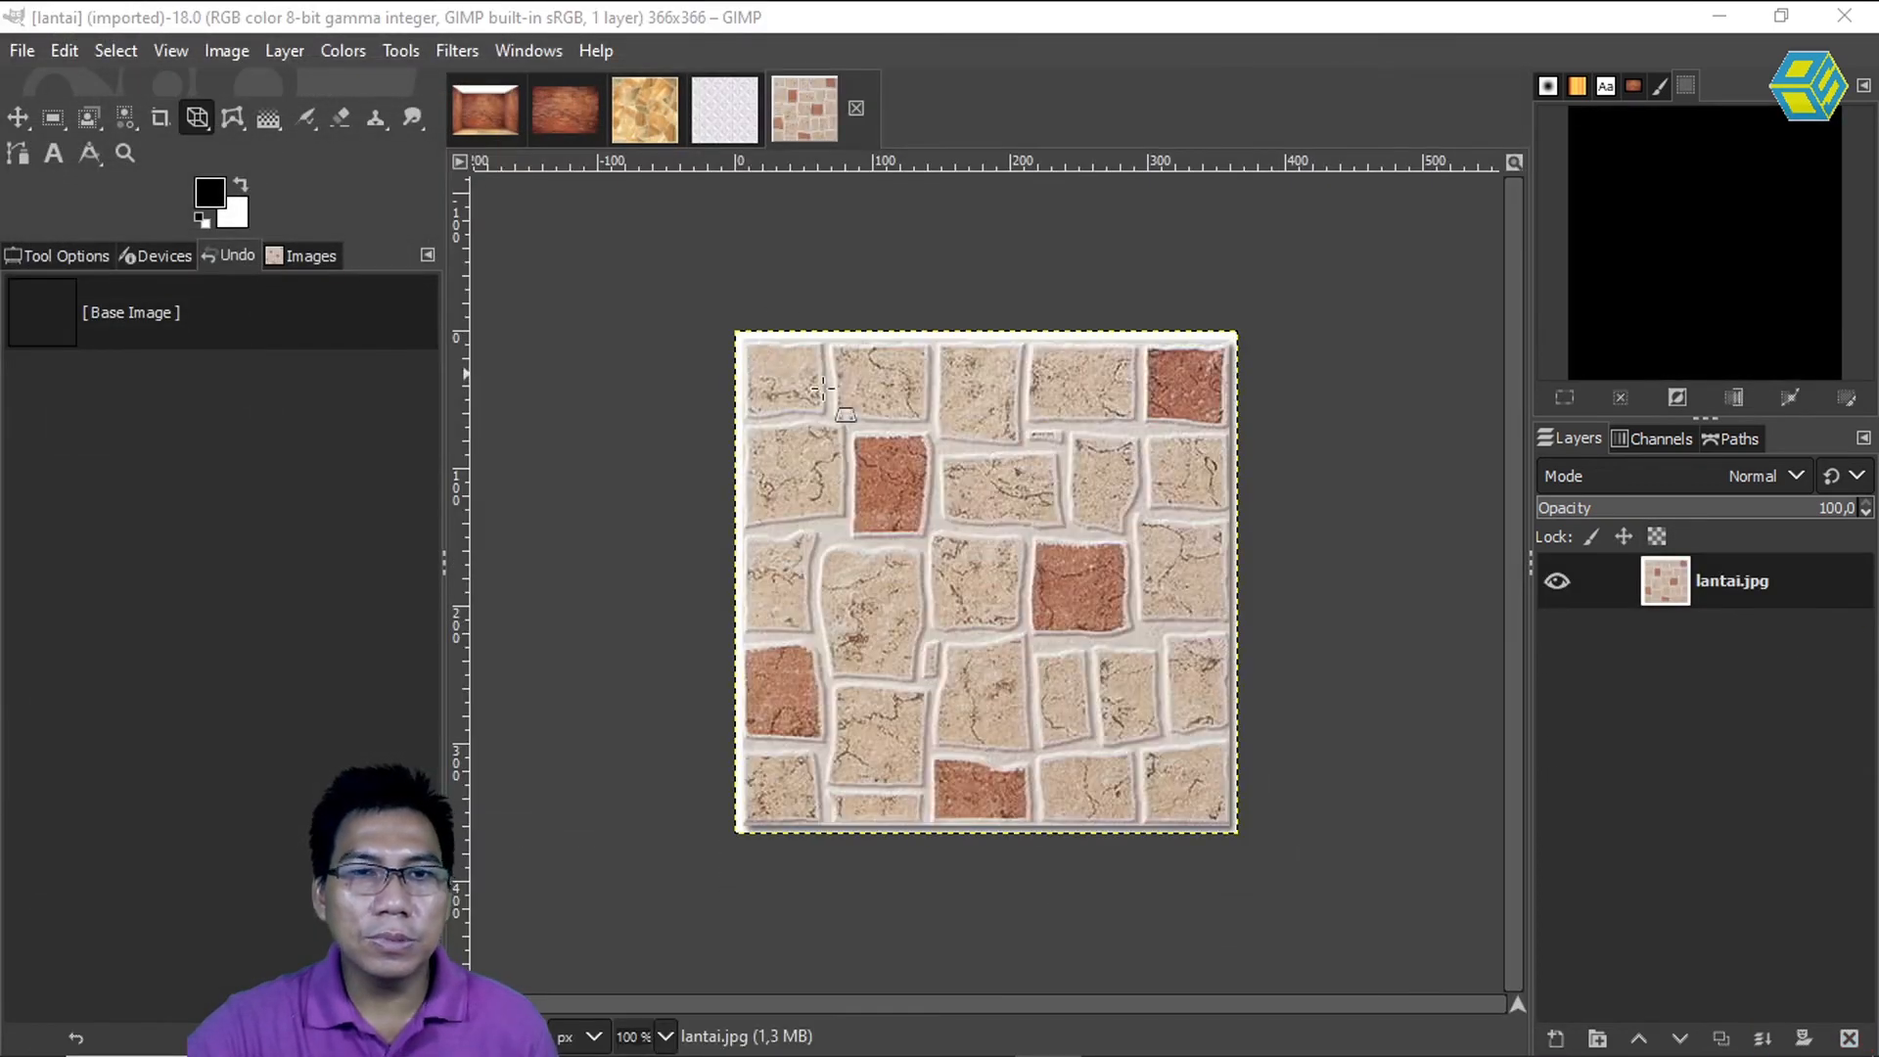
- Copy the lantai image and paste it into the room image
{"action": "left_click", "coordinate": [943, 570]}
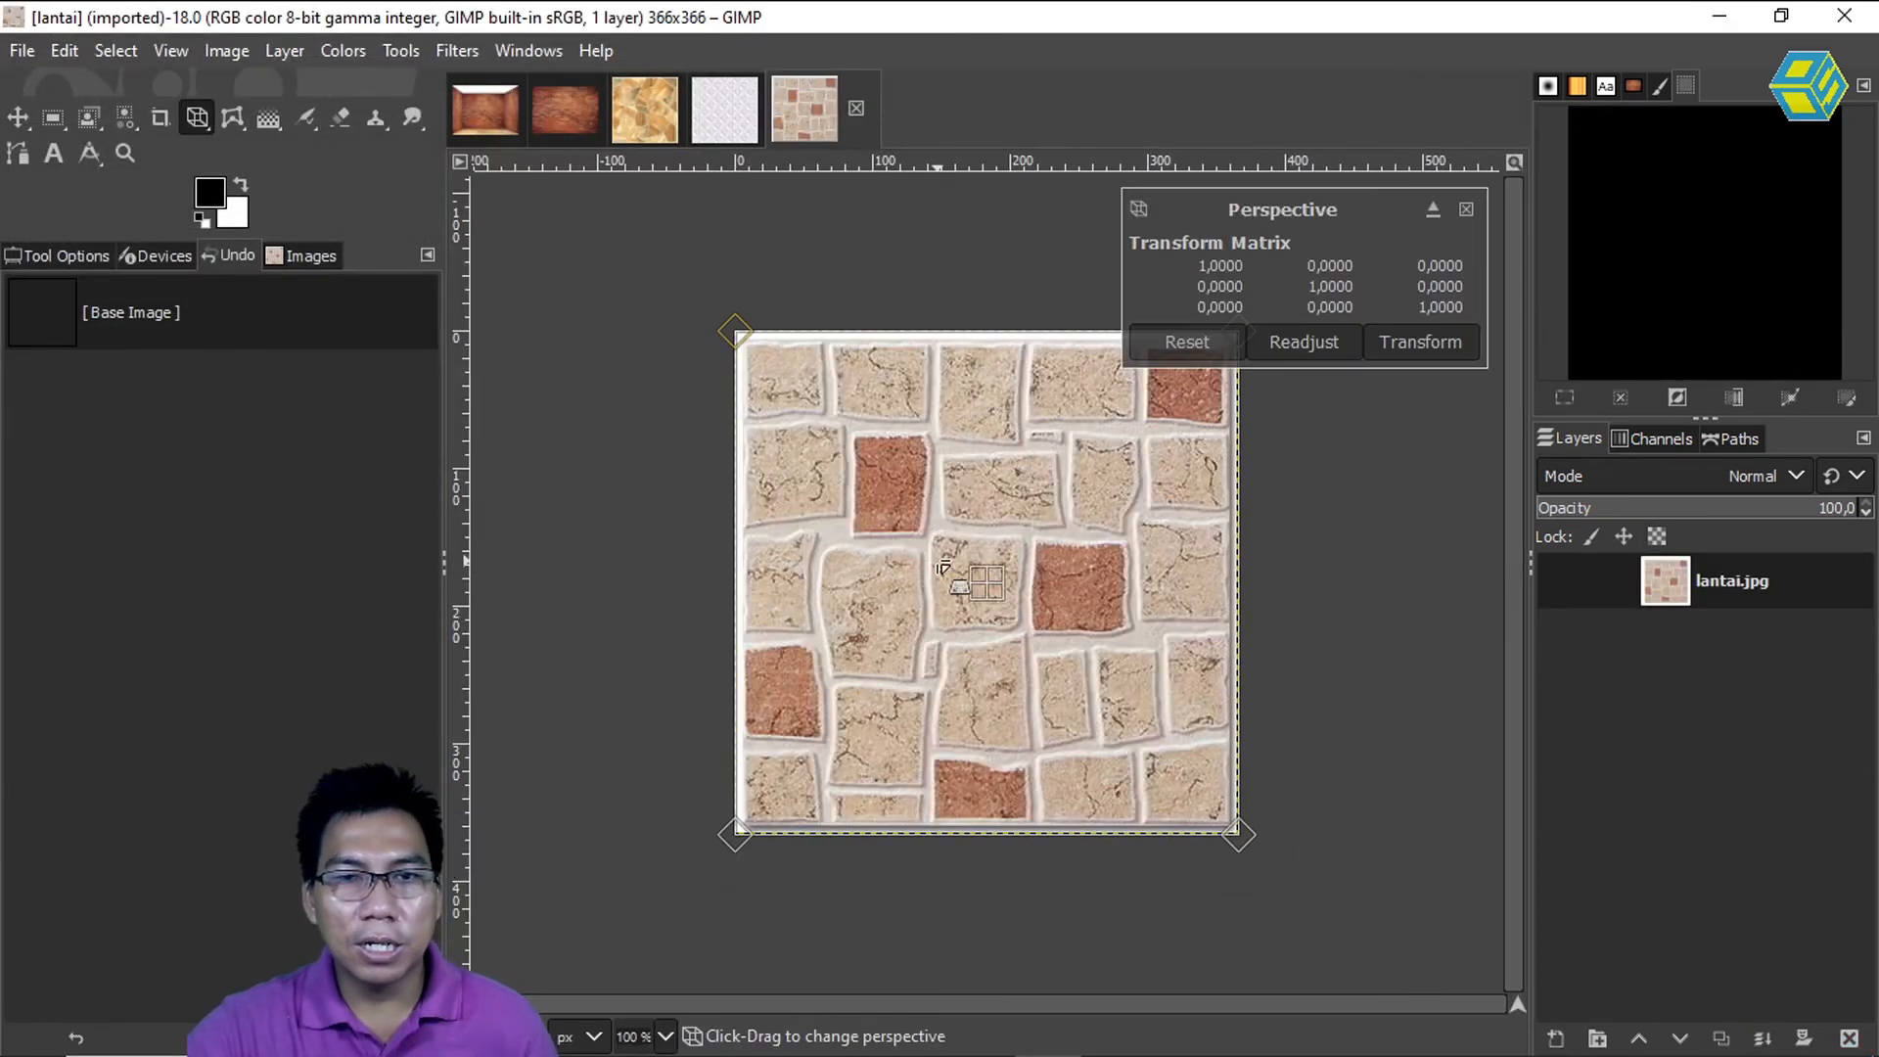
{"action": "key", "text": "ctrl+c"}
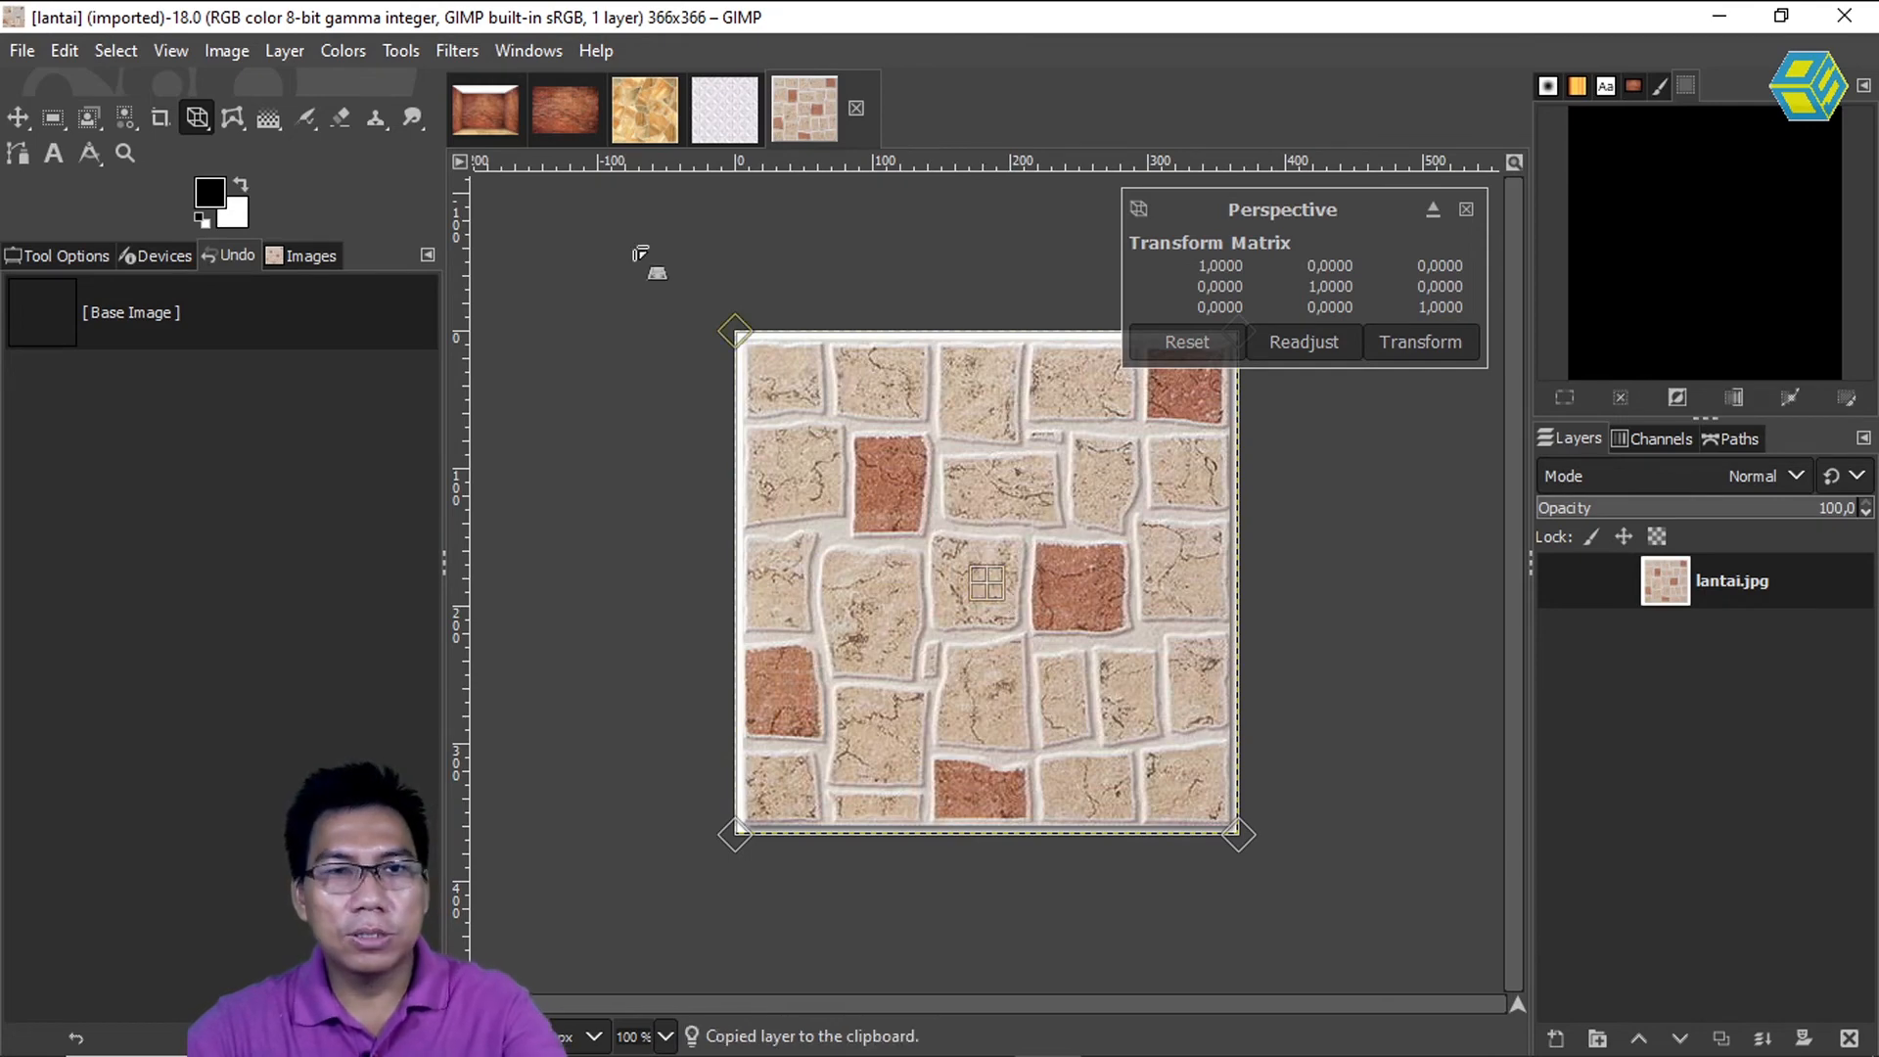
{"action": "left_click", "coordinate": [476, 108]}
{"action": "key", "text": "ctrl+v"}
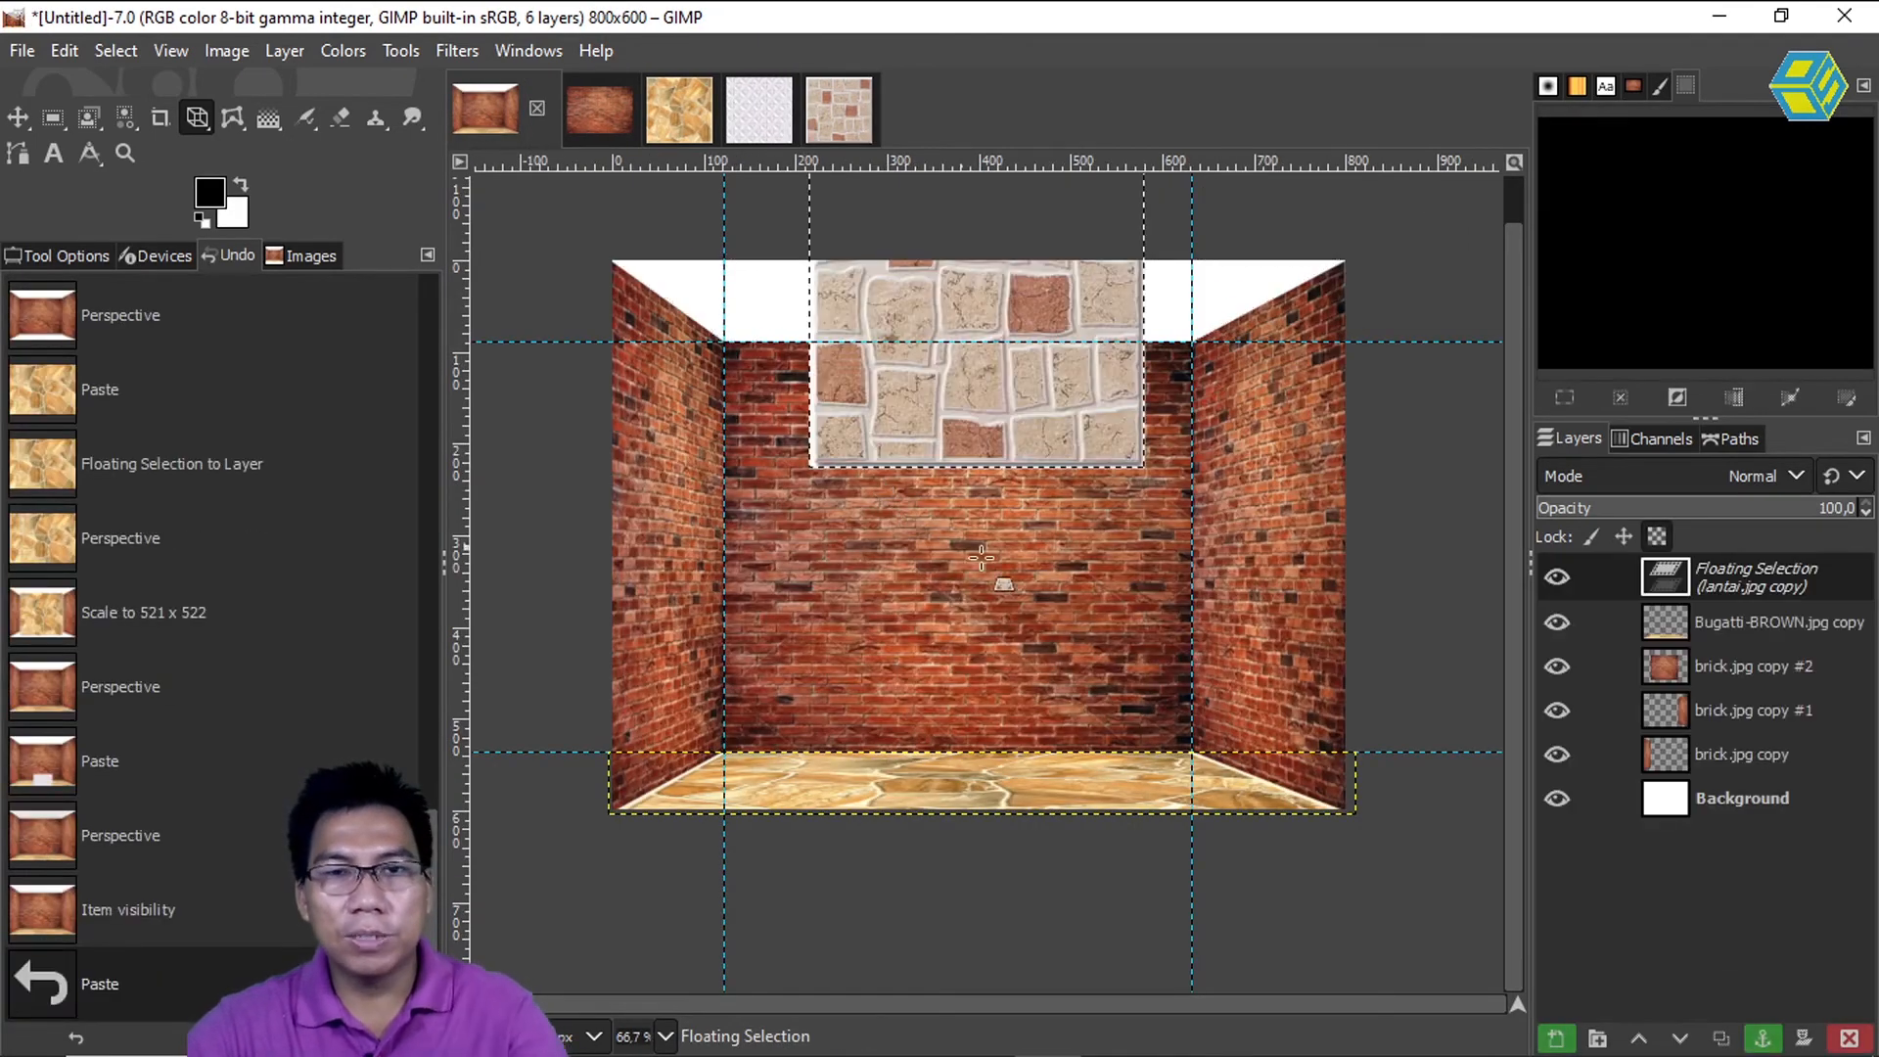
- Apply a Perspective transform that fits the pasted lantai texture between the canvas's upper corners and the upper guide intersections as the ceiling
{"action": "left_click", "coordinate": [980, 347]}
{"action": "left_click_drag", "start_coordinate": [999, 384], "coordinate": [995, 607]}
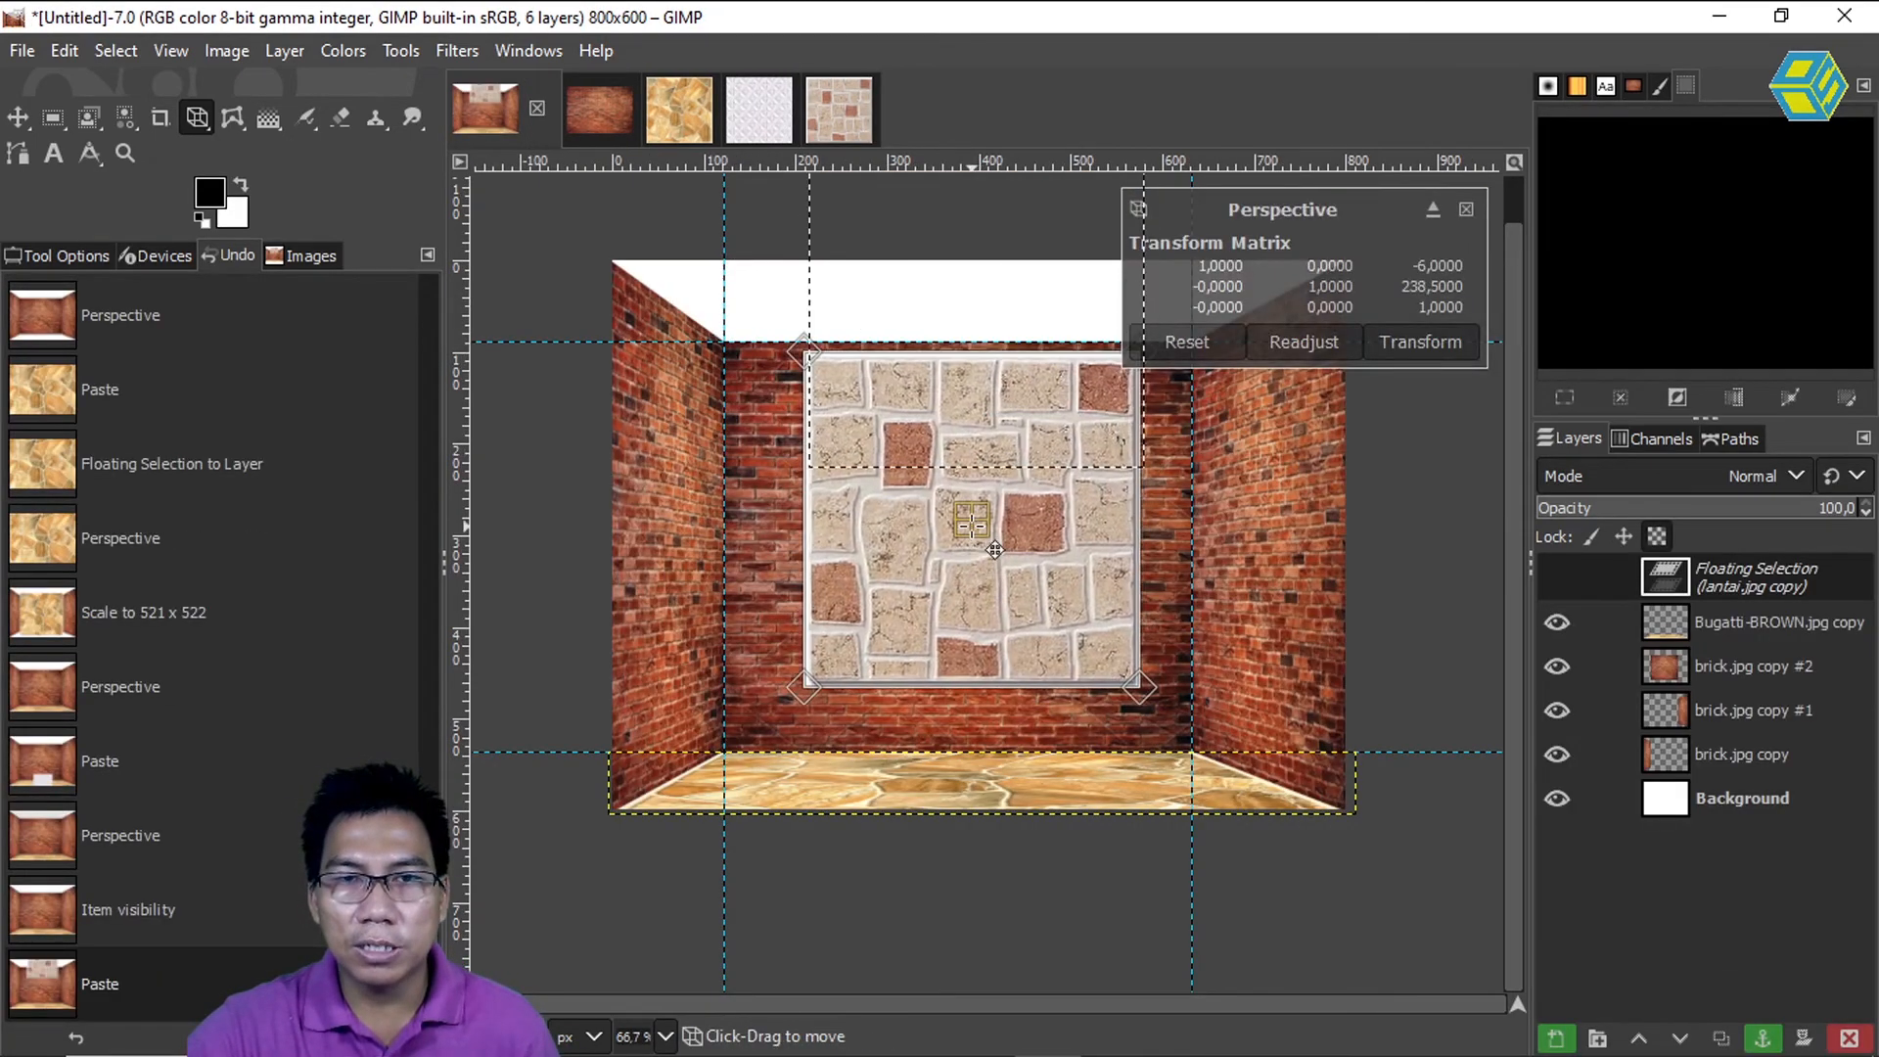
{"action": "left_click_drag", "start_coordinate": [202, 115], "coordinate": [326, 286]}
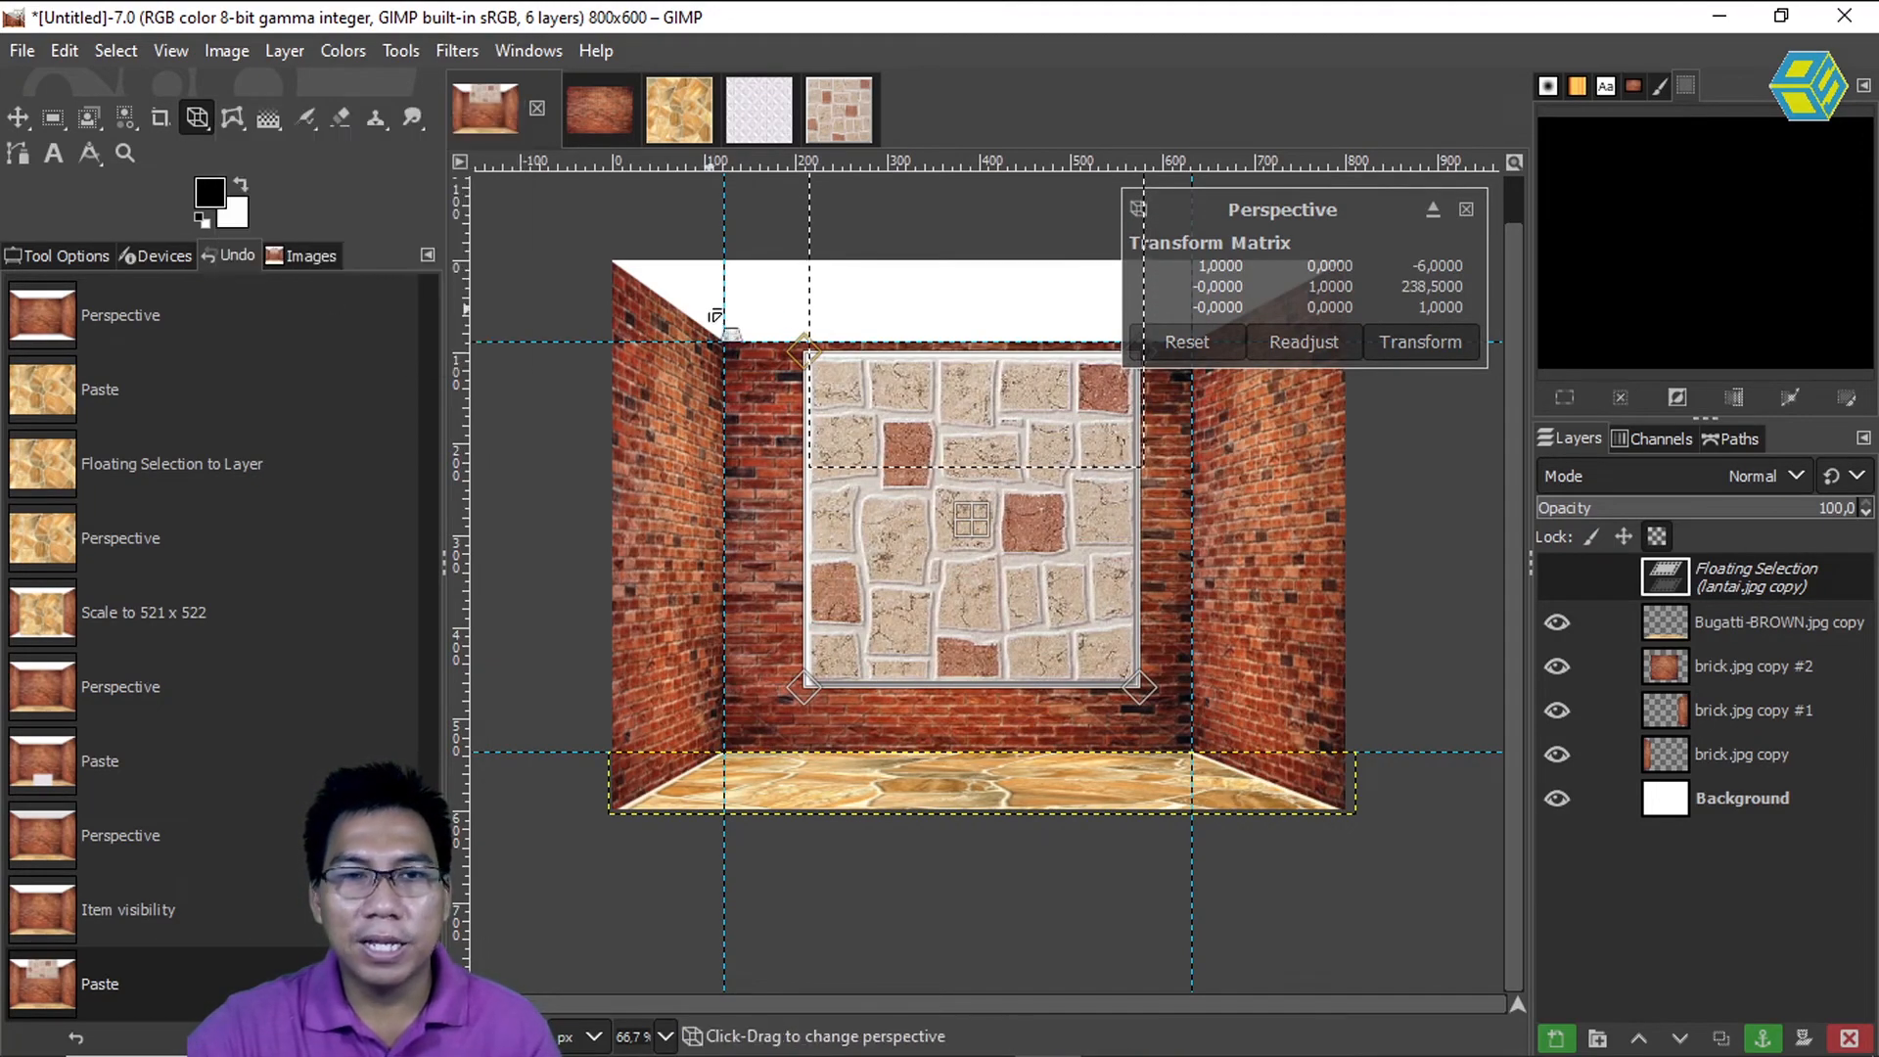
{"action": "left_click_drag", "start_coordinate": [721, 311], "coordinate": [620, 303]}
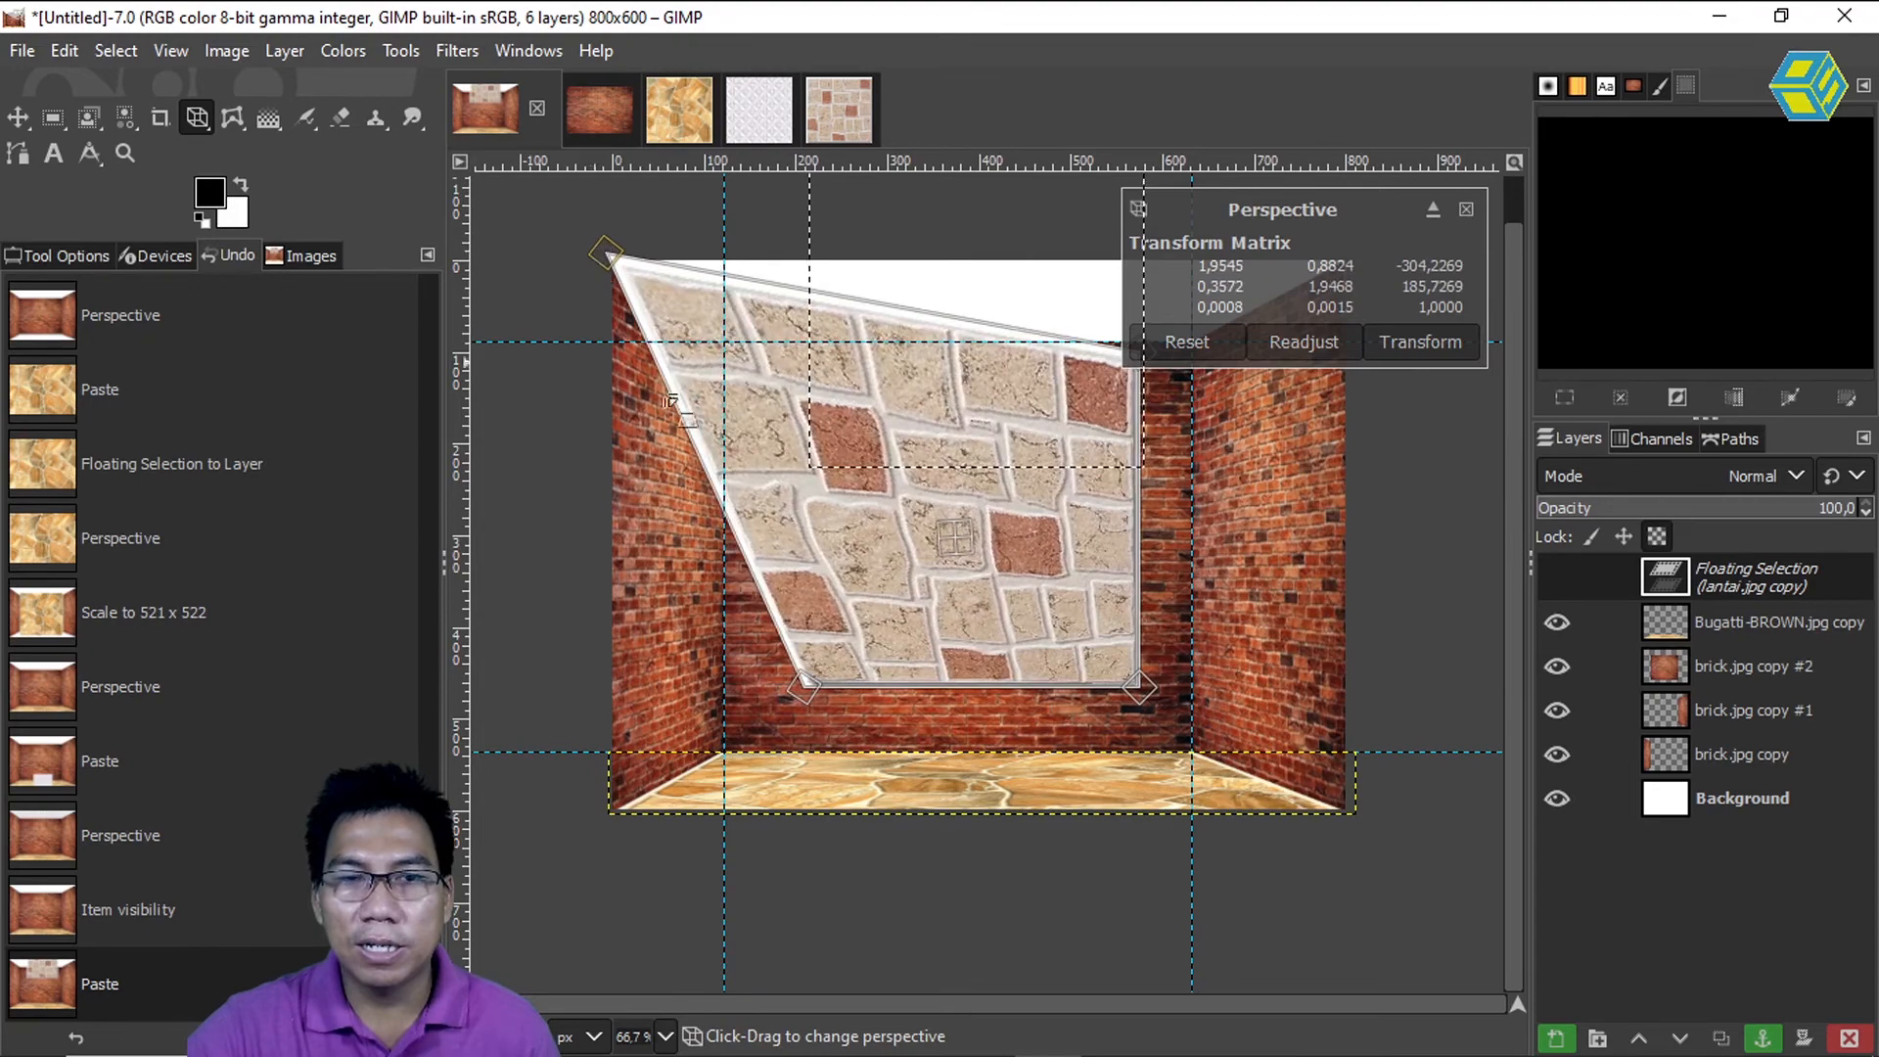
{"action": "left_click_drag", "start_coordinate": [791, 662], "coordinate": [724, 345]}
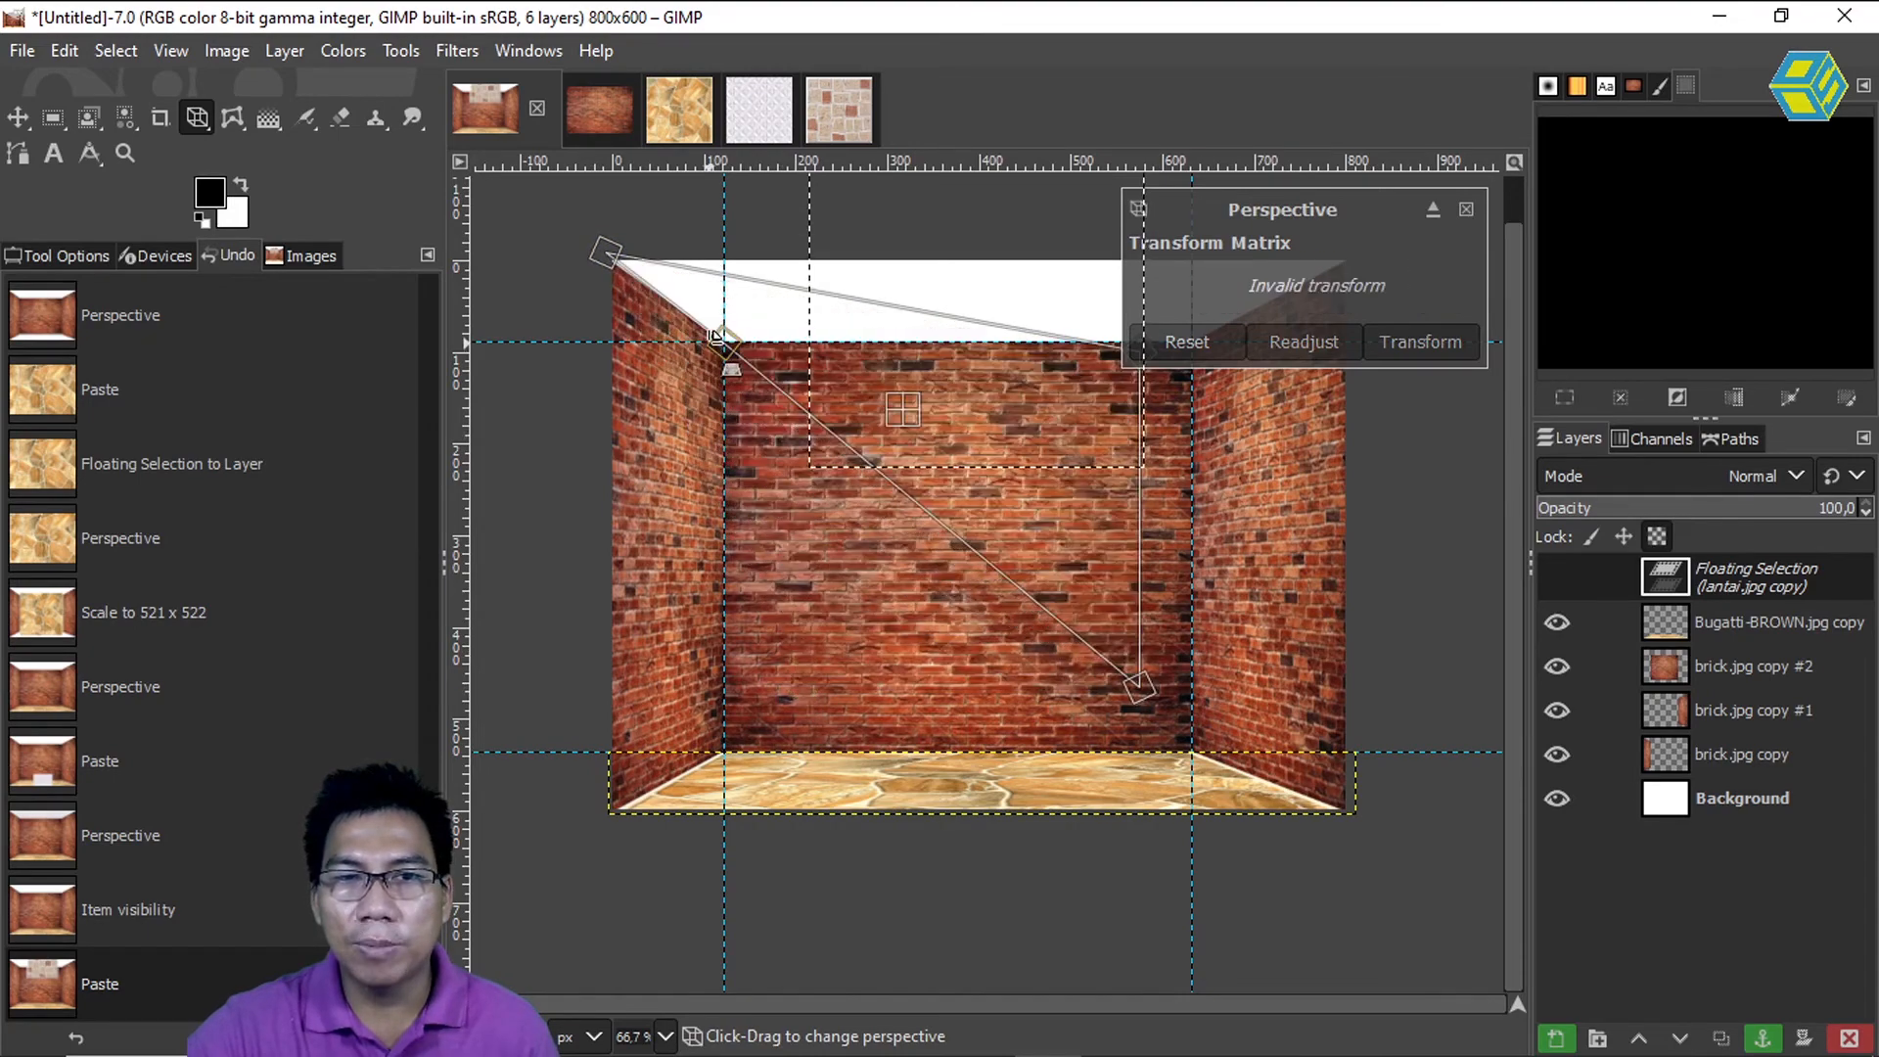
{"action": "scroll", "coordinate": [952, 423], "scroll_direction": "up", "scroll_amount": 4}
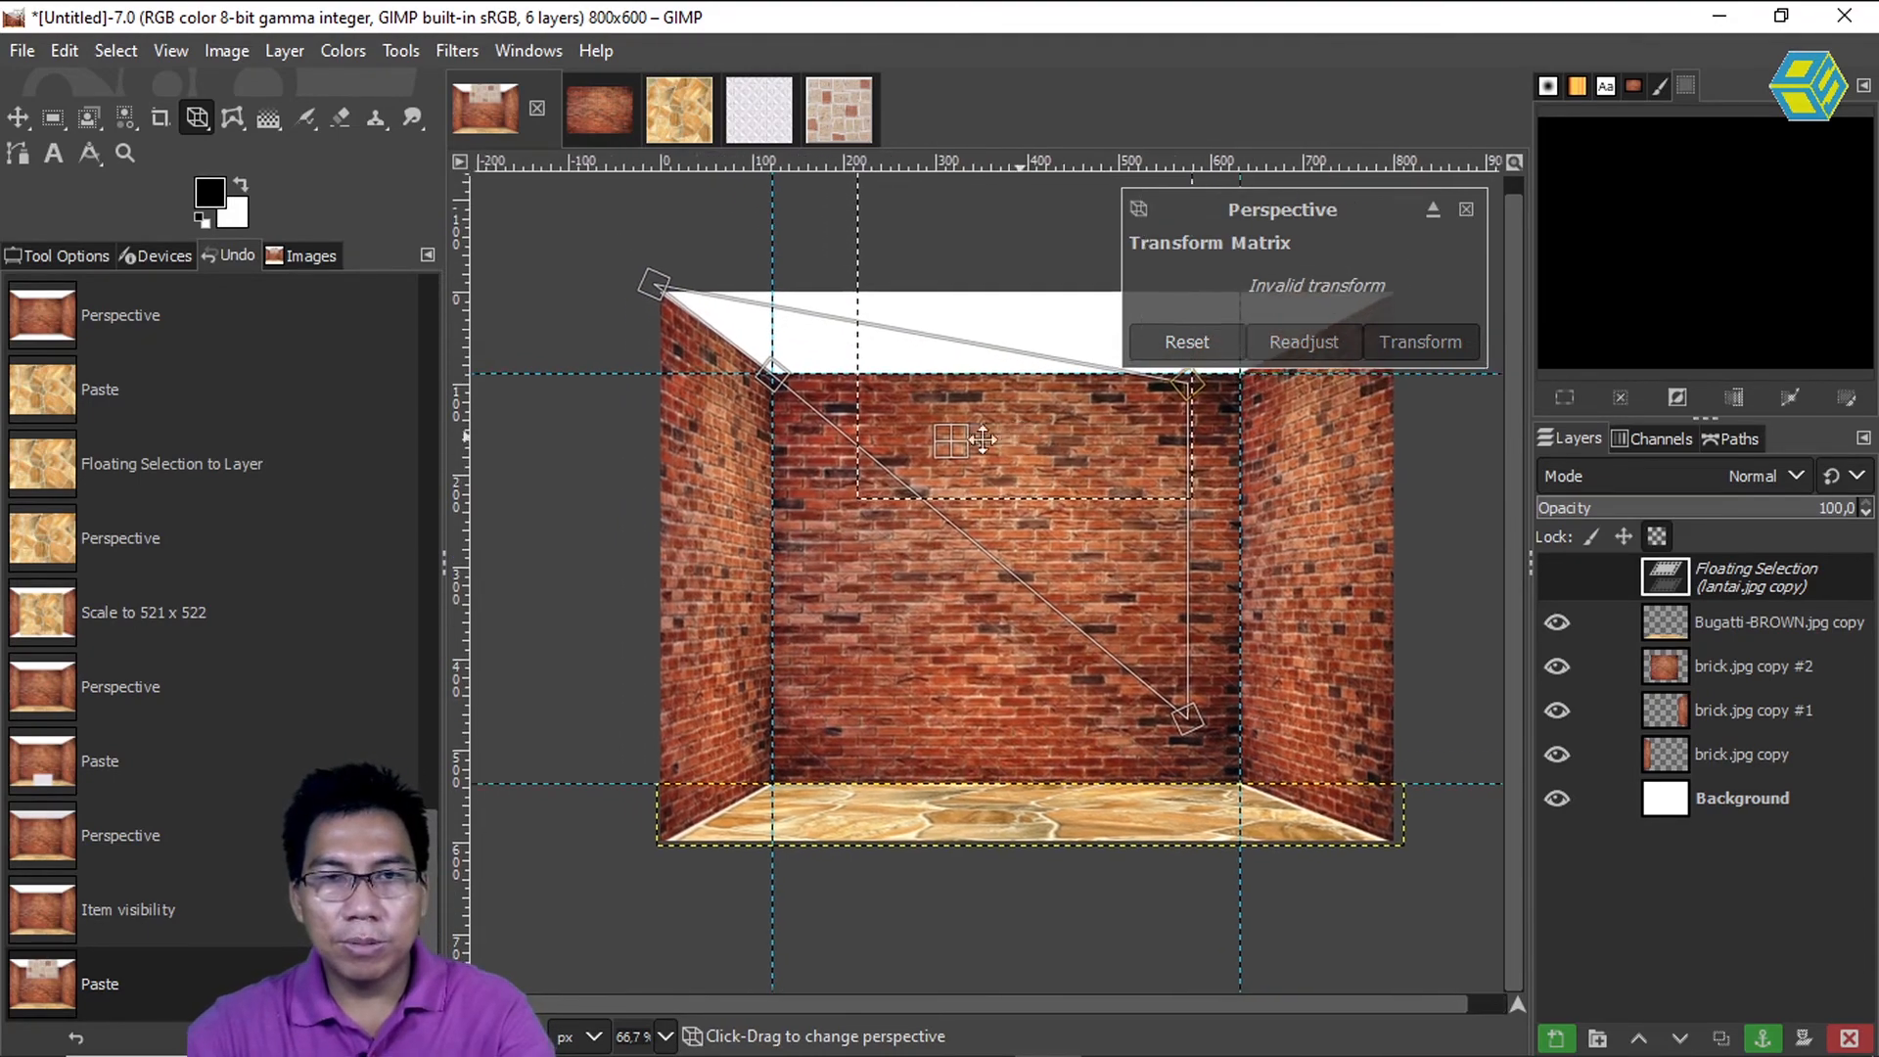
{"action": "left_click_drag", "start_coordinate": [1096, 566], "coordinate": [1294, 478]}
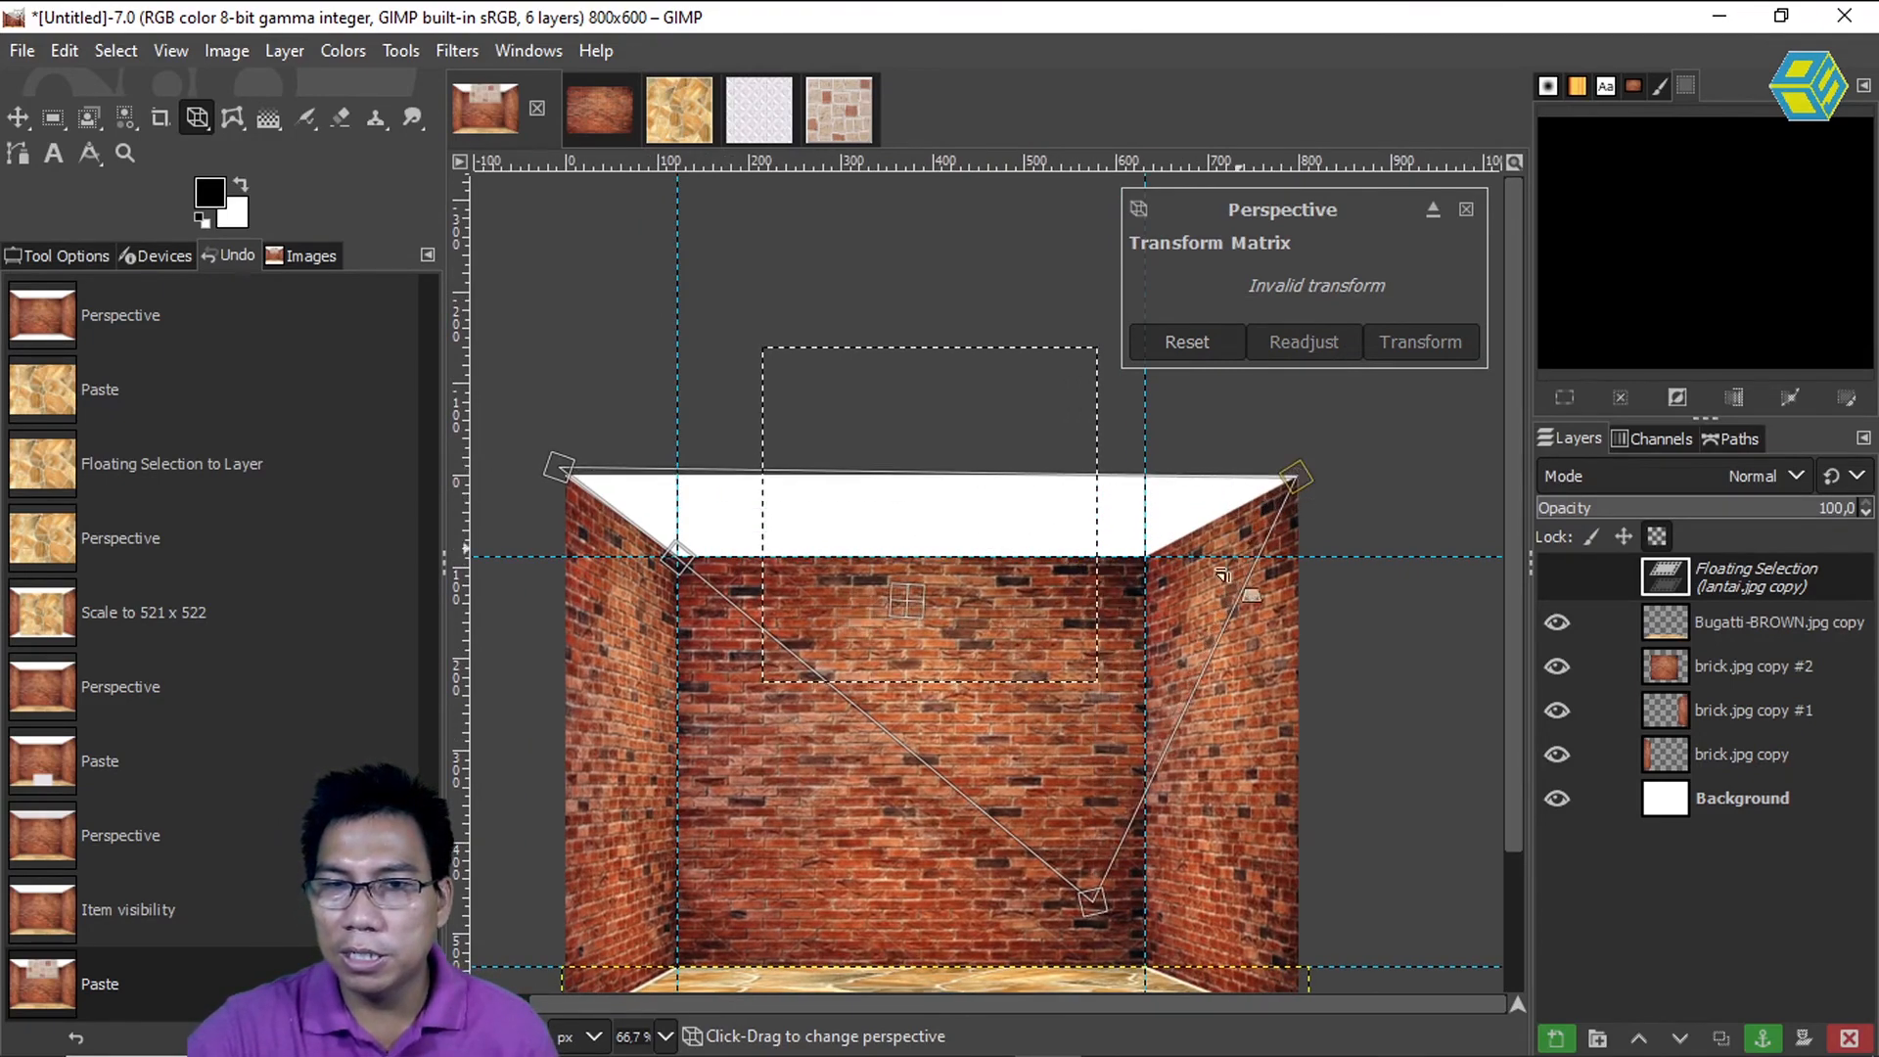
{"action": "left_click_drag", "start_coordinate": [1093, 898], "coordinate": [1141, 553]}
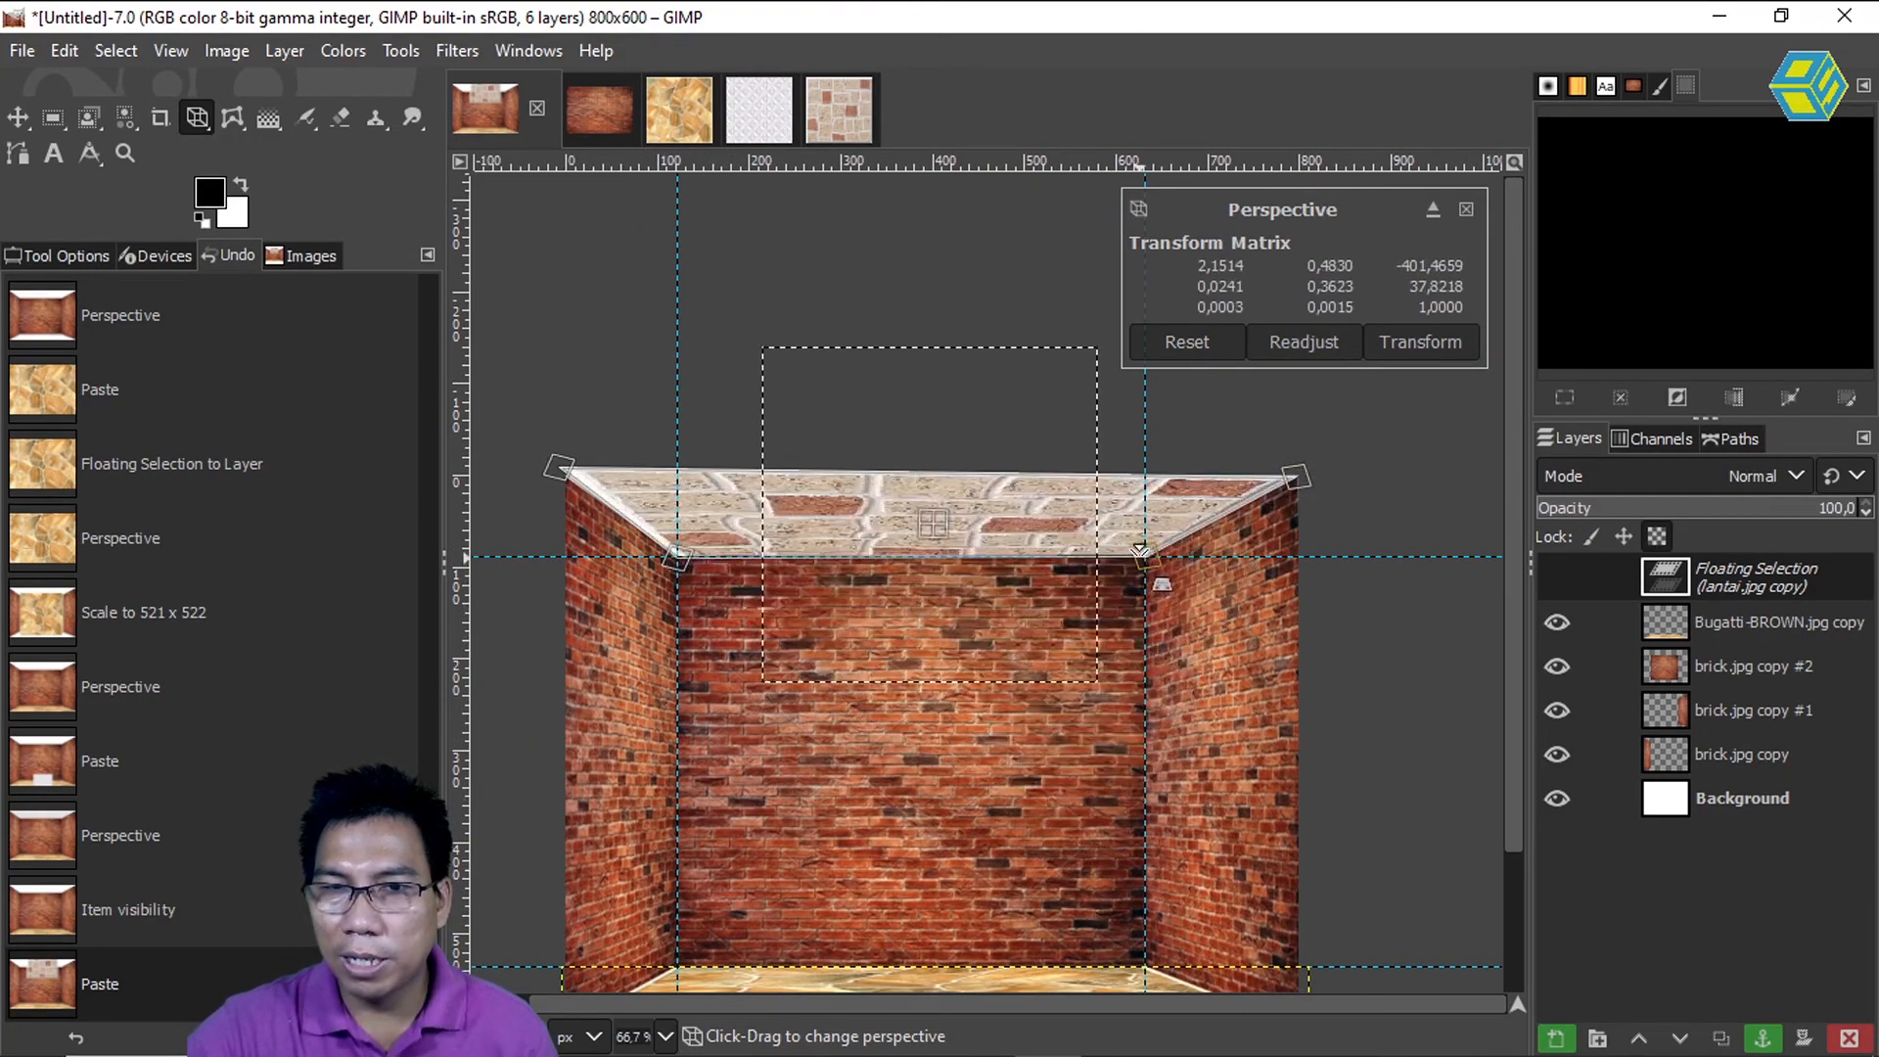
{"action": "key", "text": "Return"}
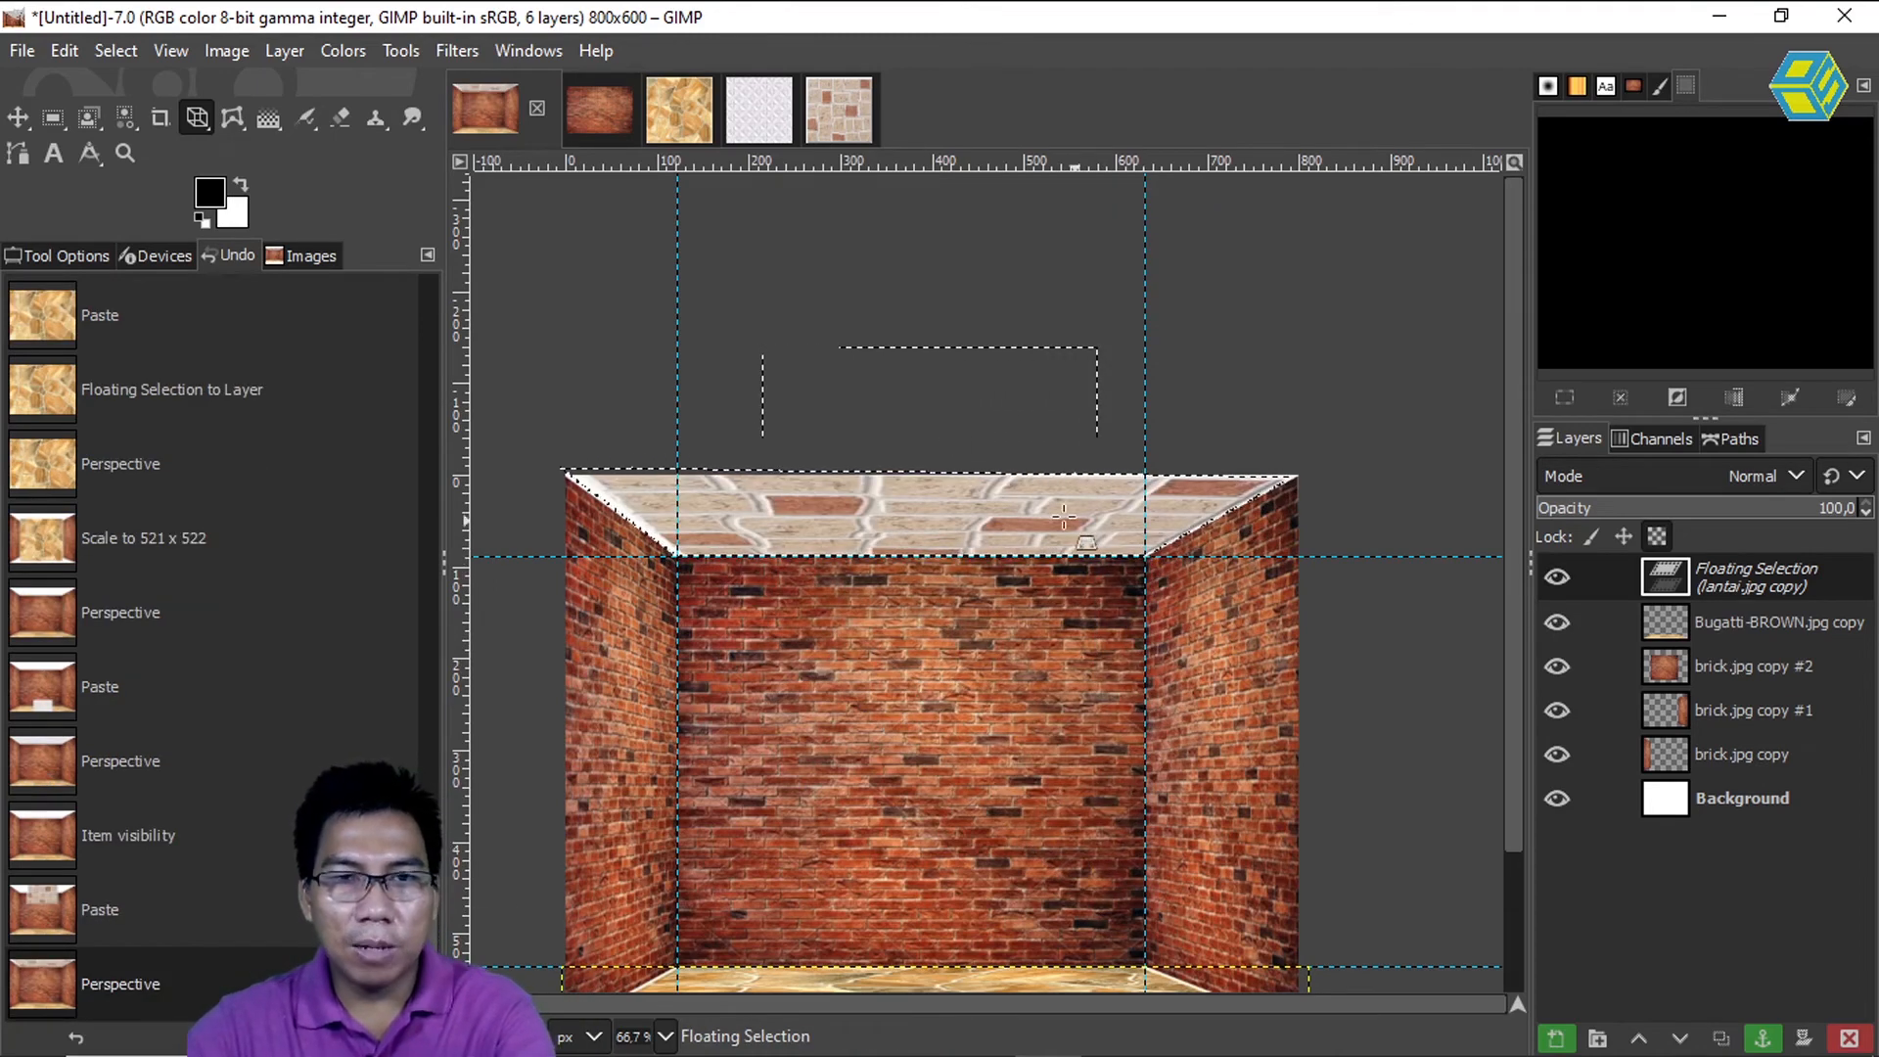
{"action": "left_click_drag", "start_coordinate": [952, 453], "coordinate": [958, 257]}
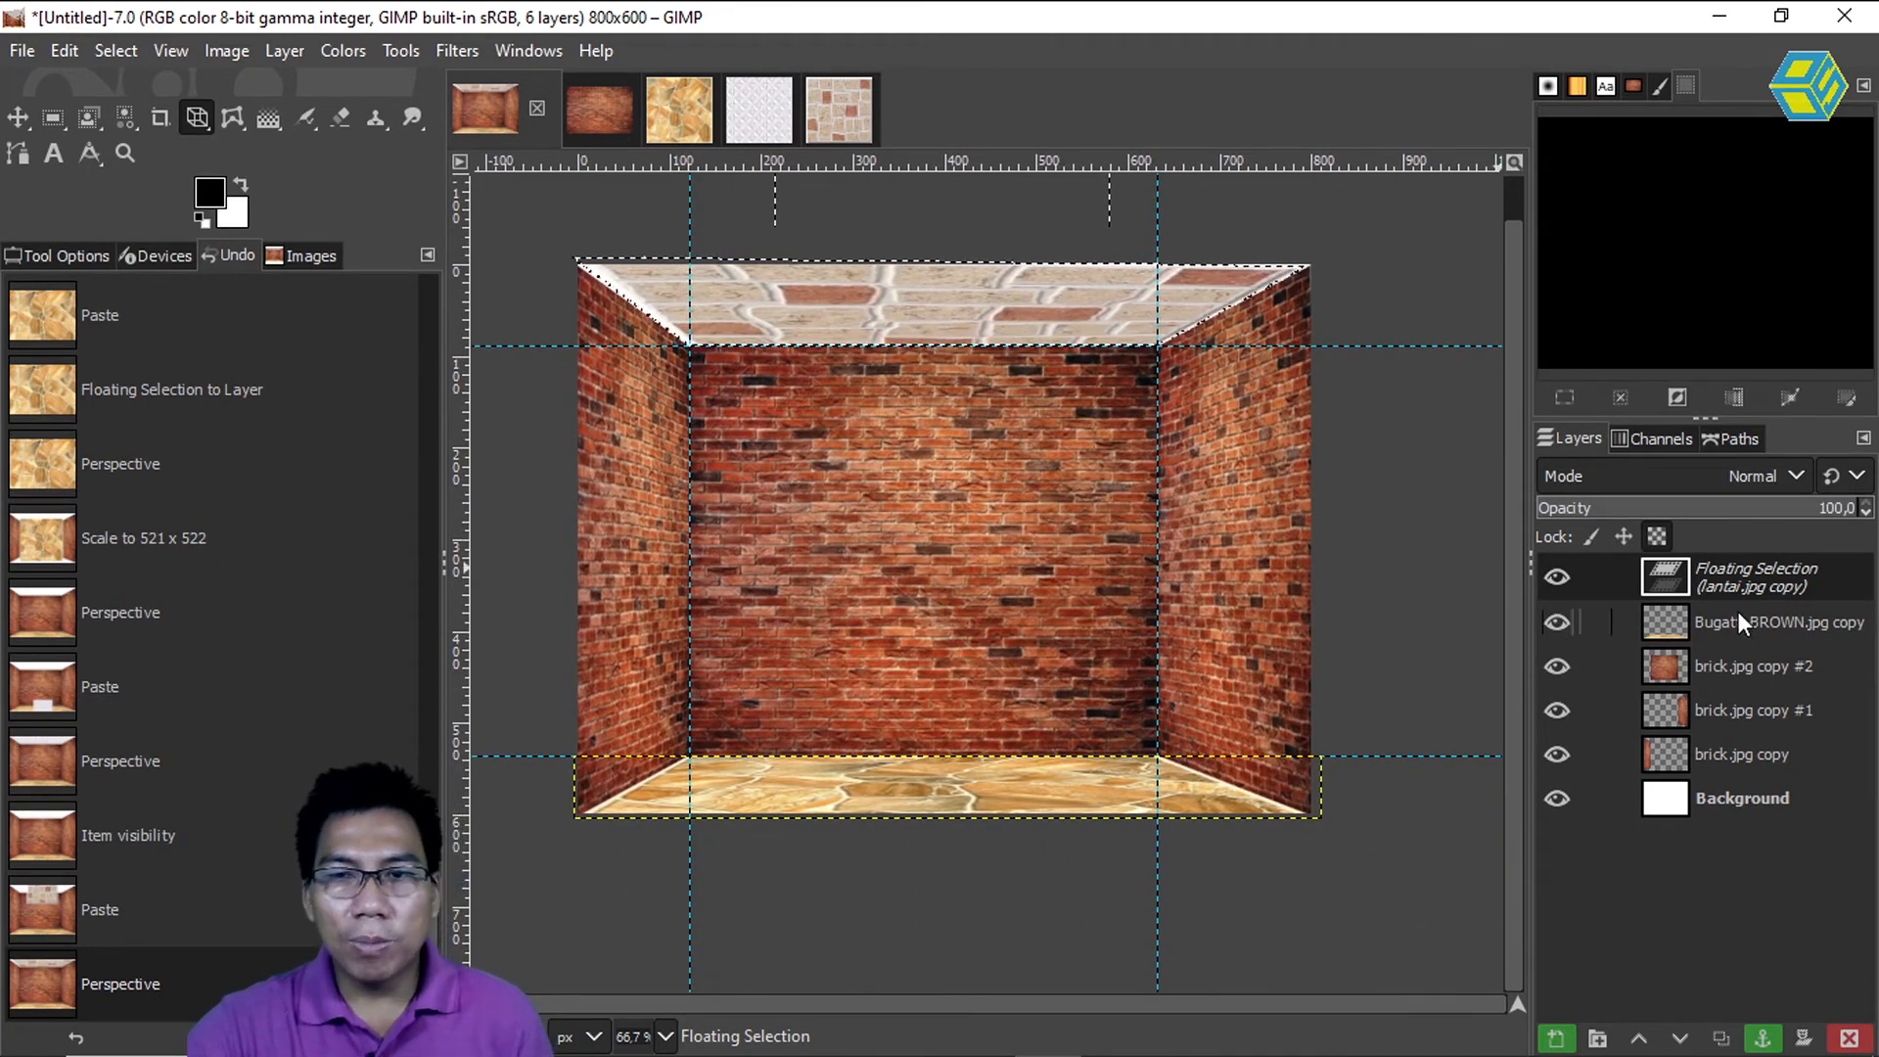
- Hide the floating lantai ceiling, and paste a copy of the brick image into the room image as a new layer
{"action": "left_click", "coordinate": [1556, 576]}
{"action": "left_click", "coordinate": [593, 113]}
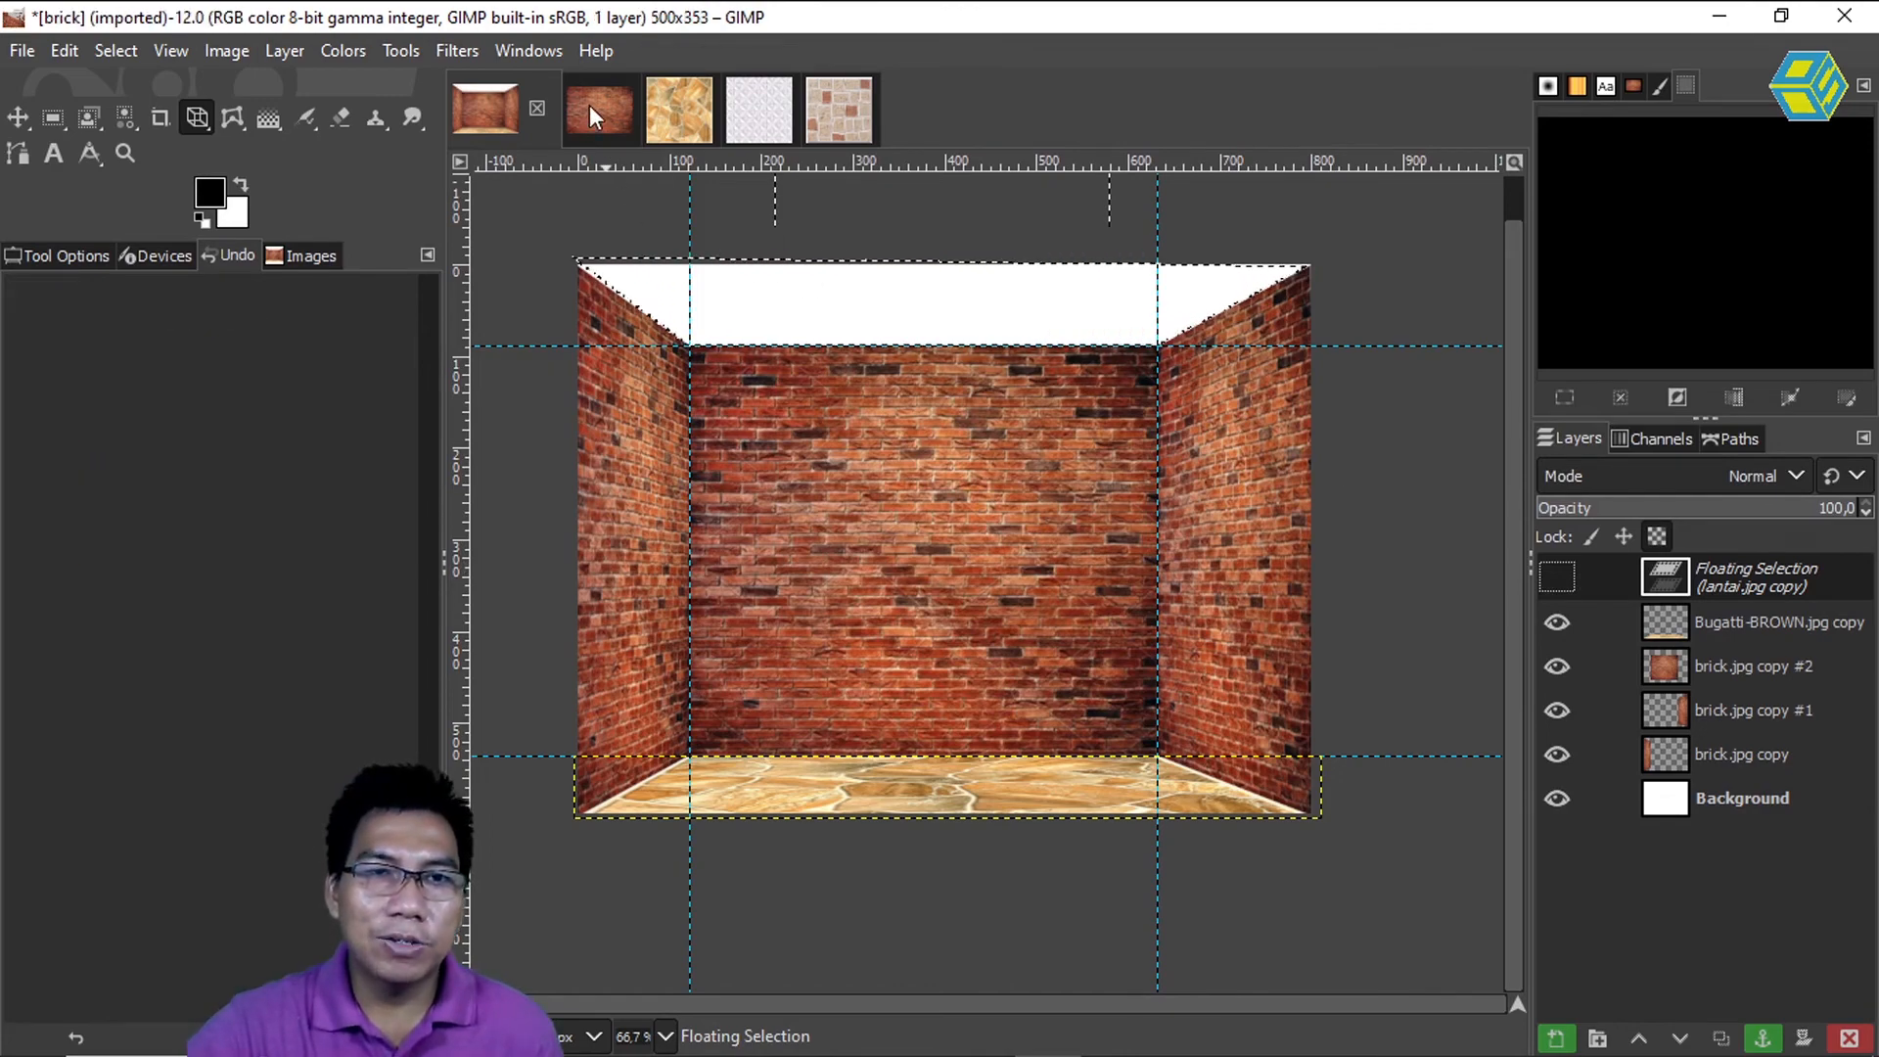
{"action": "left_click", "coordinate": [979, 592]}
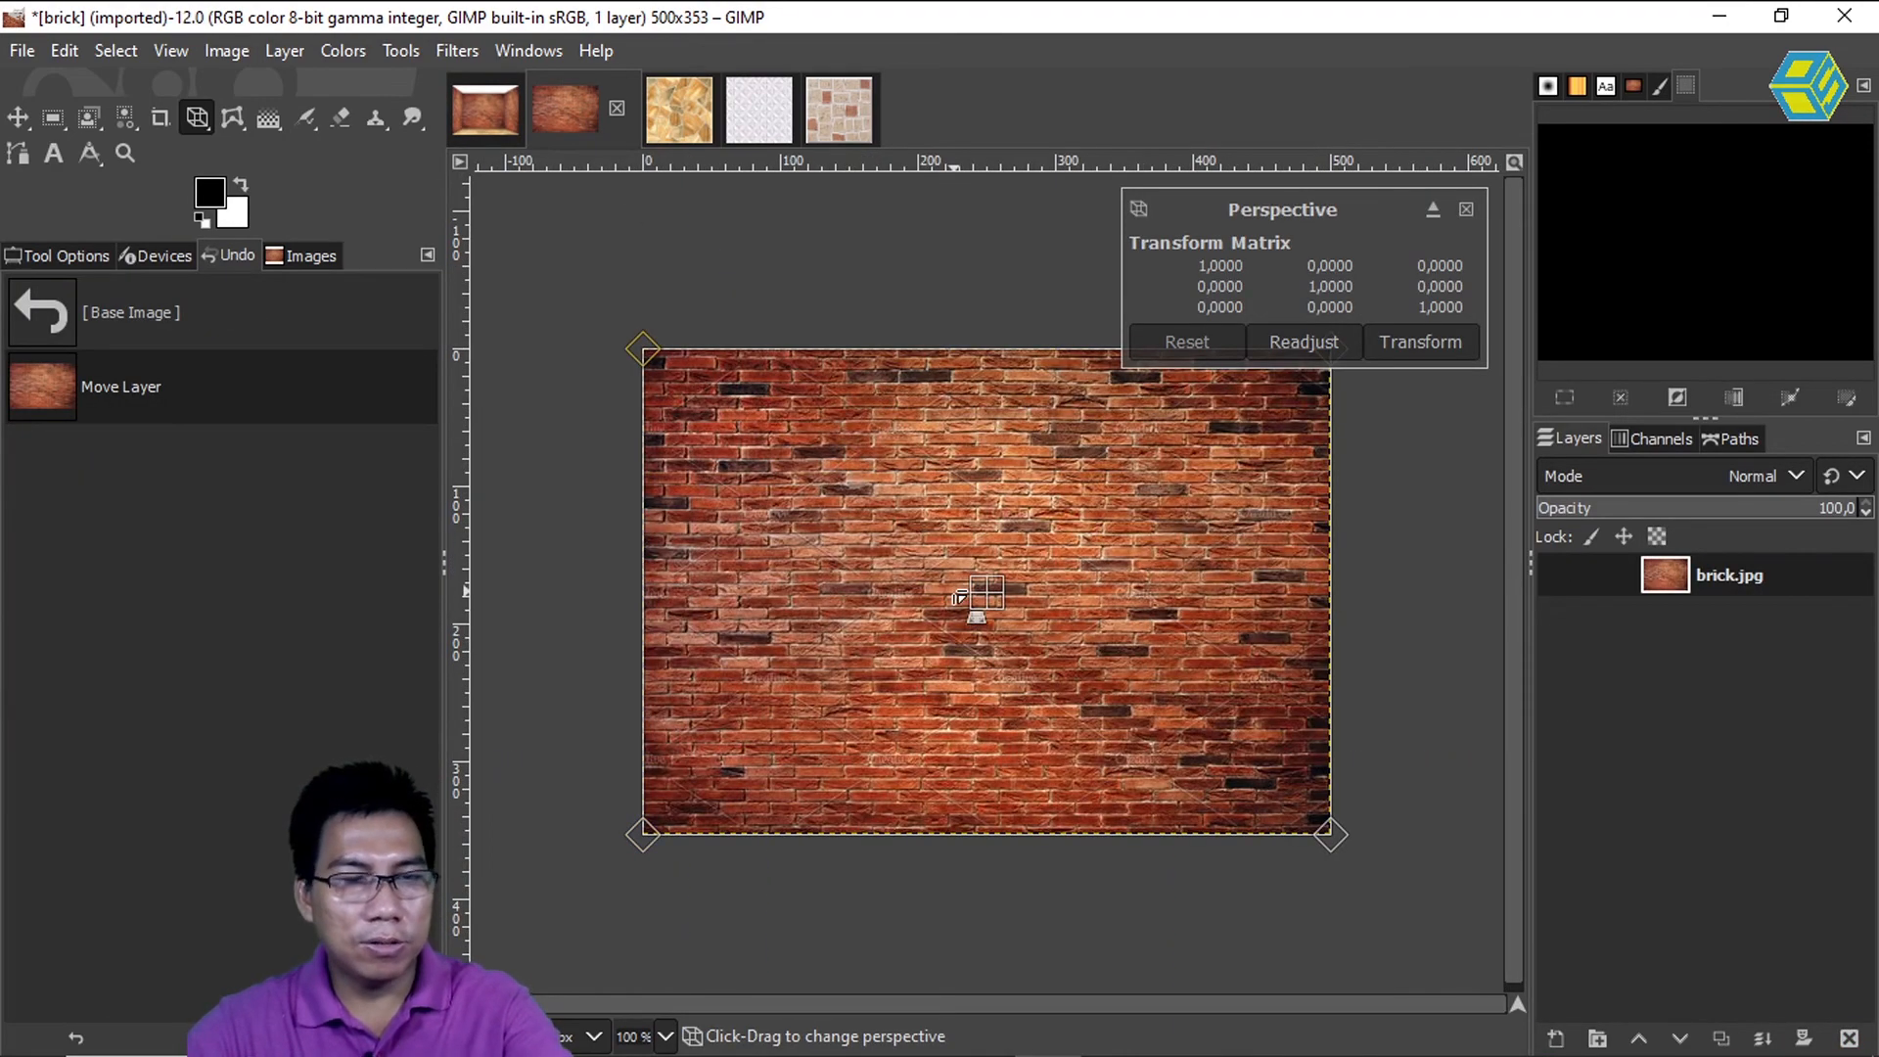
{"action": "key", "text": "ctrl+c"}
{"action": "left_click", "coordinate": [495, 114]}
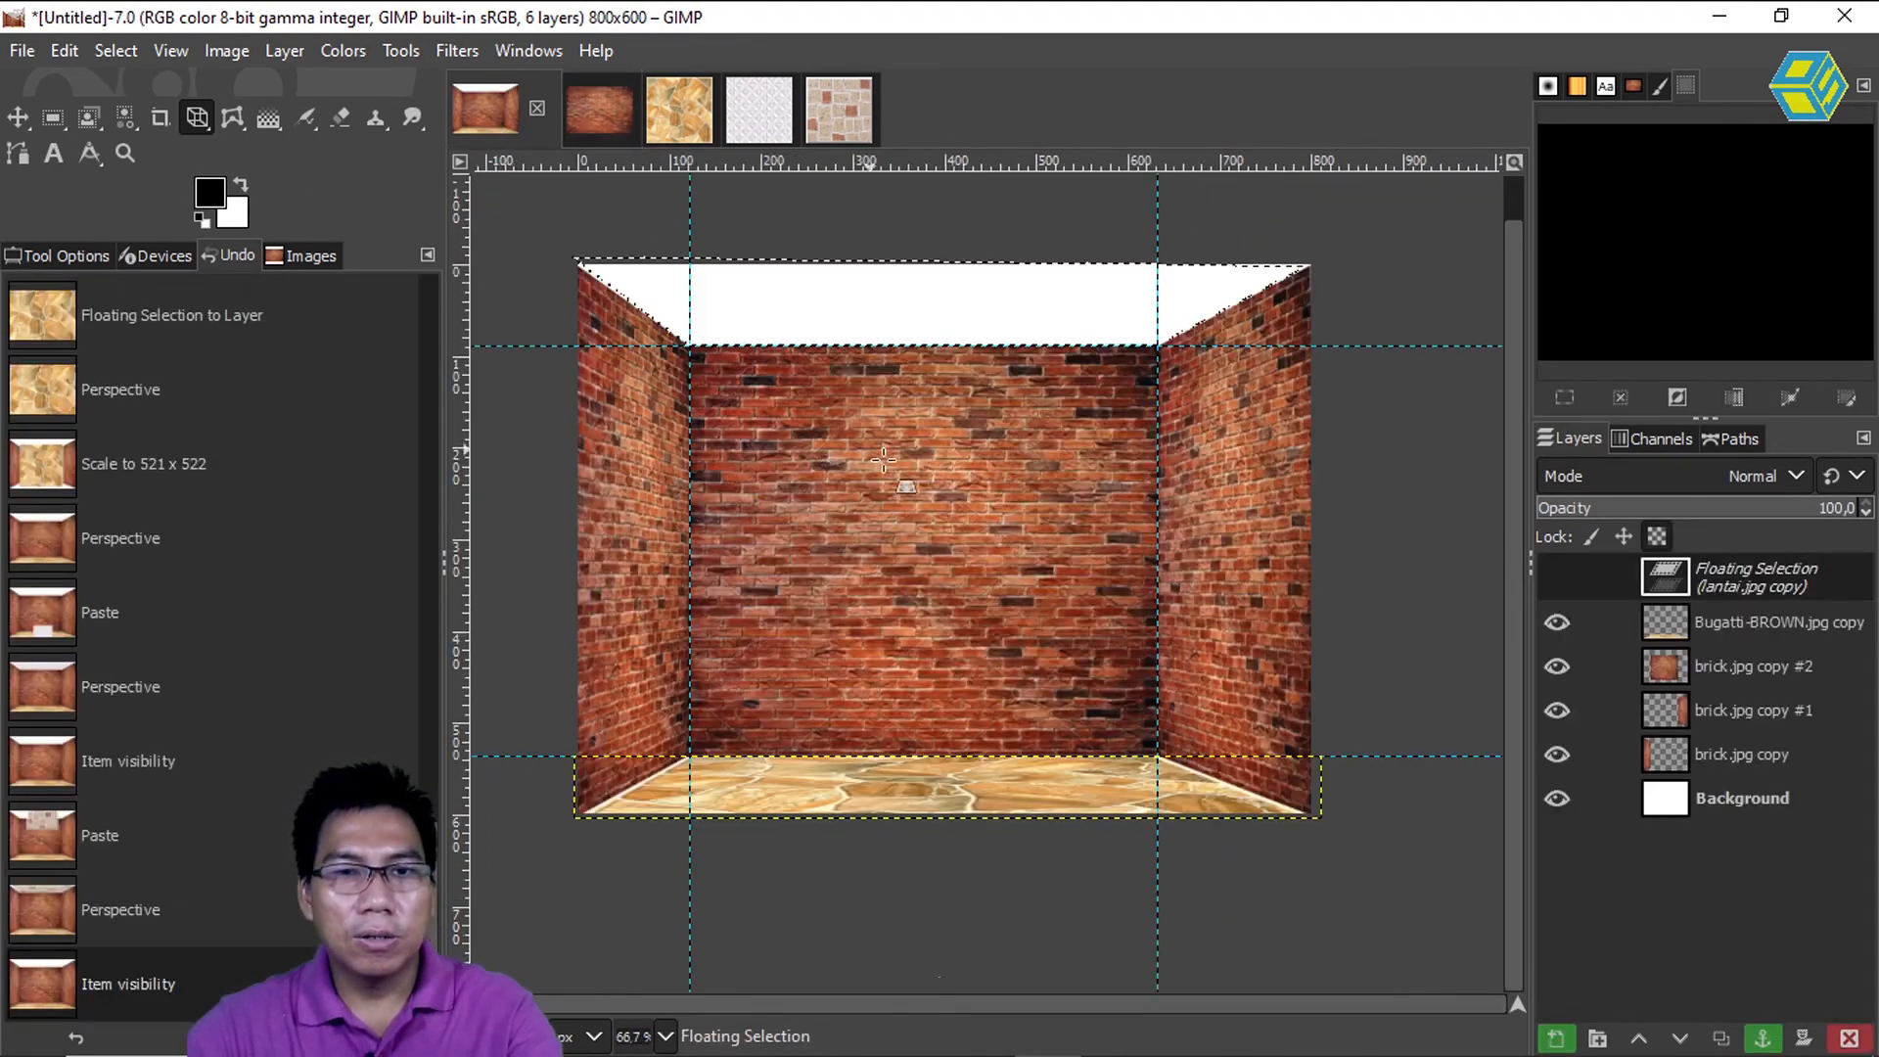
{"action": "key", "text": "ctrl+v"}
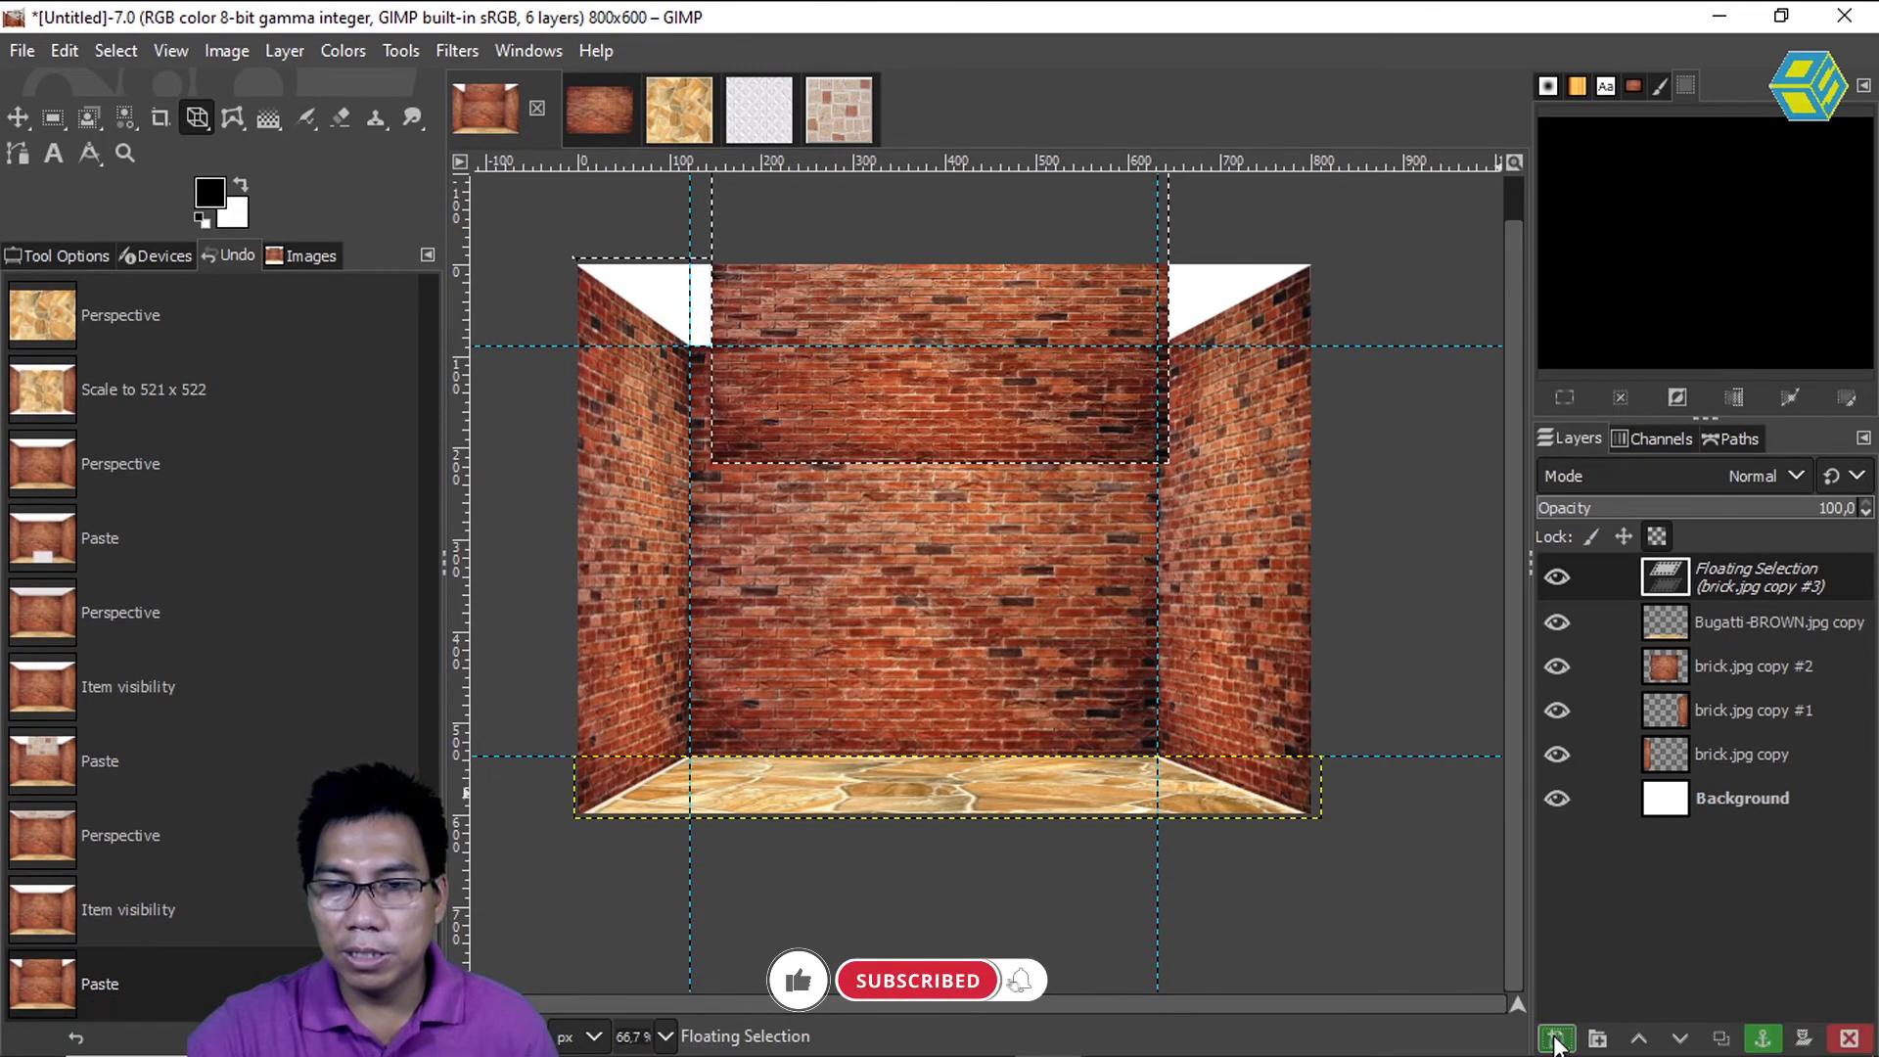
{"action": "left_click", "coordinate": [1554, 1042]}
- Try to fit the new brick layer to the ceiling area with a Perspective transform, and undo the transform
{"action": "left_click", "coordinate": [912, 387]}
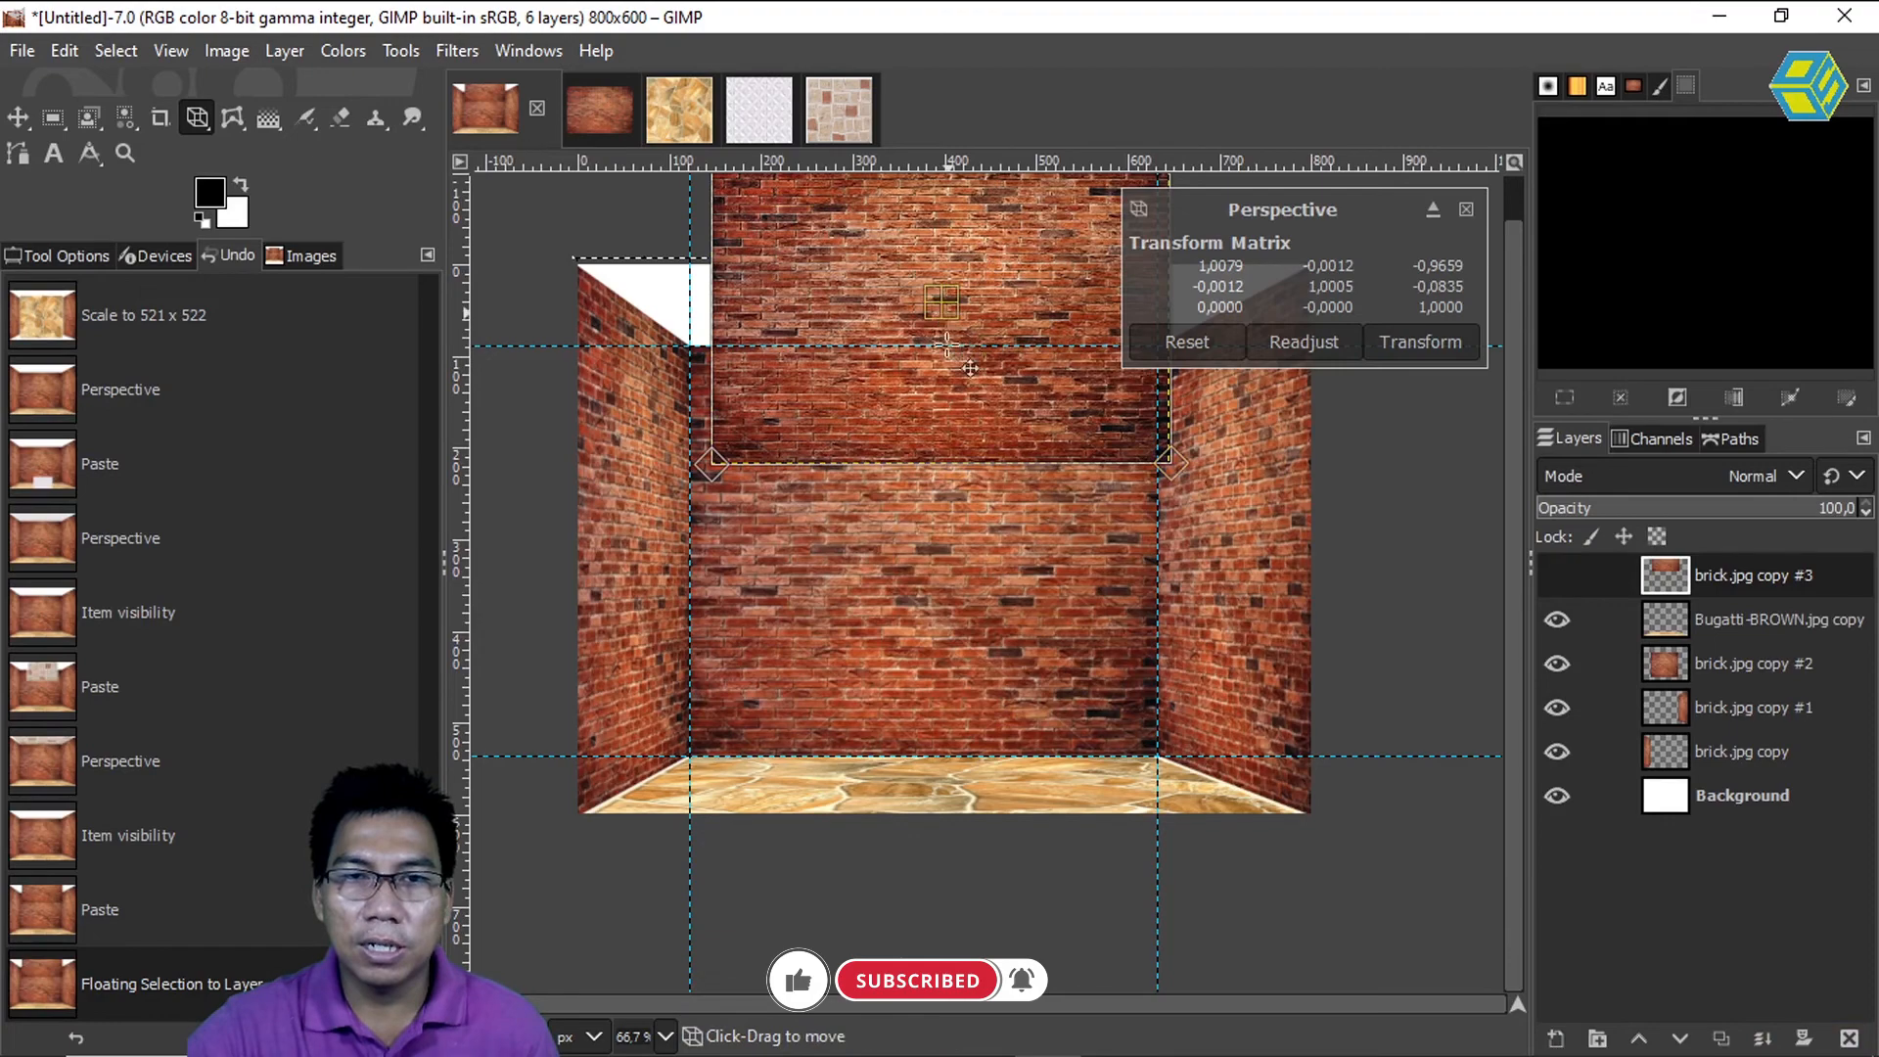
{"action": "left_click_drag", "start_coordinate": [939, 315], "coordinate": [941, 490]}
{"action": "scroll", "coordinate": [949, 512], "scroll_direction": "up", "scroll_amount": 3}
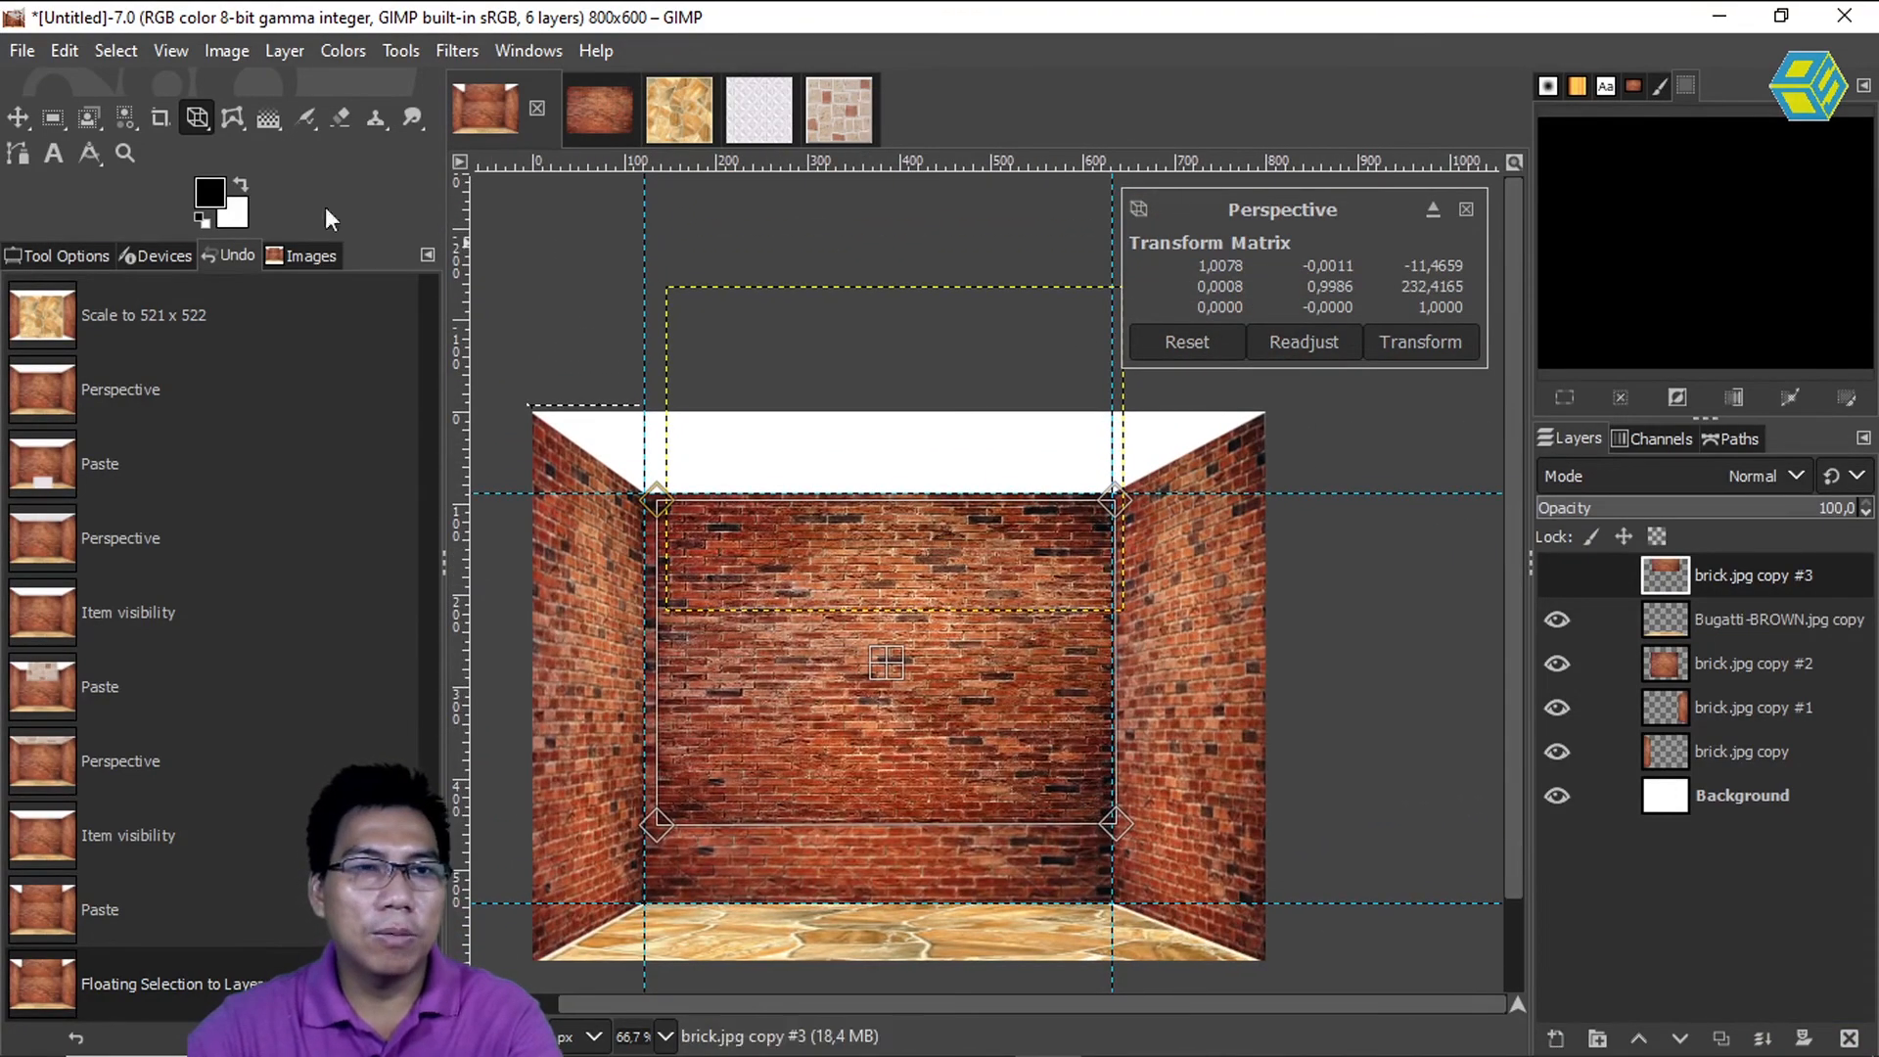
{"action": "left_click_drag", "start_coordinate": [657, 497], "coordinate": [527, 402]}
{"action": "left_click_drag", "start_coordinate": [665, 805], "coordinate": [653, 500]}
{"action": "left_click_drag", "start_coordinate": [1117, 516], "coordinate": [1266, 418]}
{"action": "left_click_drag", "start_coordinate": [1115, 822], "coordinate": [1112, 497]}
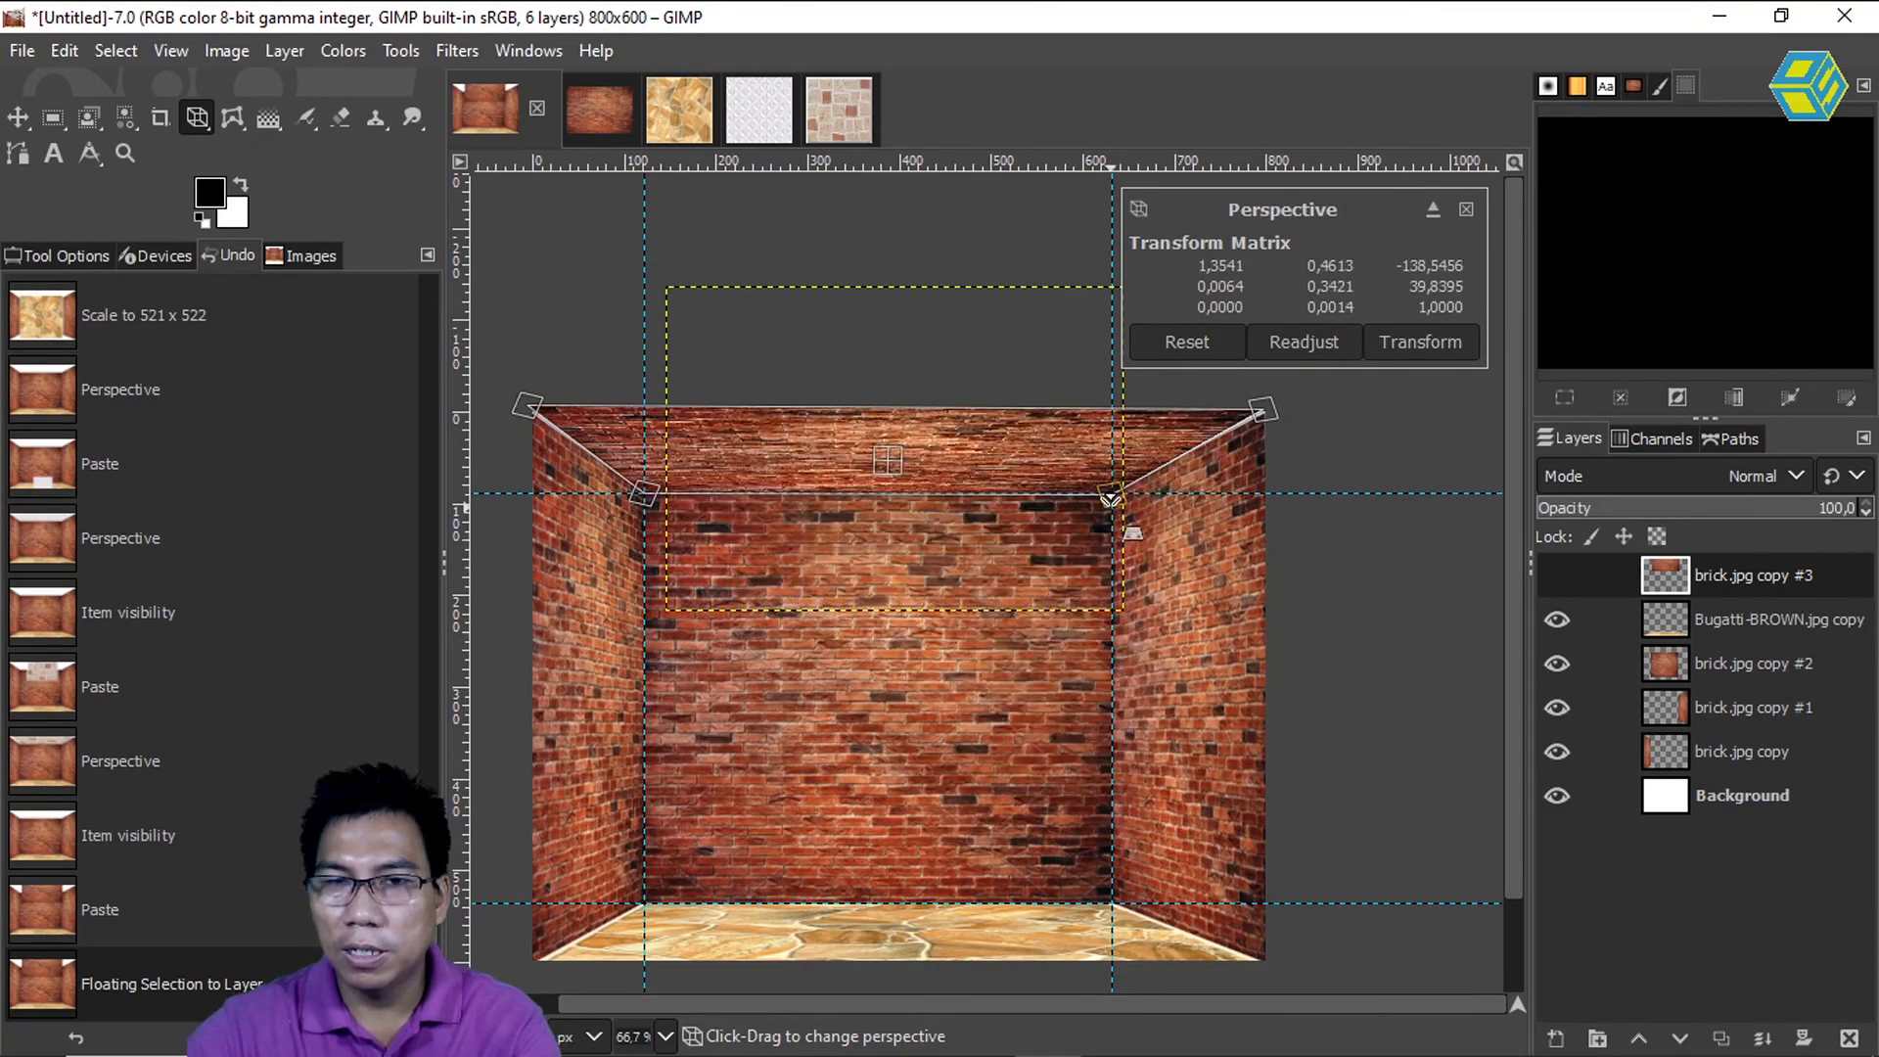
{"action": "left_click_drag", "start_coordinate": [1260, 413], "coordinate": [1274, 411]}
{"action": "key", "text": "Return"}
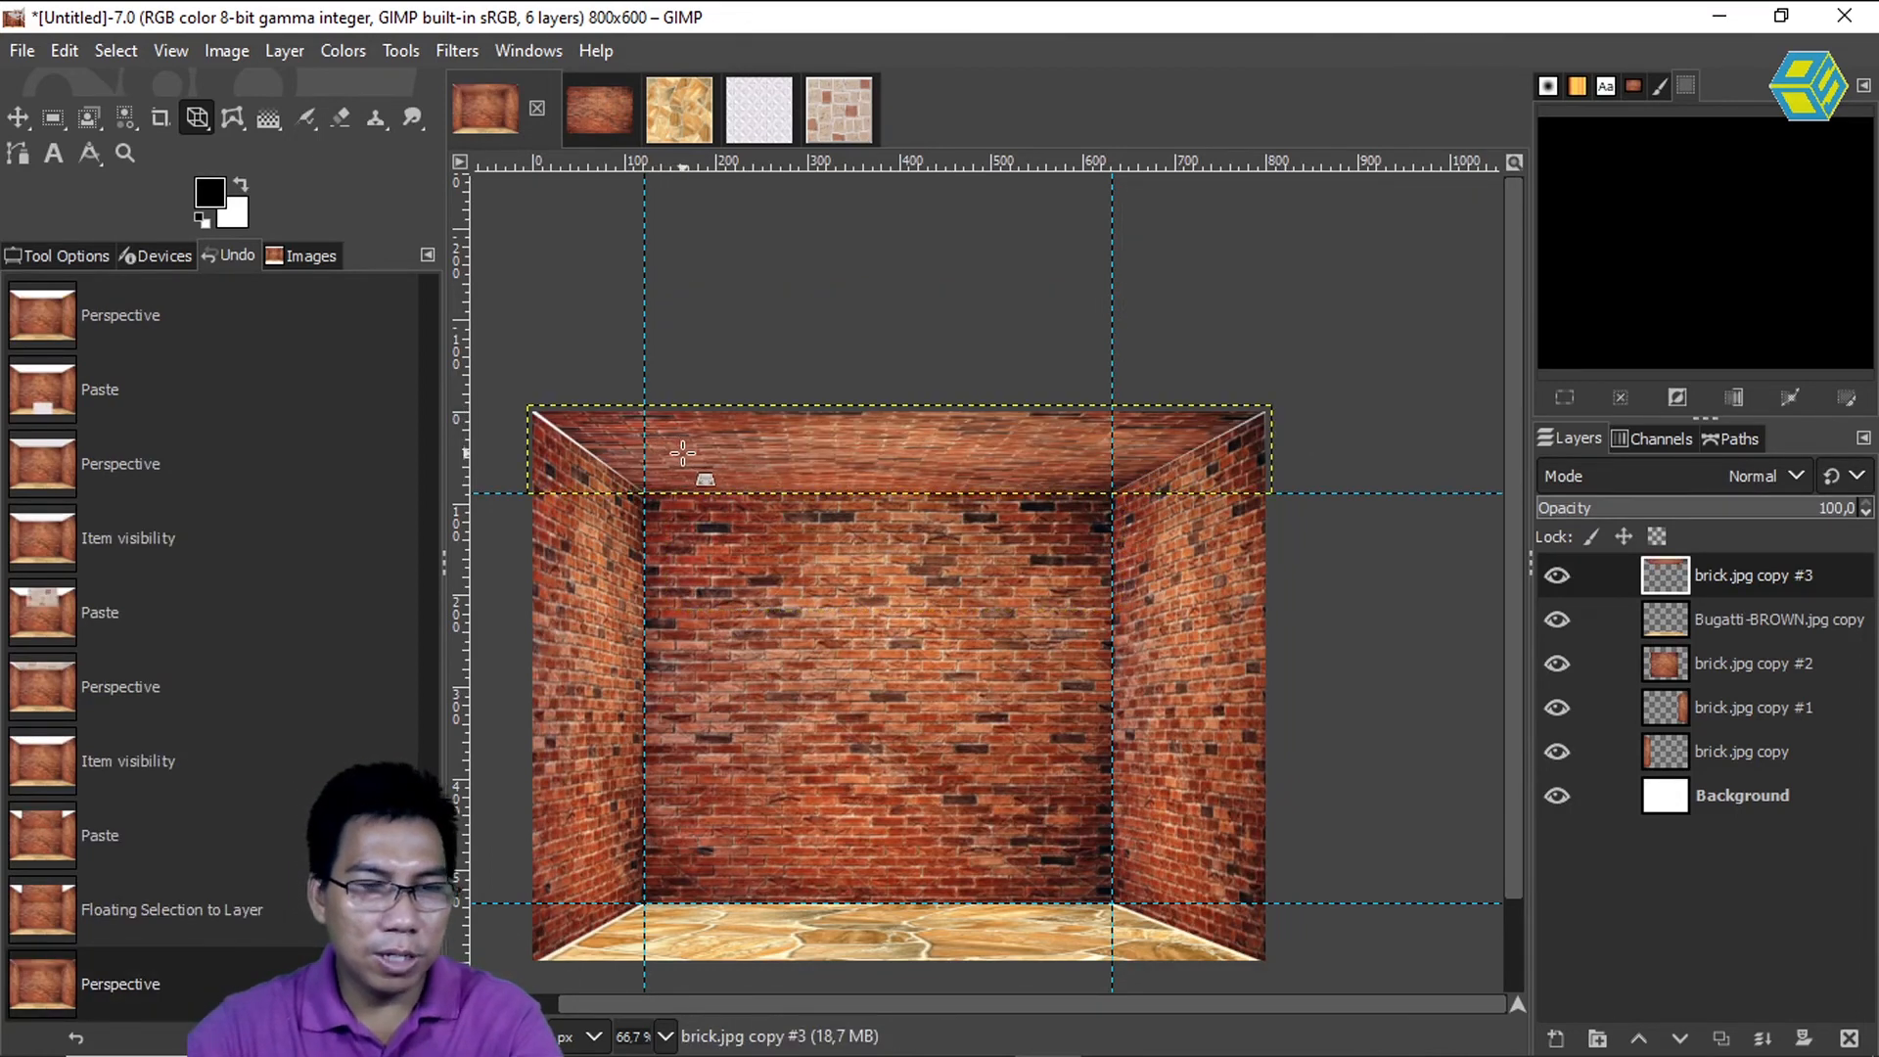
{"action": "key", "text": "ctrl+z"}
- Apply a Perspective transform that fits the new brick layer between the canvas's upper corners and the upper guide intersections as the ceiling
{"action": "left_click", "coordinate": [801, 442]}
{"action": "left_click_drag", "start_coordinate": [672, 290], "coordinate": [525, 406]}
{"action": "left_click_drag", "start_coordinate": [650, 619], "coordinate": [650, 497]}
{"action": "left_click_drag", "start_coordinate": [1125, 605], "coordinate": [1114, 494]}
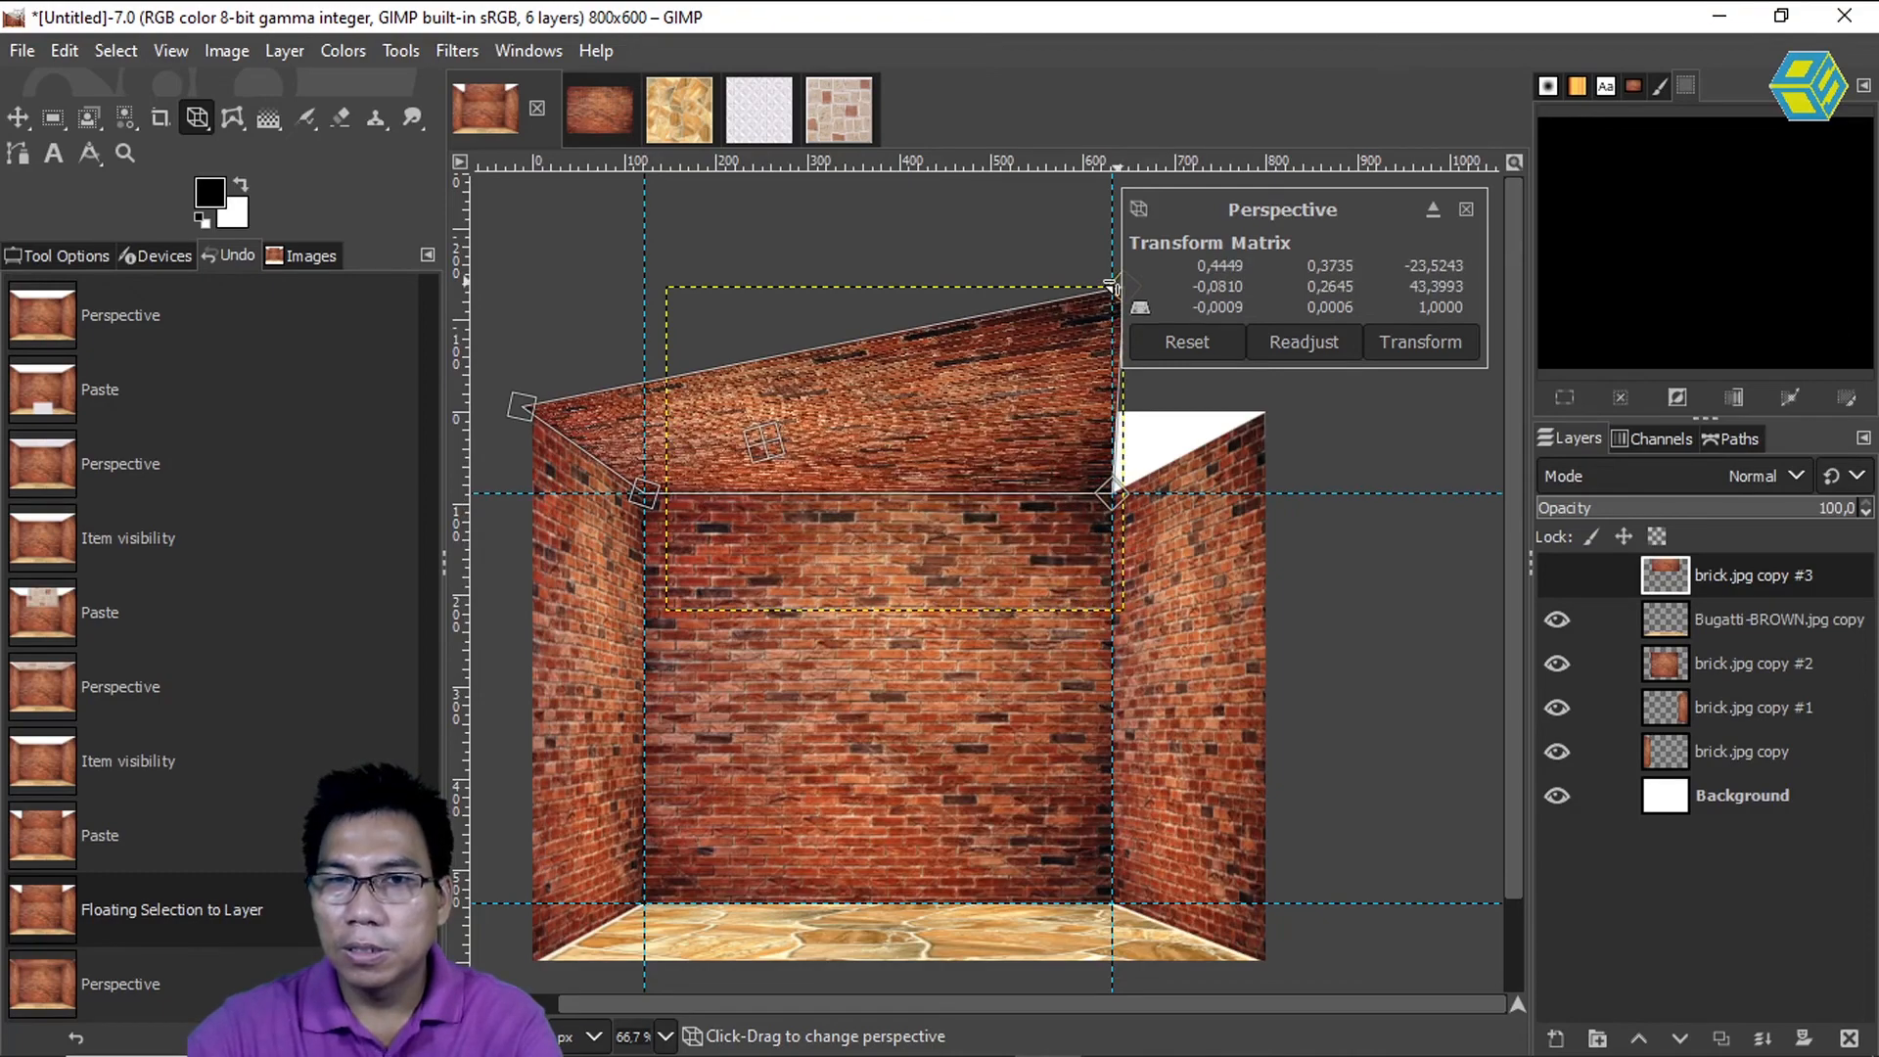
{"action": "left_click_drag", "start_coordinate": [1113, 288], "coordinate": [1263, 413]}
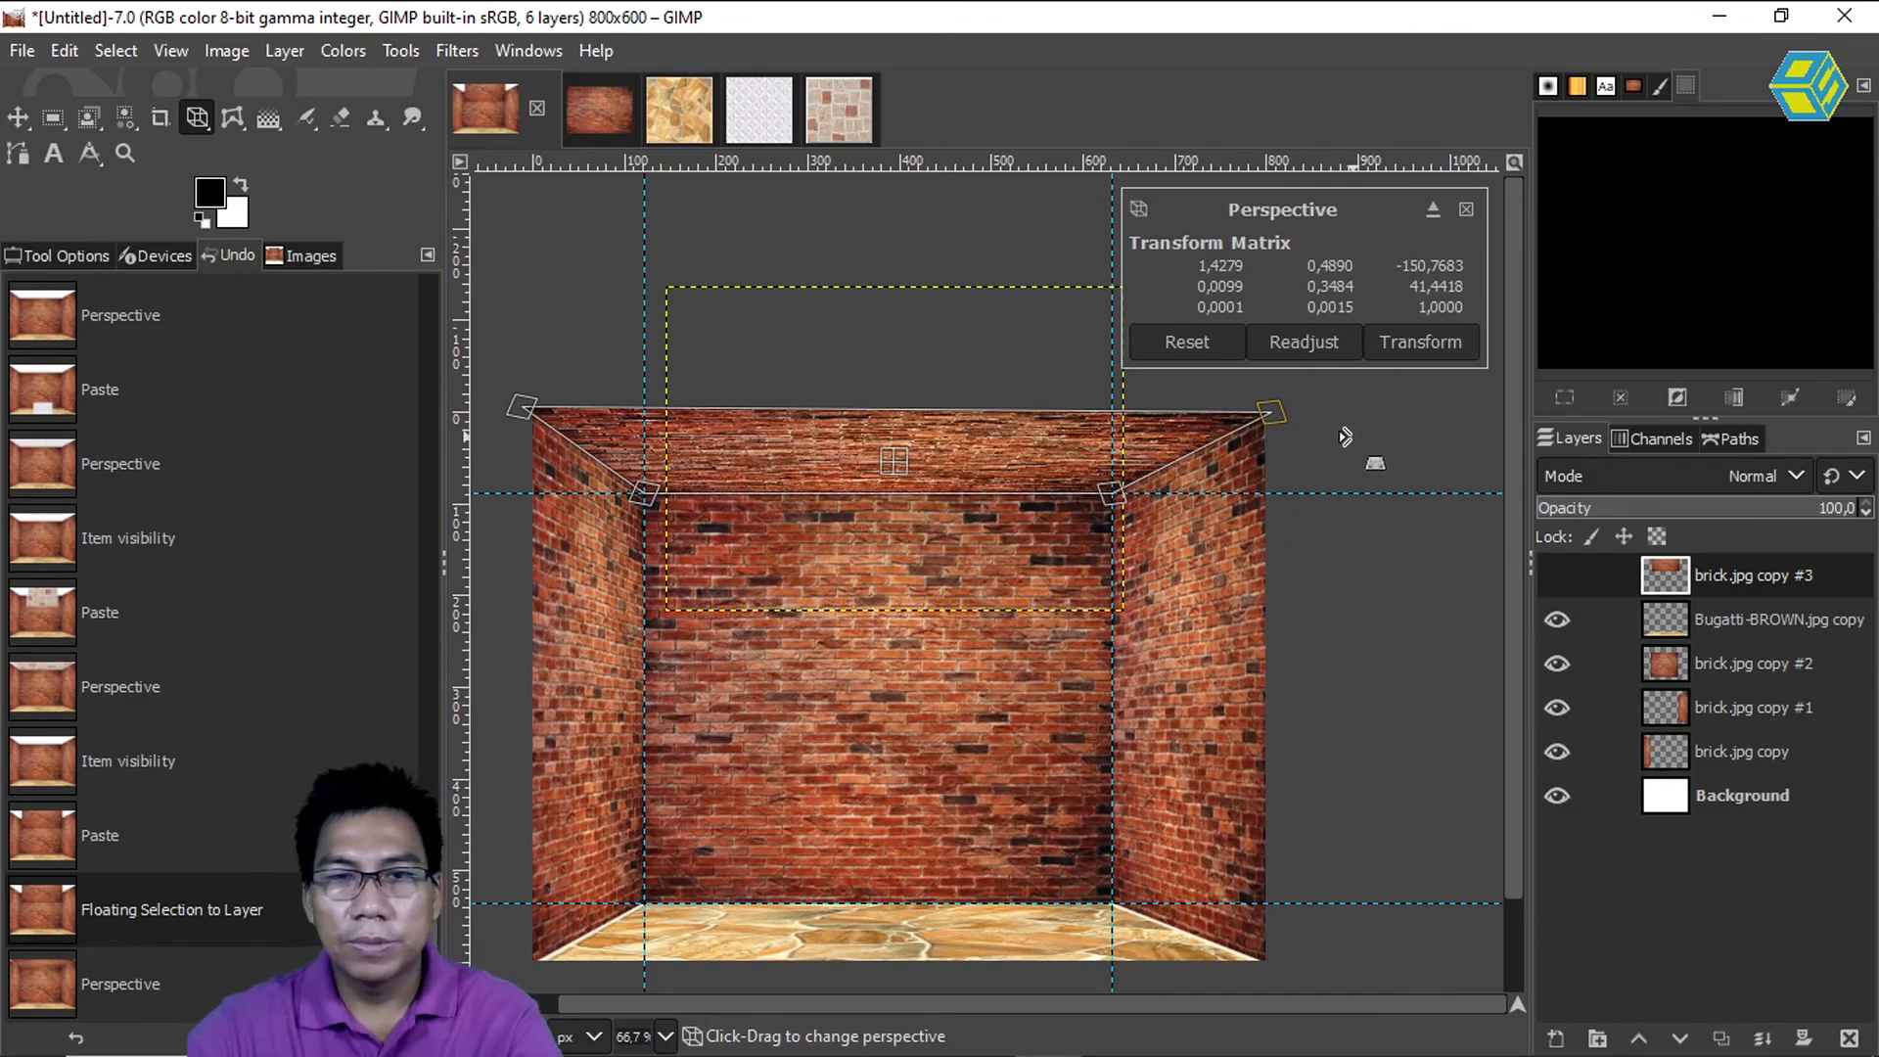
{"action": "key", "text": "Return"}
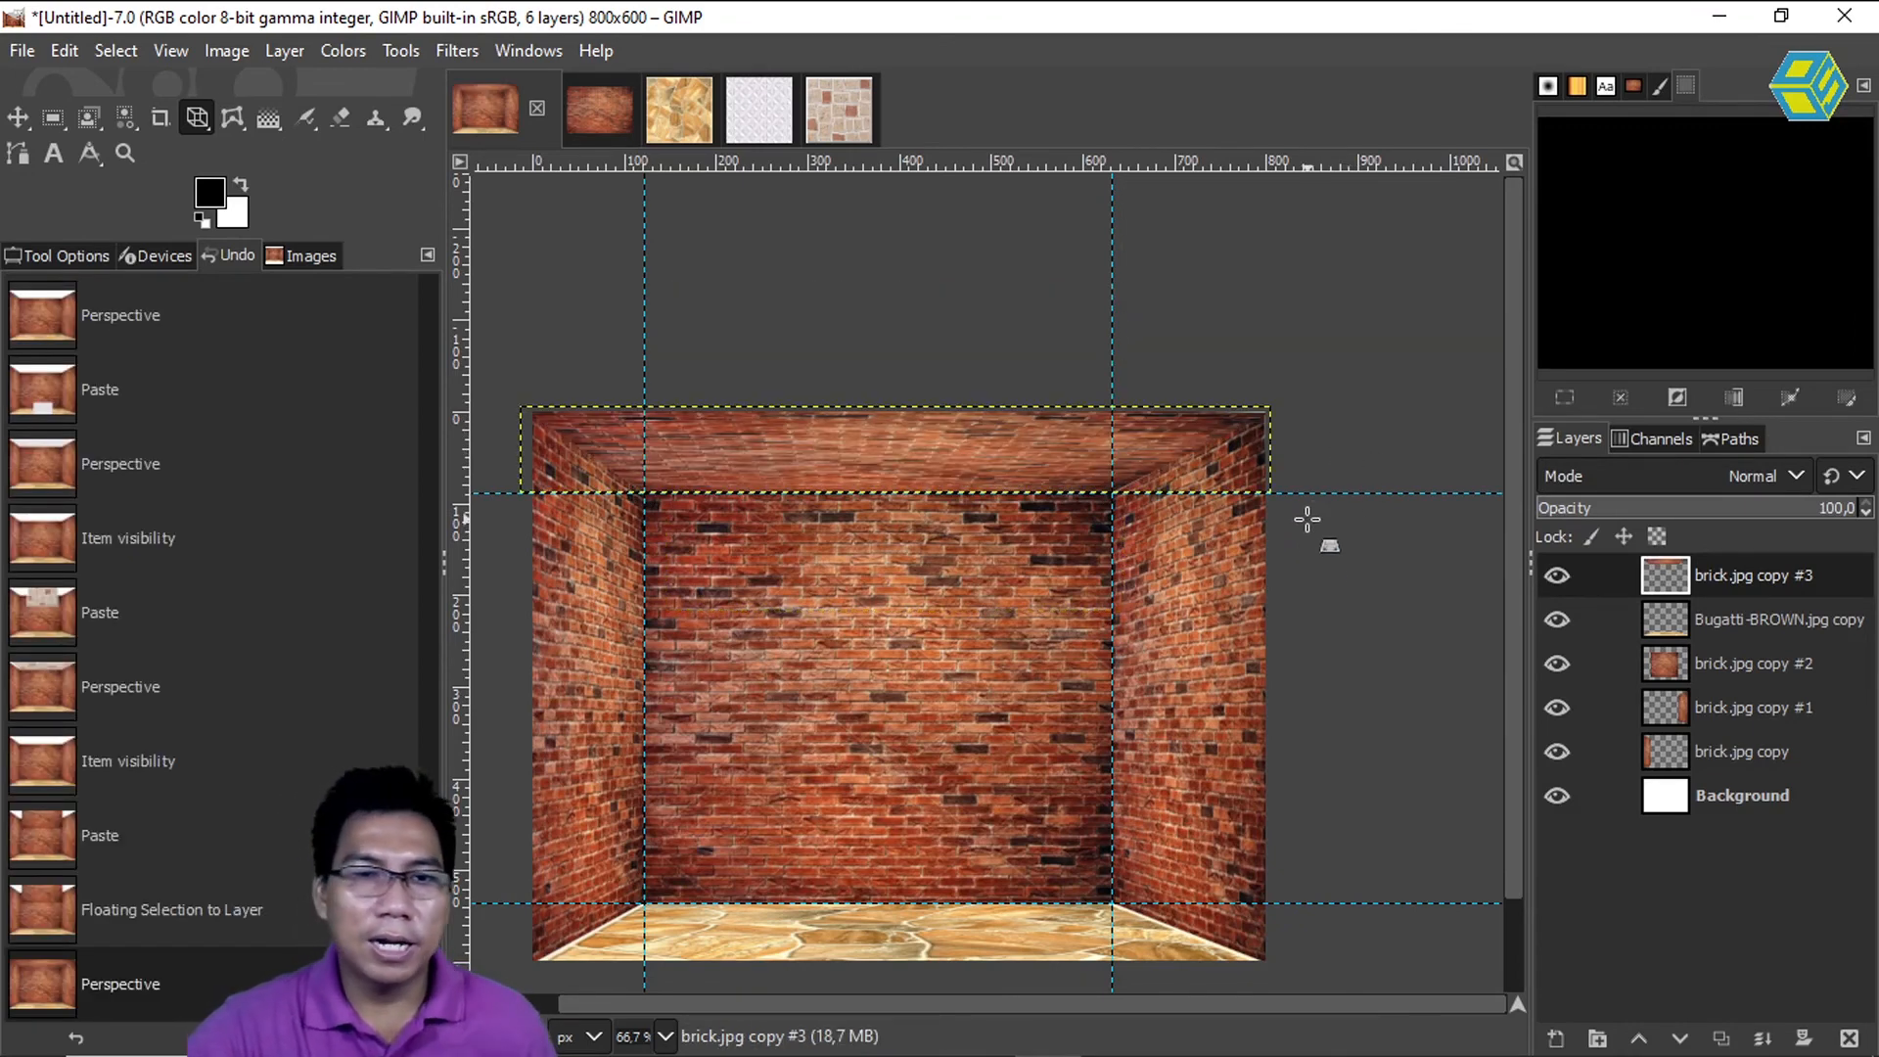
{"action": "left_click", "coordinate": [1739, 797]}
{"action": "key", "text": "space"}
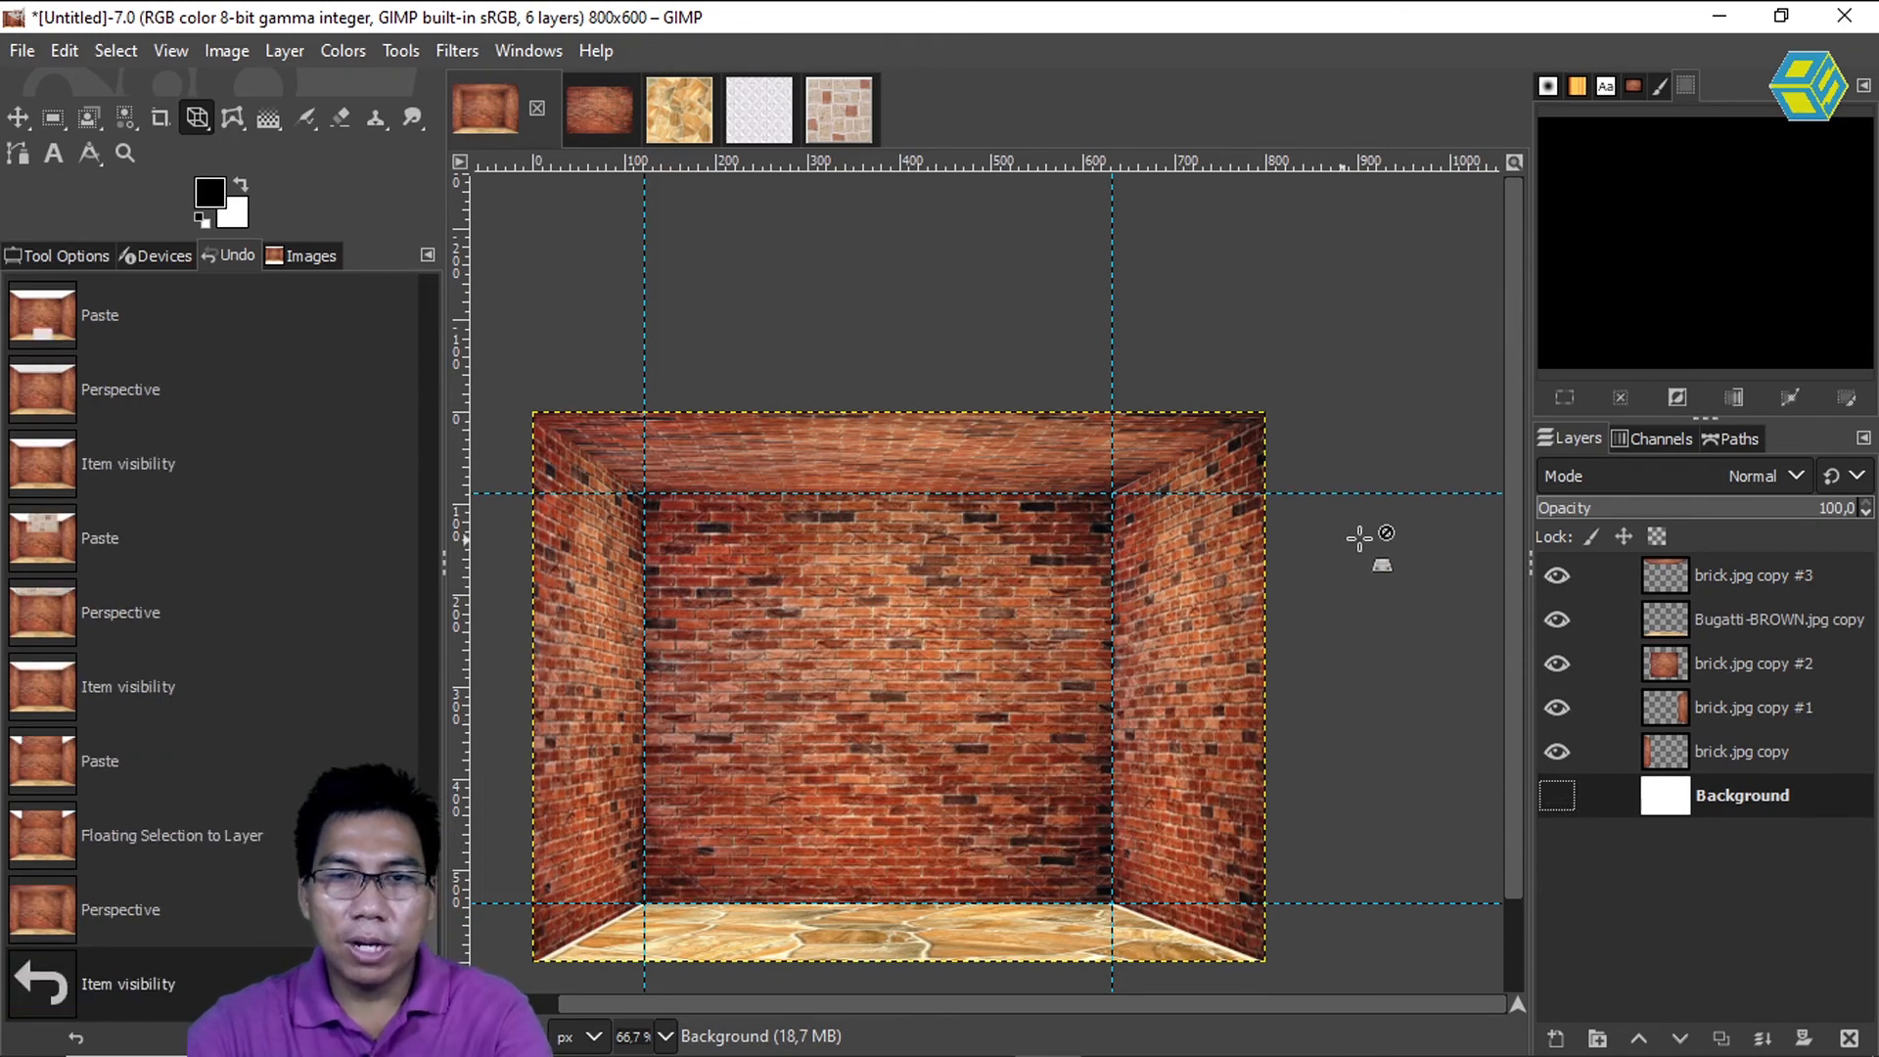
{"action": "left_click_drag", "start_coordinate": [969, 587], "coordinate": [1063, 471]}
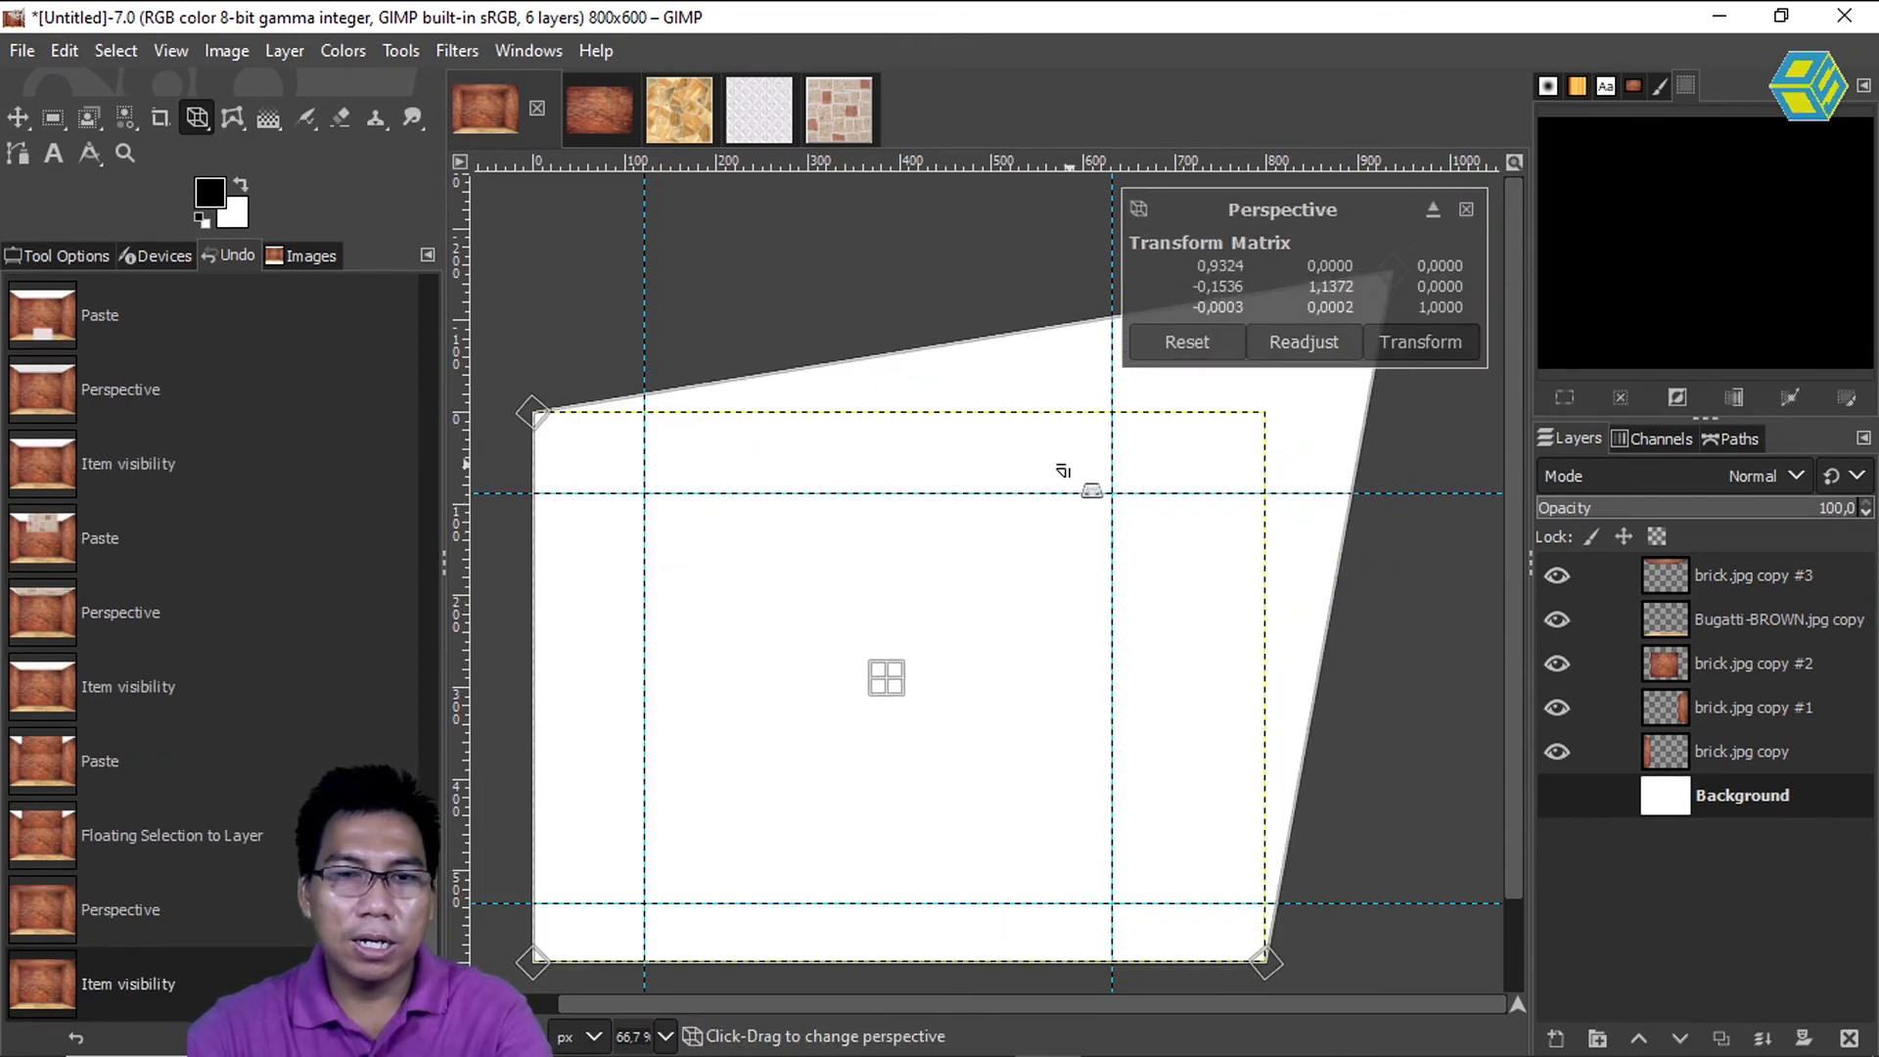
{"action": "key", "text": "ctrl+z"}
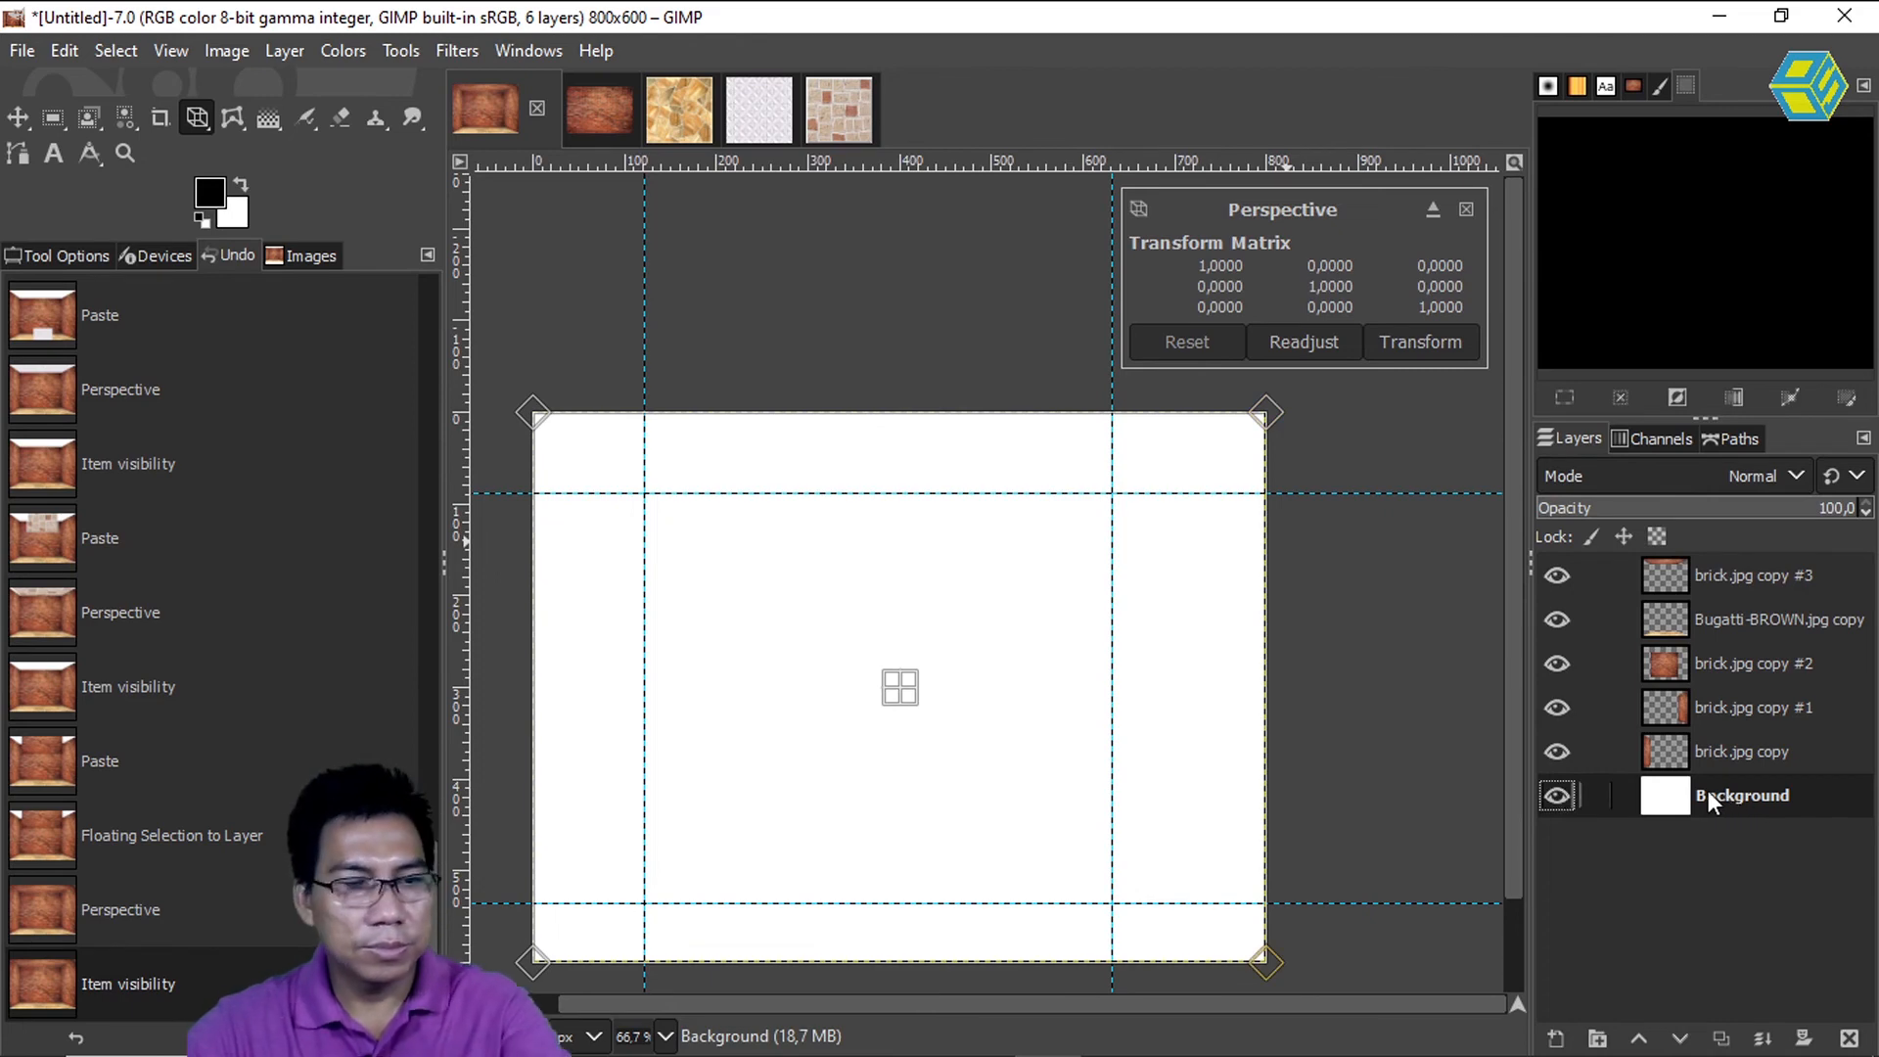
{"action": "left_click", "coordinate": [1753, 736]}
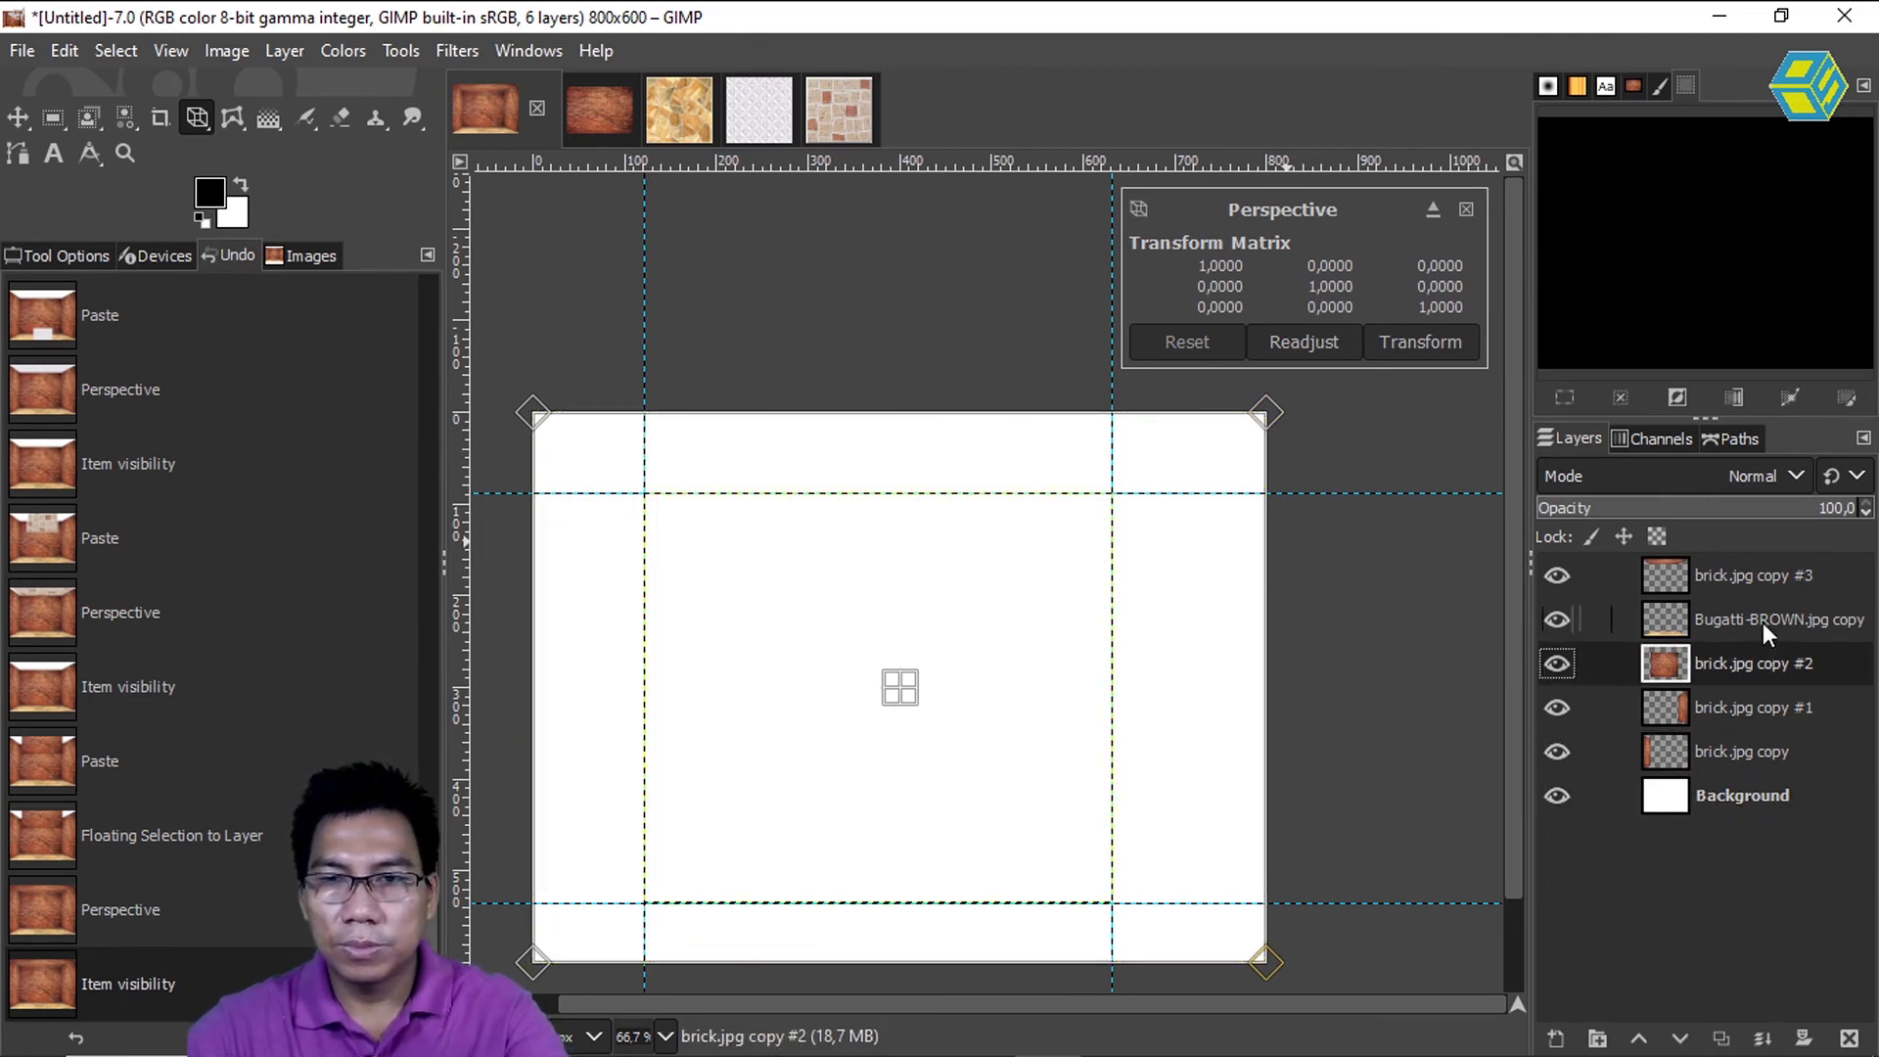
{"action": "left_click", "coordinate": [122, 323]}
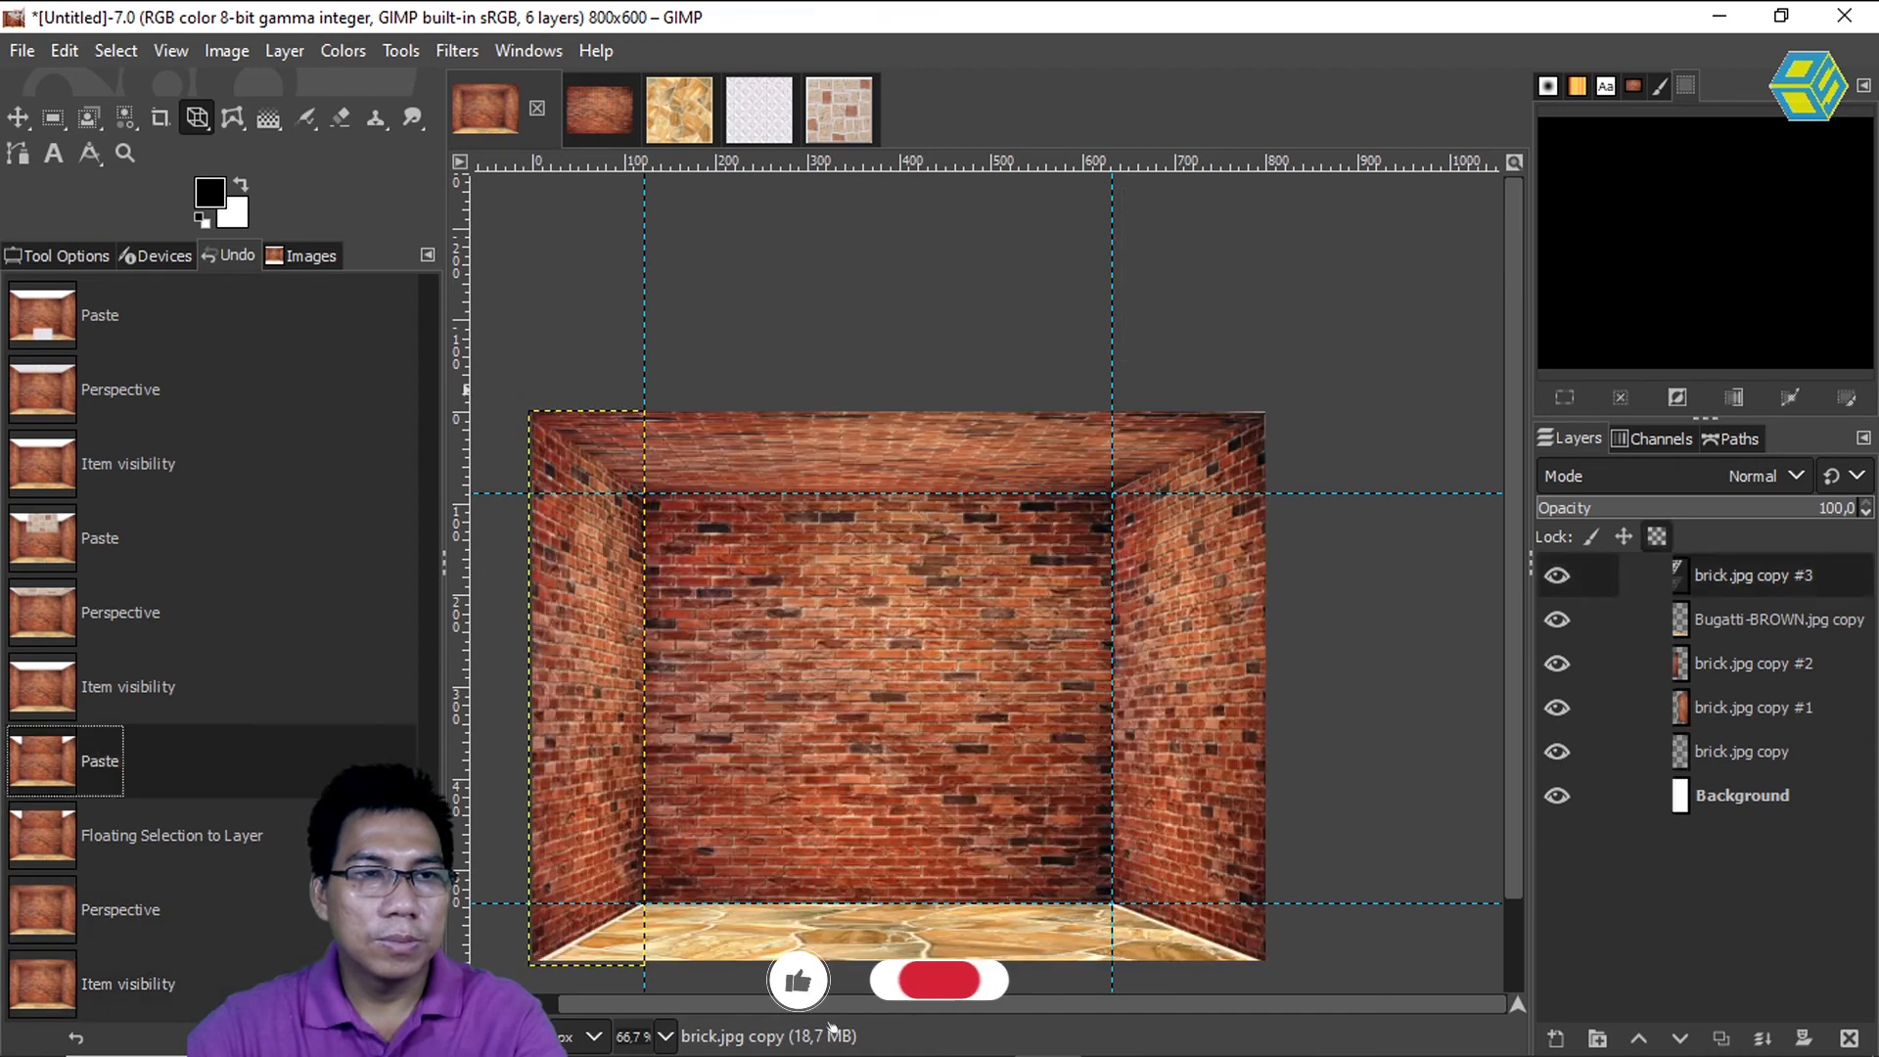
{"action": "left_click", "coordinate": [162, 966]}
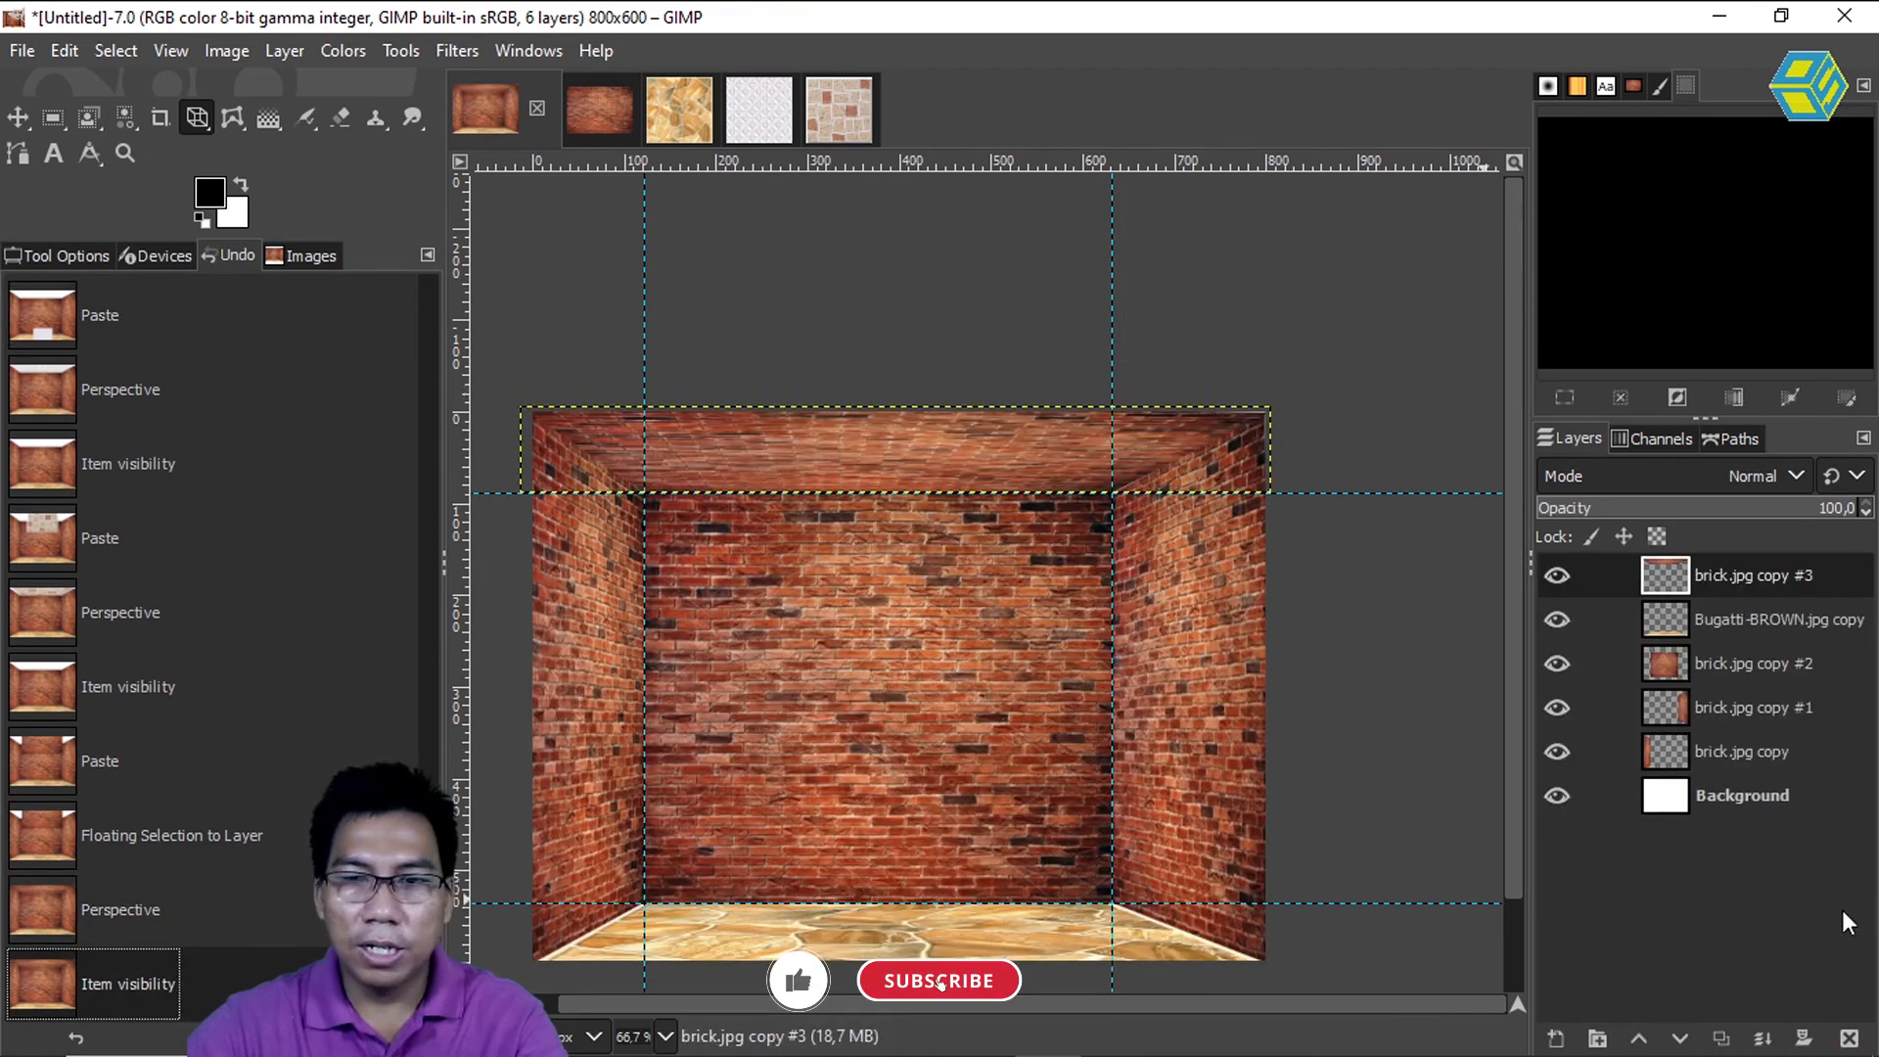
- Select and hide the Background layer, and switch to the Move tool
{"action": "left_click", "coordinate": [1780, 795]}
{"action": "left_click", "coordinate": [17, 117]}
{"action": "key", "text": "space"}
{"action": "left_click", "coordinate": [972, 302]}
{"action": "key", "text": "space"}
{"action": "left_click_drag", "start_coordinate": [970, 400], "coordinate": [1057, 268]}
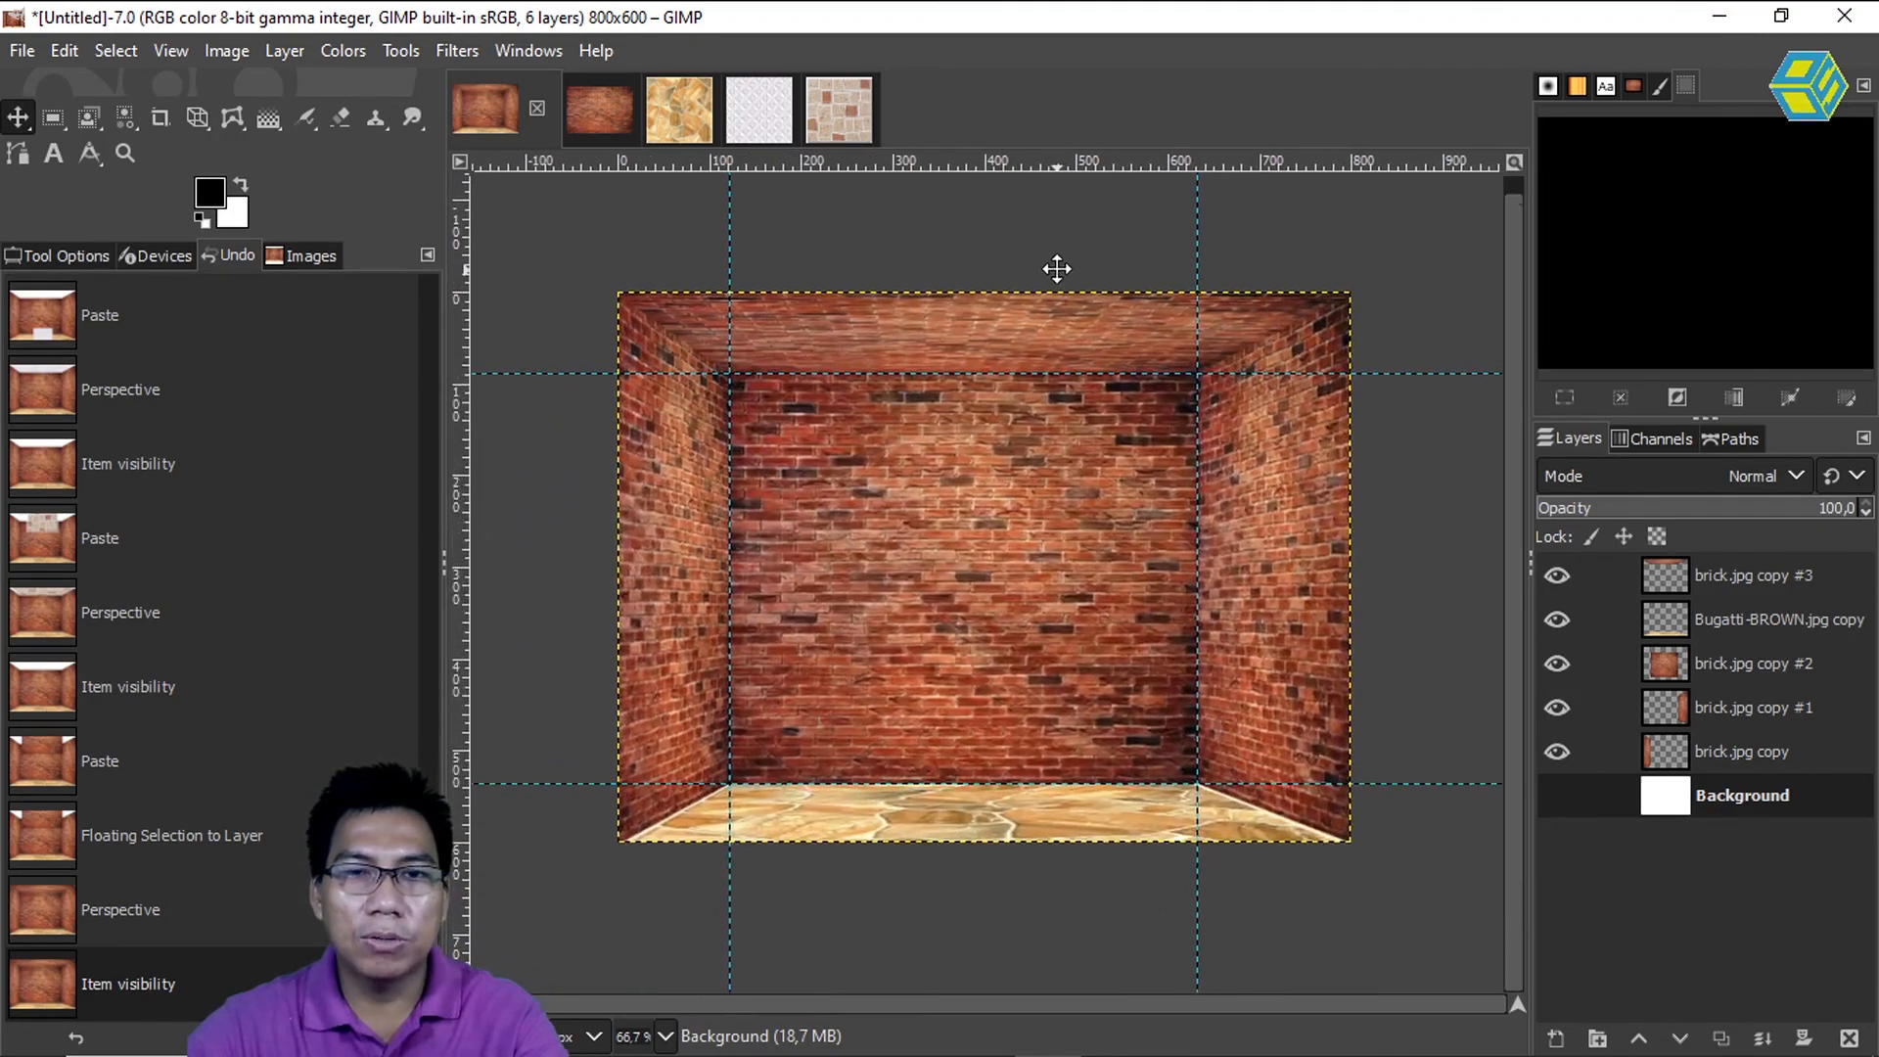